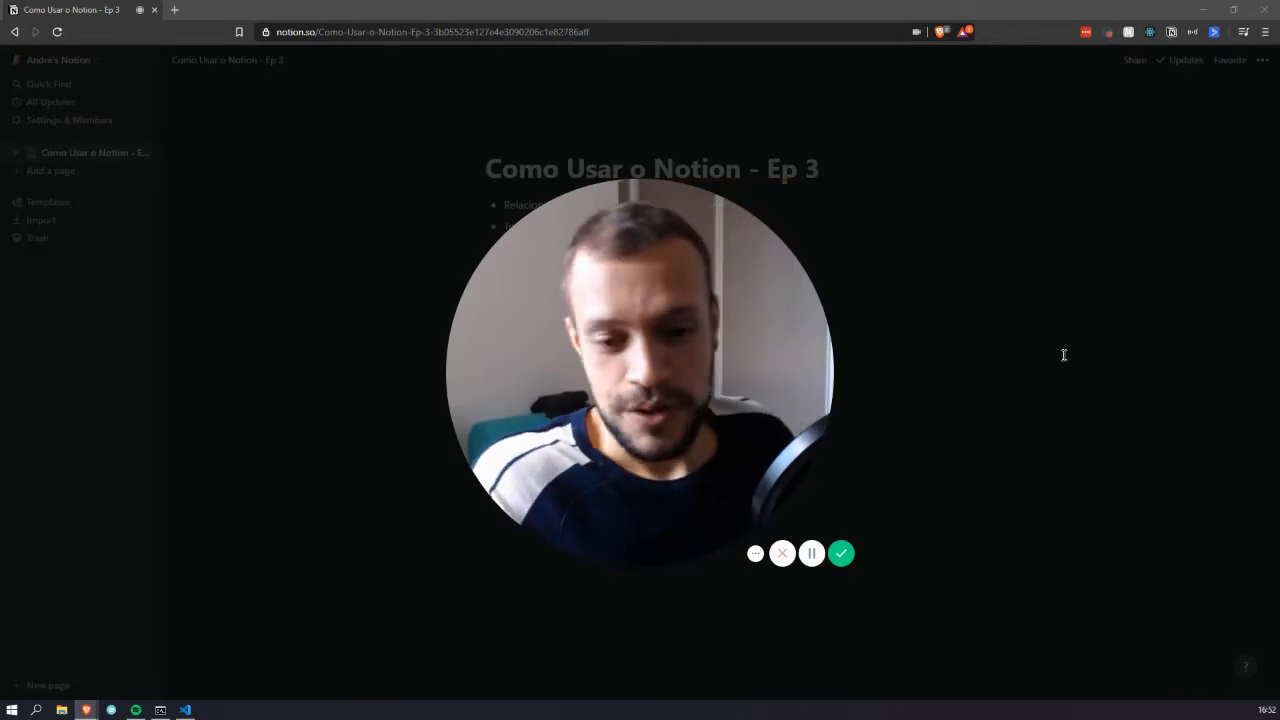
Highlight each of the three agenda bullets, then place the caret on an empty line below Fórmulas
click(622, 552)
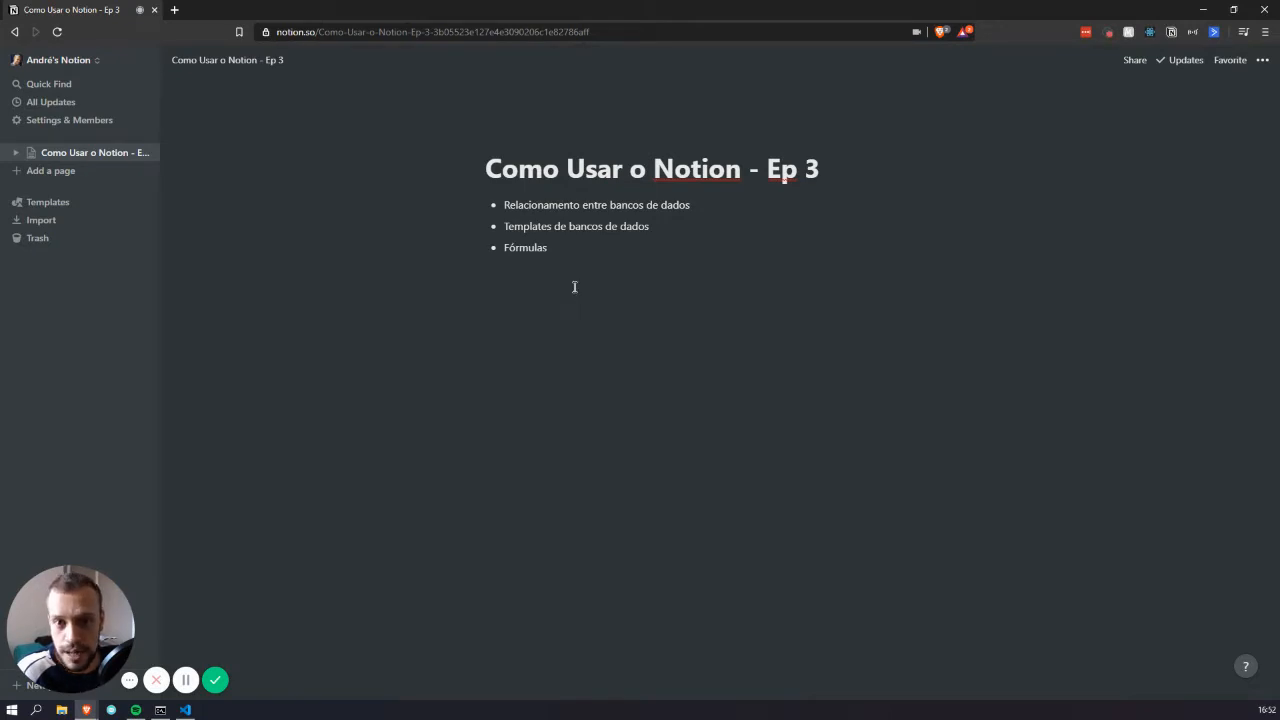
triple_click(571, 206)
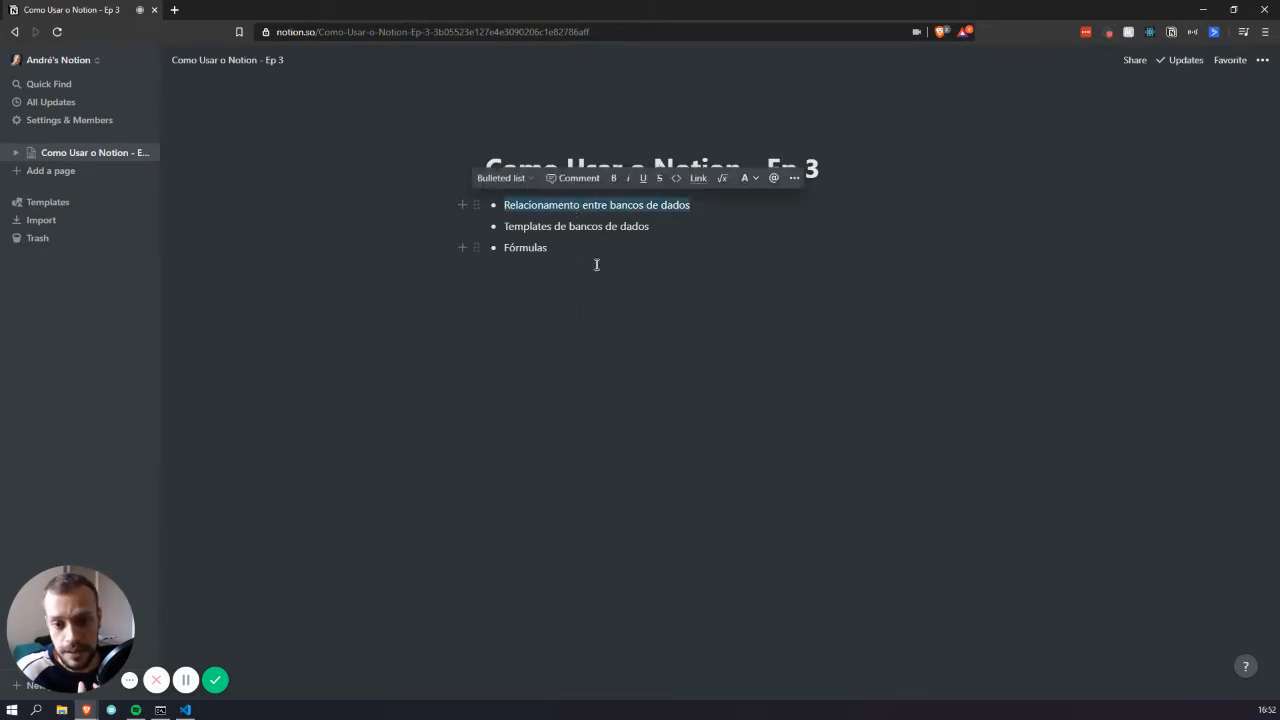
double_click(557, 230)
click(576, 292)
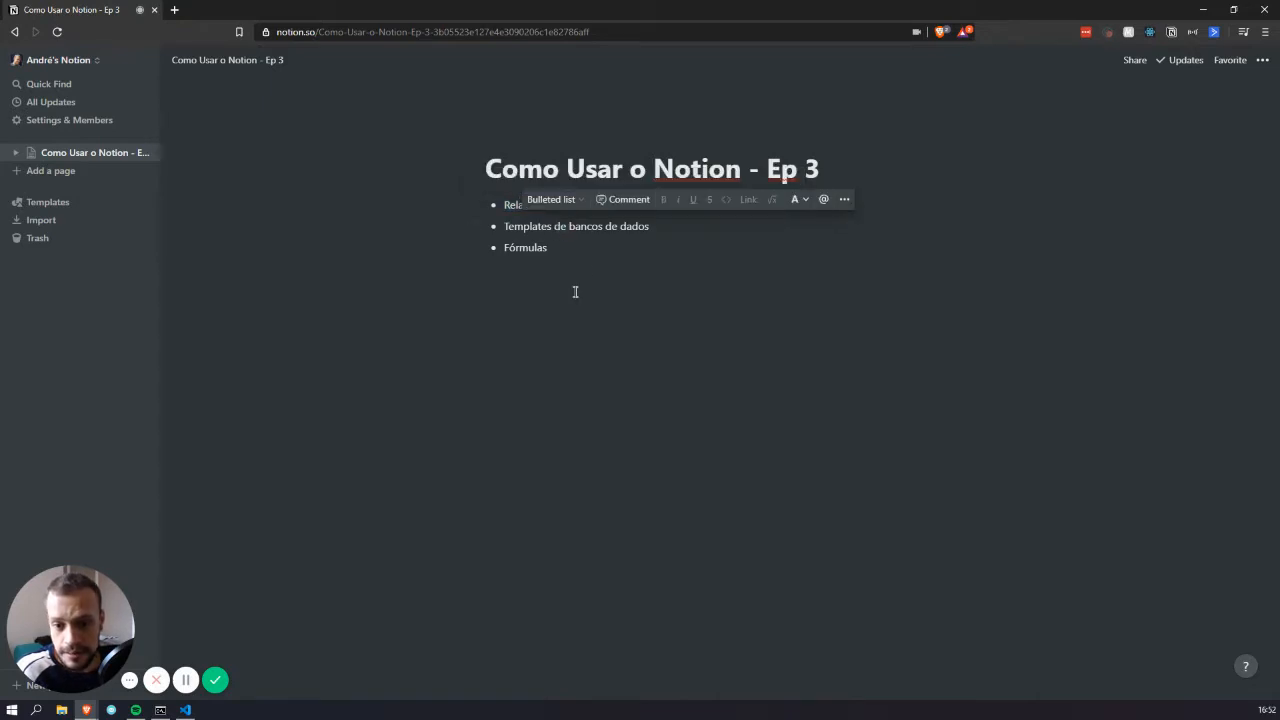
double_click(528, 247)
click(512, 401)
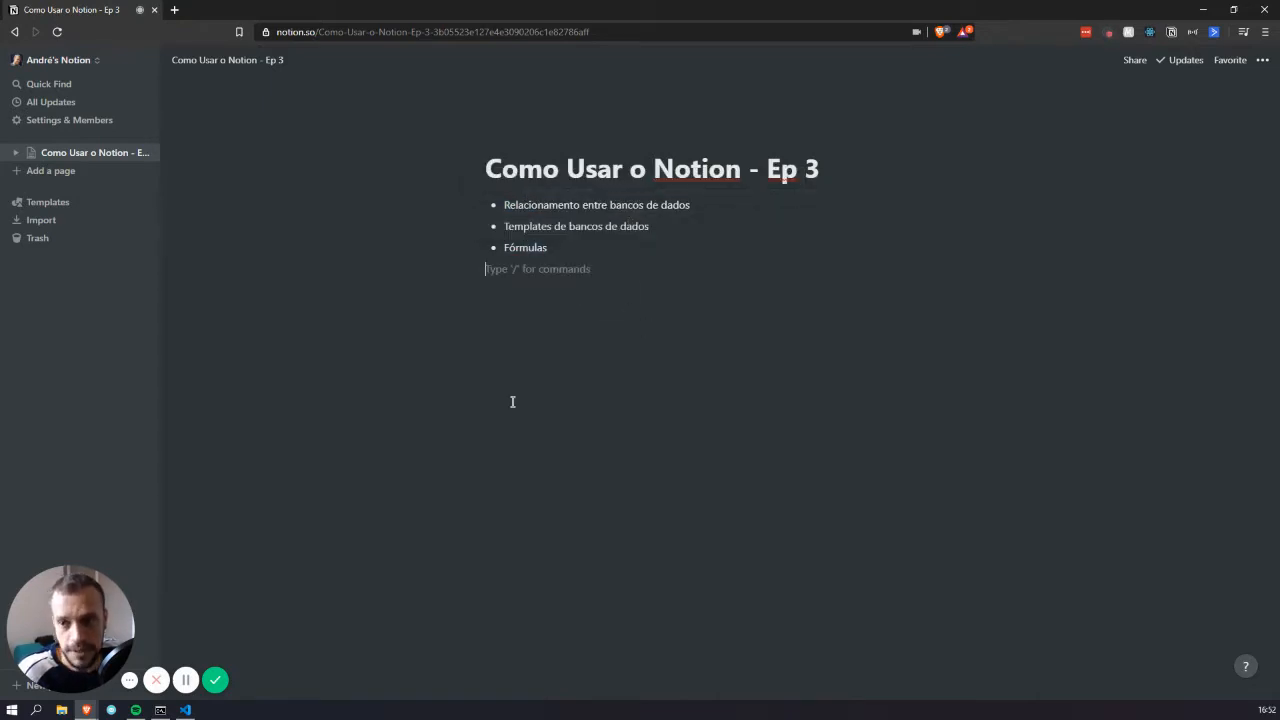
Insert a Table - Inline database with /tab on a new line and title it Tarefas
key(Return)
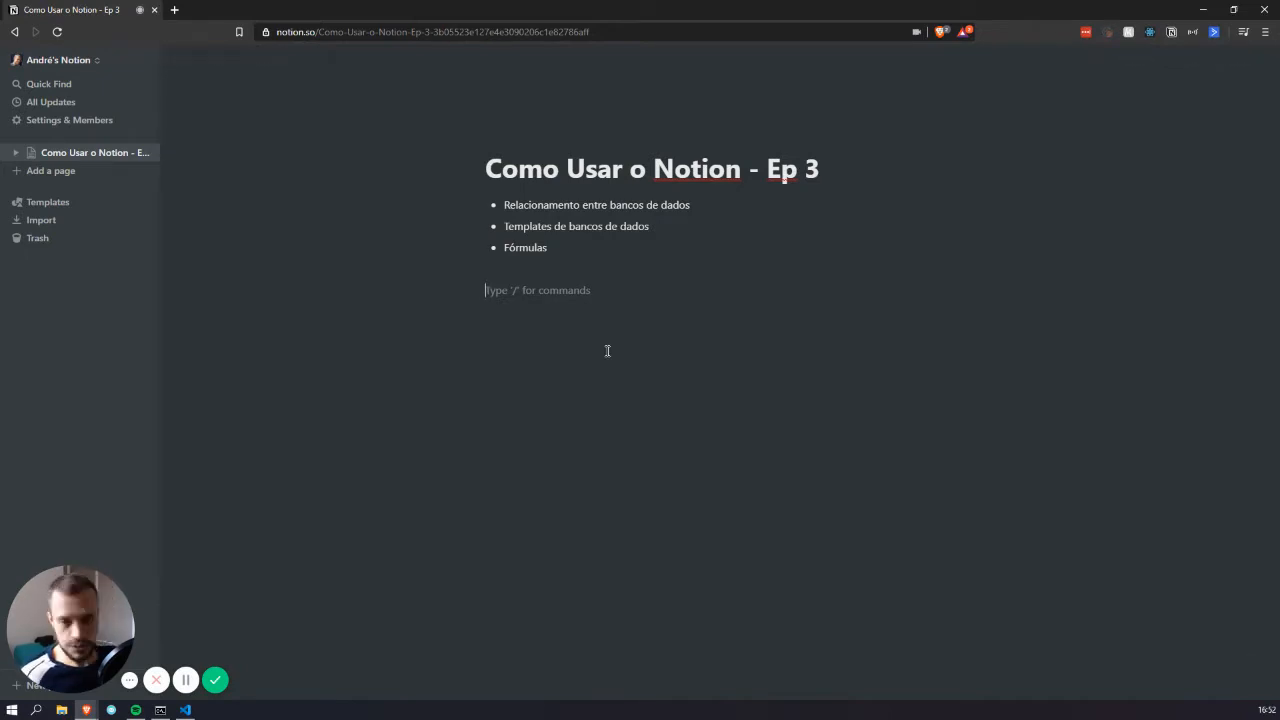
text(/)
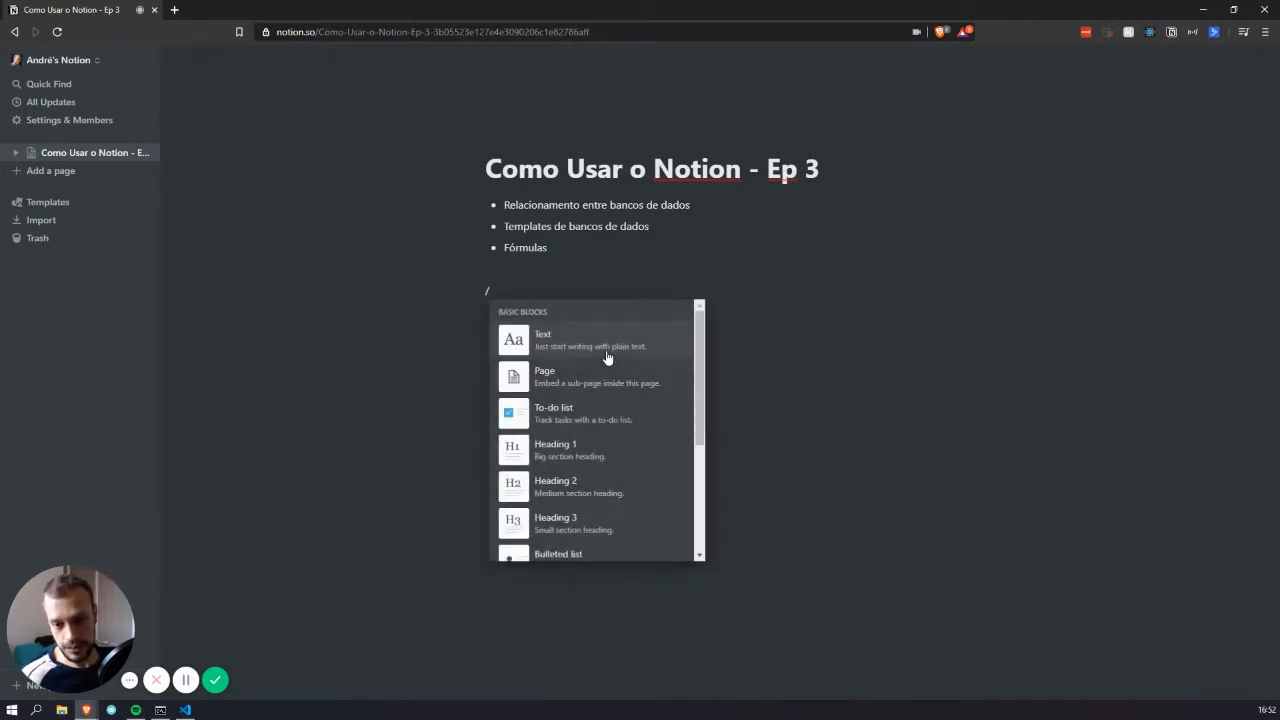
text(tab)
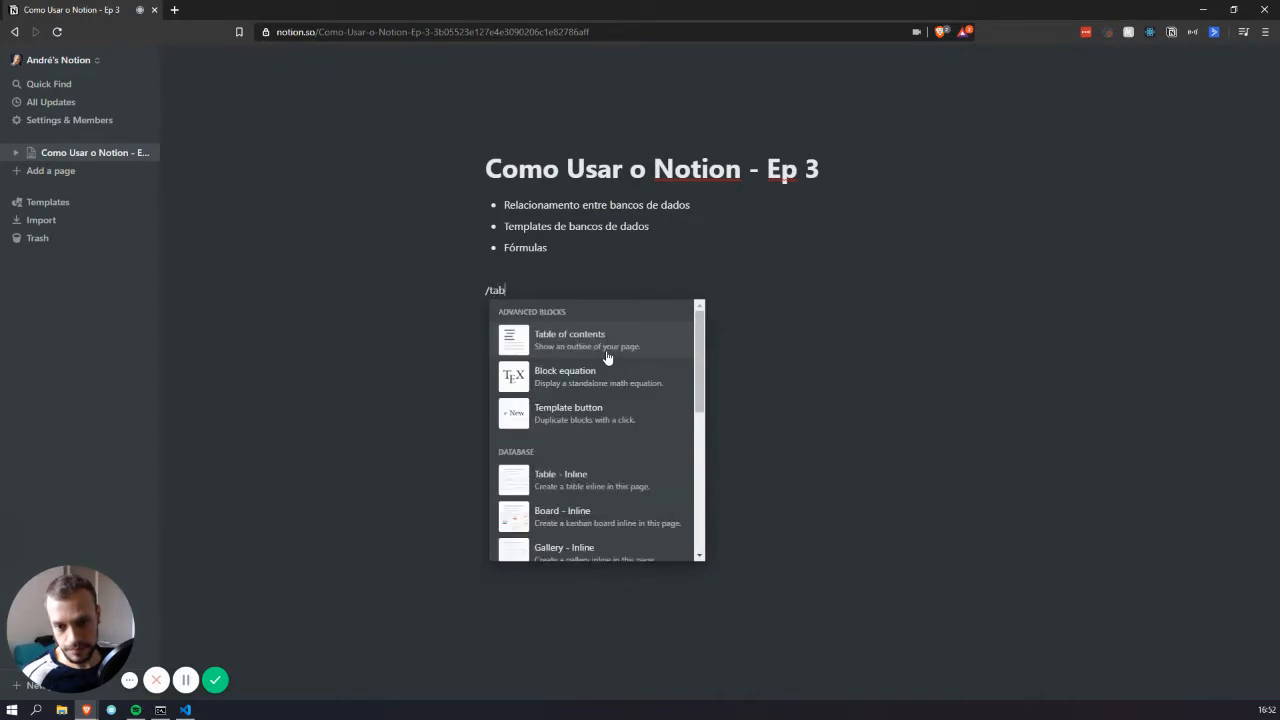
click(615, 487)
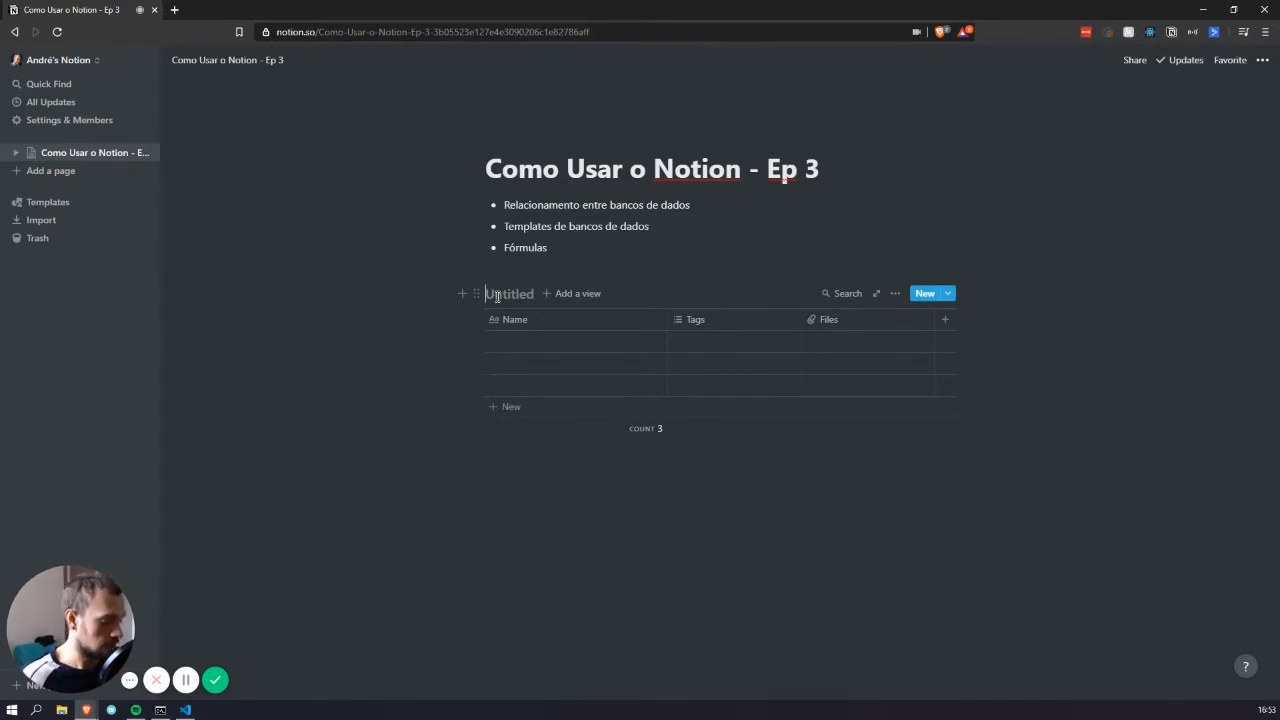
text(Tarefa)
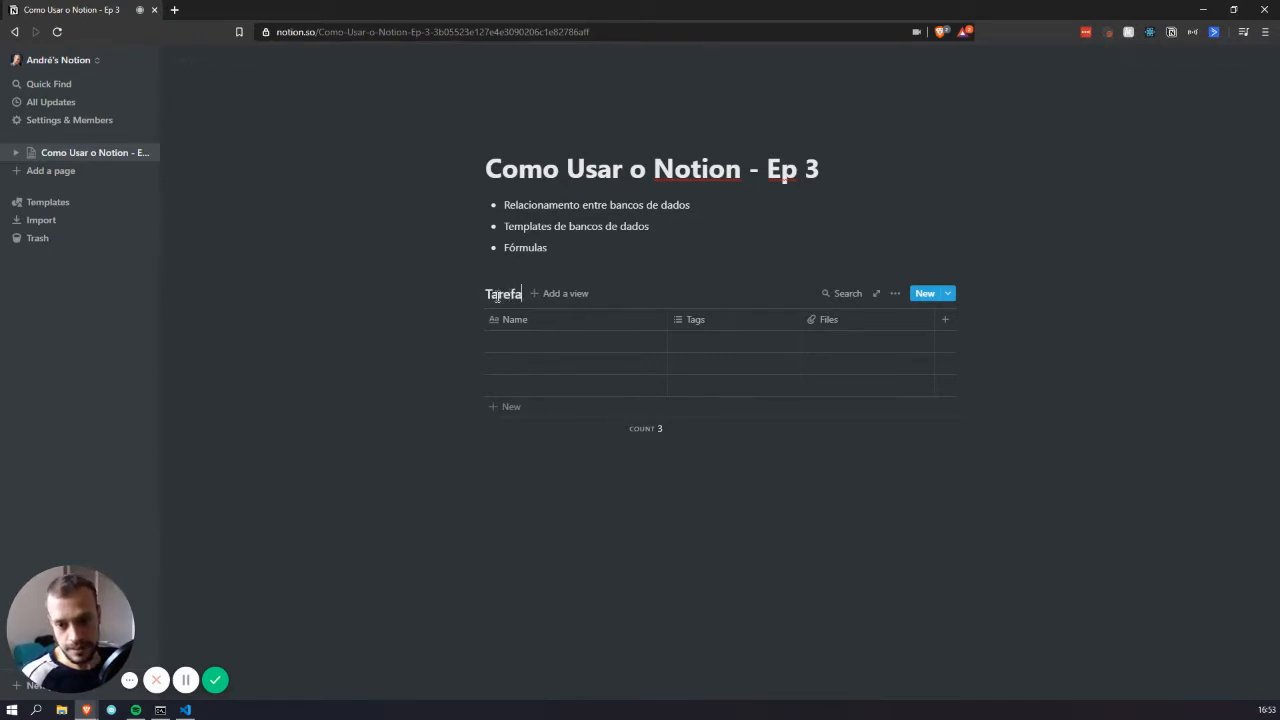
text(s)
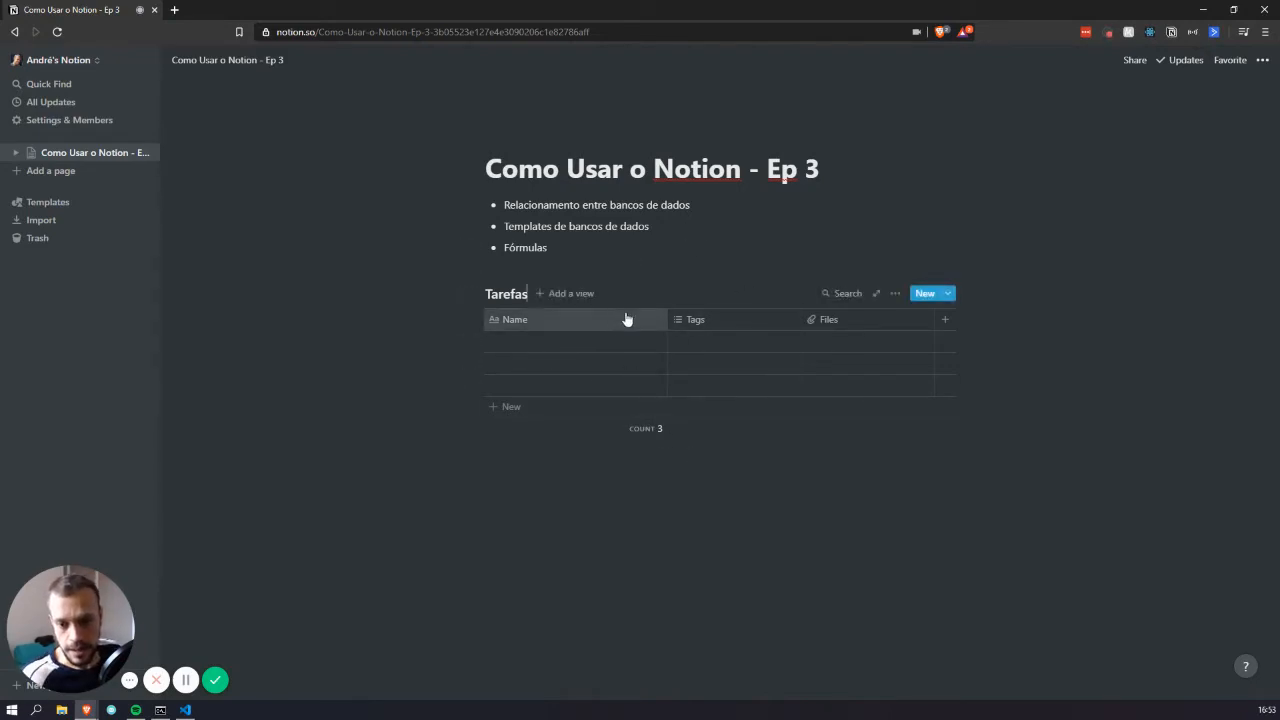
Rename the Name column to Tarefa and the Tags column to Categoria
click(544, 319)
text(Tar)
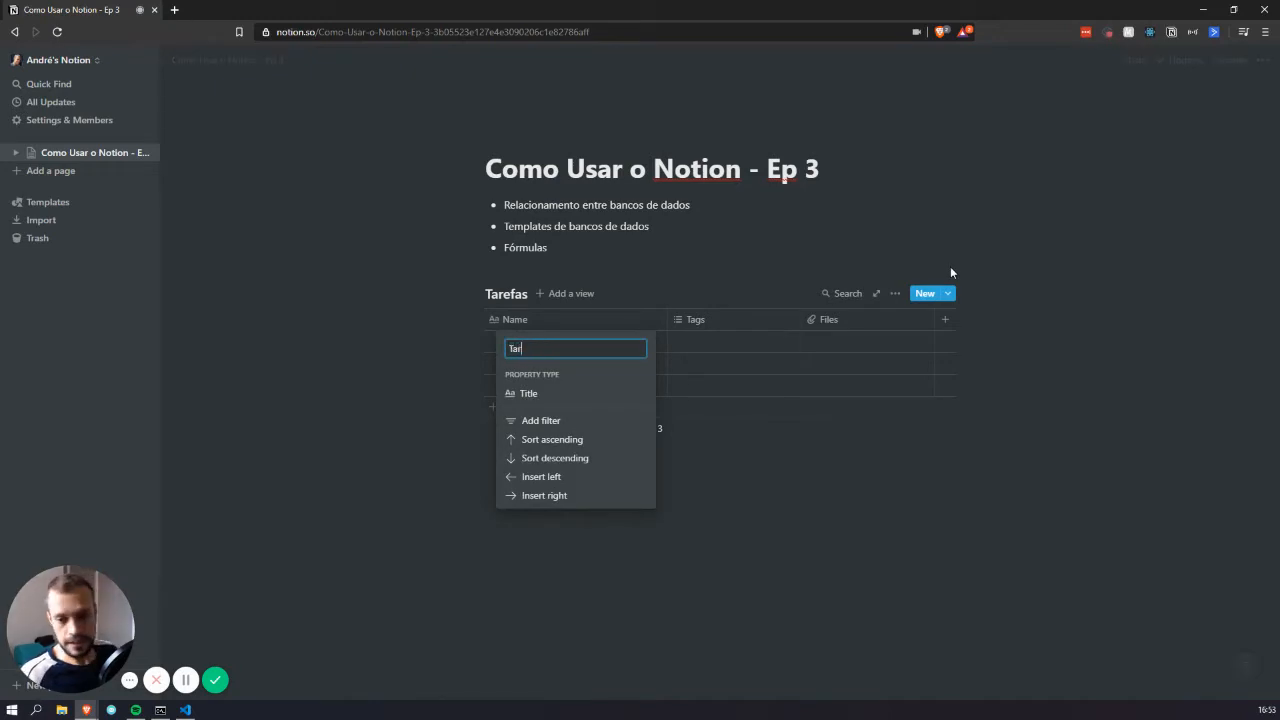
text(efa)
key(Return)
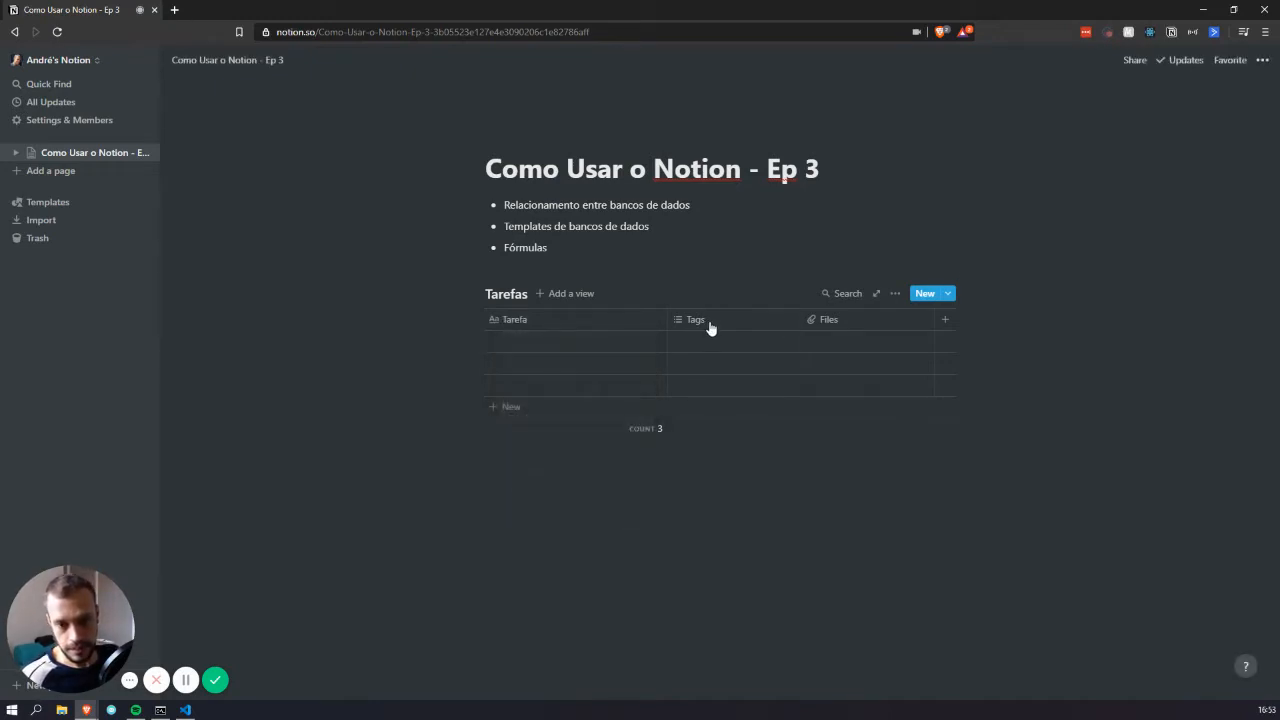
click(710, 320)
click(758, 396)
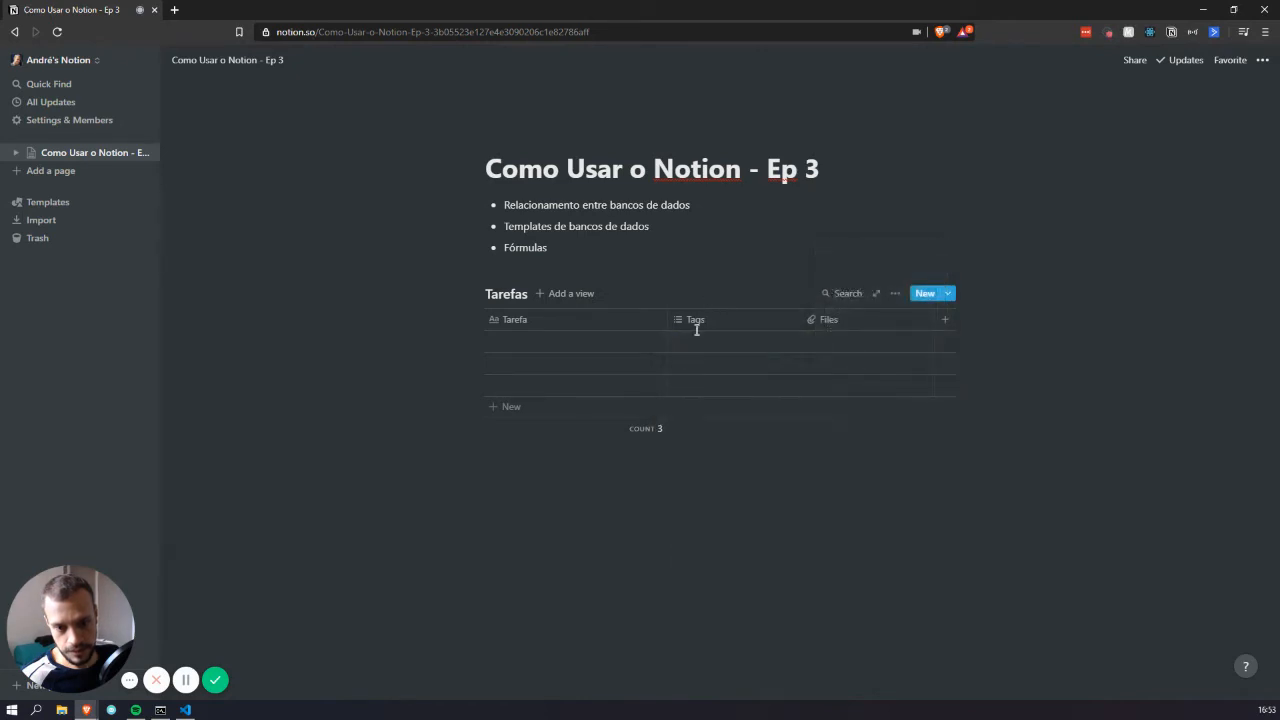
click(709, 326)
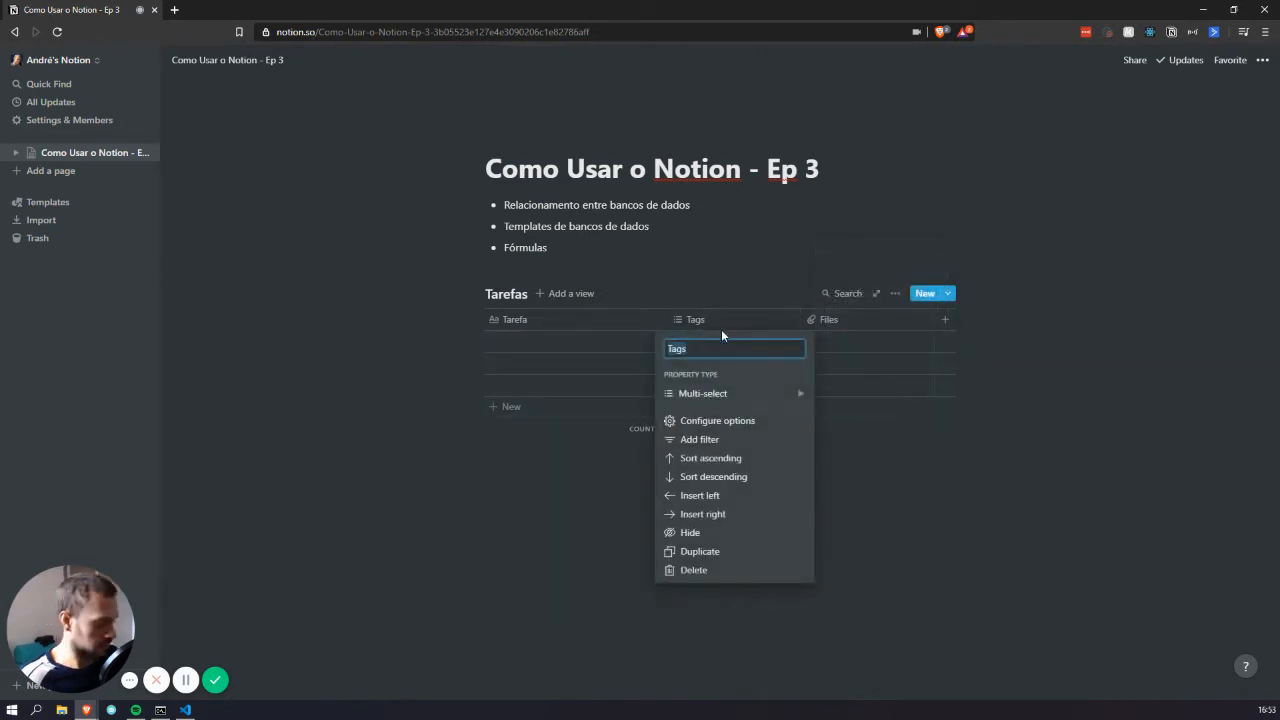
text(Categoria)
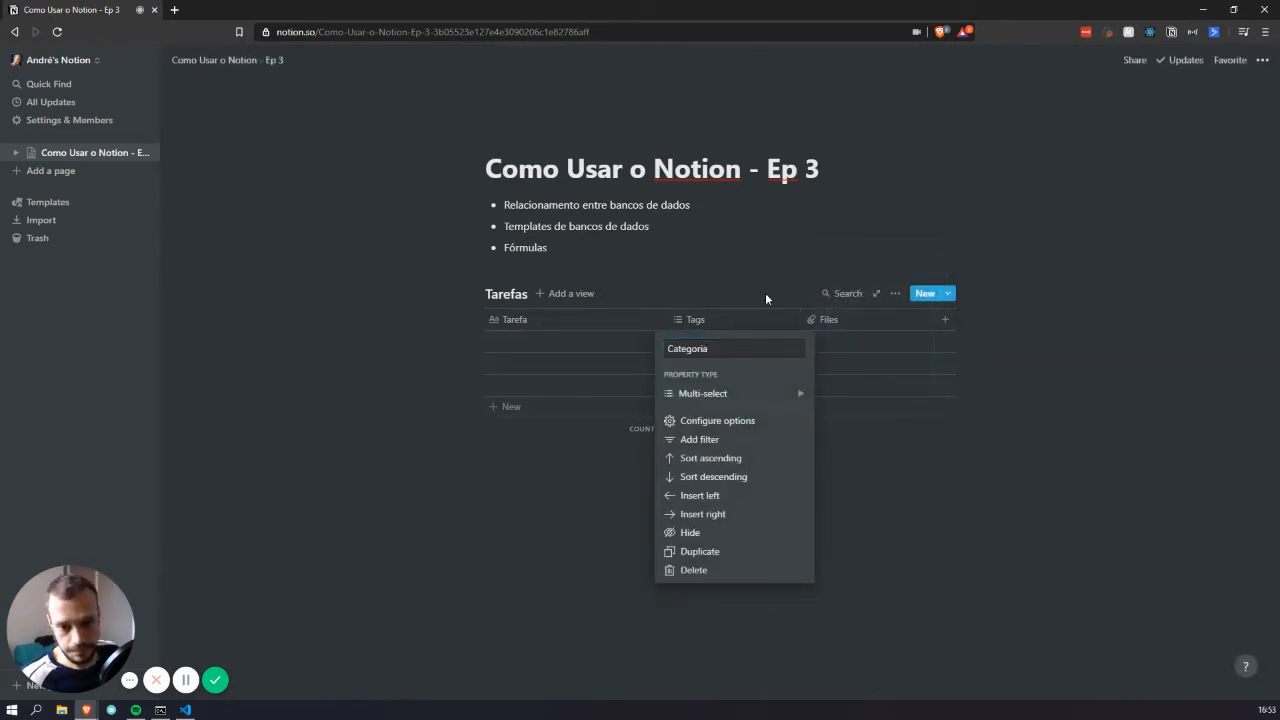
key(Return)
Change the Files column to a Date property named Data, and narrow the Tarefa column
click(828, 319)
click(903, 395)
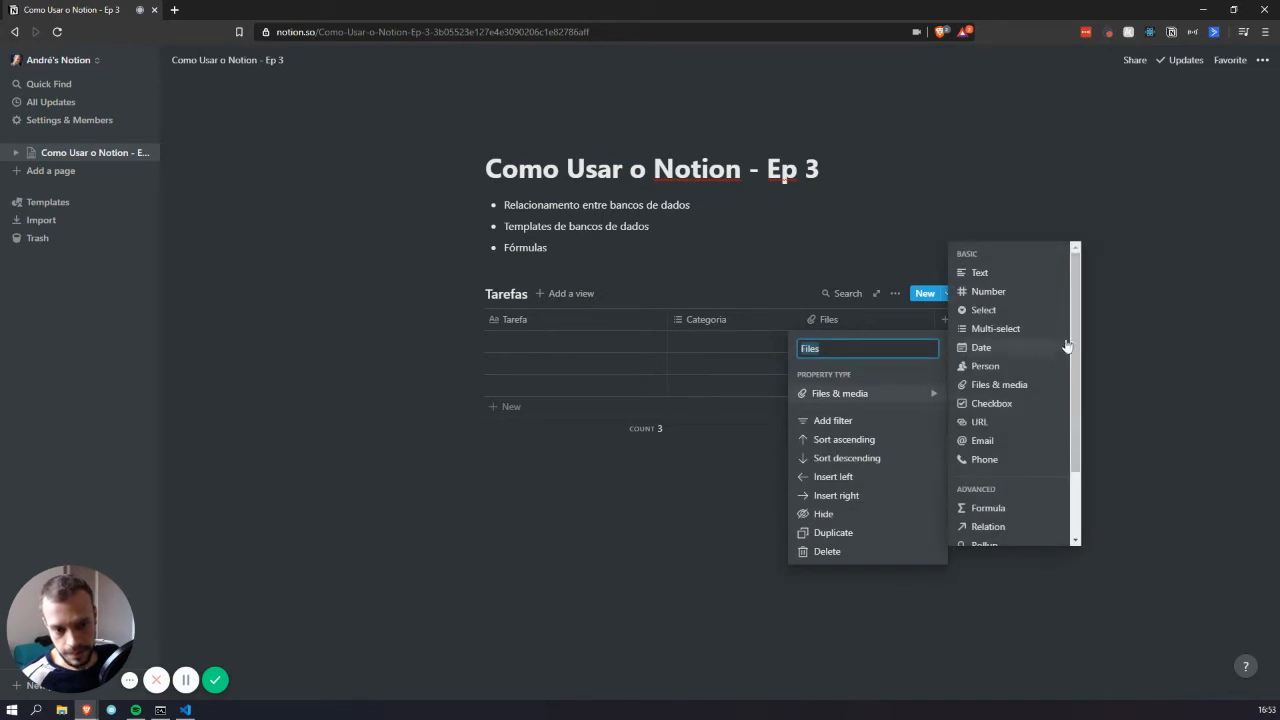
click(1014, 347)
click(826, 319)
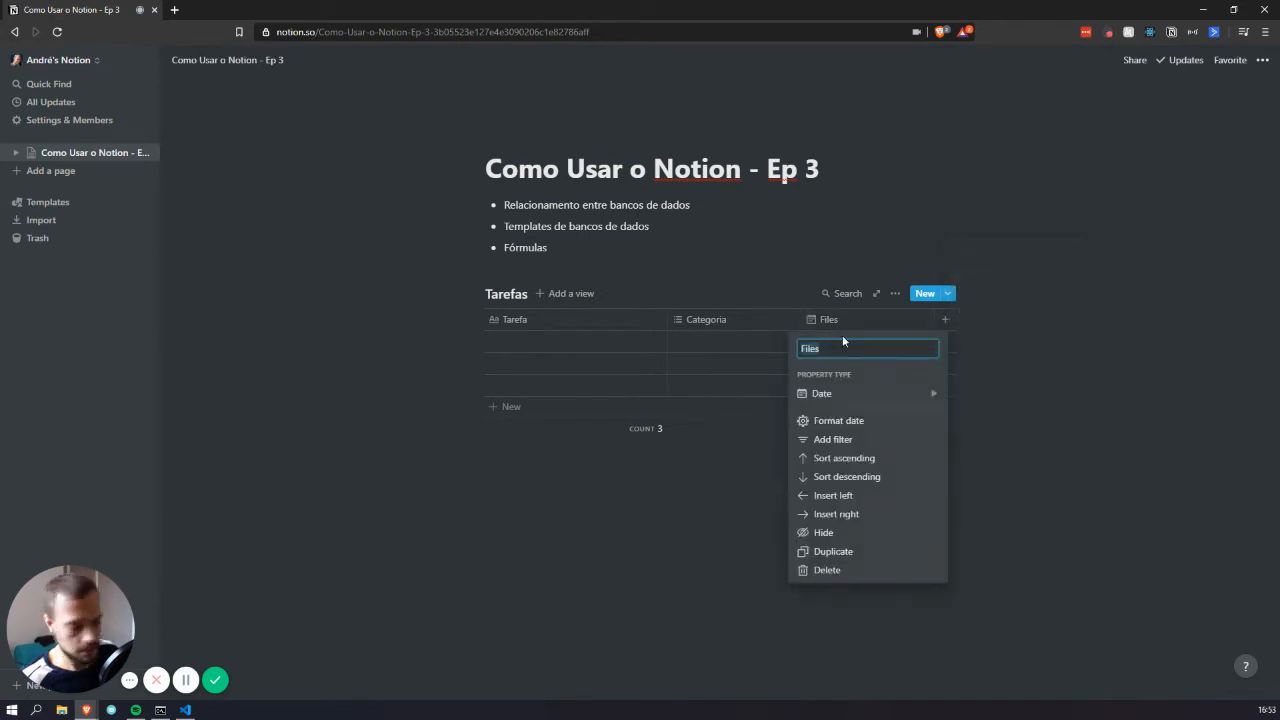
text(data)
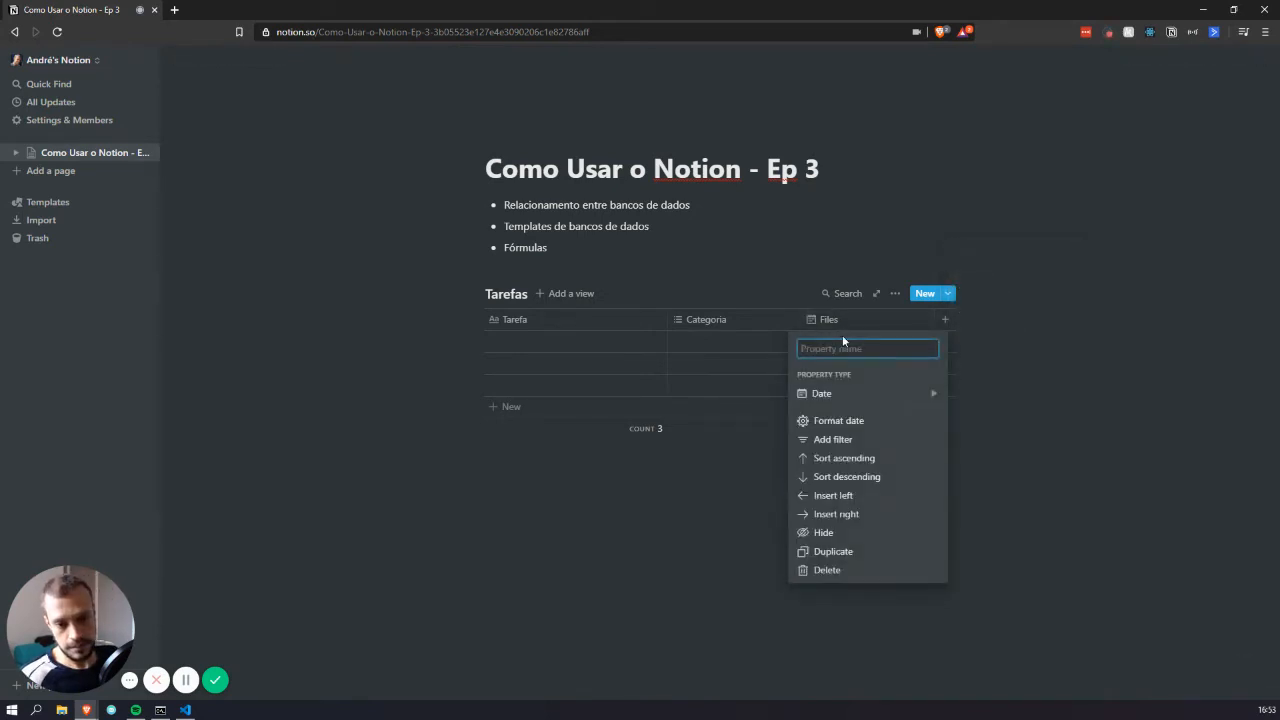
text(Data)
key(Return)
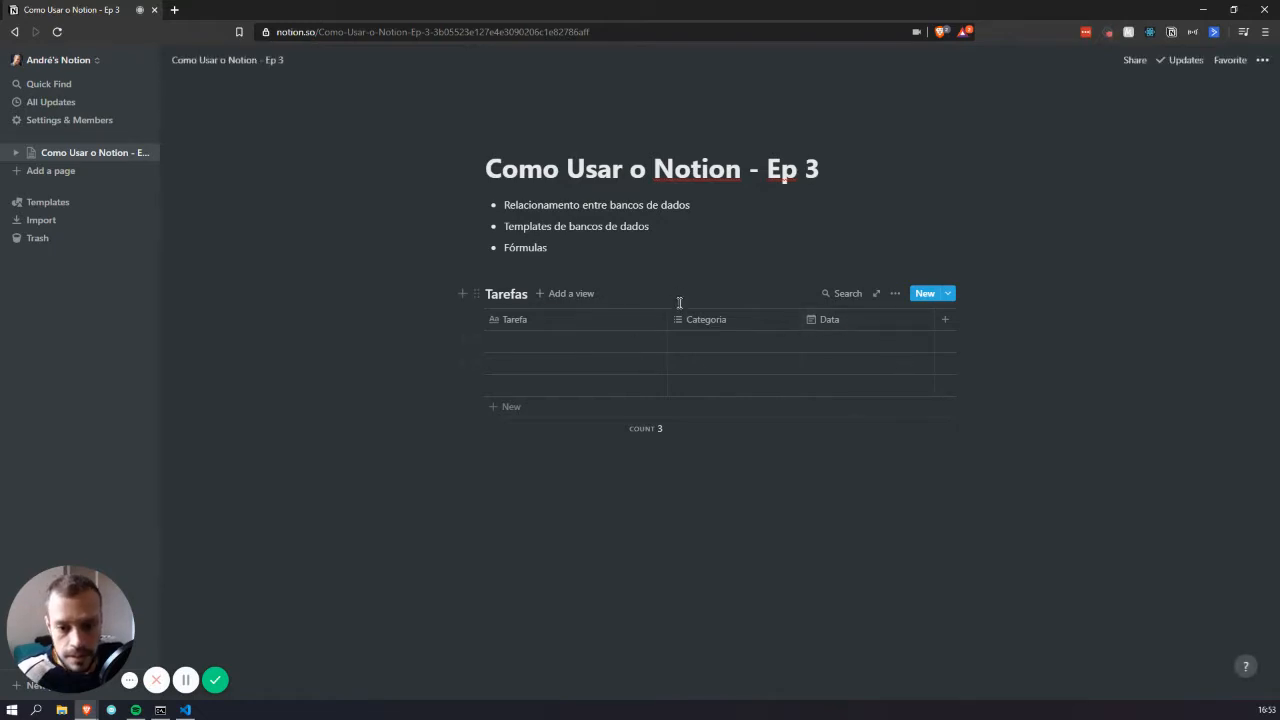
drag(669, 319, 613, 322)
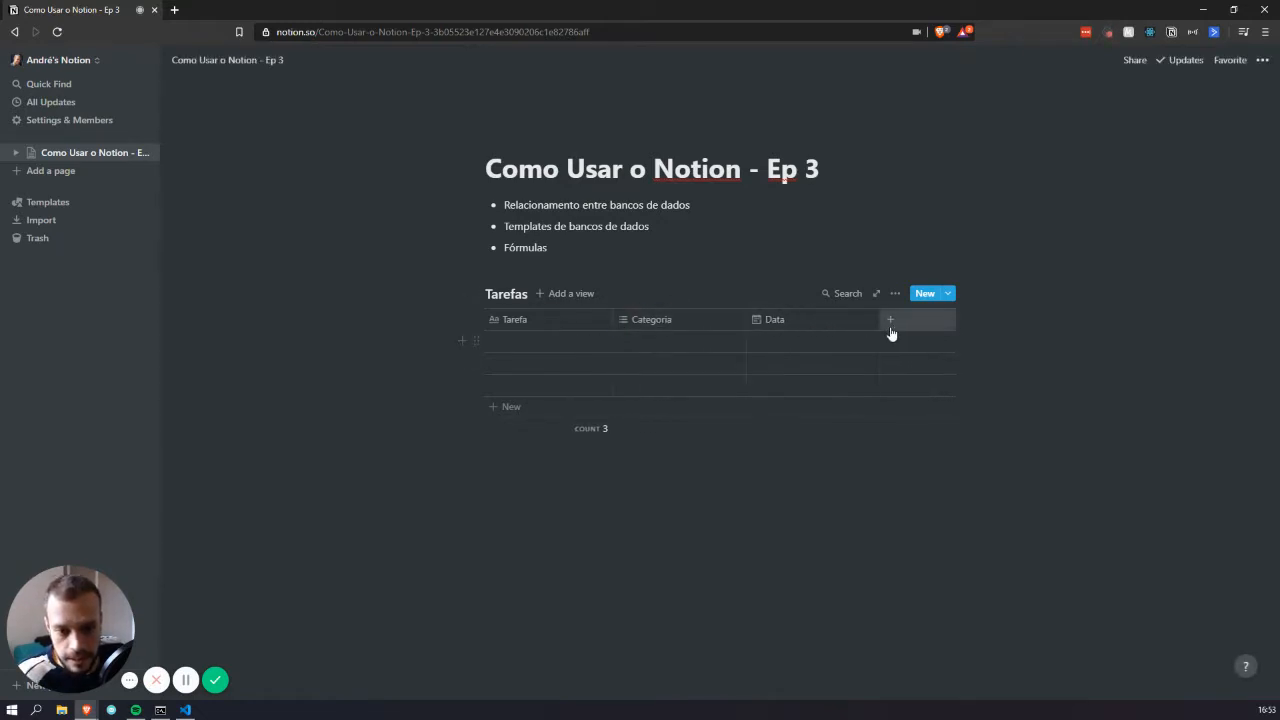
Fill the first row with Entregar relatório, a new Negócios category, and date July 31, 2020
click(518, 340)
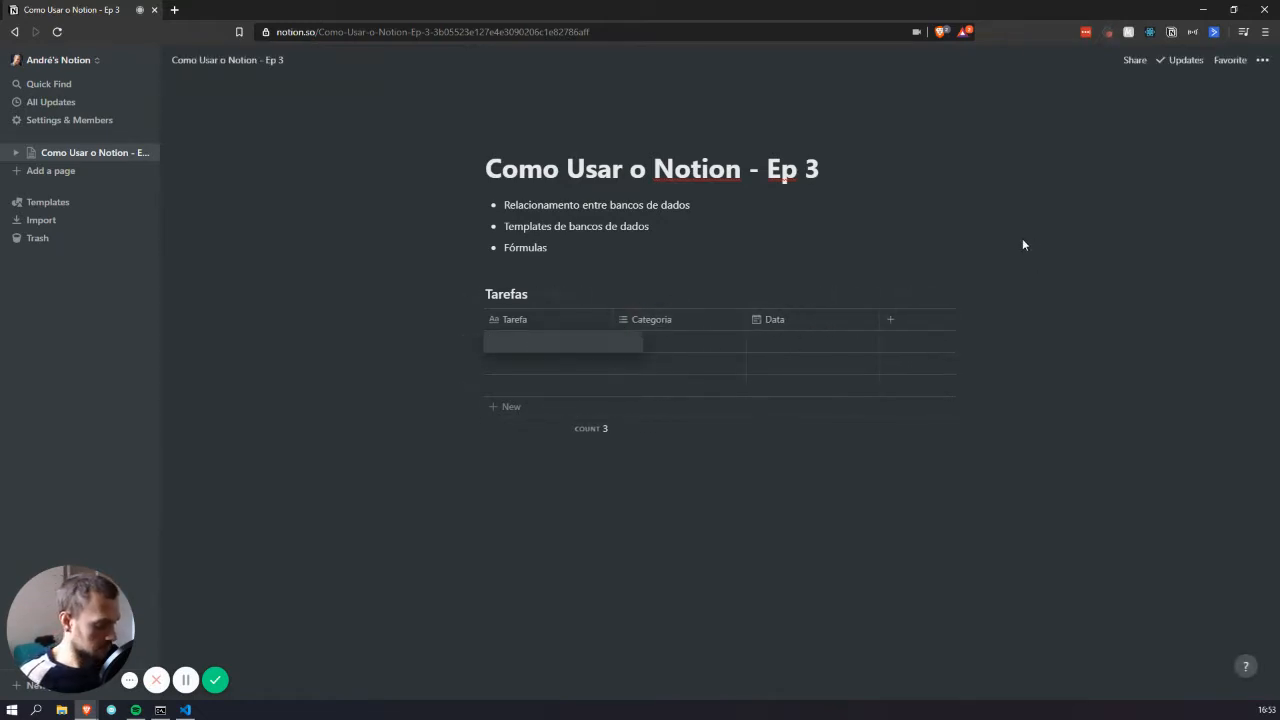
text(En)
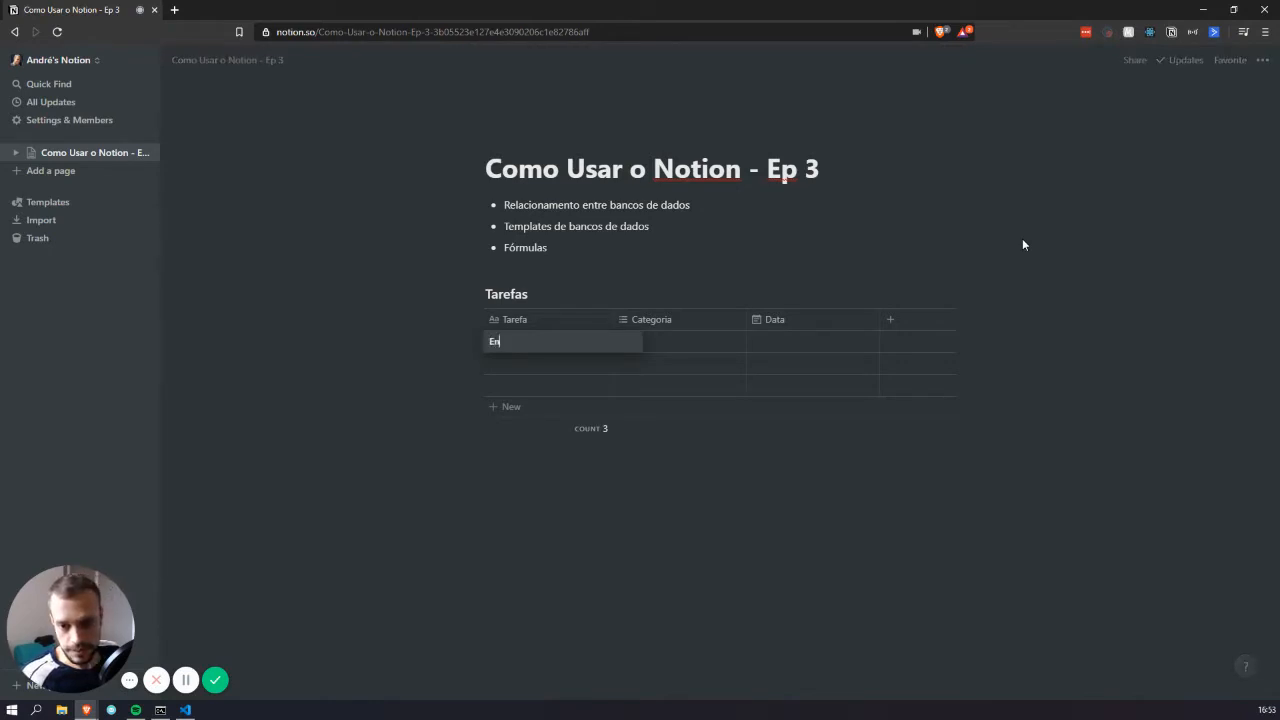
text(tregar relatór)
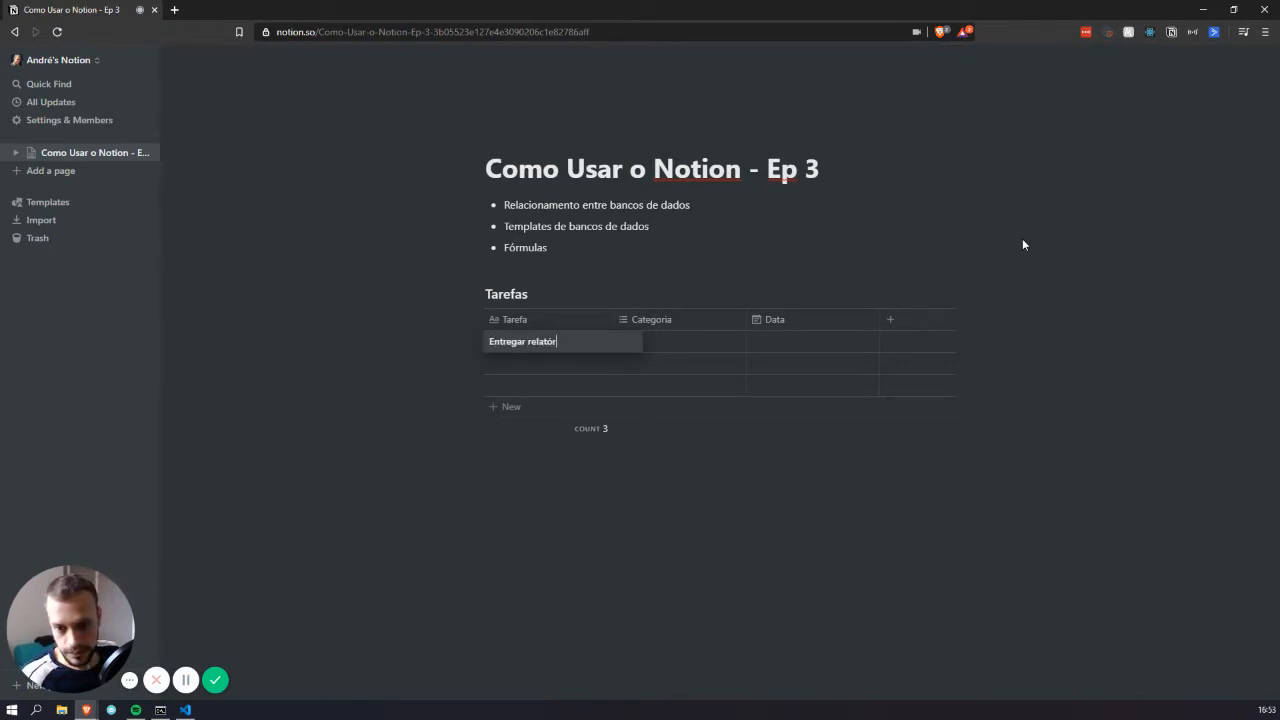
text(io)
key(Tab)
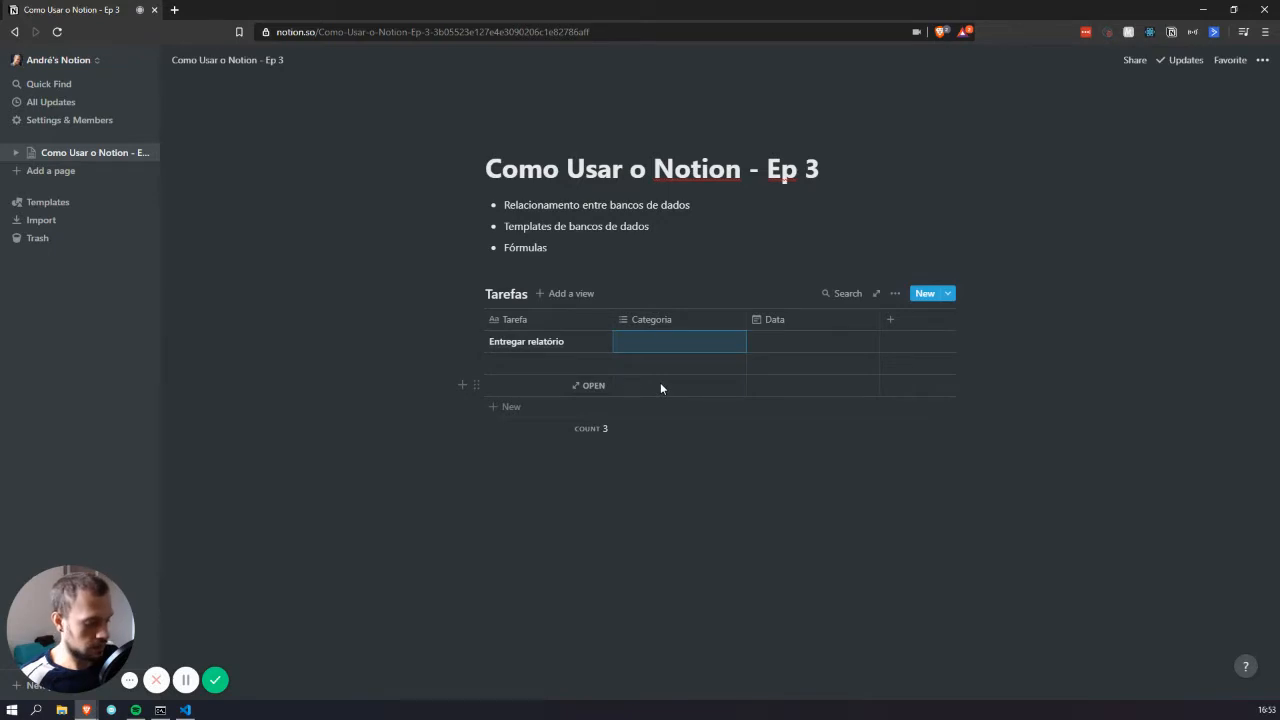
text(Negócios)
key(Tab)
key(shift+Tab)
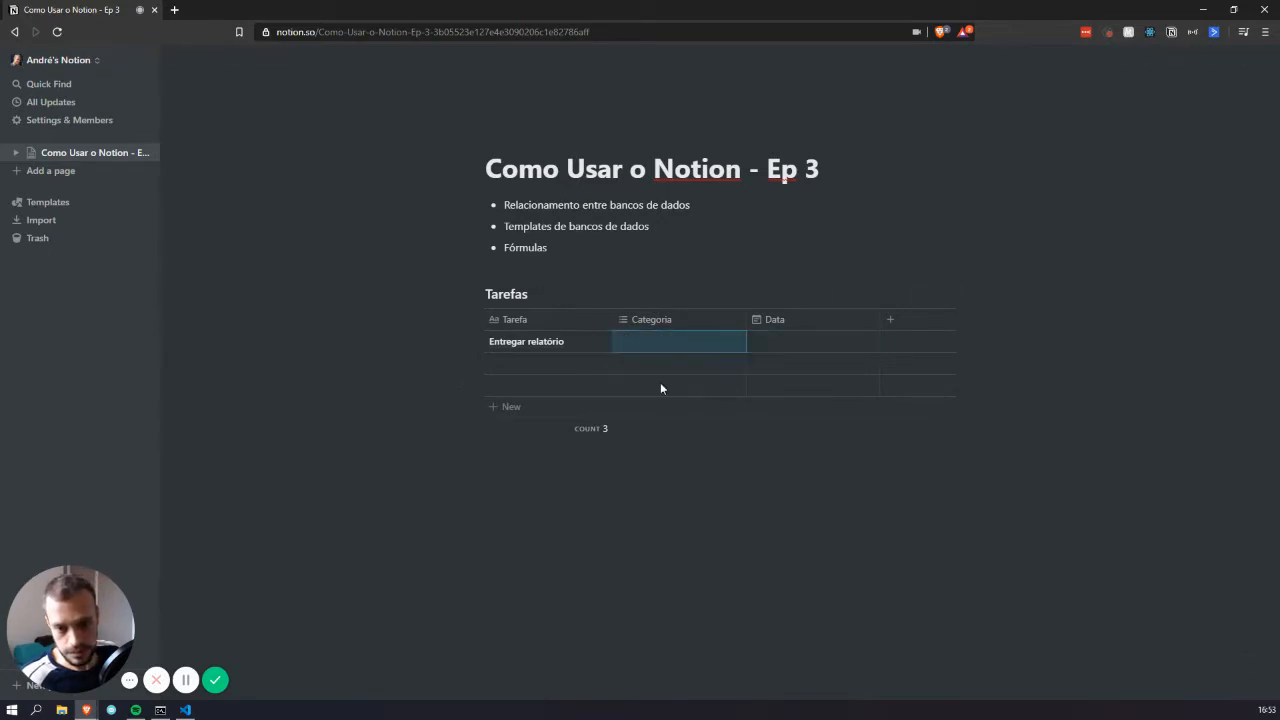
text(Negóc)
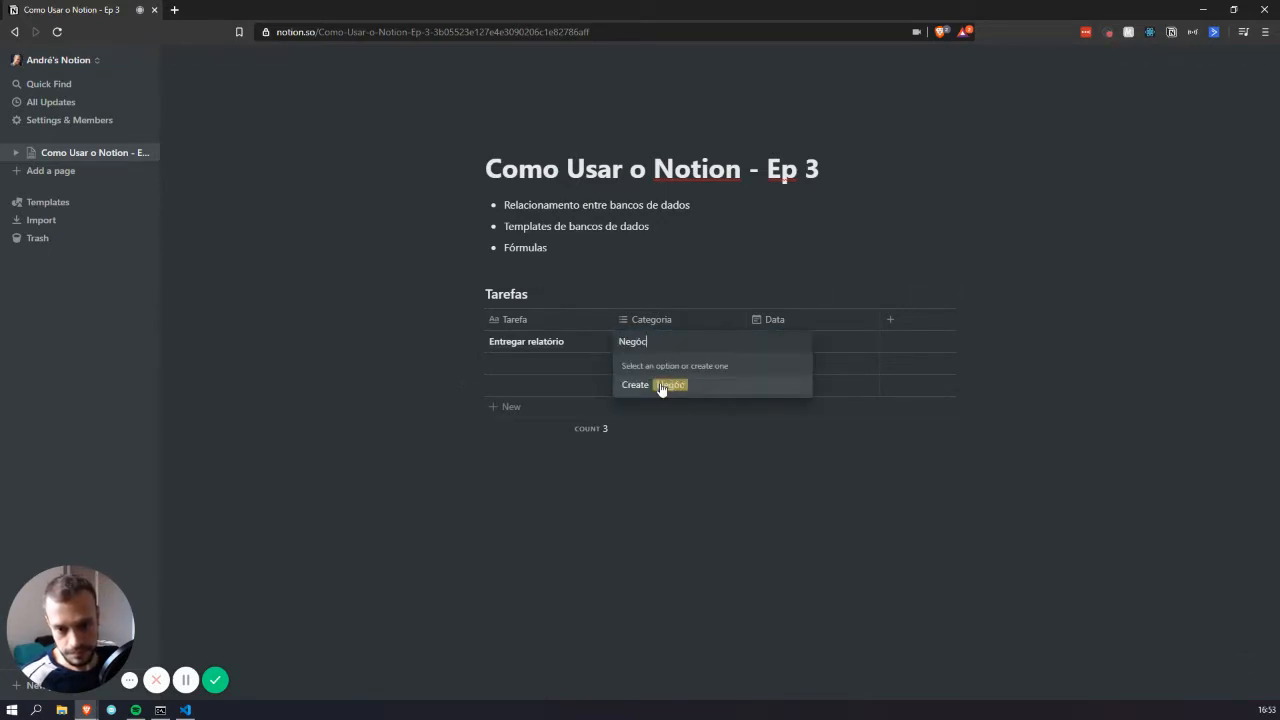
text(ios)
key(Return)
key(Tab)
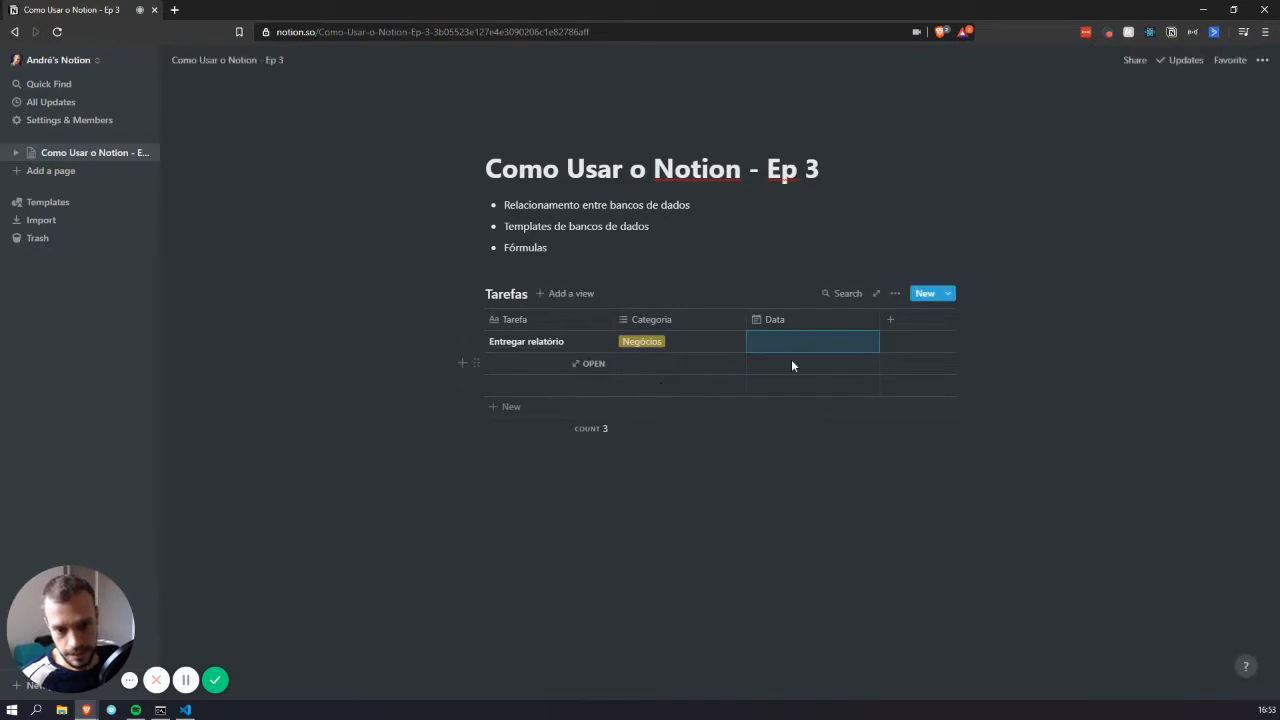
key(Return)
click(852, 500)
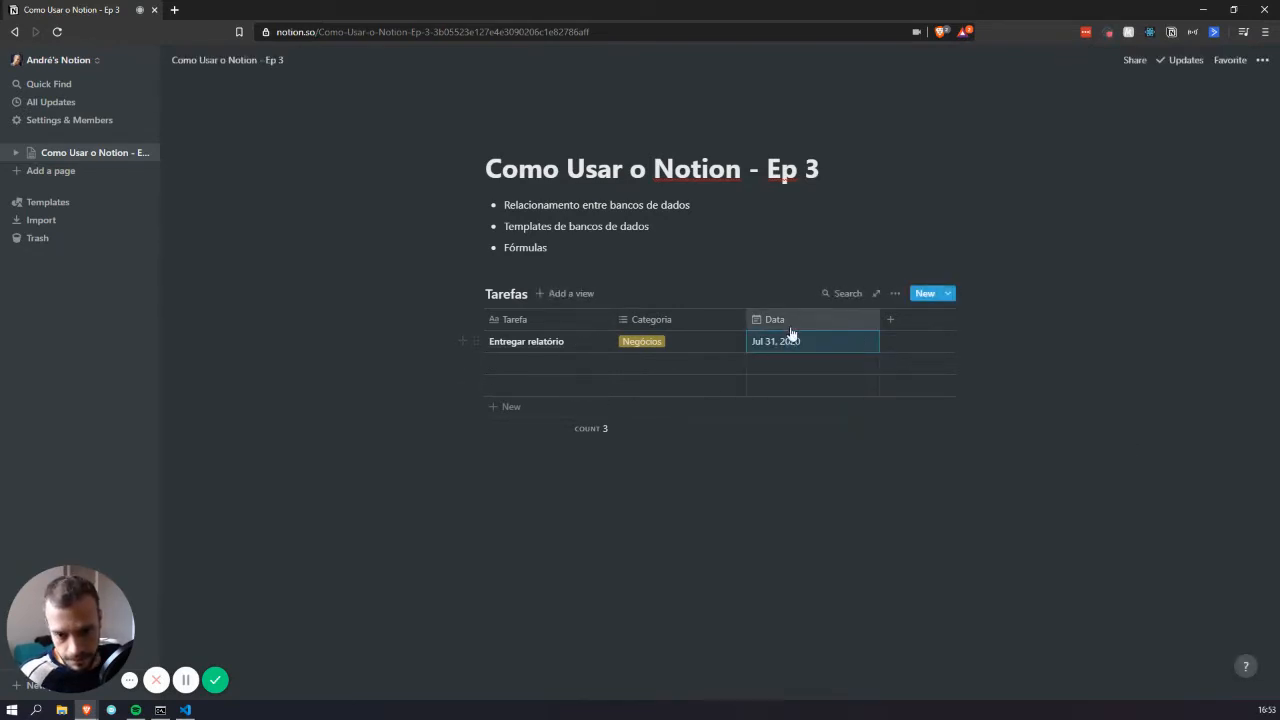
click(529, 483)
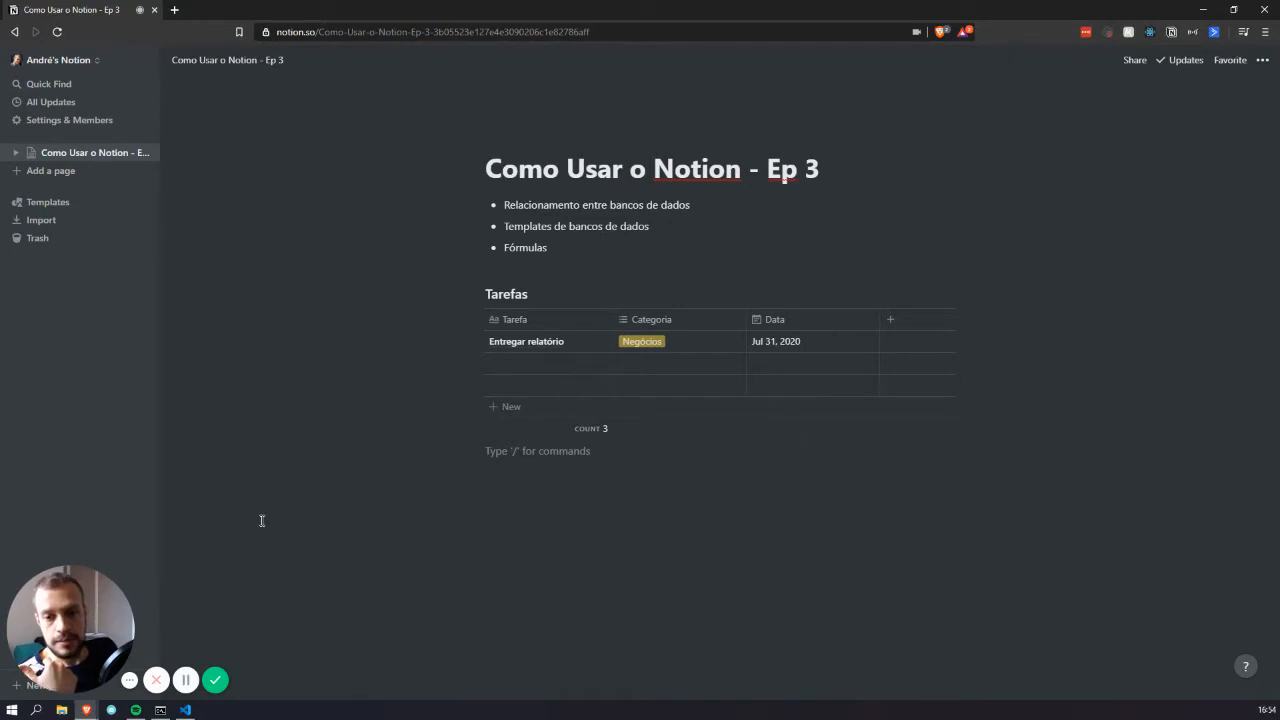
click(583, 530)
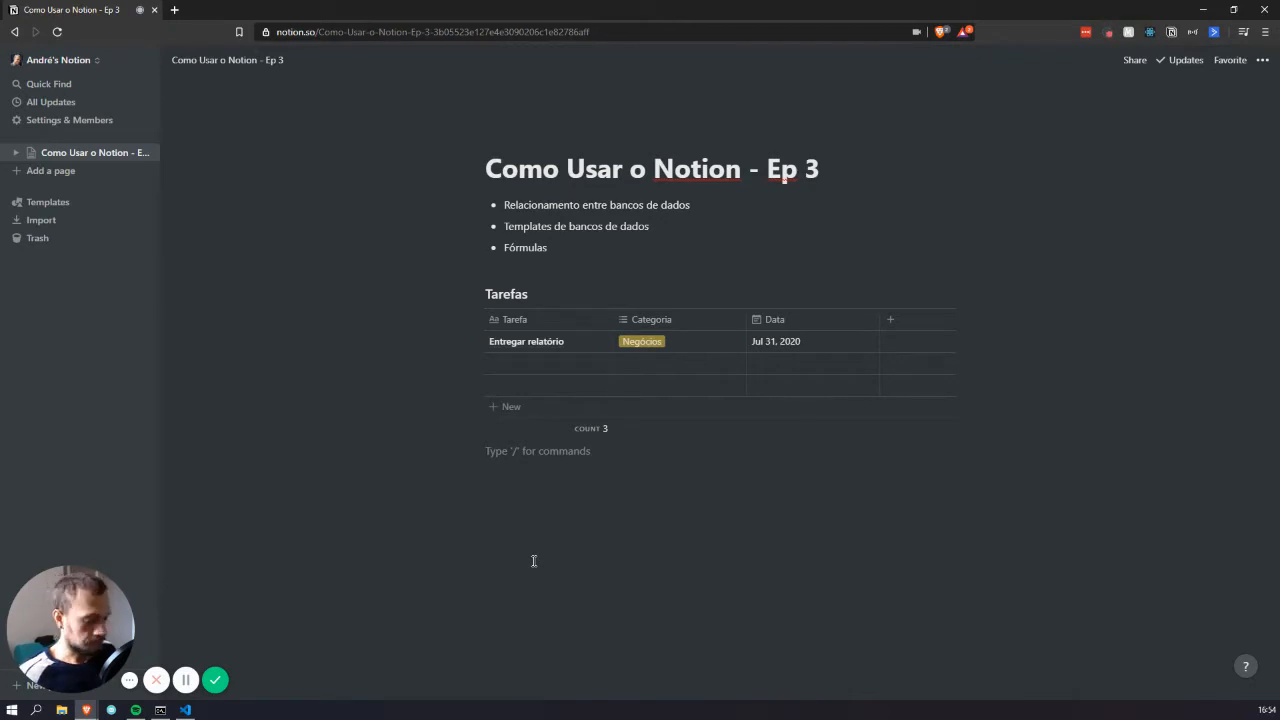
Insert a second Table - Inline database with /tab and begin typing the title Projetos
text(/tab)
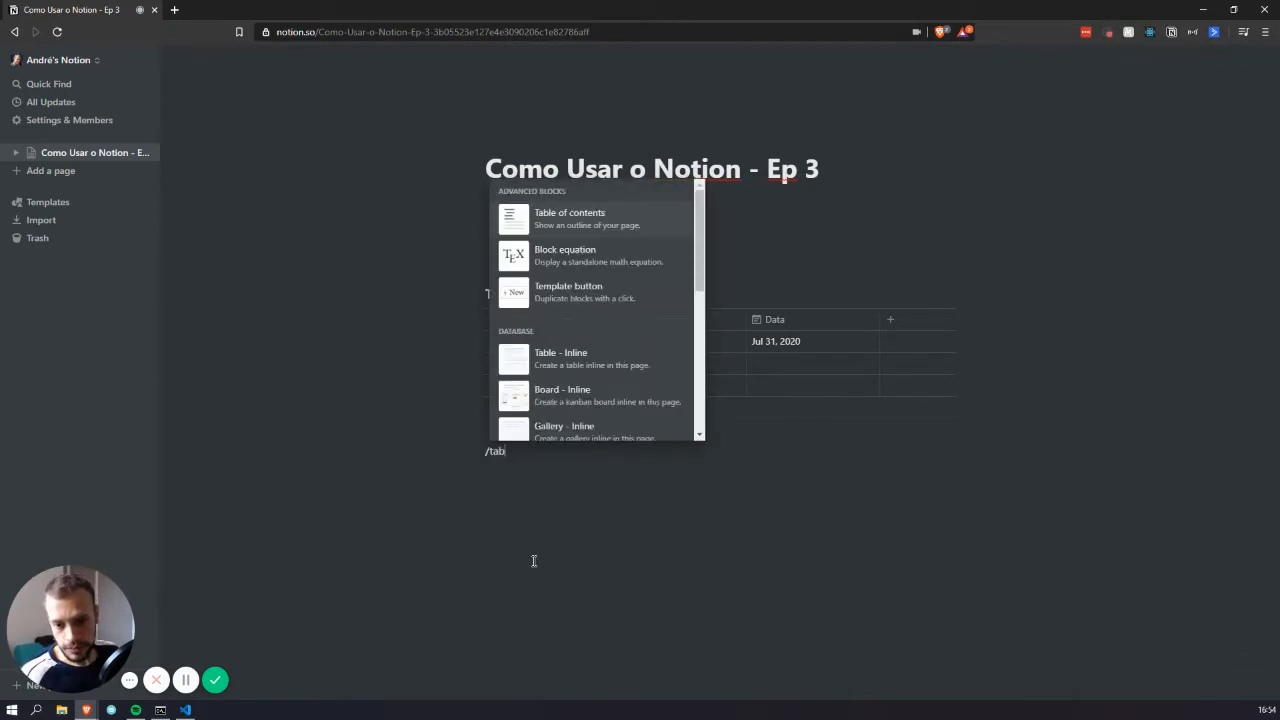
click(563, 355)
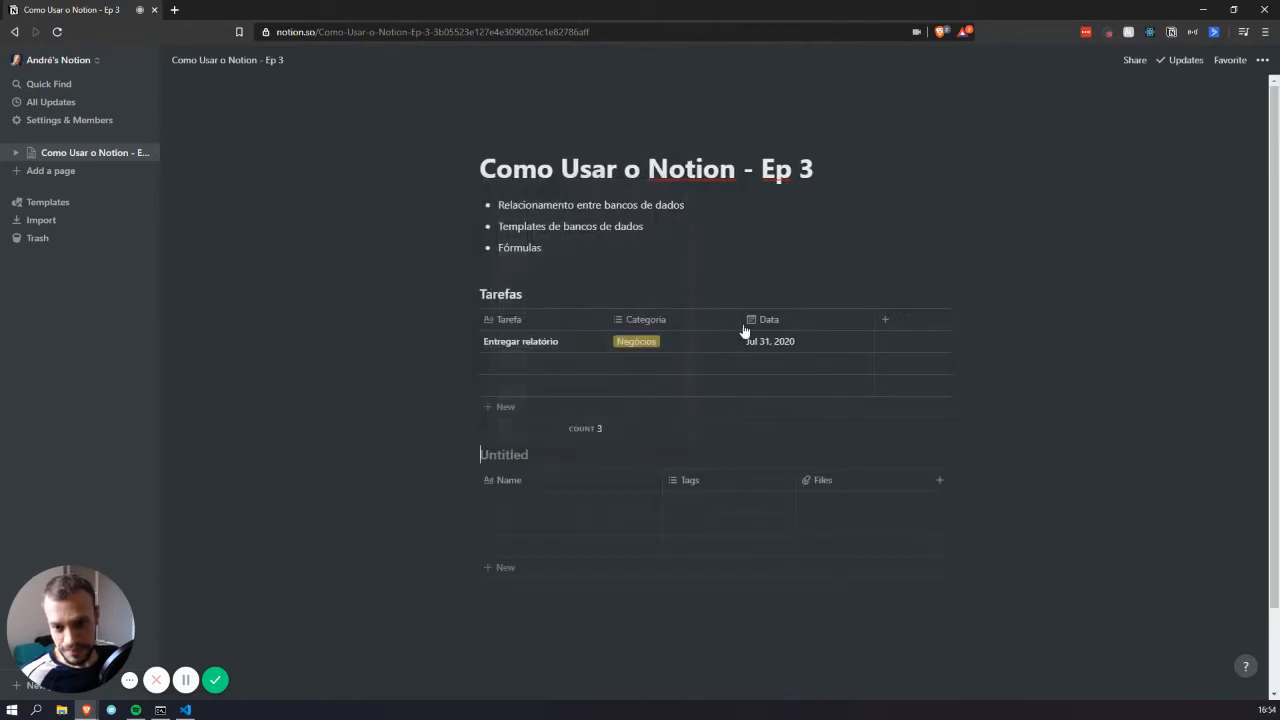
text(Proe)
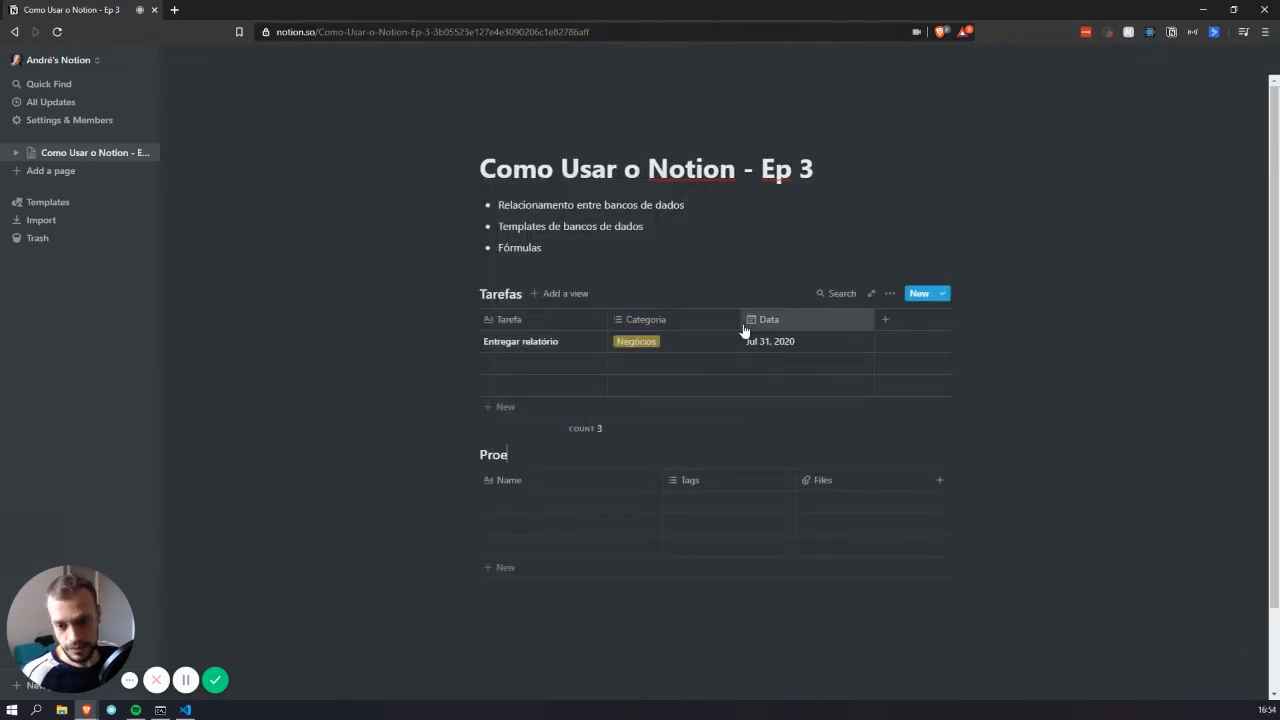
key(BackSpace)
text(jto)
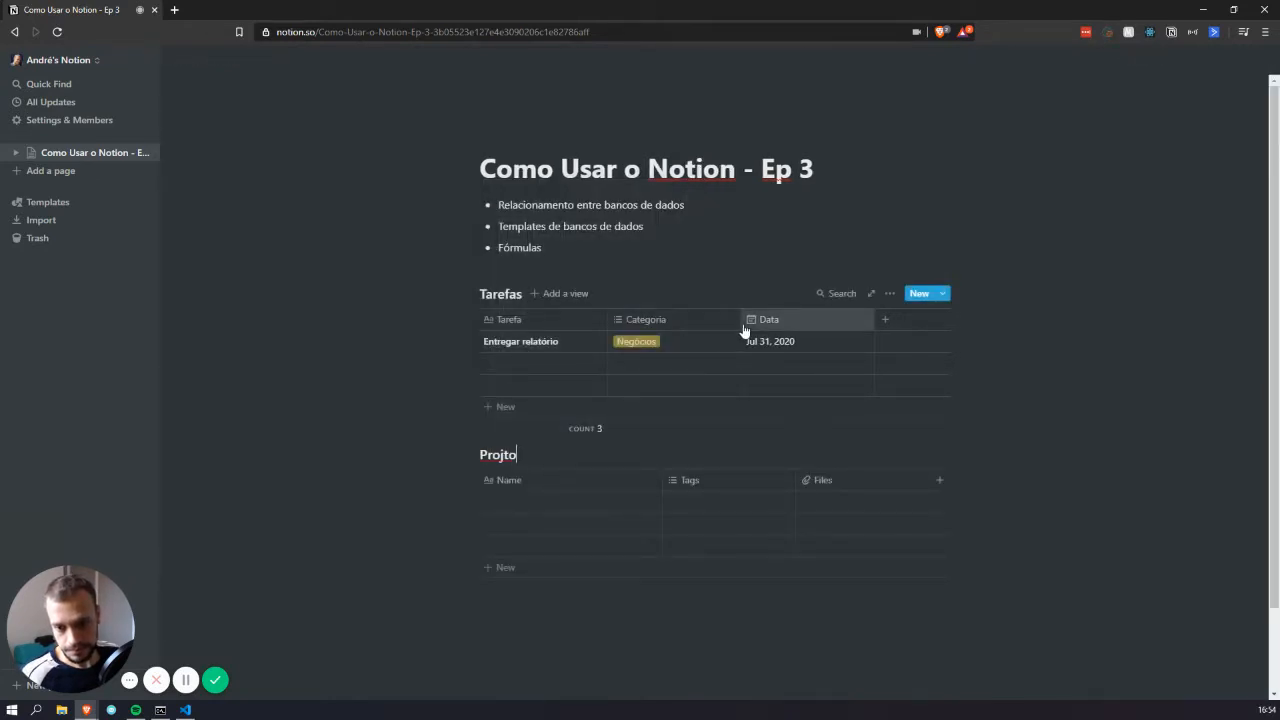
key(BackSpace)
key(BackSpace)
key(BackSpace)
Finish the Projetos title and rename its columns to Projeto and Categoria
text(jetos)
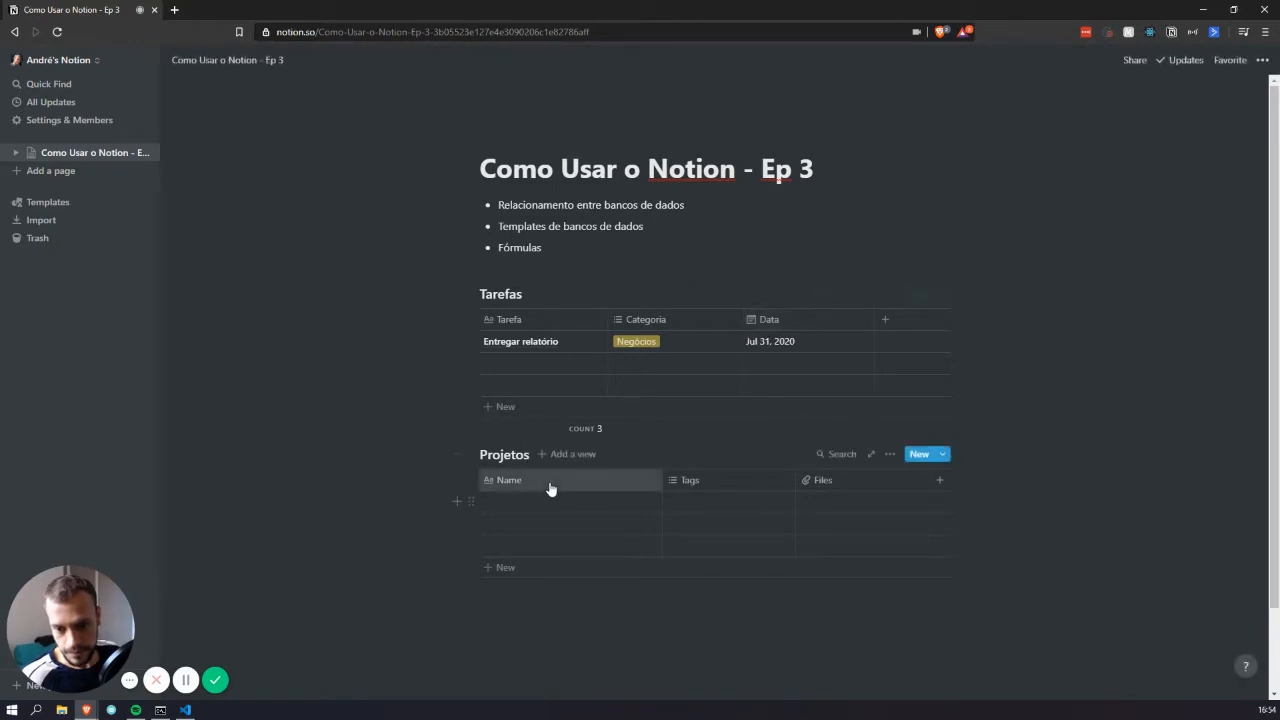
click(550, 488)
text(Pep)
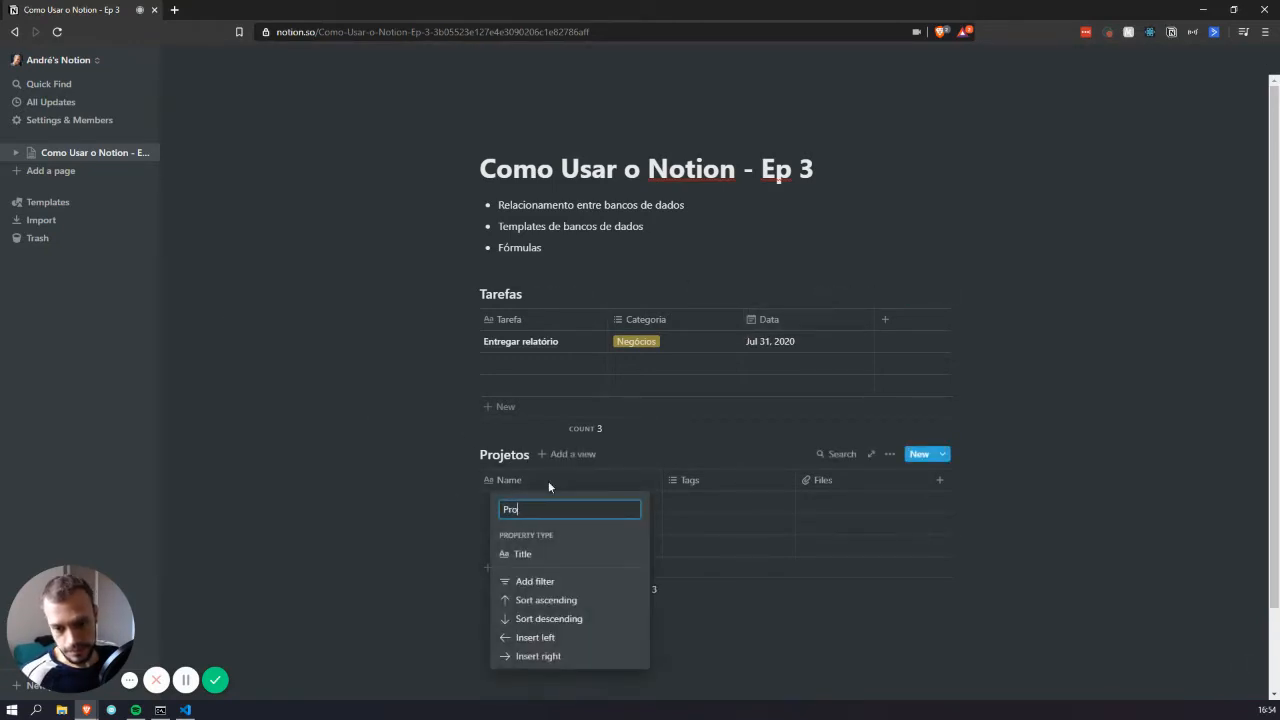
text(o)
key(Return)
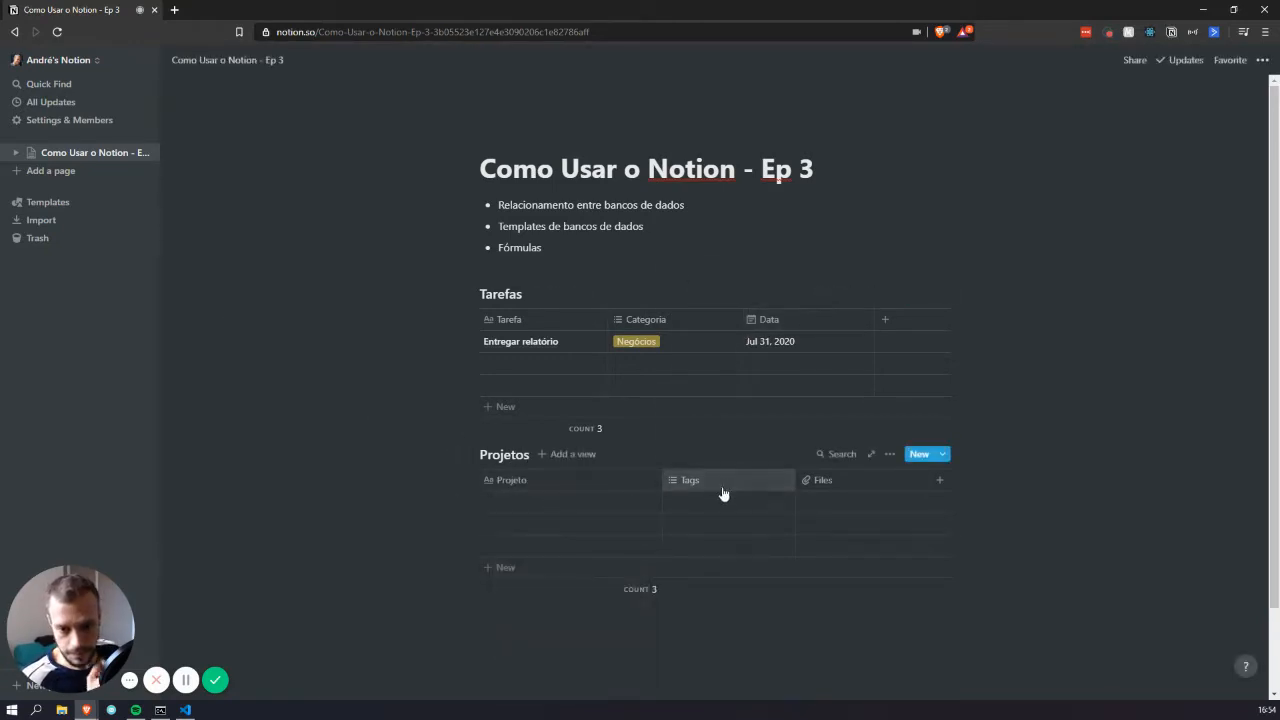
click(720, 487)
text(Categ)
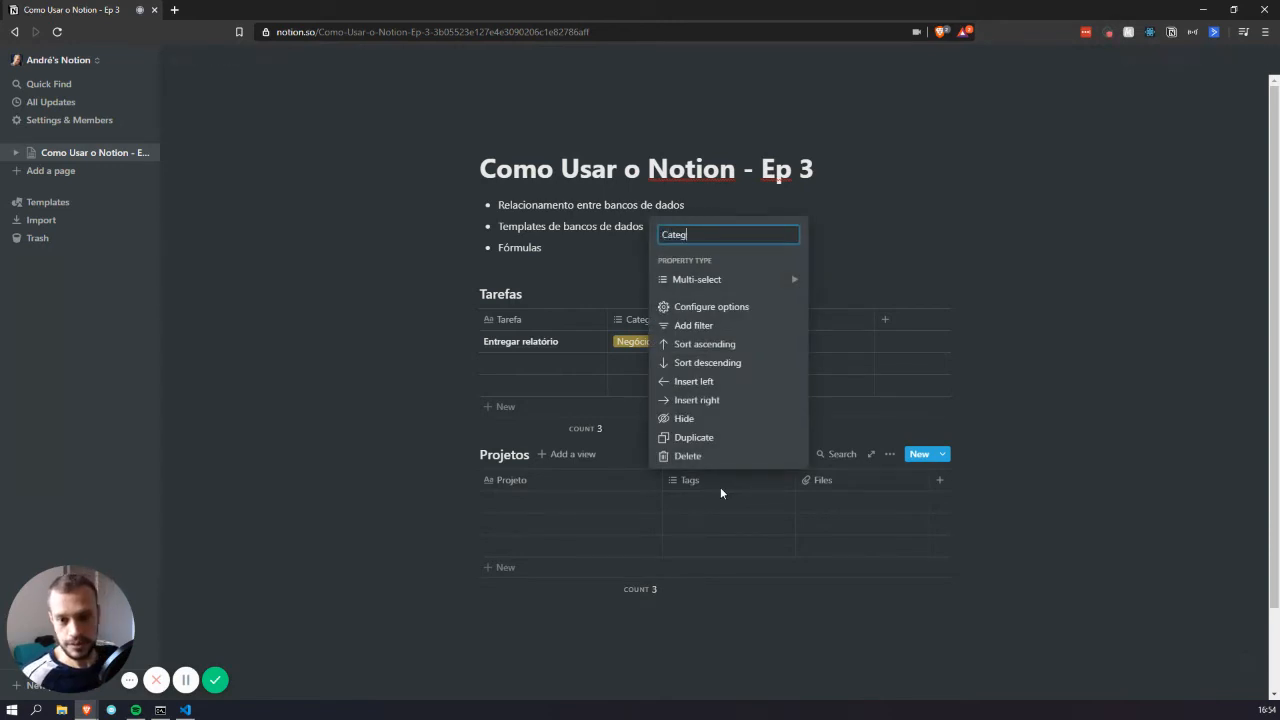
text(oria)
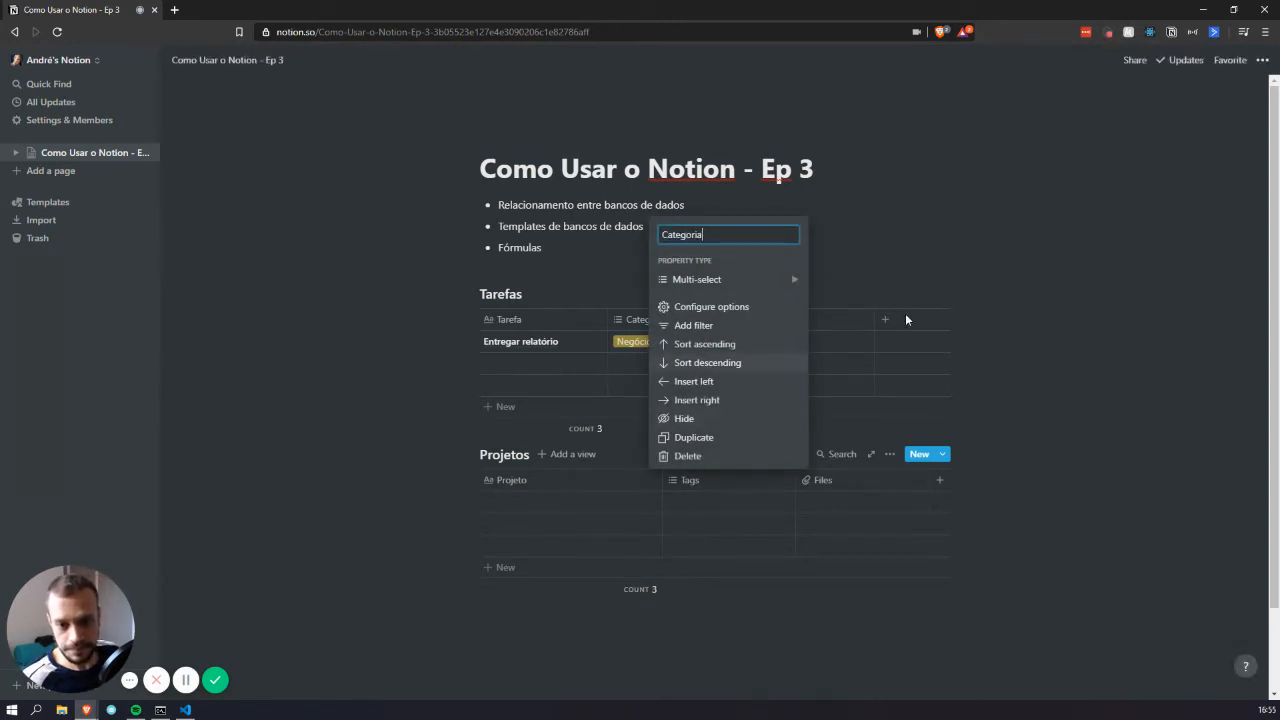
key(Return)
Turn the Files column into a Date property named Data de Entrega
click(840, 483)
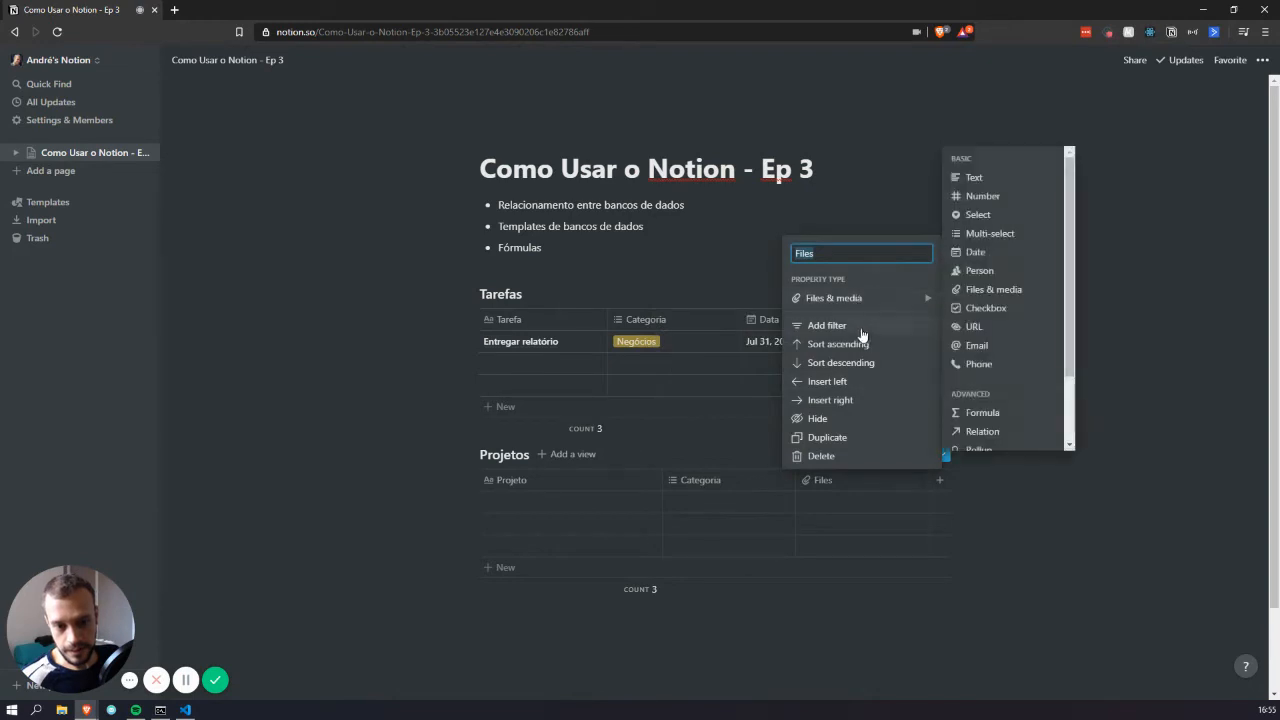
mouse_move(857, 297)
click(1008, 257)
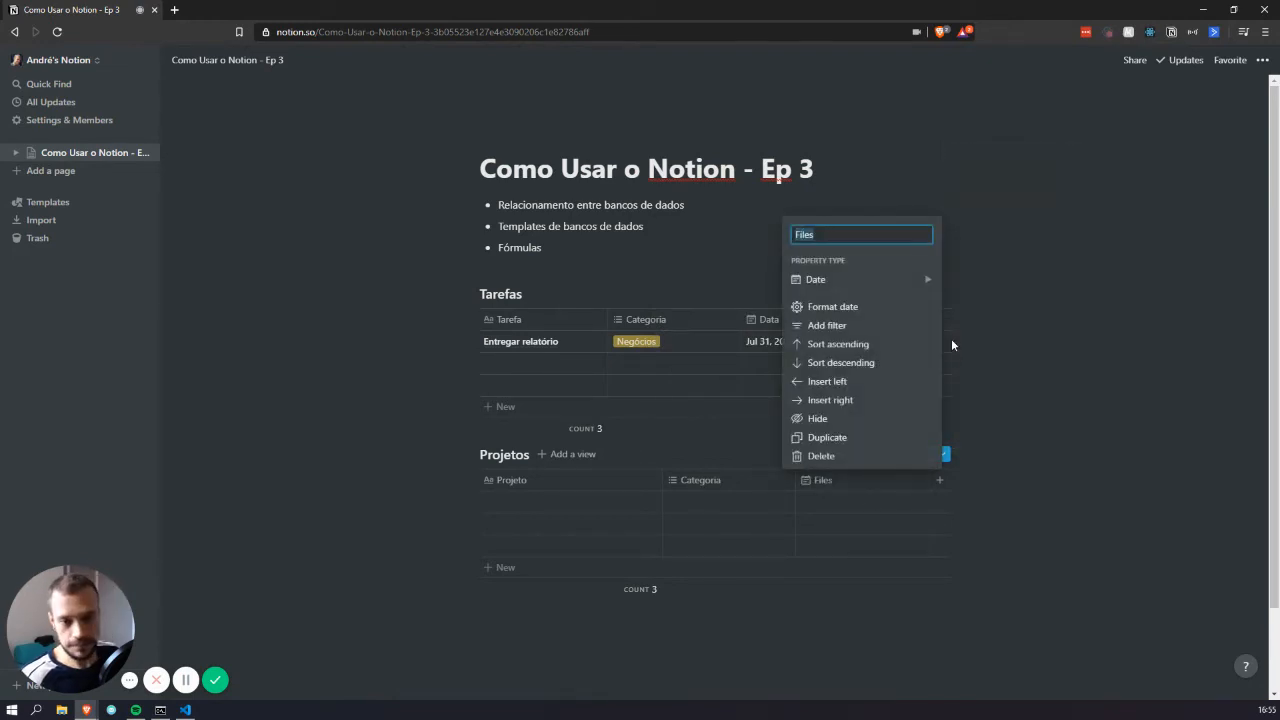
text(Data de )
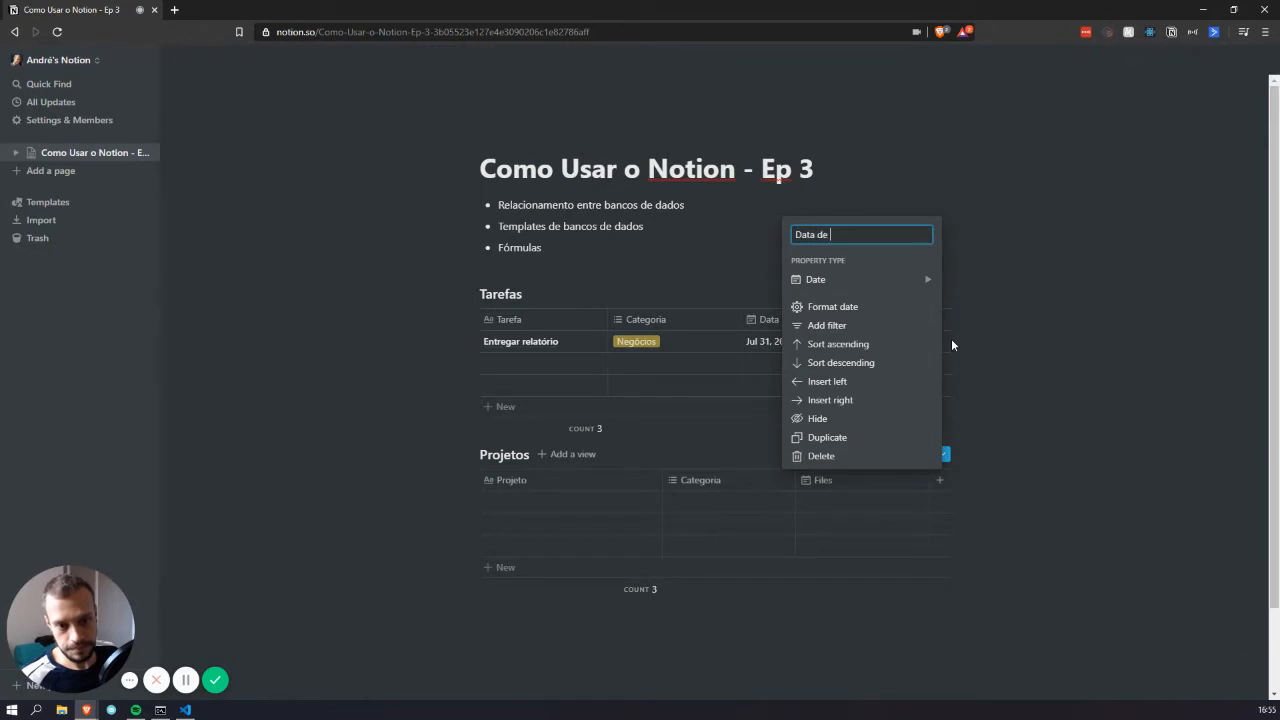
text(Entrega)
key(Return)
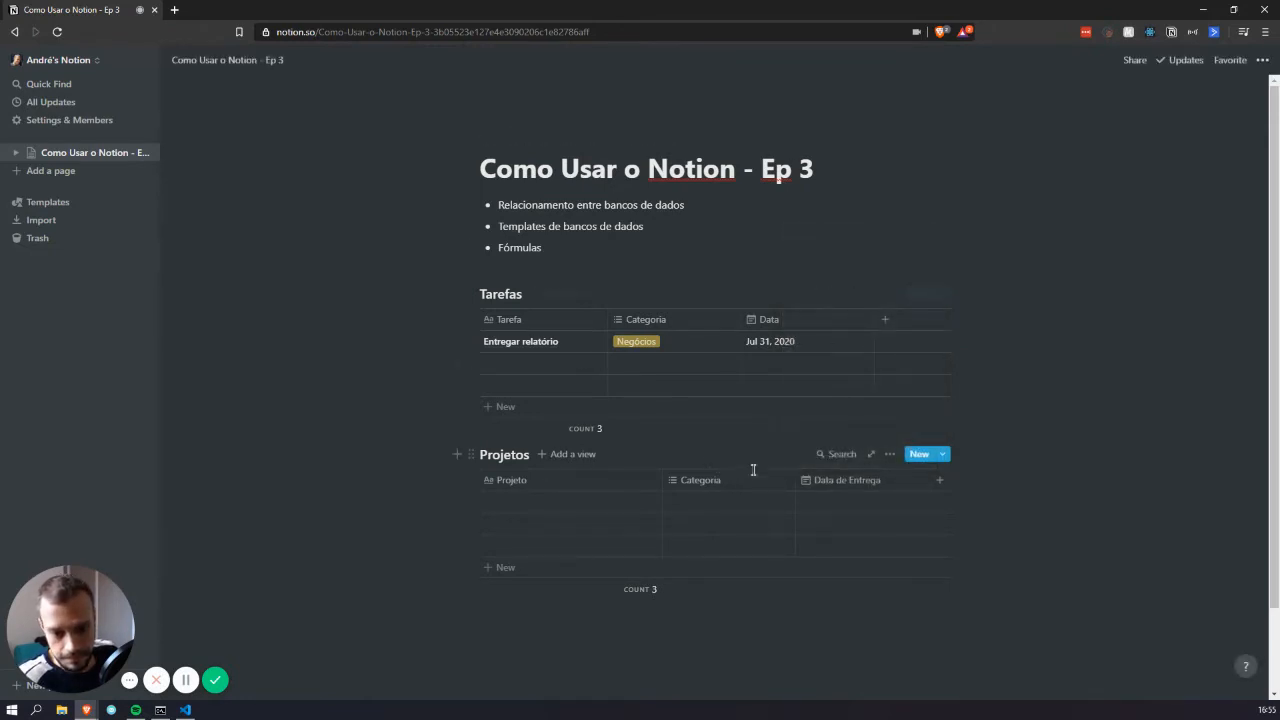
Narrow the Projeto and Categoria columns in Projetos and the Categoria column in Tarefas
drag(662, 480, 612, 480)
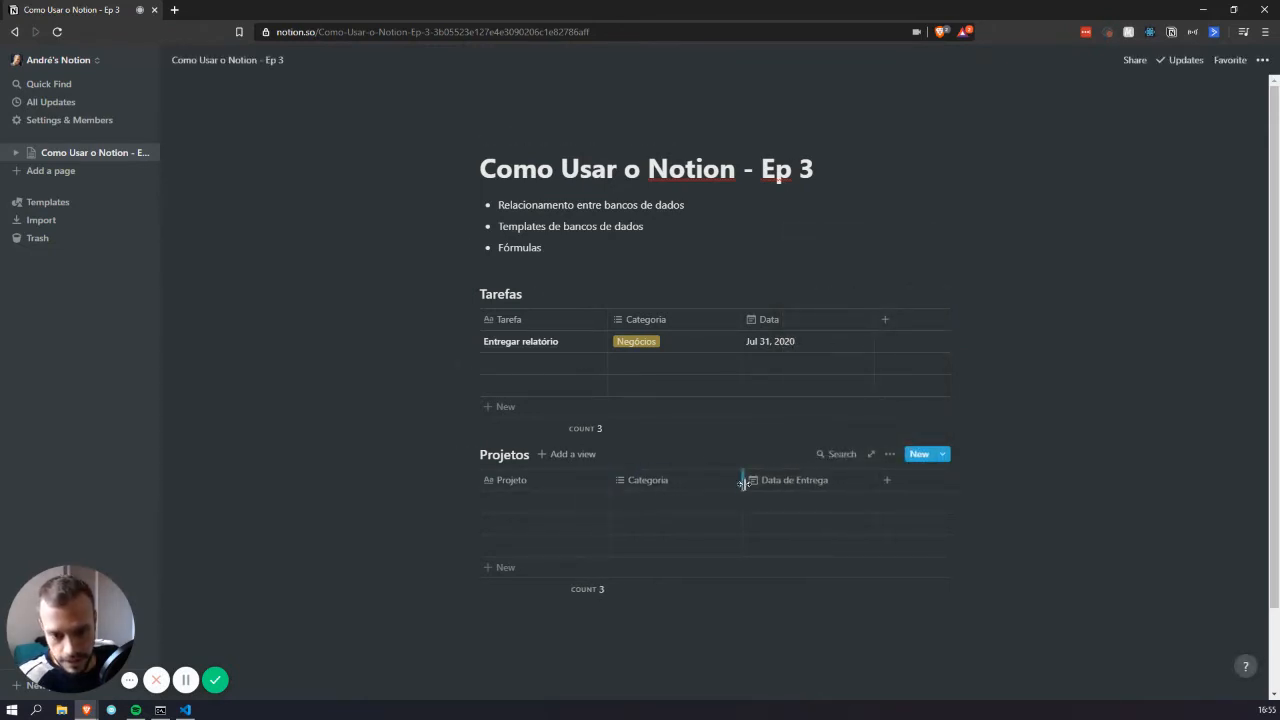
drag(743, 483, 725, 481)
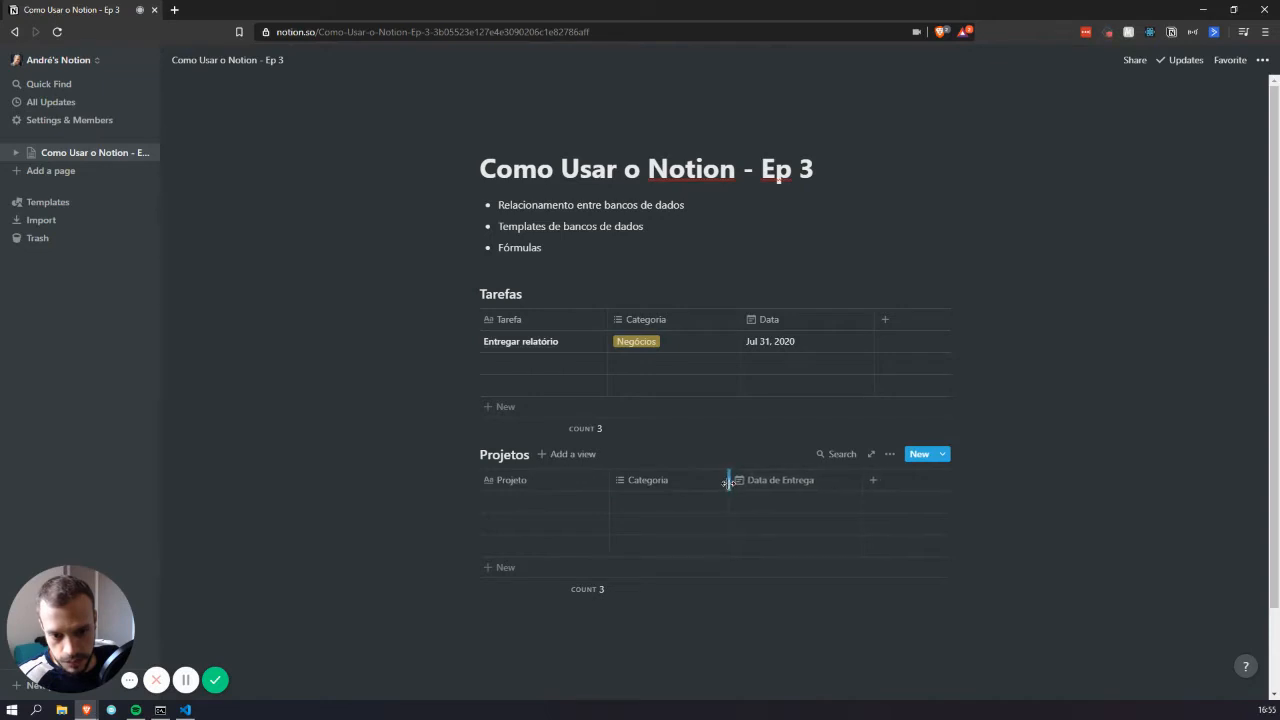
click(743, 312)
drag(741, 318, 718, 318)
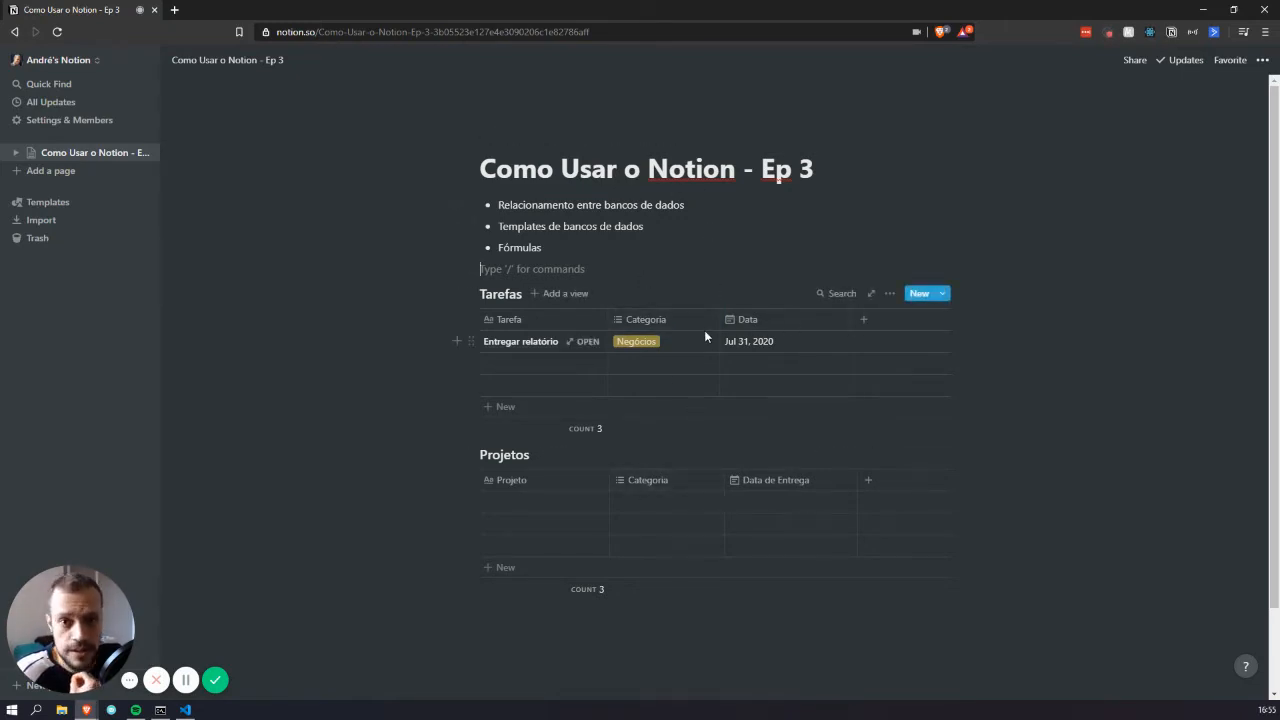
Add a Projetos relation column to Tarefas linked to the Projetos database
click(880, 327)
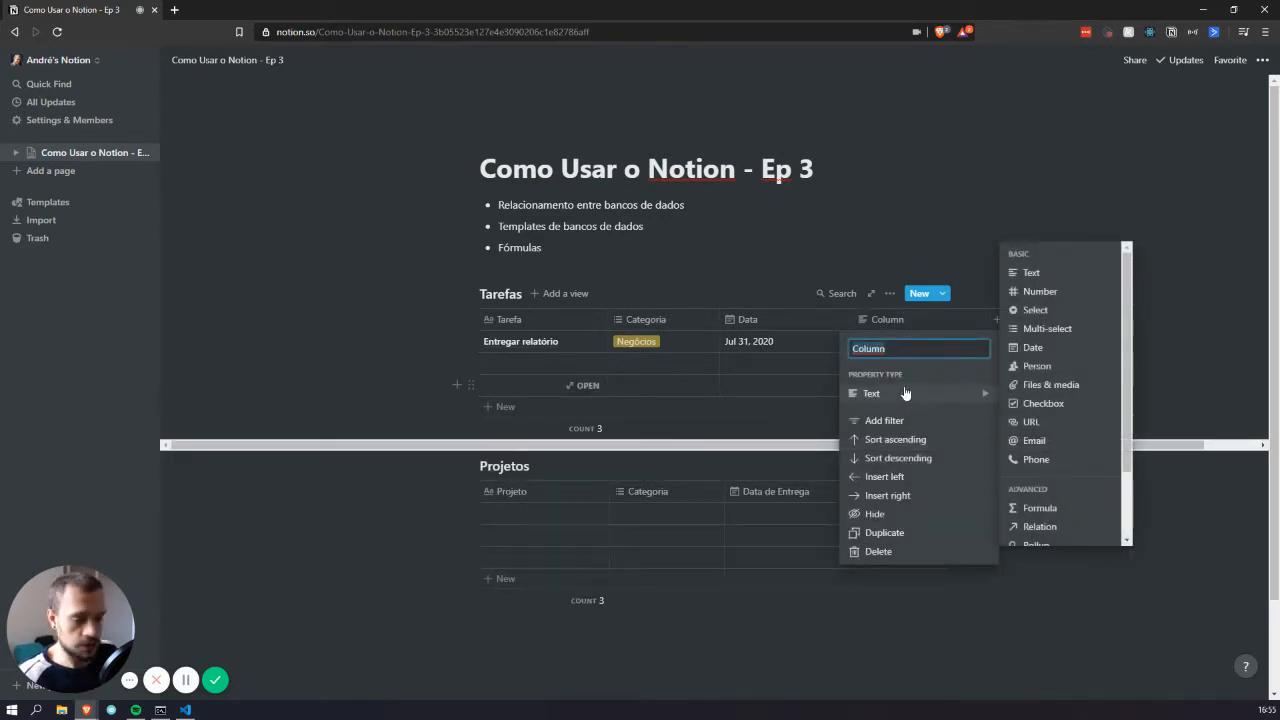
text(Projetos)
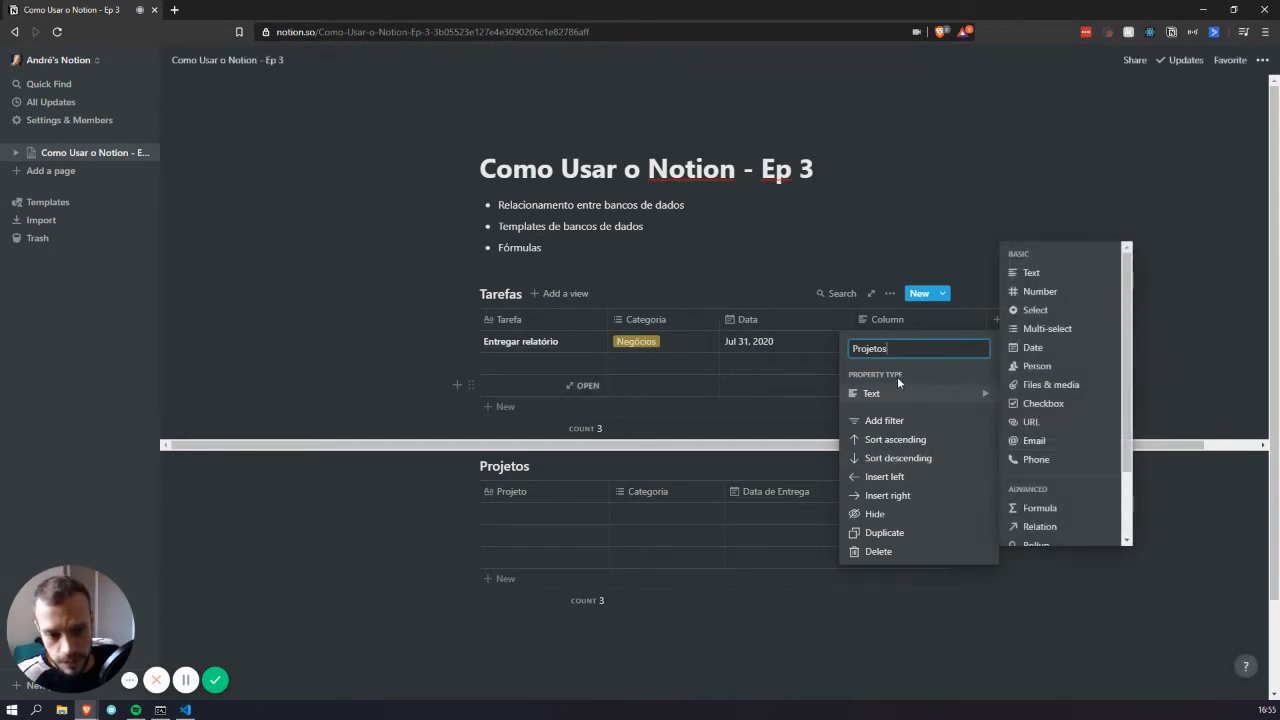
scroll(1040, 420, down, 2)
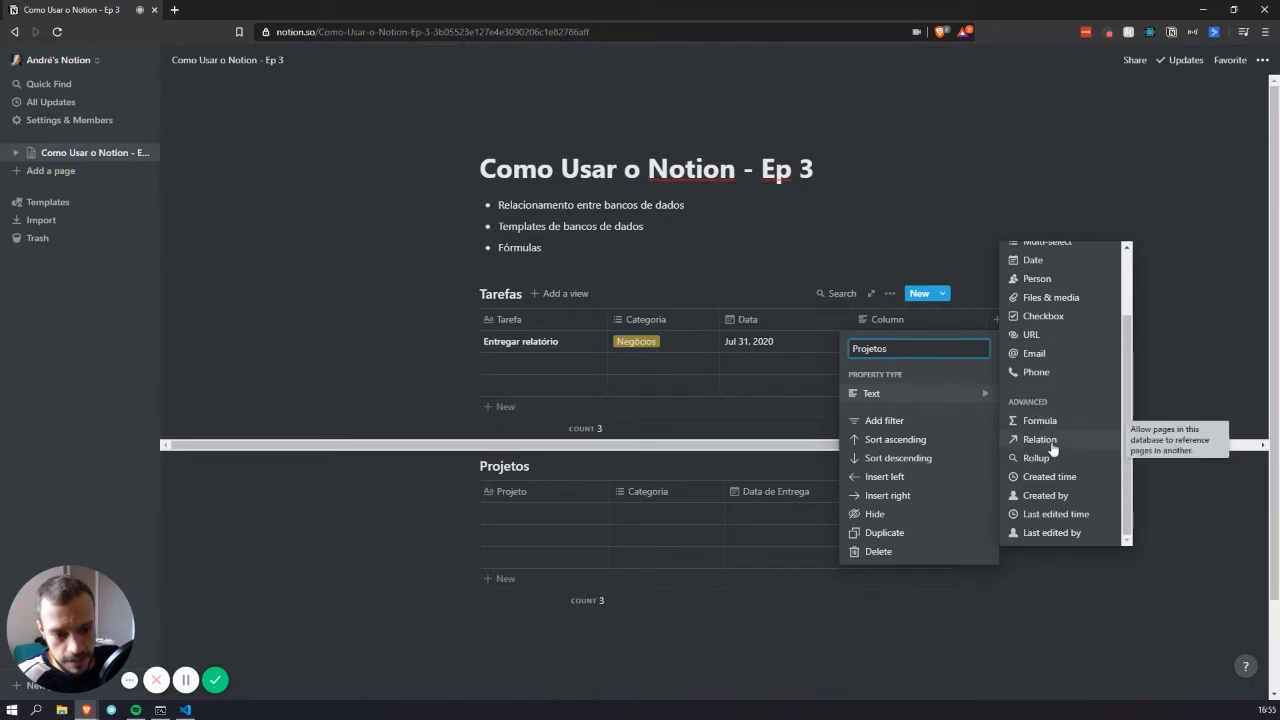
click(1049, 441)
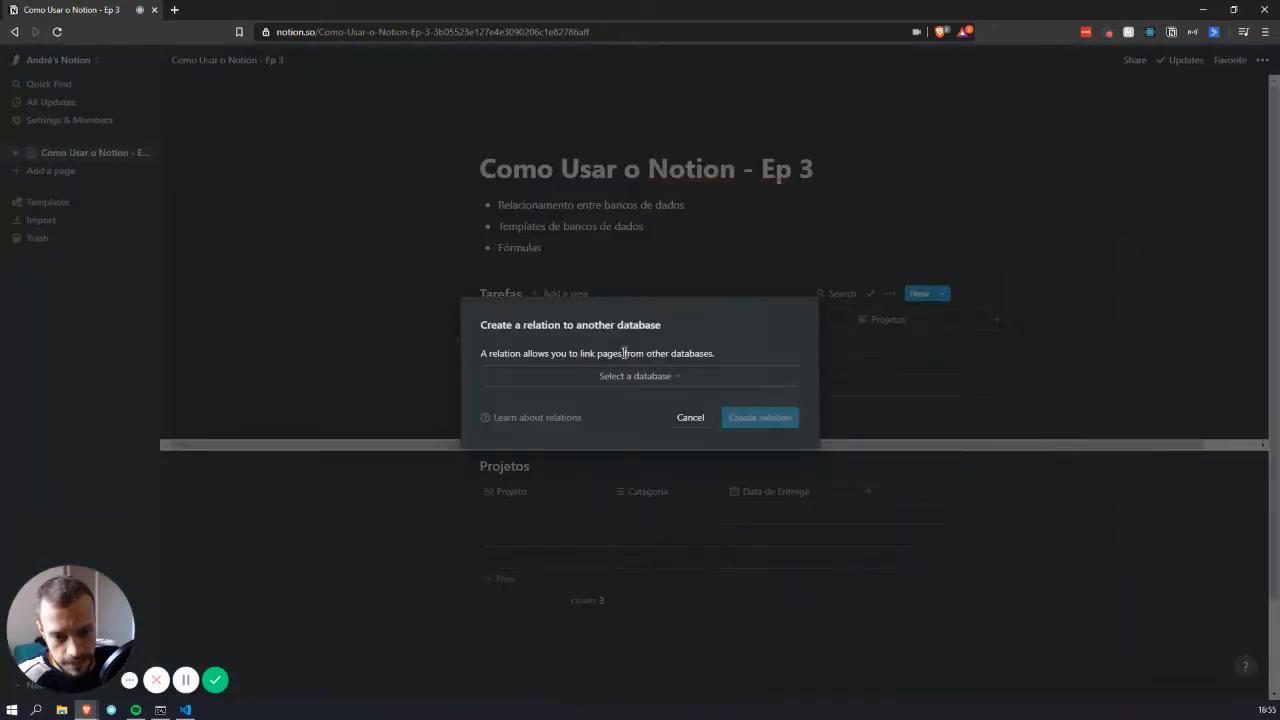
click(695, 378)
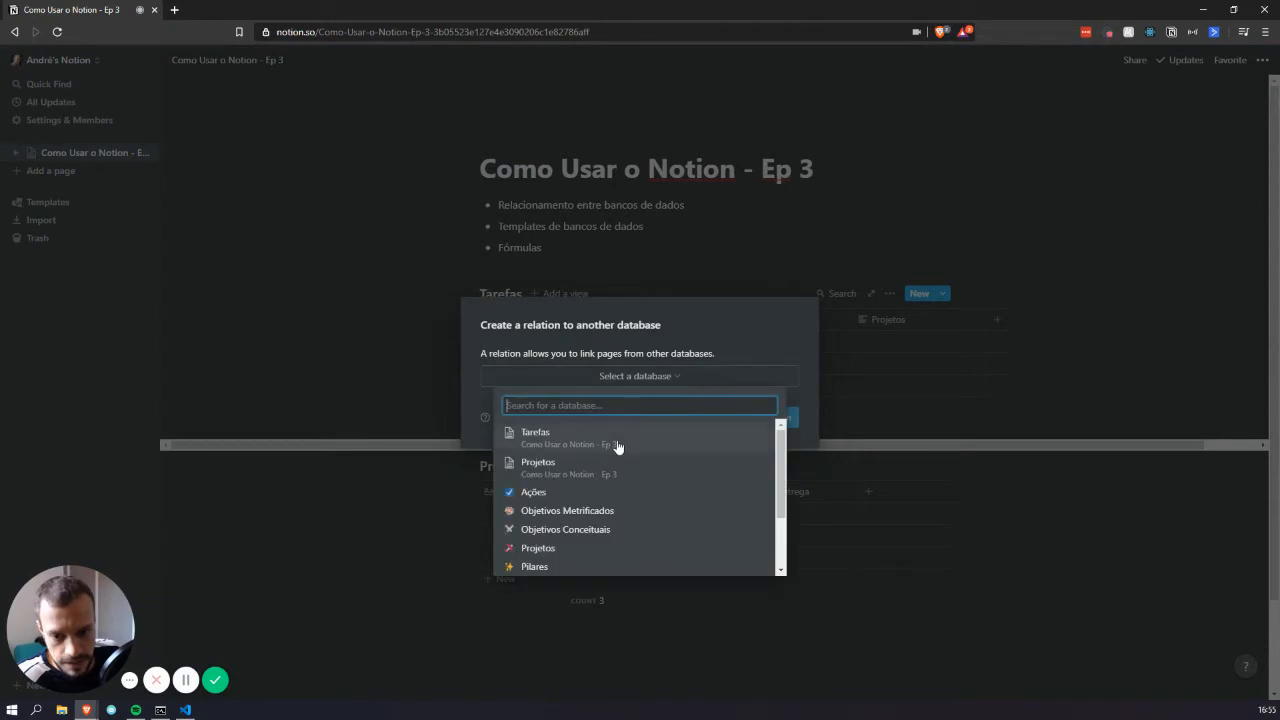
click(609, 462)
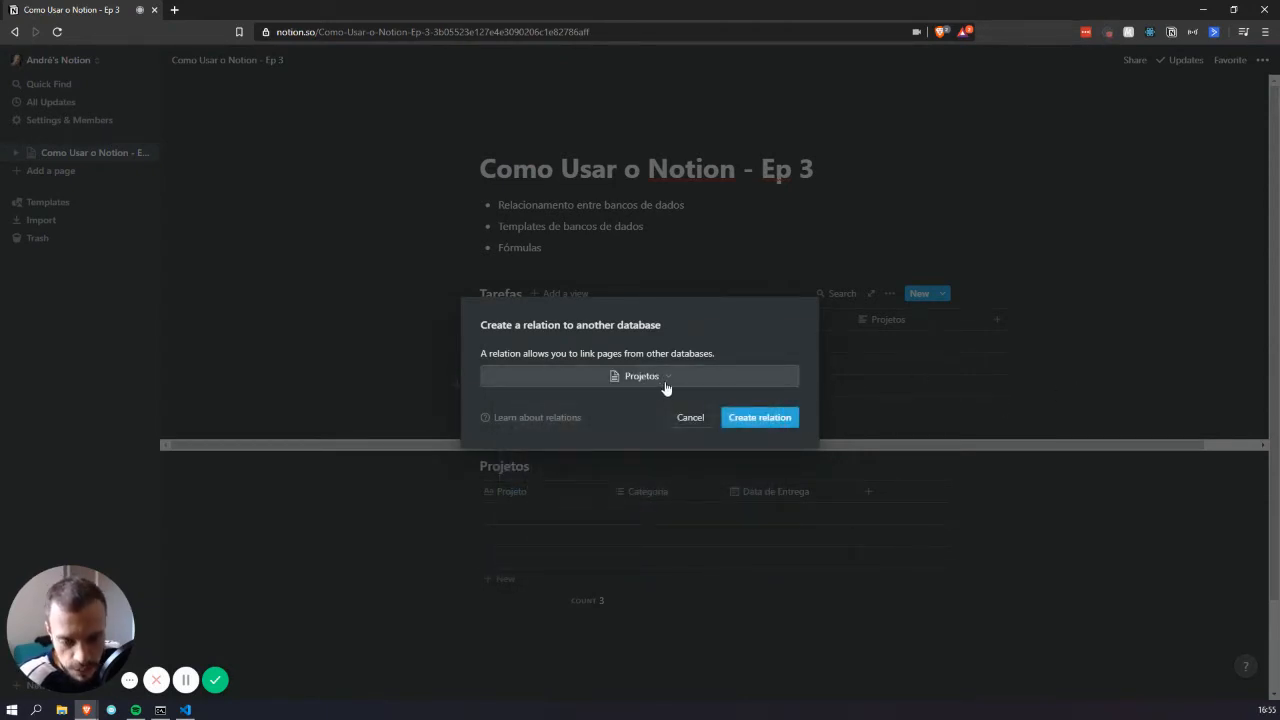
click(763, 422)
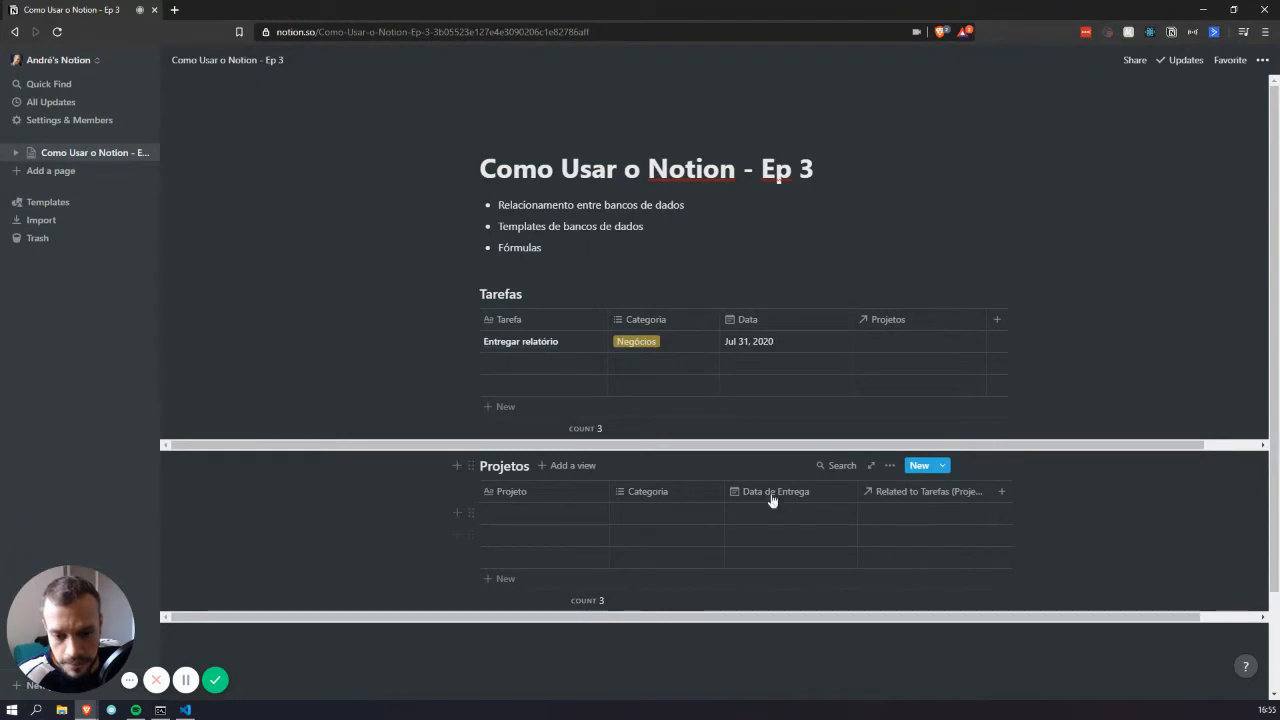
Rename the reciprocal relation column in Projetos to Tarefas
click(927, 497)
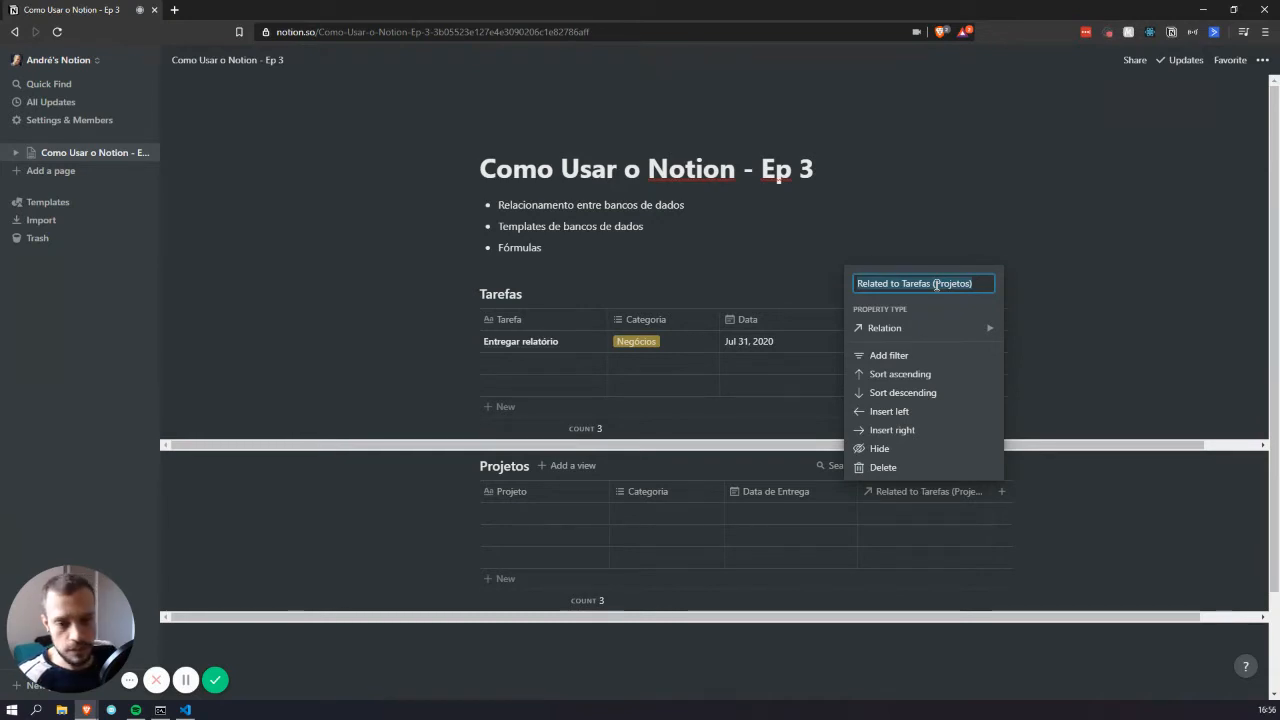
text(Tarefas)
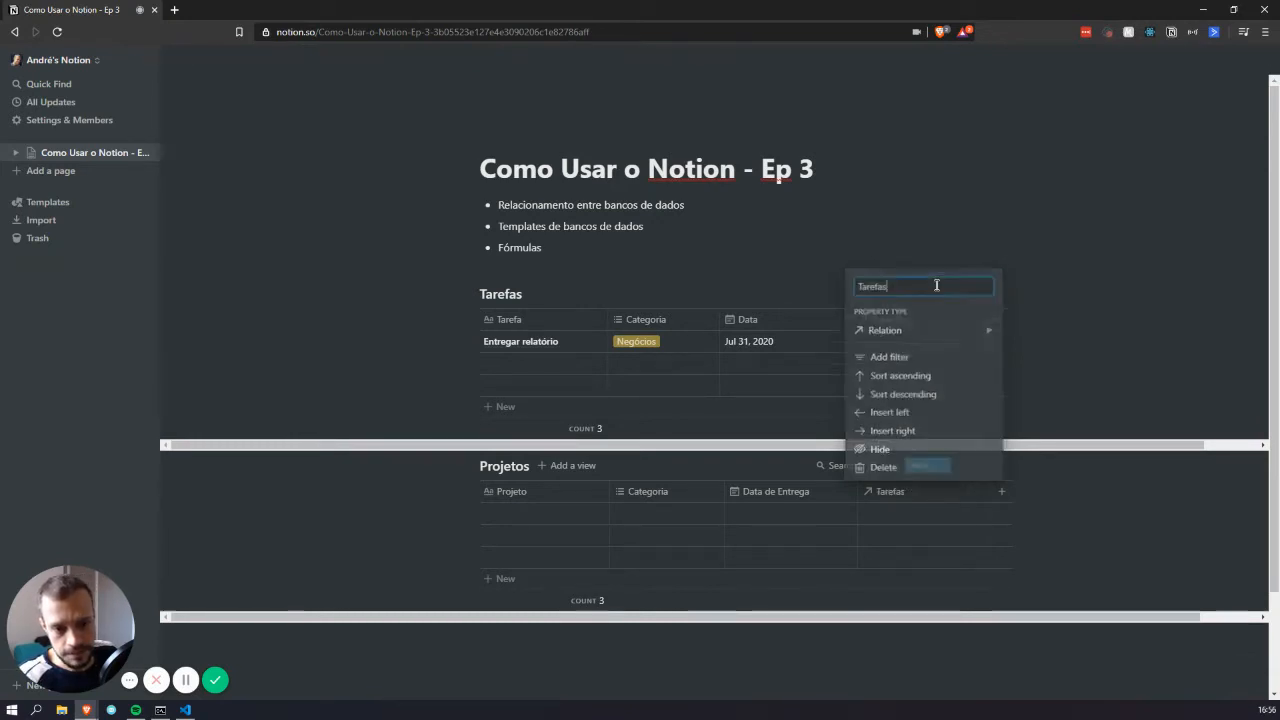
key(Return)
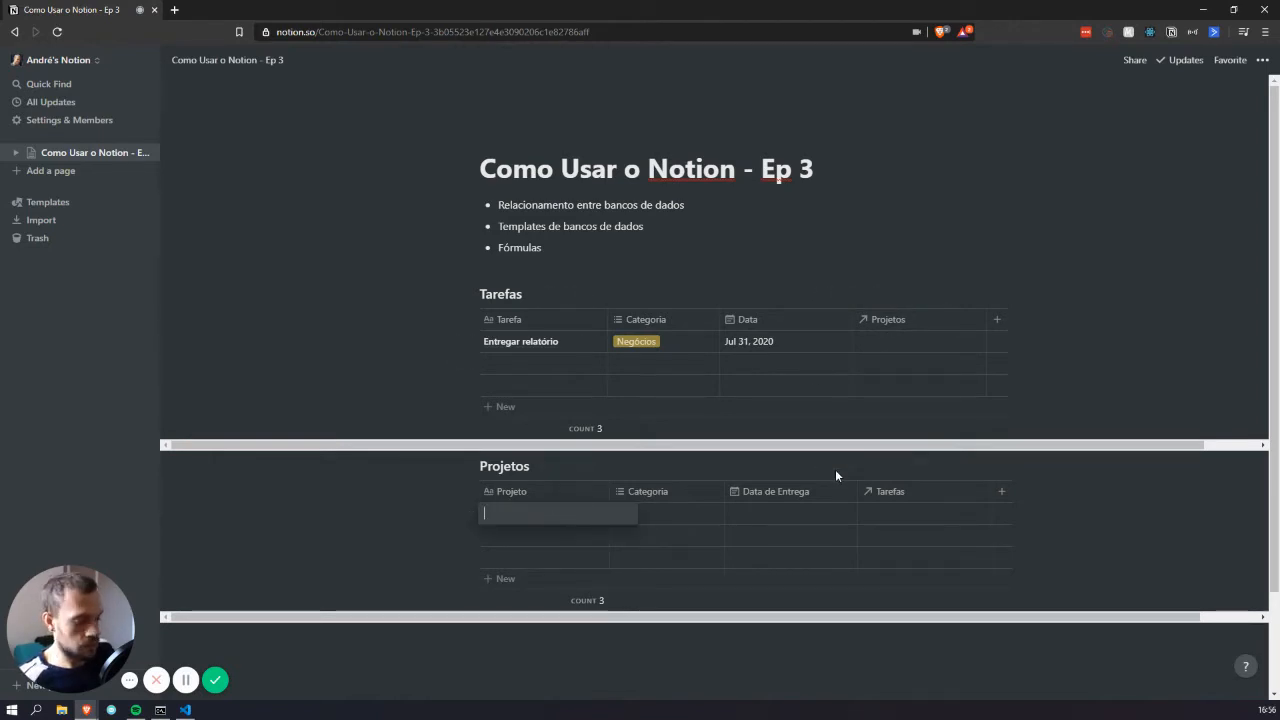
Add the rows Projeto A, Projeto B and Projeto C to the Projetos table
text(Projeto A)
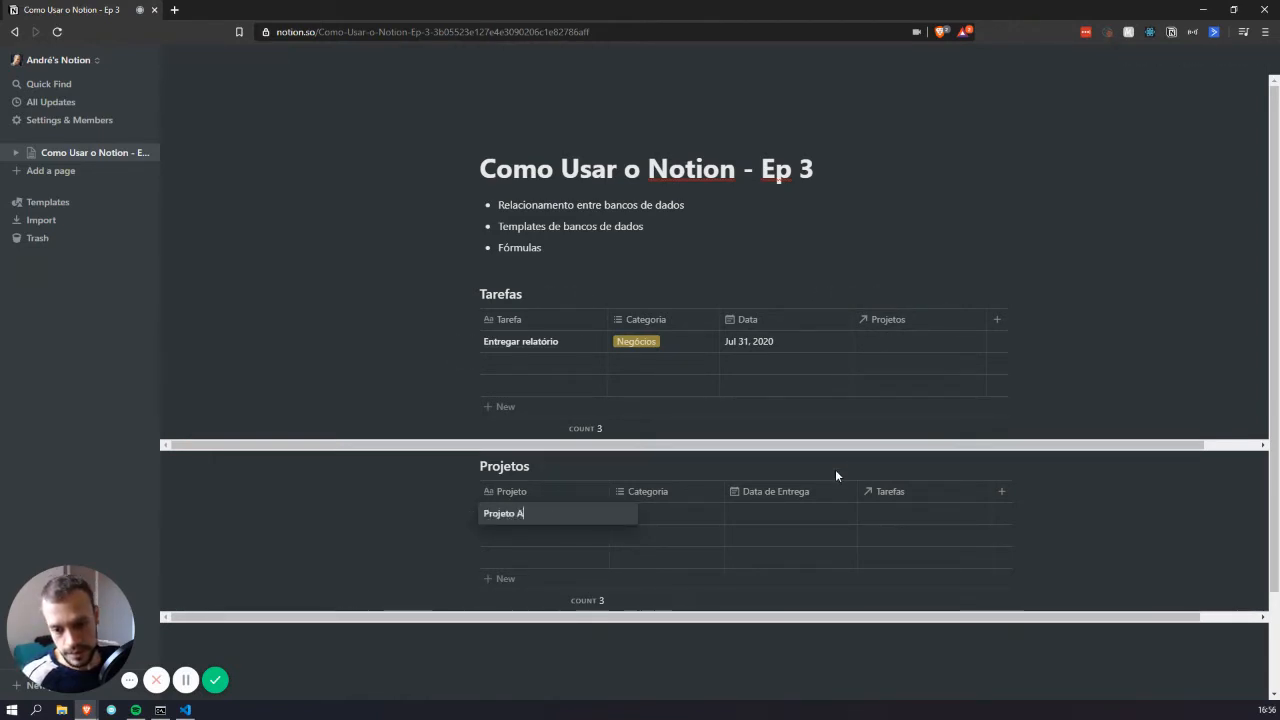
key(Return)
text(Projeto B)
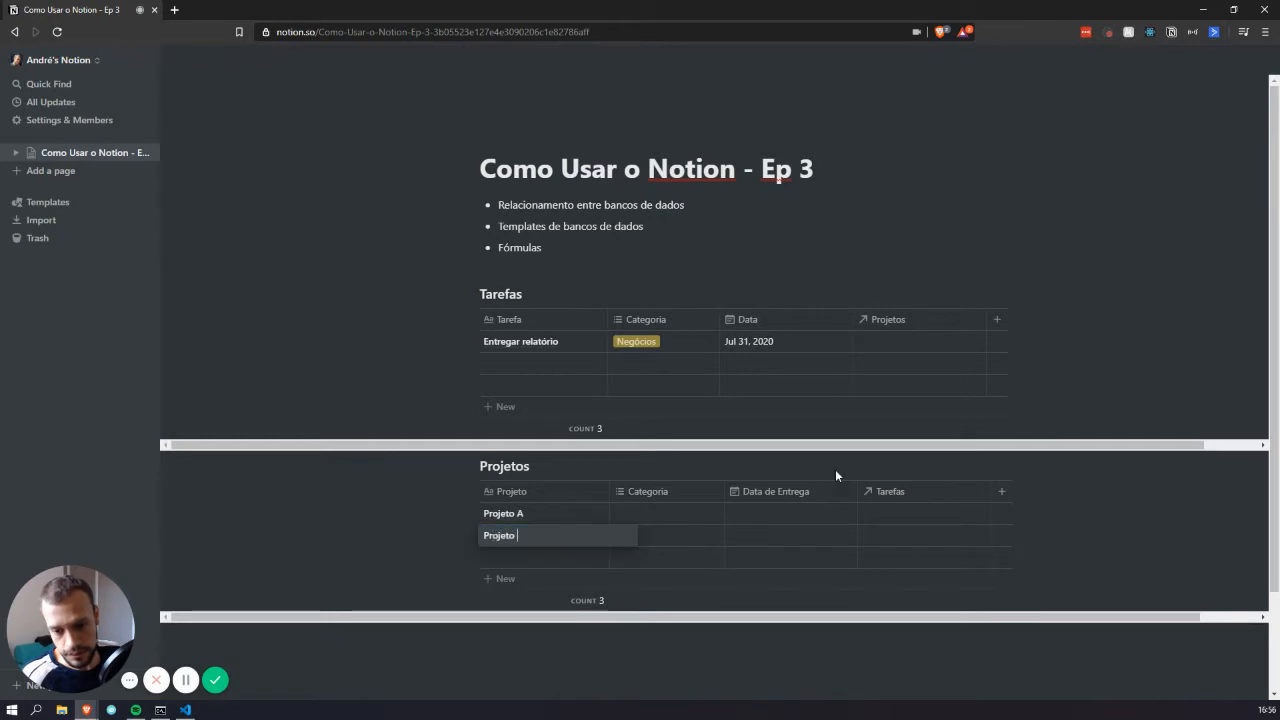
key(Return)
text(Projeto C)
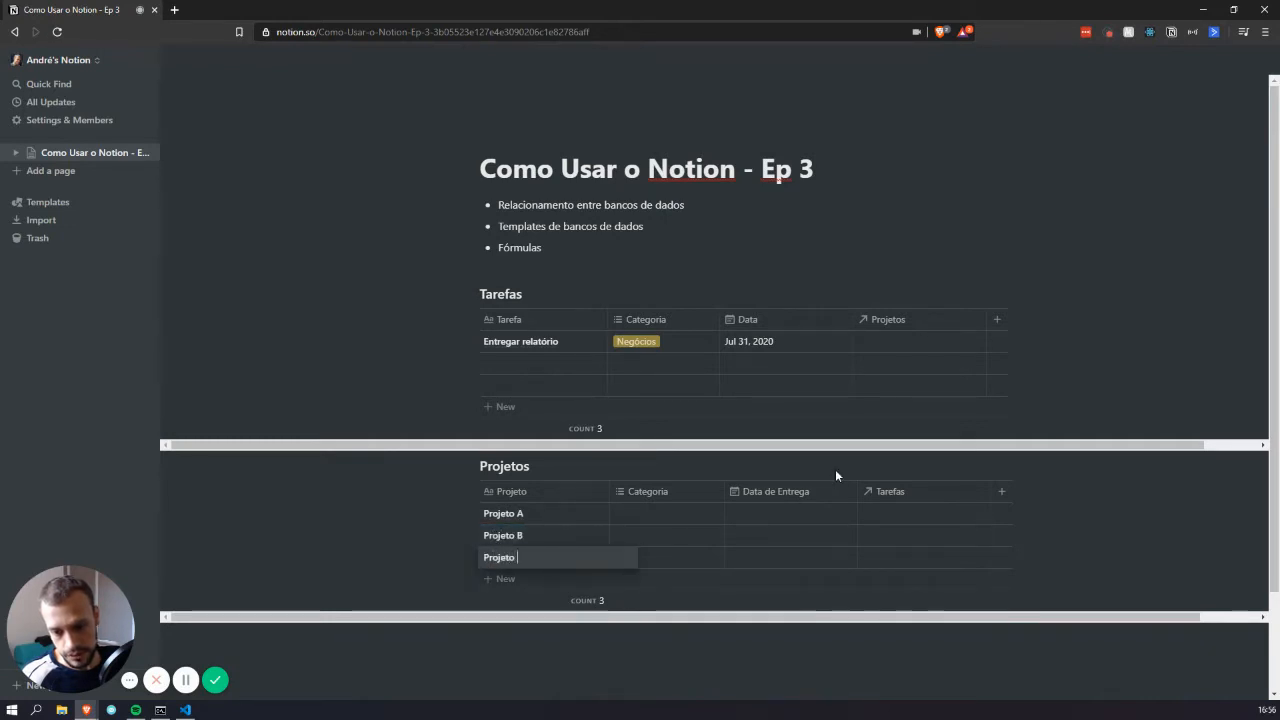
key(Return)
Add the rows Tarefa A, Tarefa B and Tarefa C to the Tarefas table
click(544, 360)
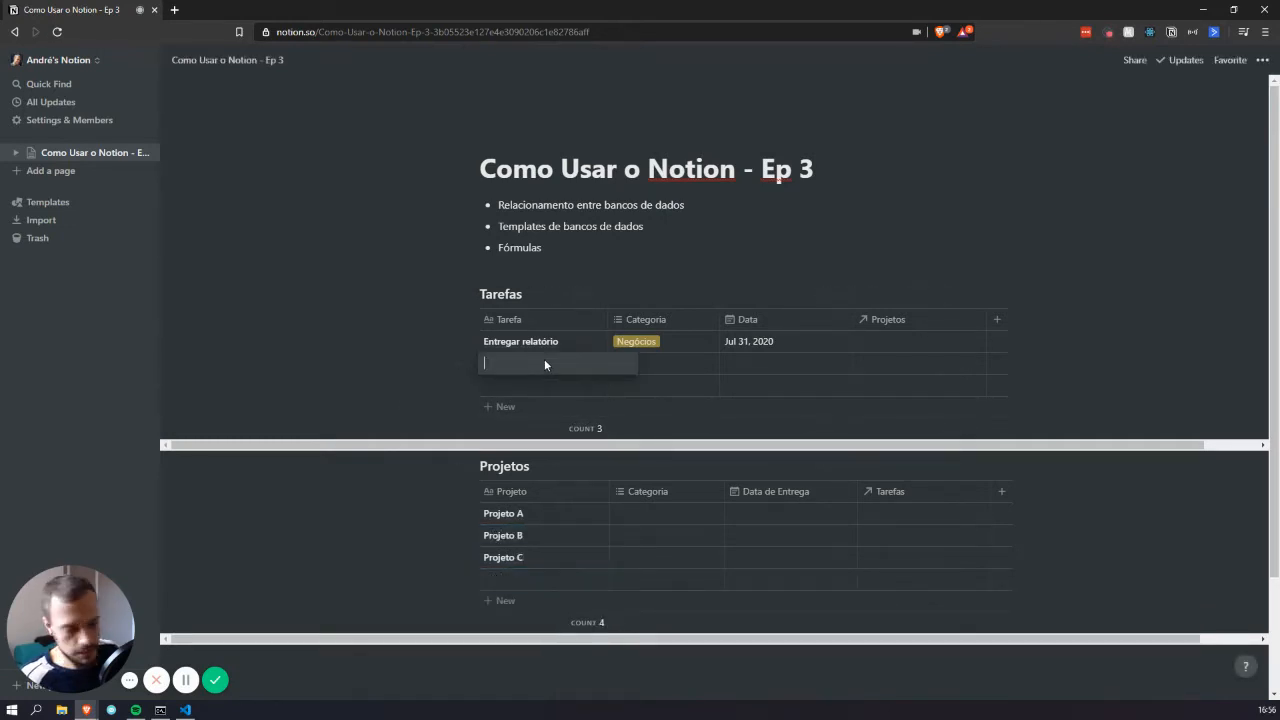
text(Tarefa A)
key(Return)
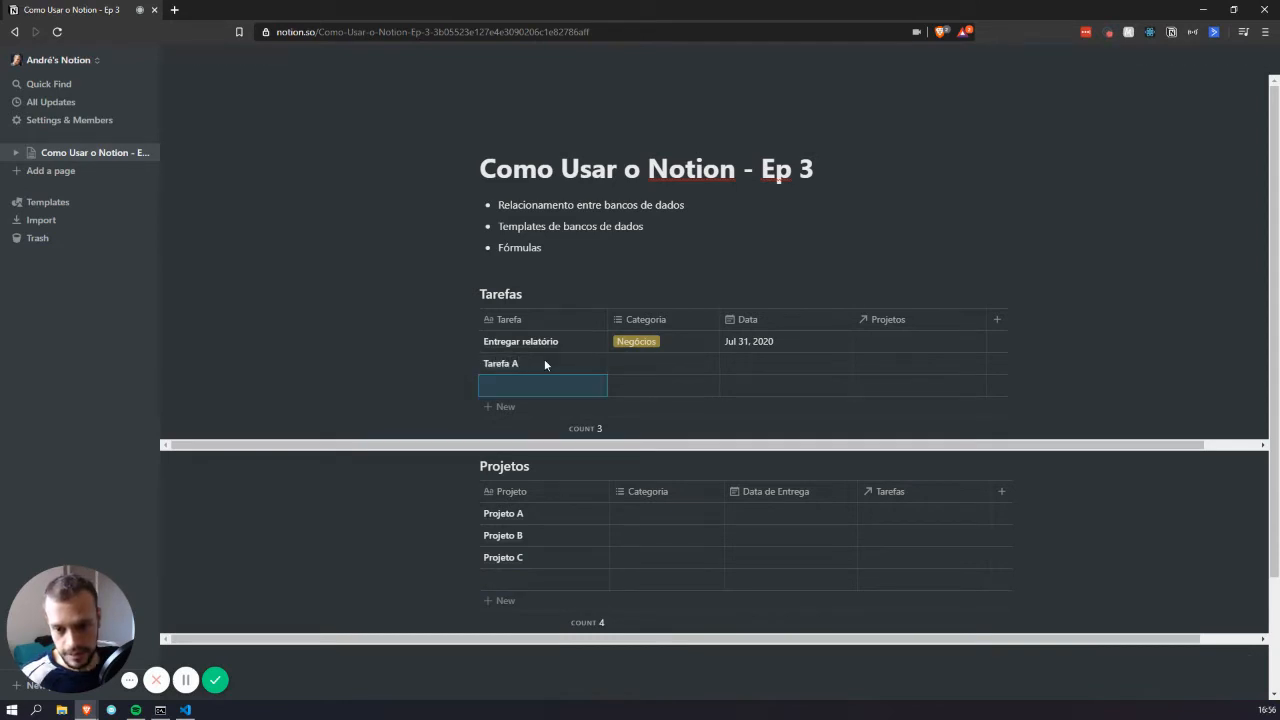
text(Tare)
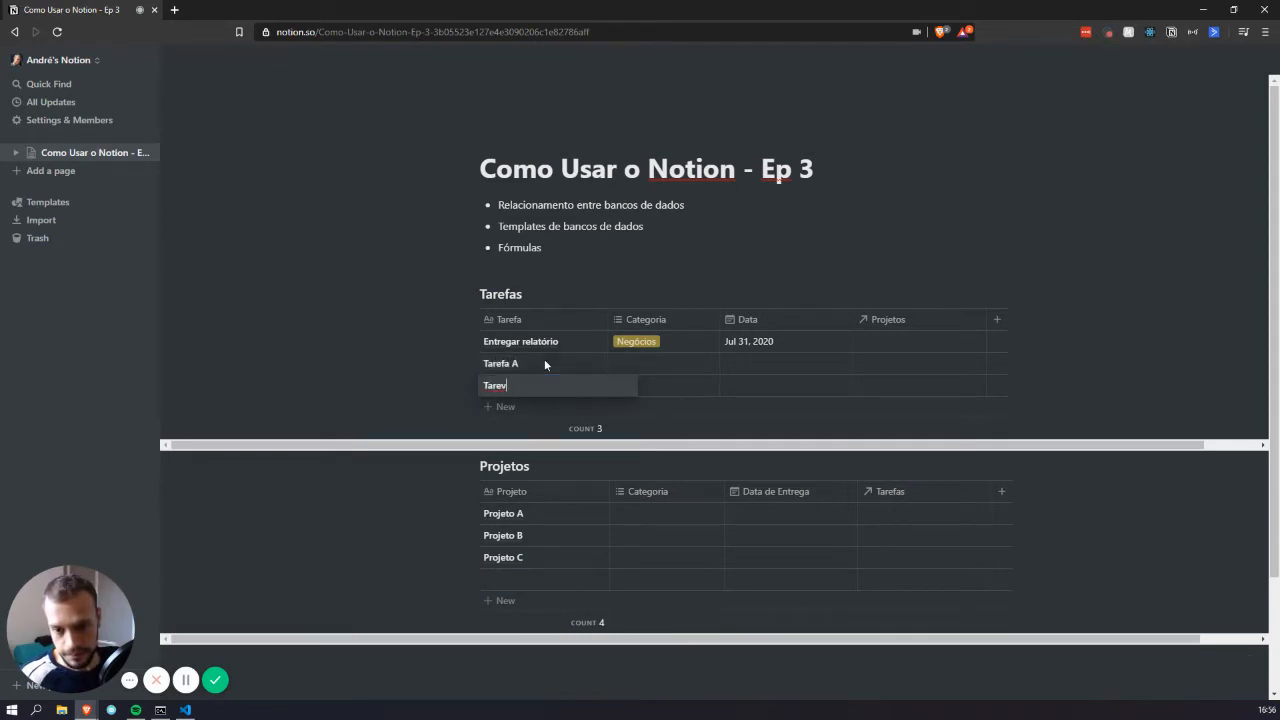
text(fa B)
key(Return)
text(T)
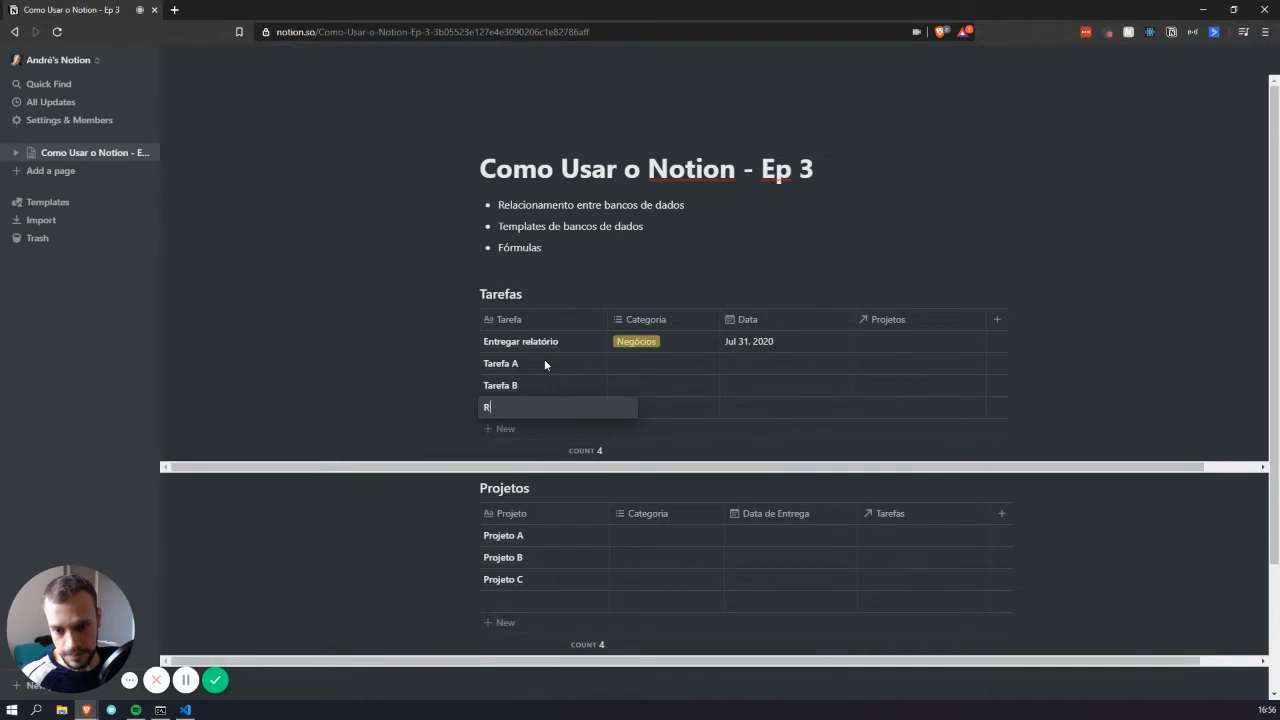
text(arefa C)
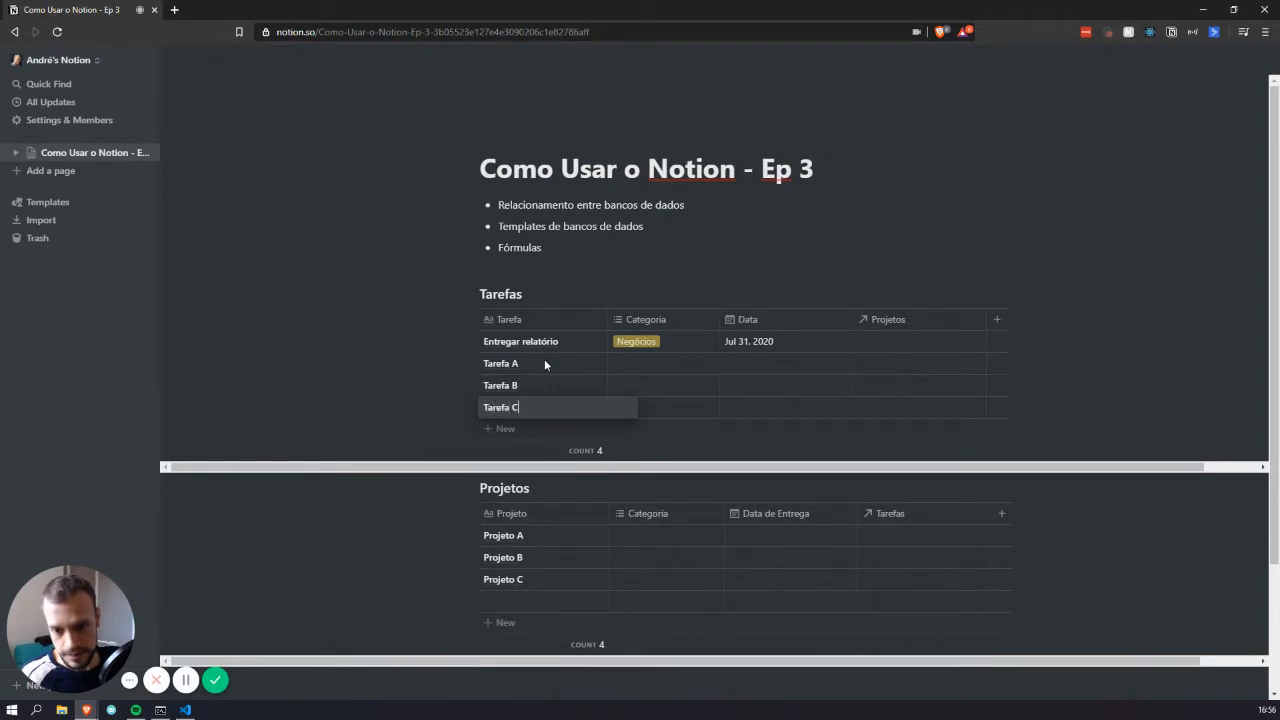
key(Return)
click(690, 132)
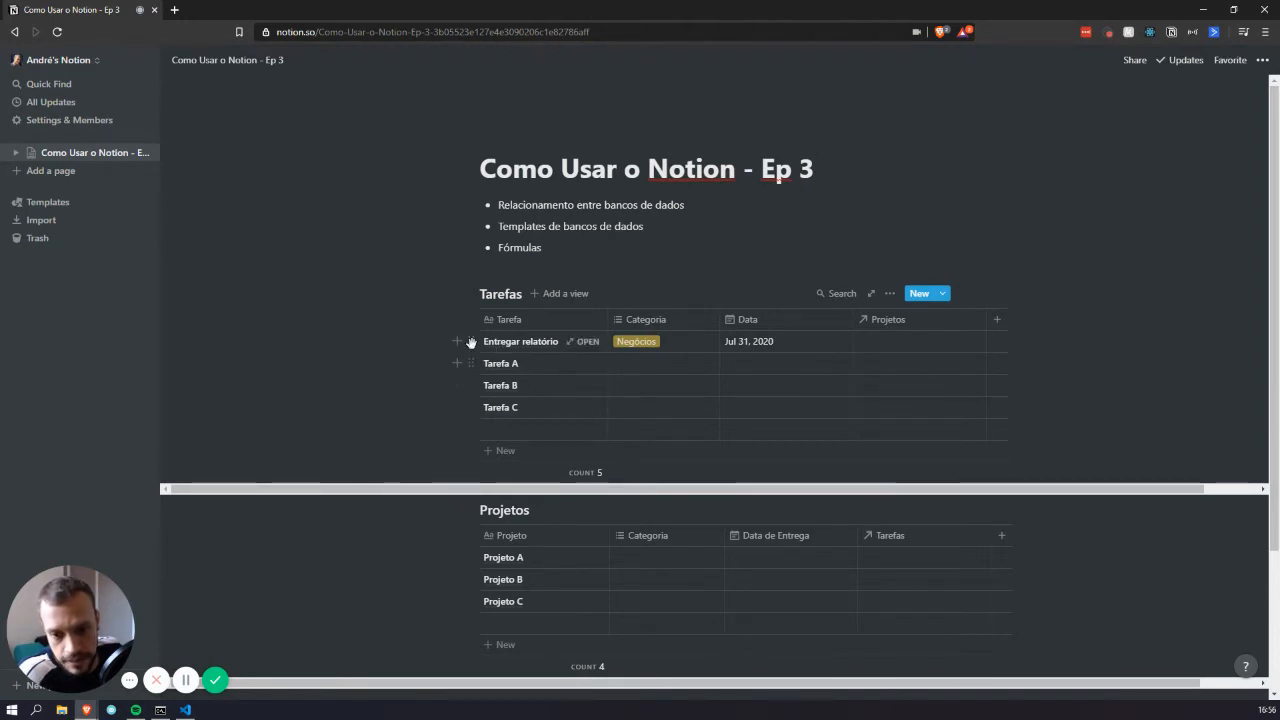
Set Projeto A in the Projetos cells of both Tarefa A and Tarefa B
click(881, 368)
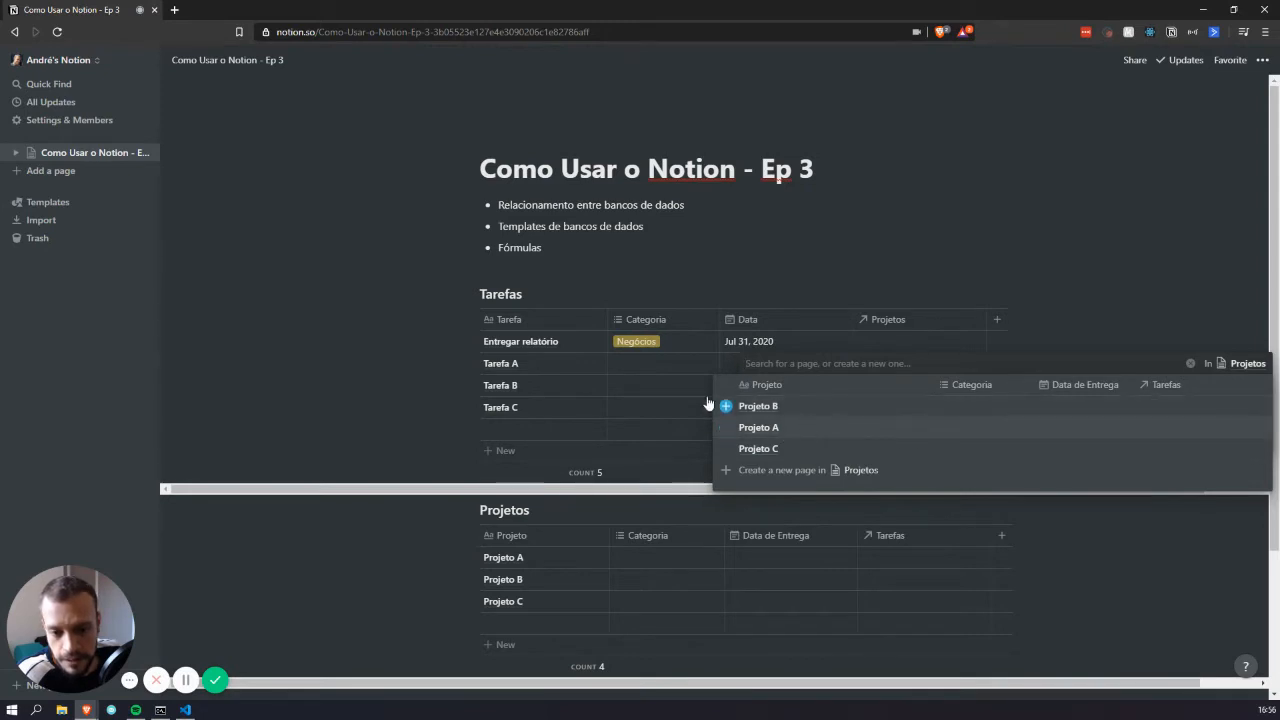
click(828, 437)
click(962, 213)
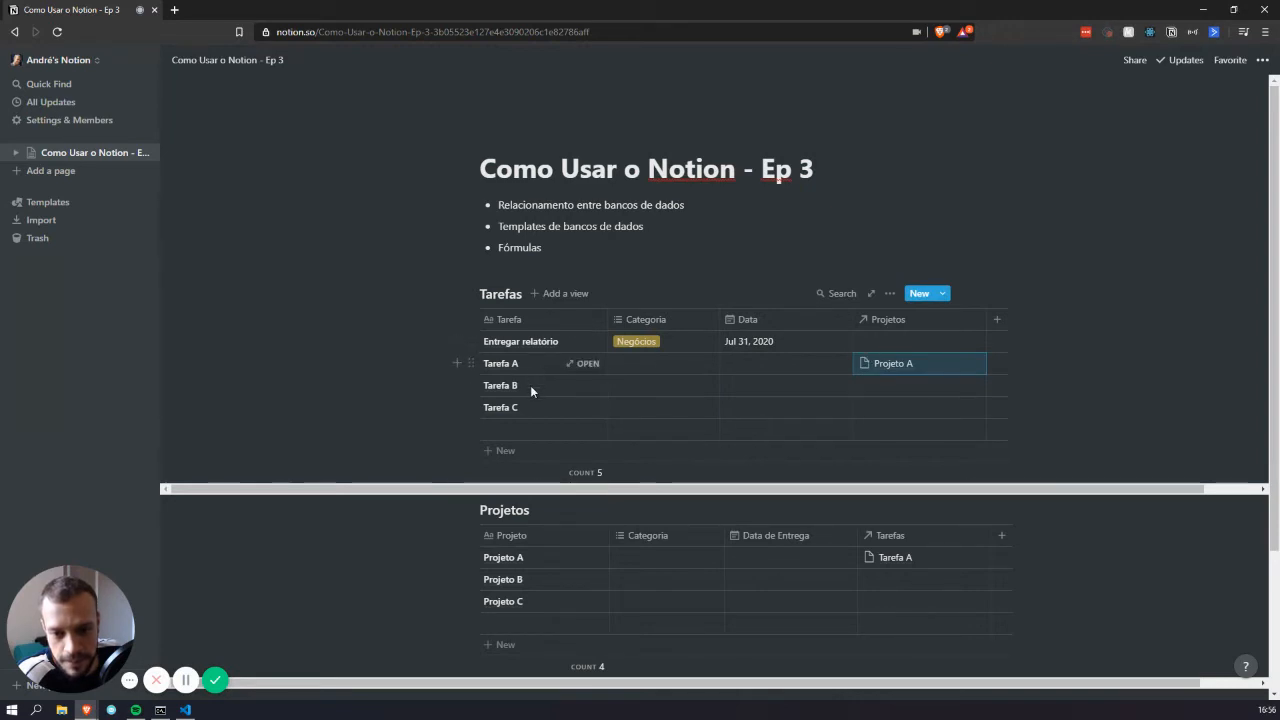
click(906, 388)
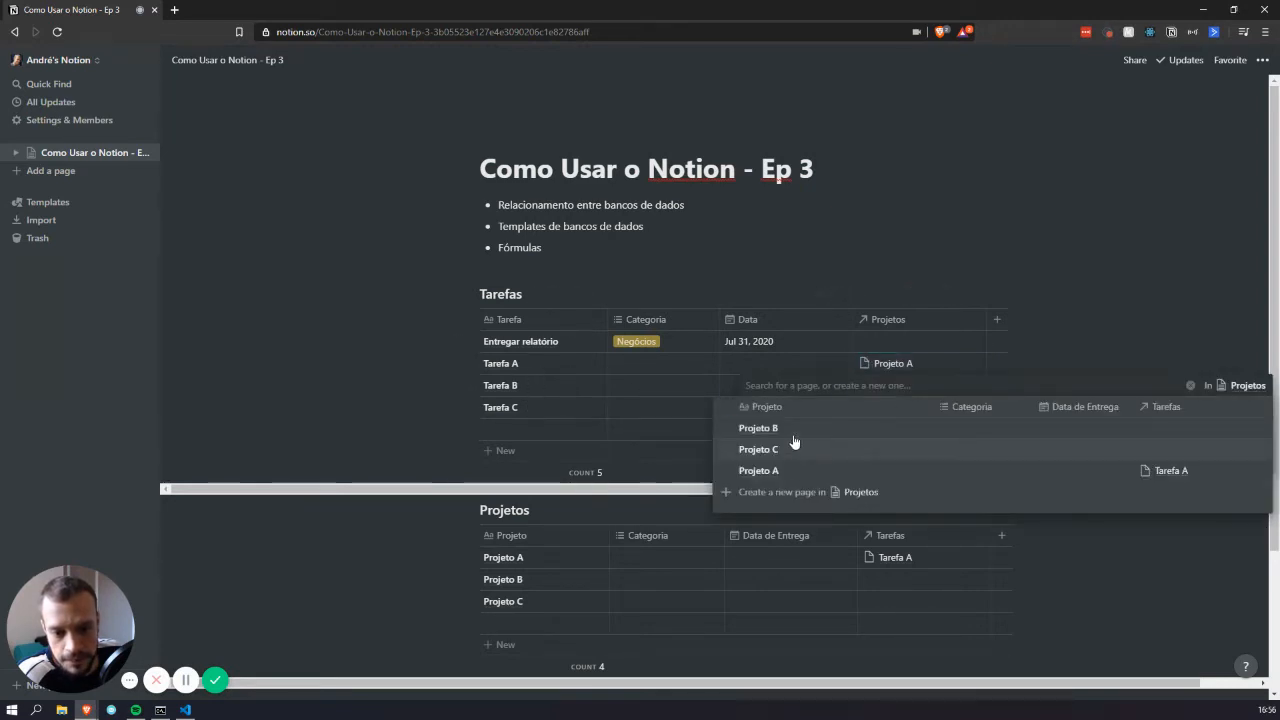
click(777, 471)
click(975, 238)
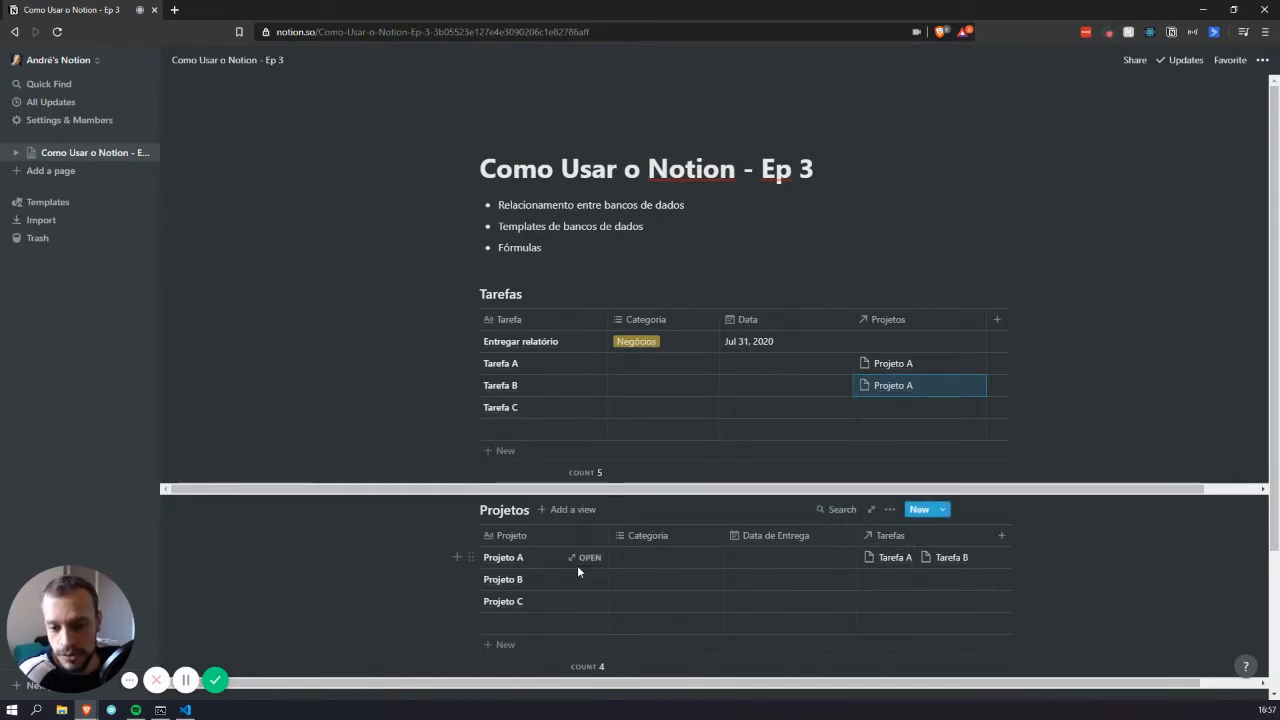
Add a Person property named Membros to the Projetos table
click(1001, 535)
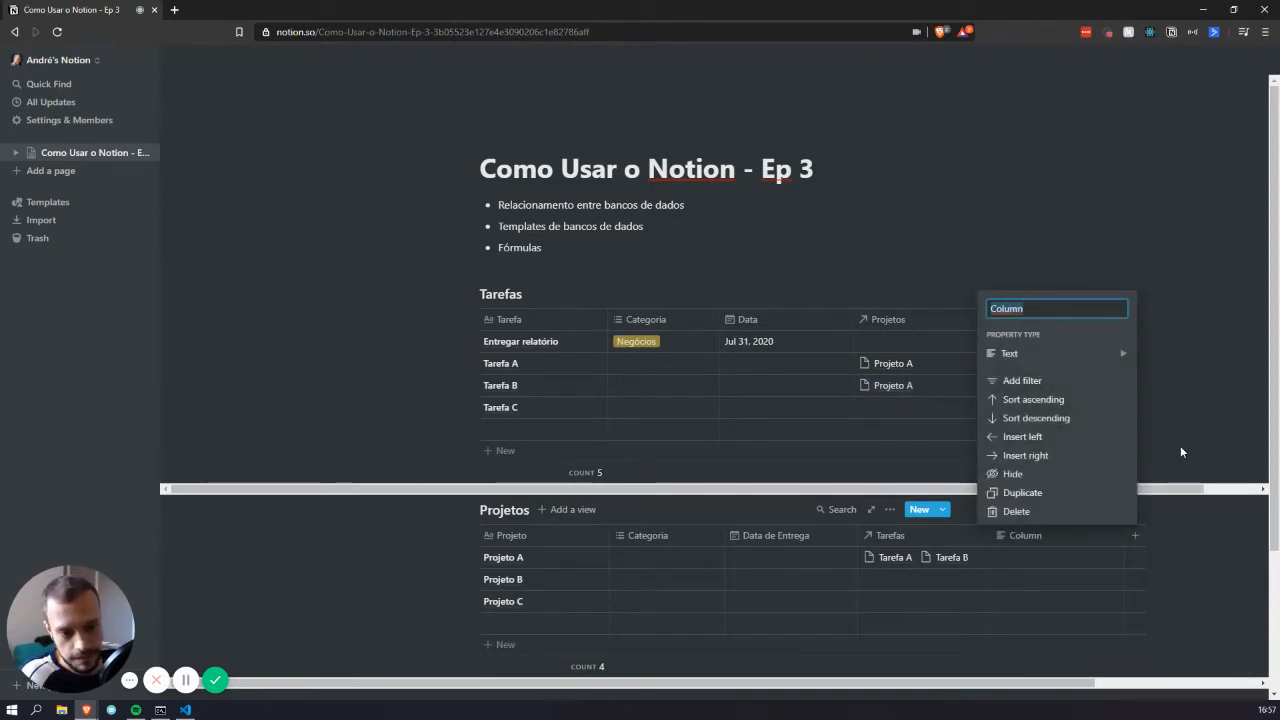
text(Membros)
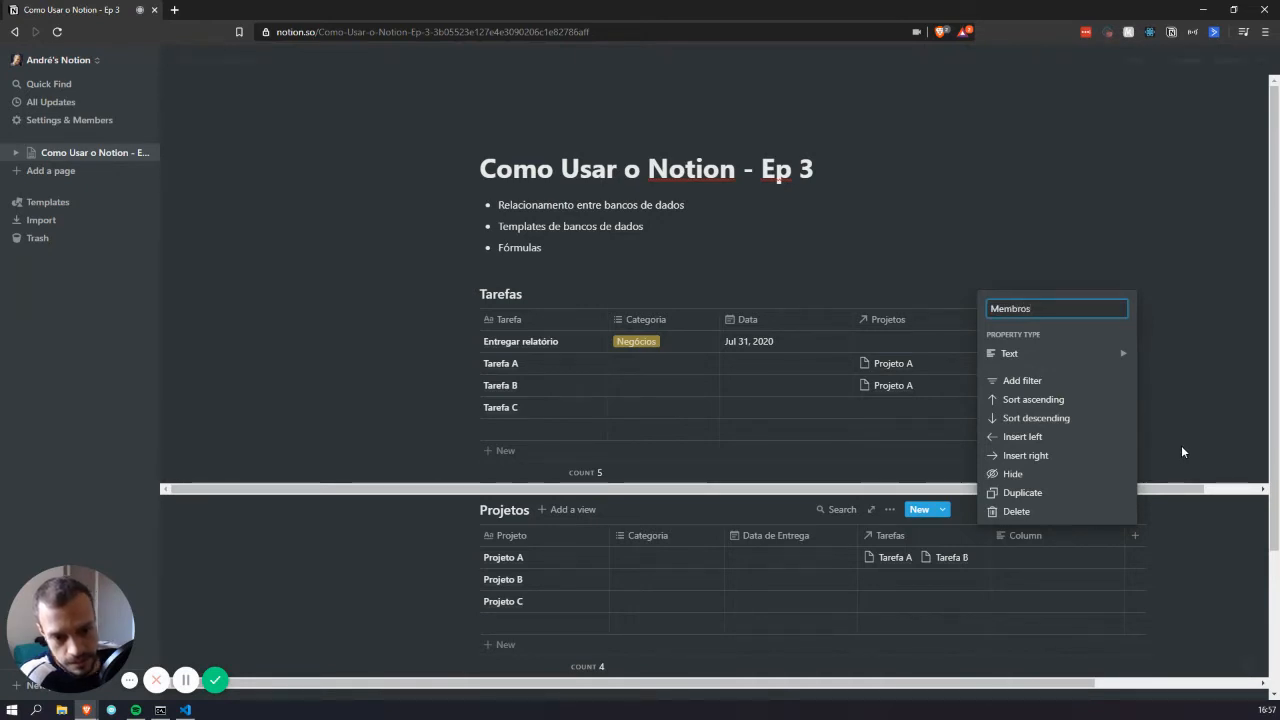
mouse_move(1060, 353)
scroll(1213, 476, down, 1)
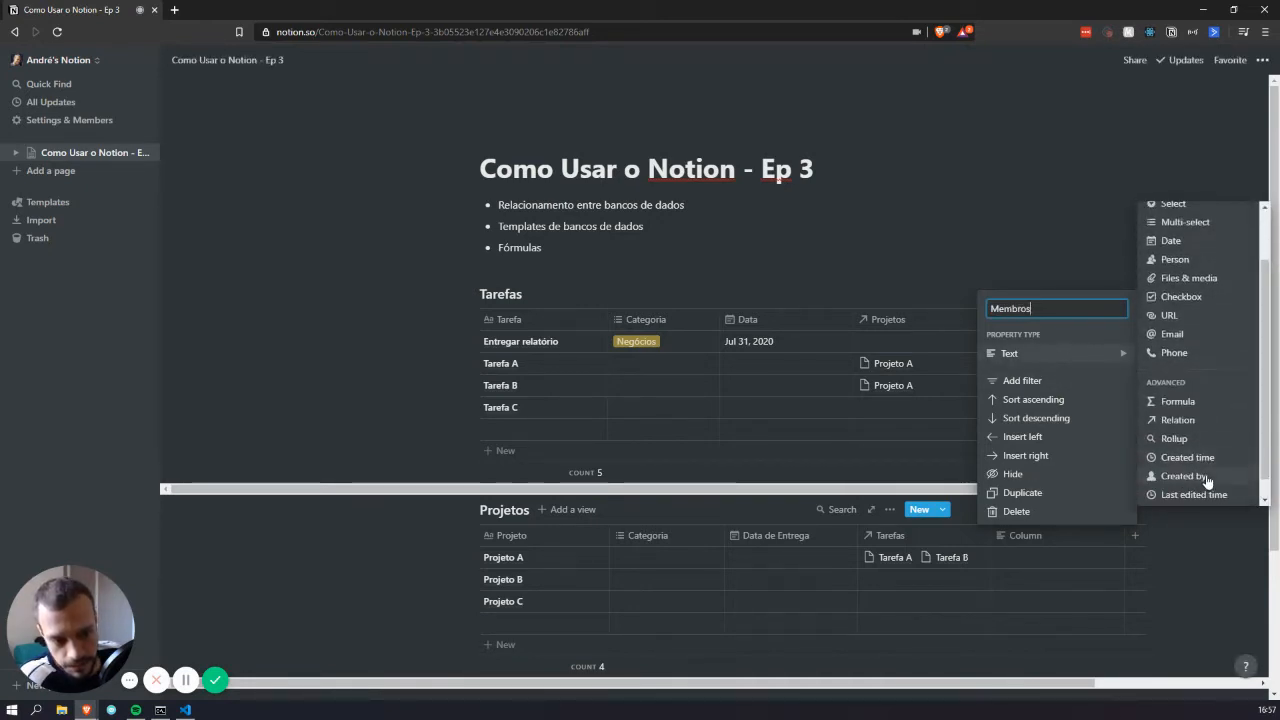
scroll(1203, 424, down, 1)
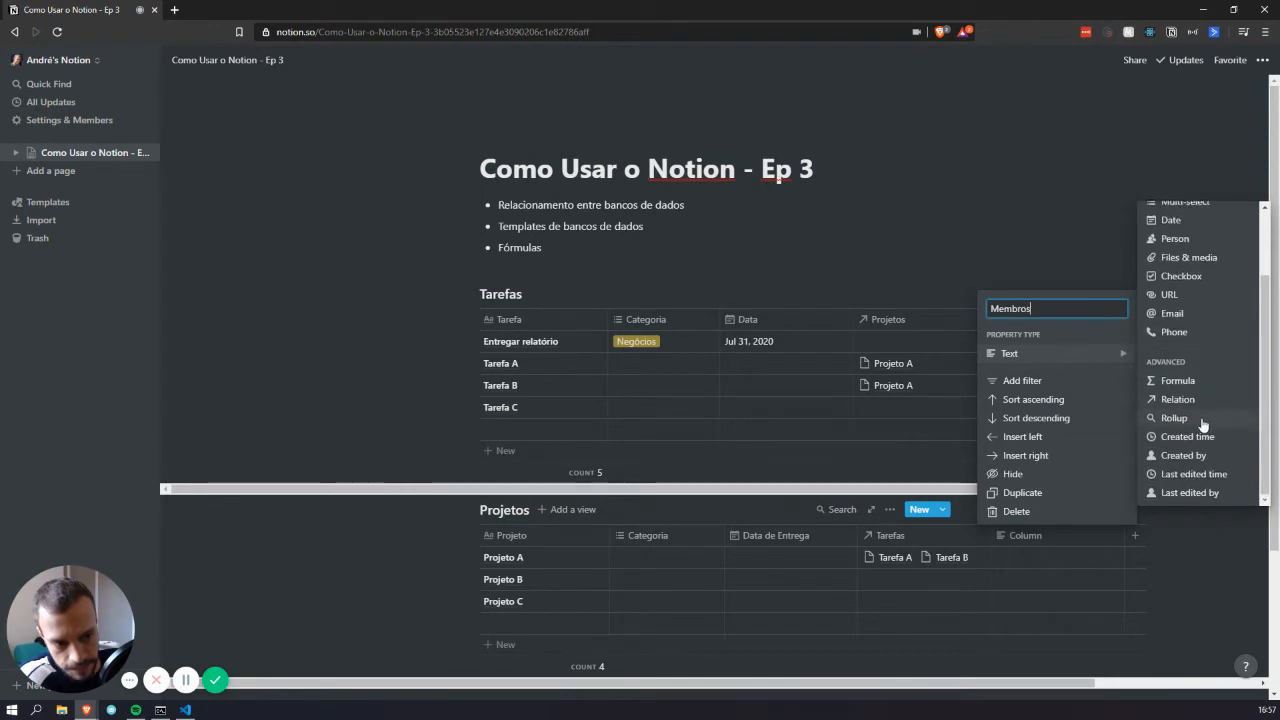
scroll(1197, 395, up, 2)
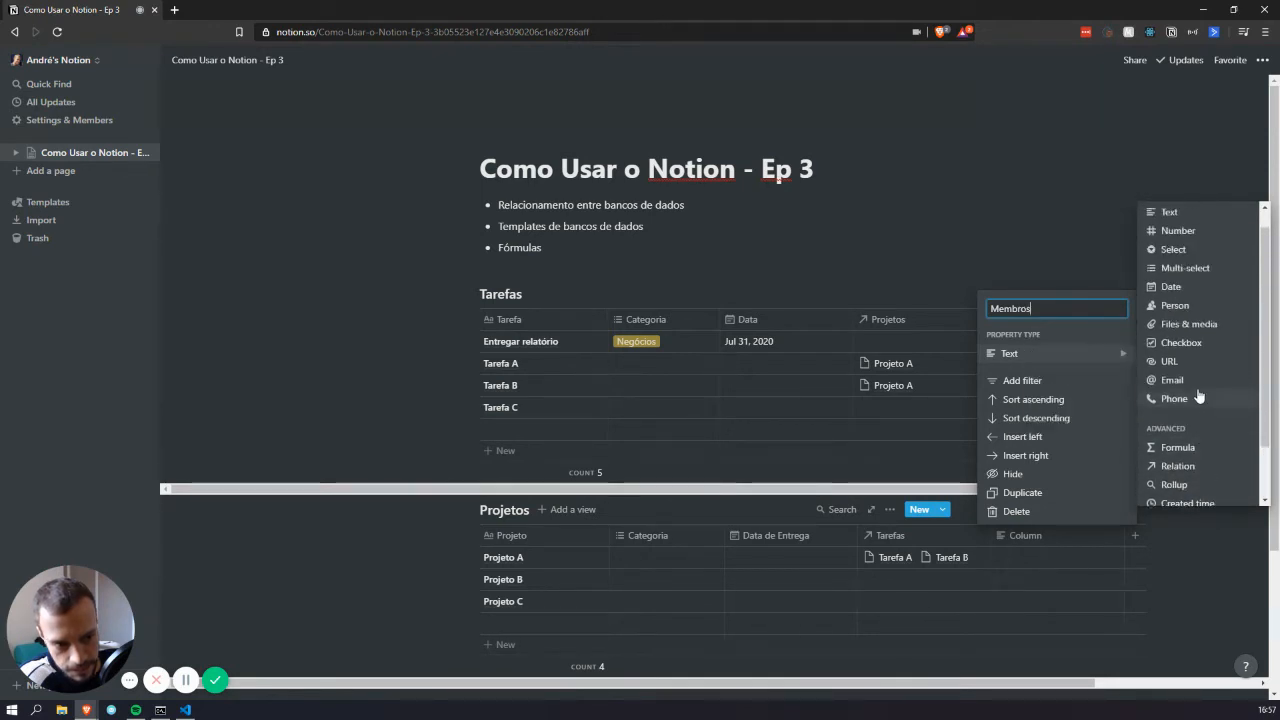
click(1175, 326)
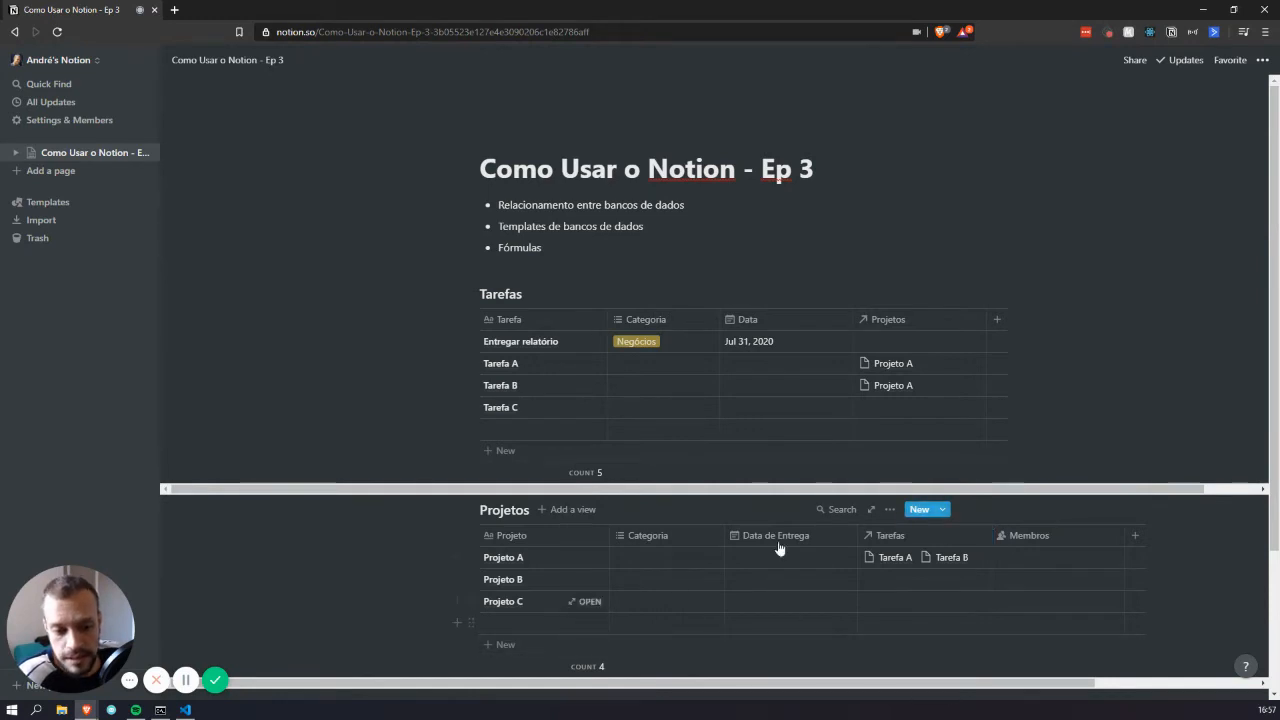
Assign the workspace member in Projeto A's Membros cell
click(1044, 554)
click(1046, 599)
key(Escape)
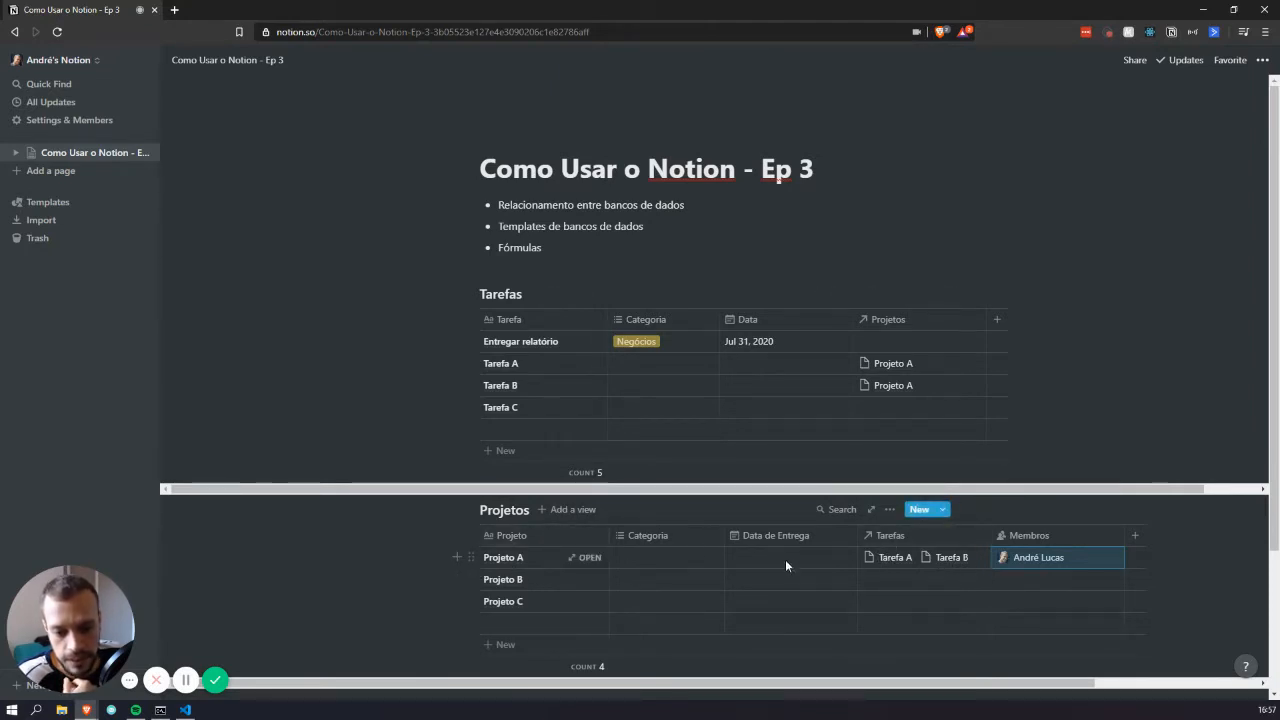
Assign the member in Projeto B's Membros cell
click(1024, 582)
click(1033, 618)
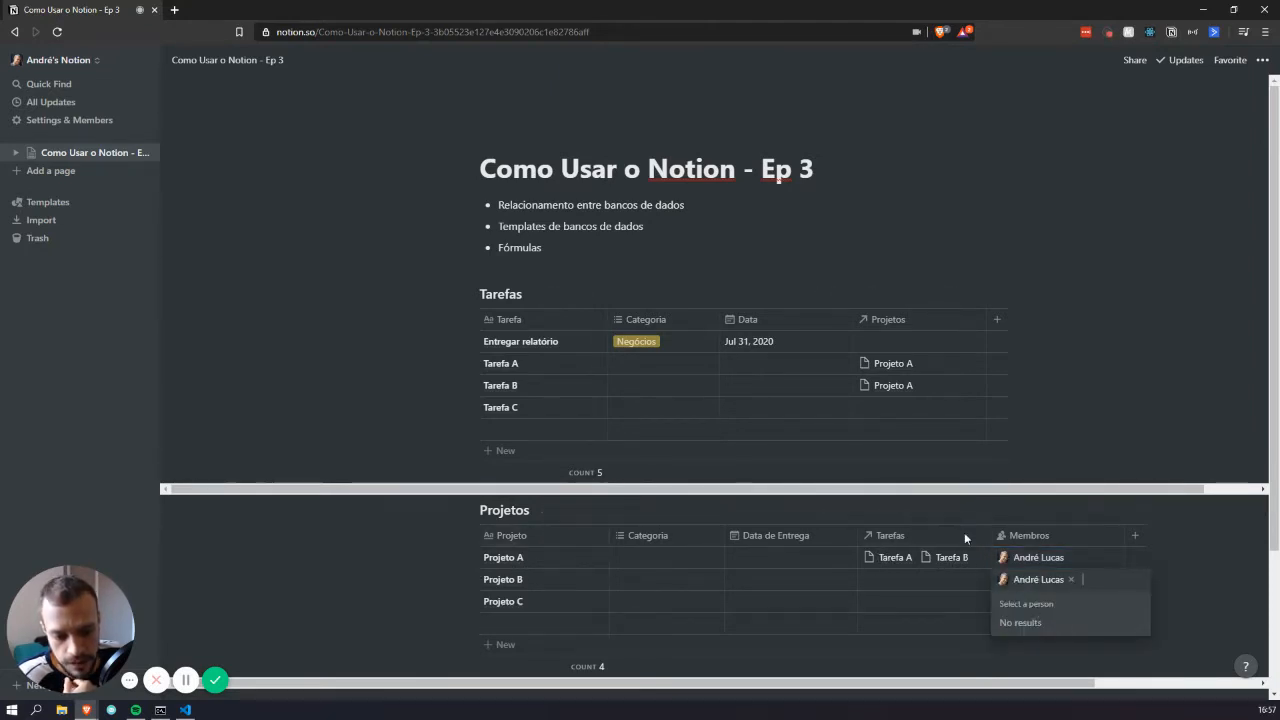
click(1111, 445)
Filter the Projetos view to Membros contains the member, leaving Projeto A and B
click(887, 510)
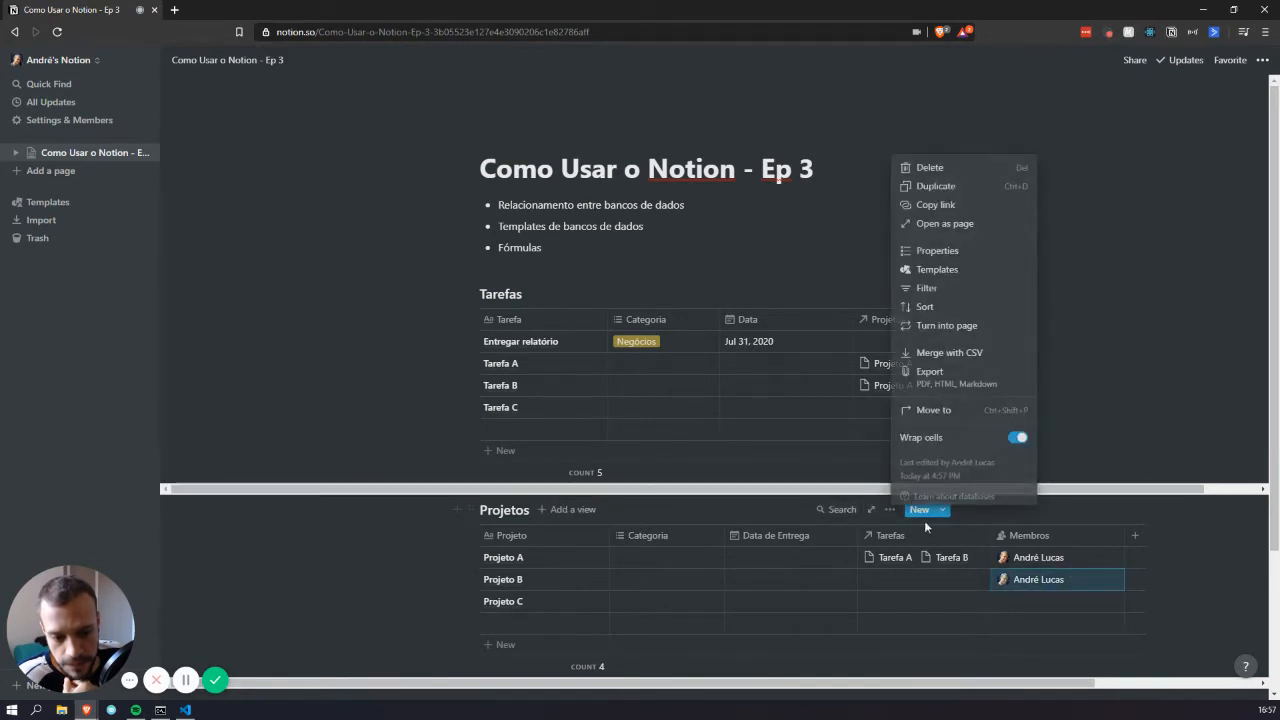
click(954, 290)
click(688, 636)
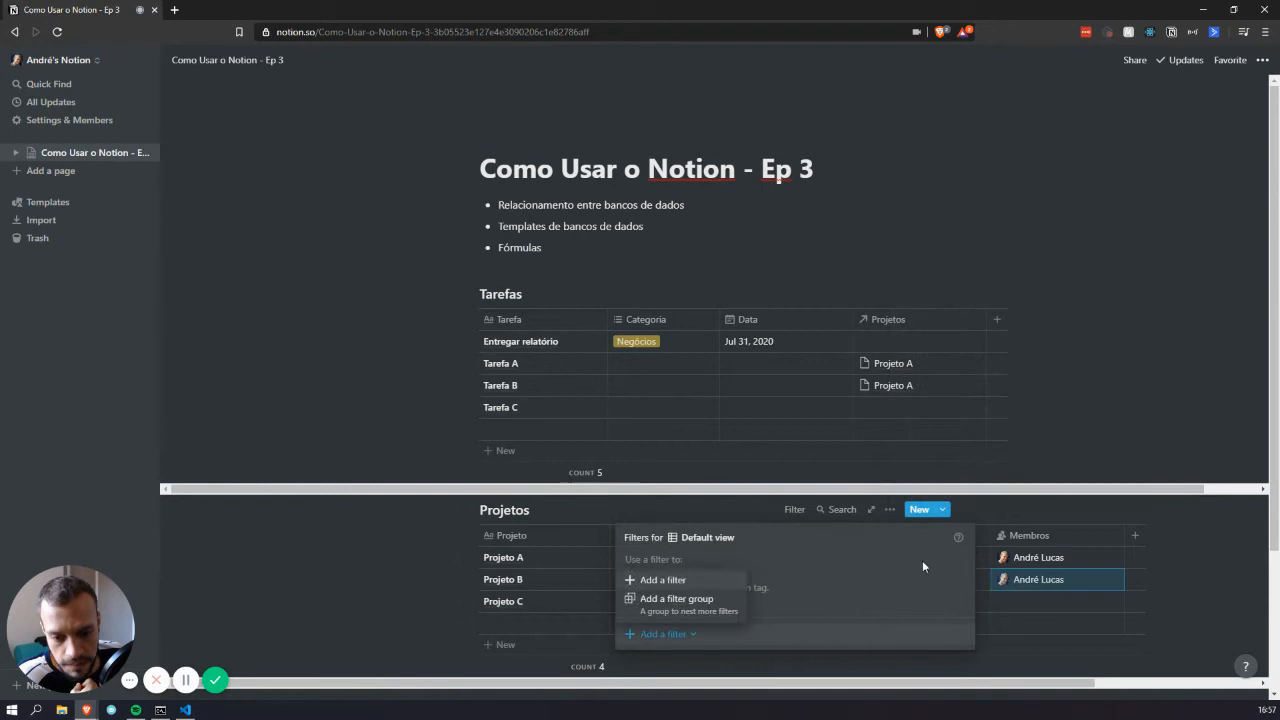
click(690, 582)
click(720, 566)
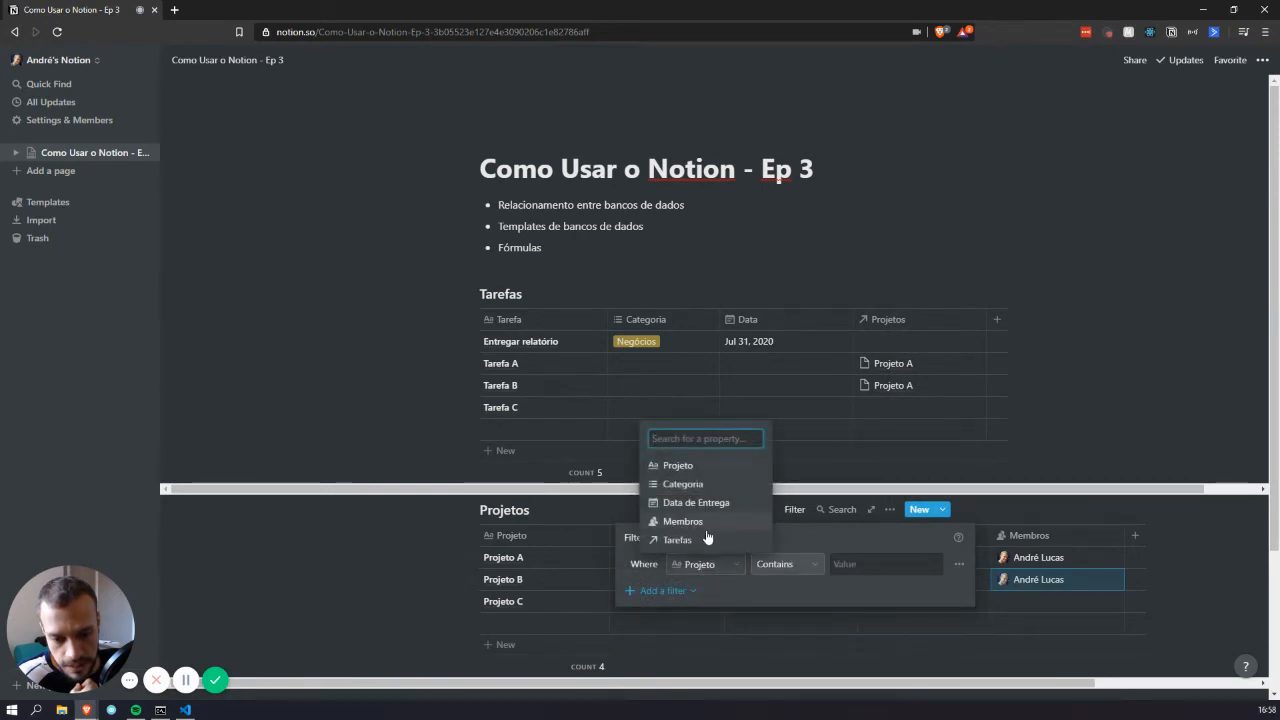
click(706, 523)
click(850, 566)
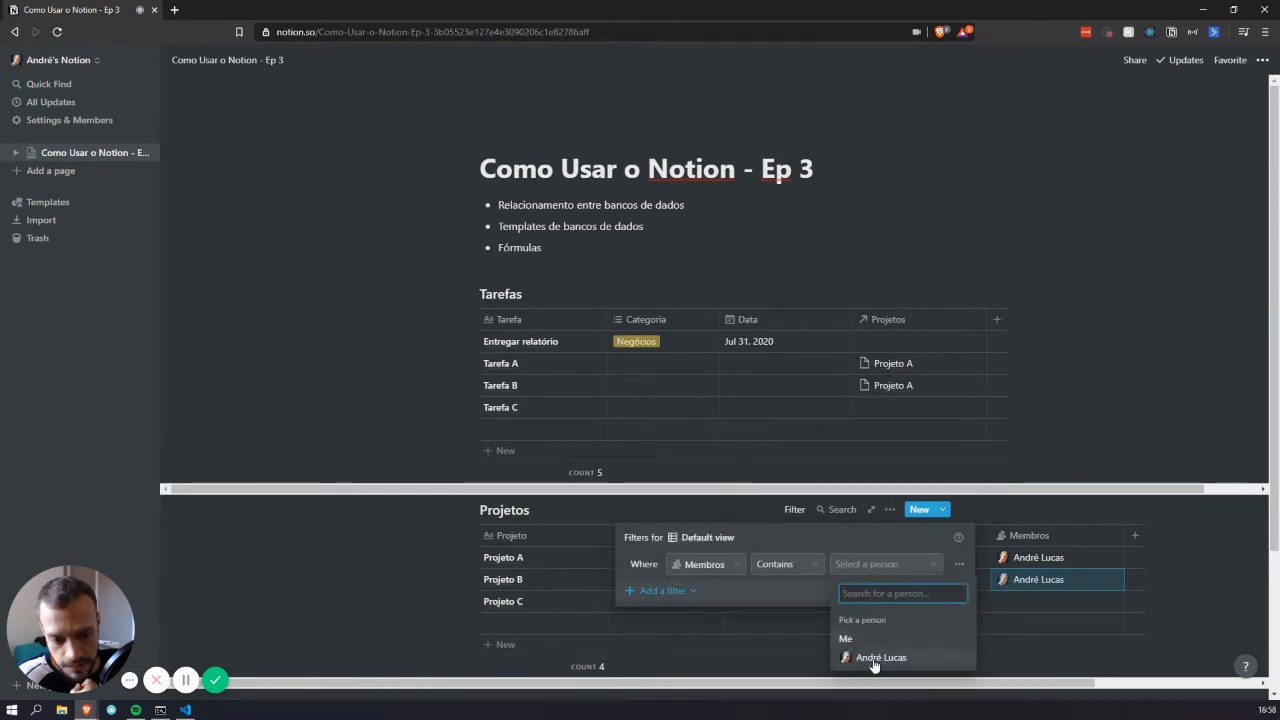
click(860, 654)
click(1137, 499)
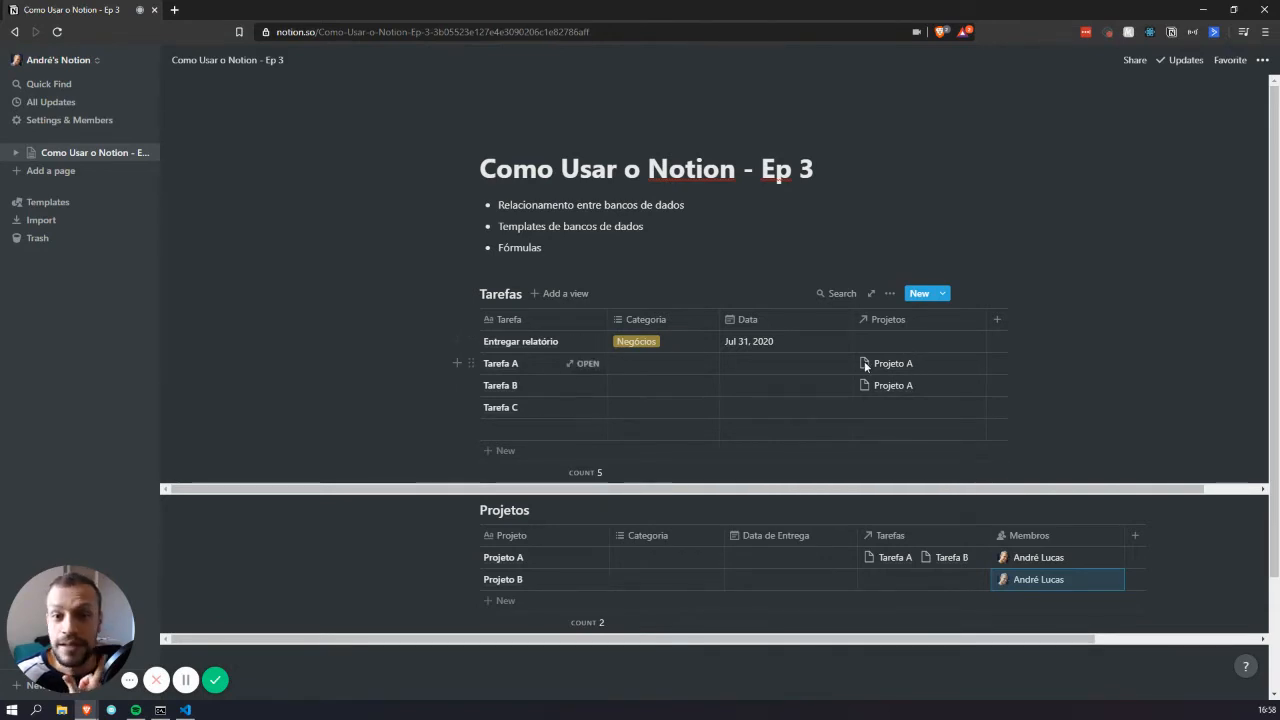
Add a new Tarefas property named Membros with the Rollup type
click(997, 321)
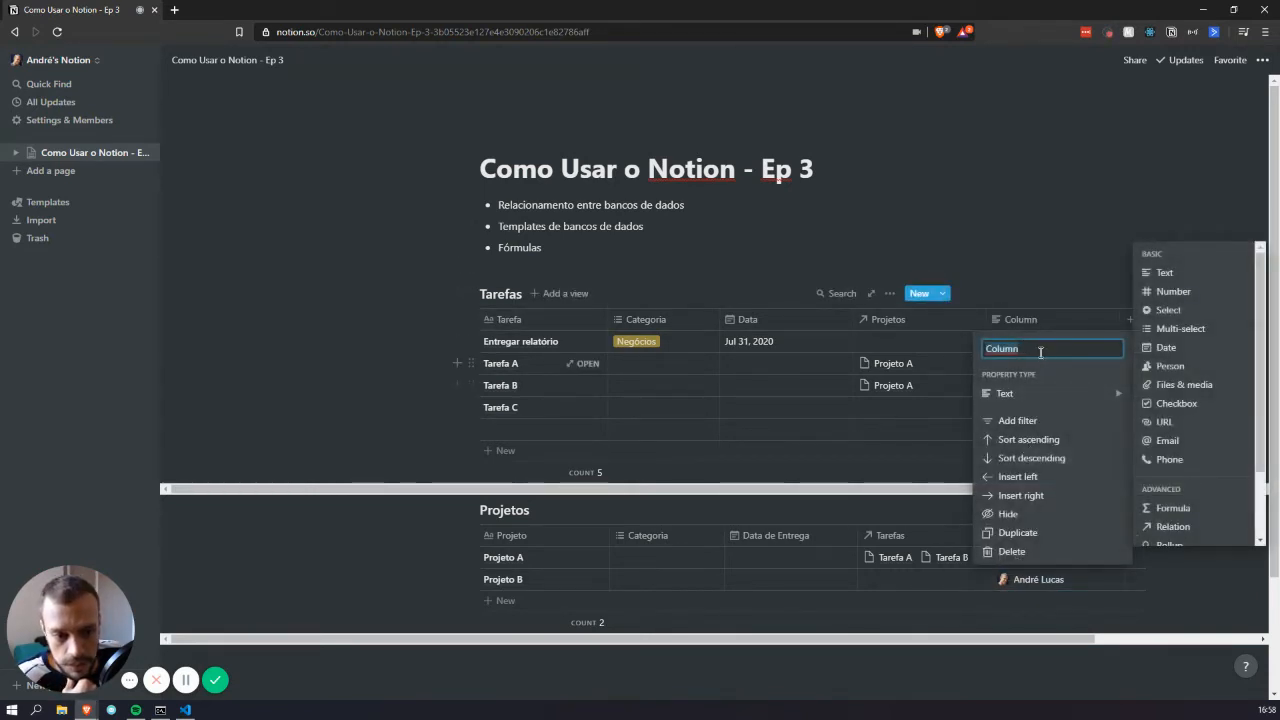
text(Membros)
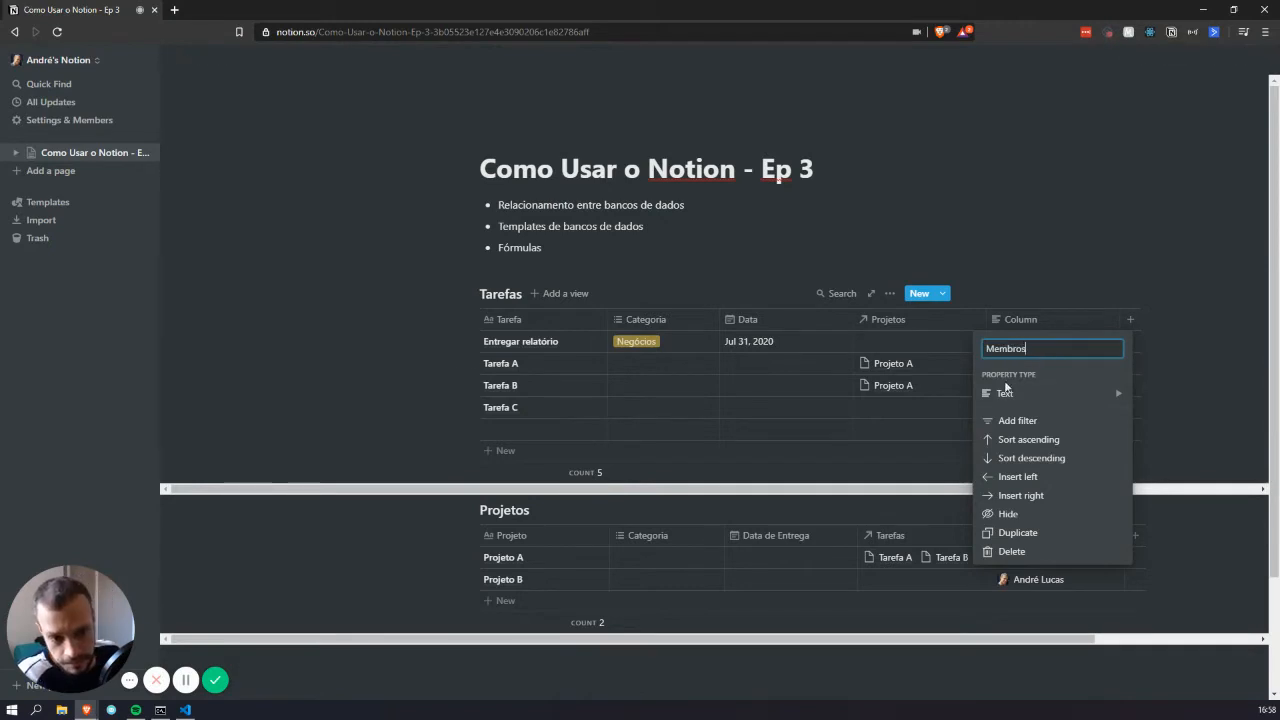
mouse_move(1006, 390)
scroll(1202, 482, down, 1)
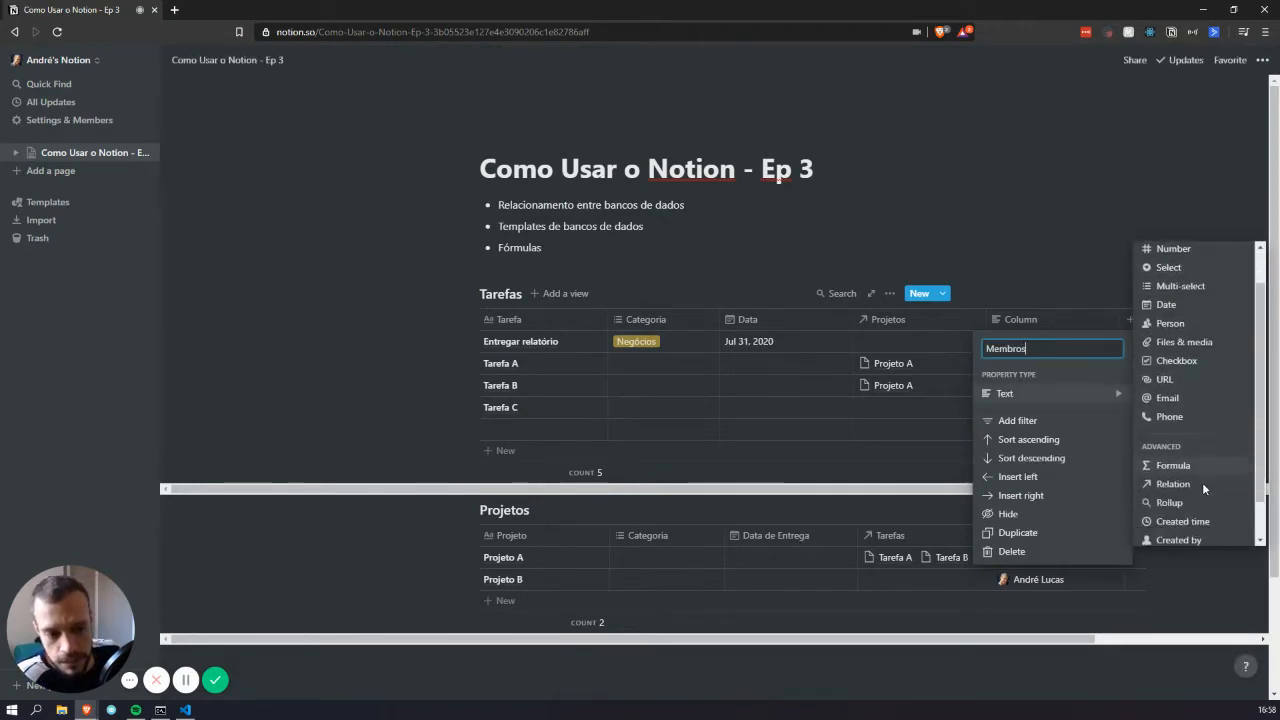
scroll(1202, 482, down, 1)
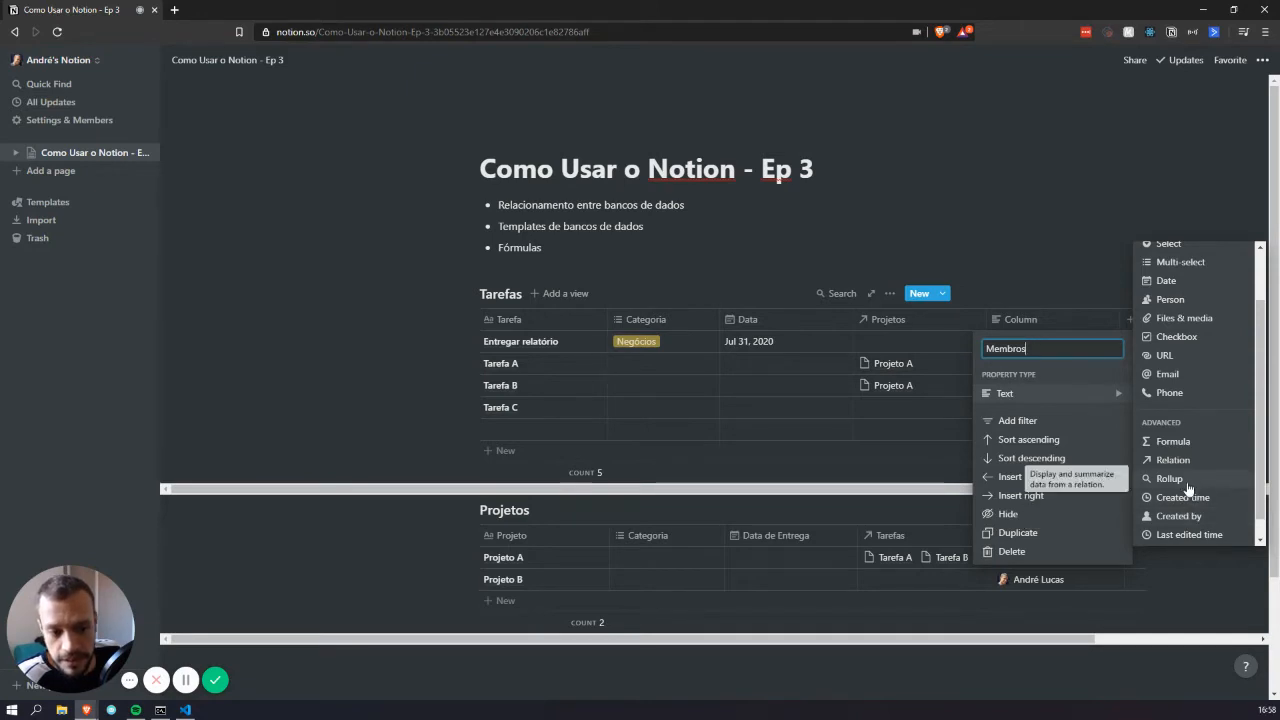
click(1187, 484)
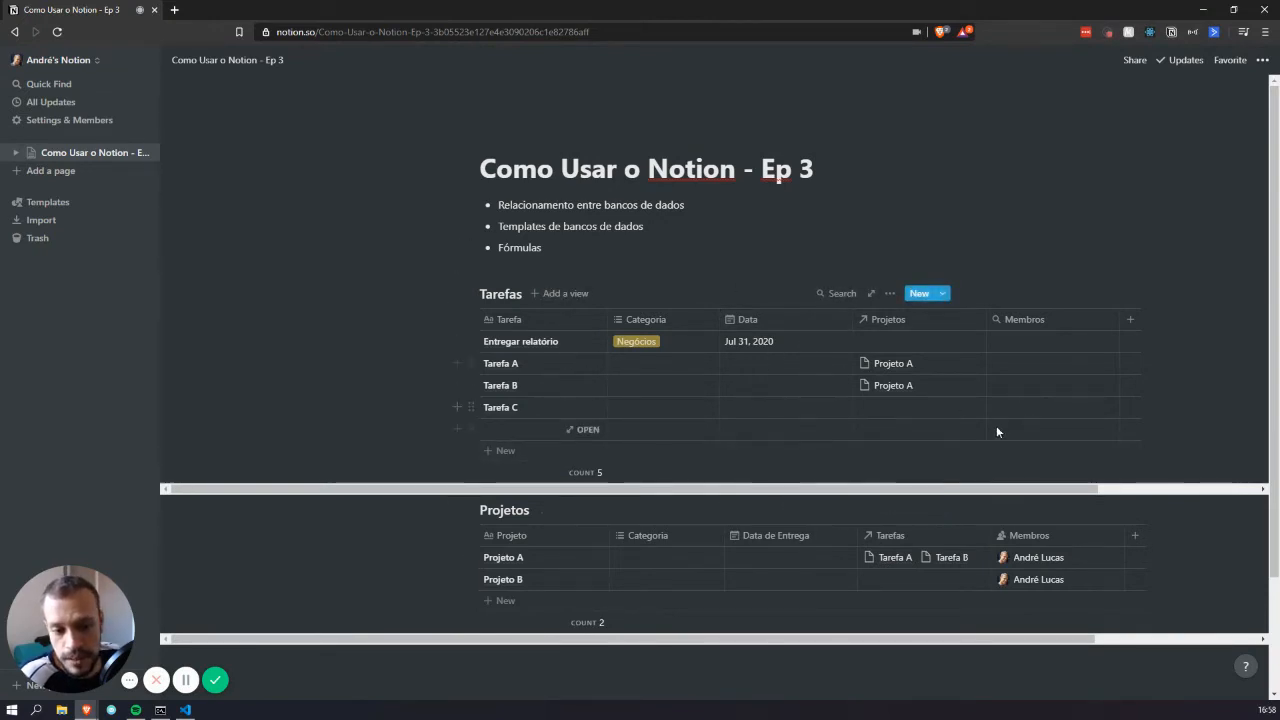
Roll up Membros through the Projetos relation, then narrow the Projetos and Data columns
click(1001, 363)
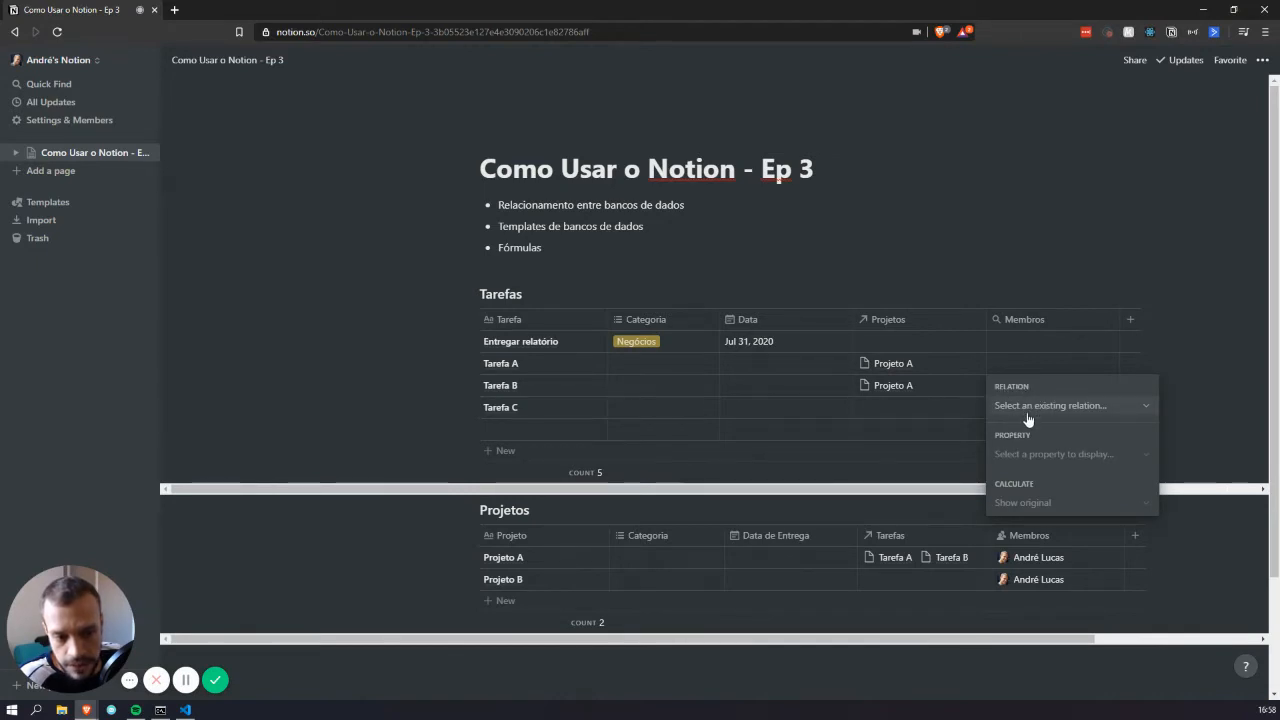
click(1040, 406)
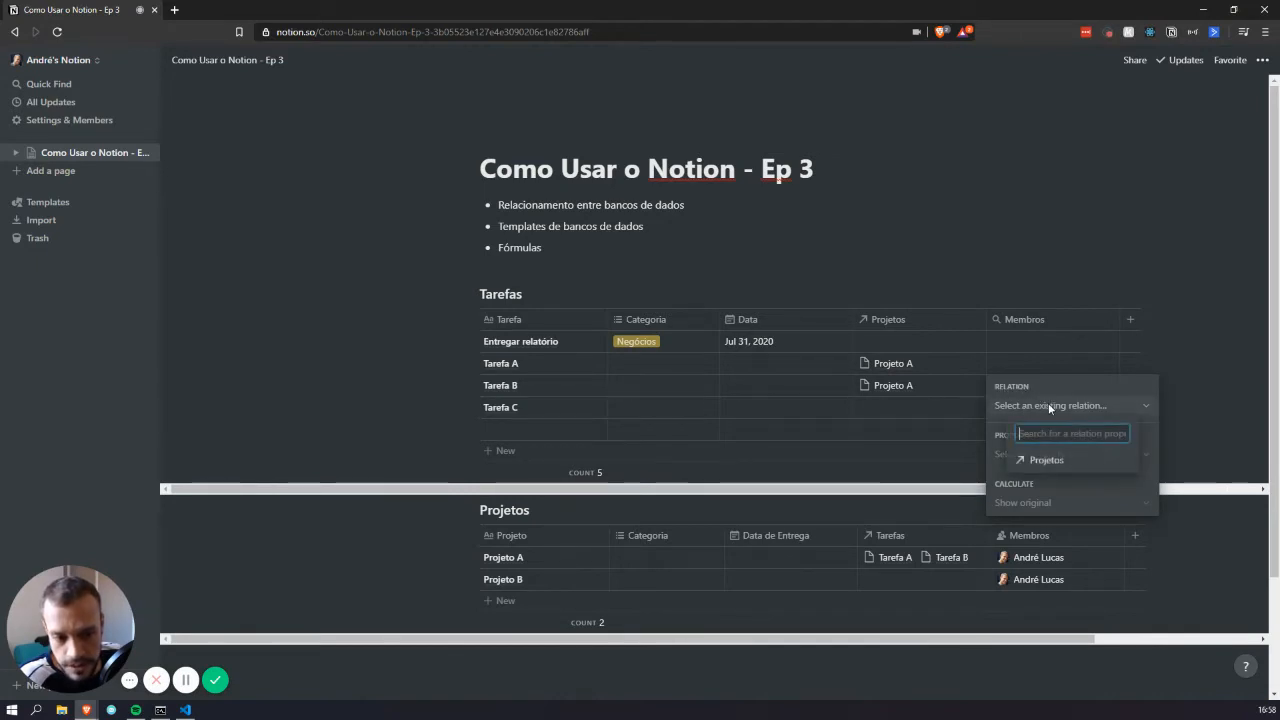
click(1046, 462)
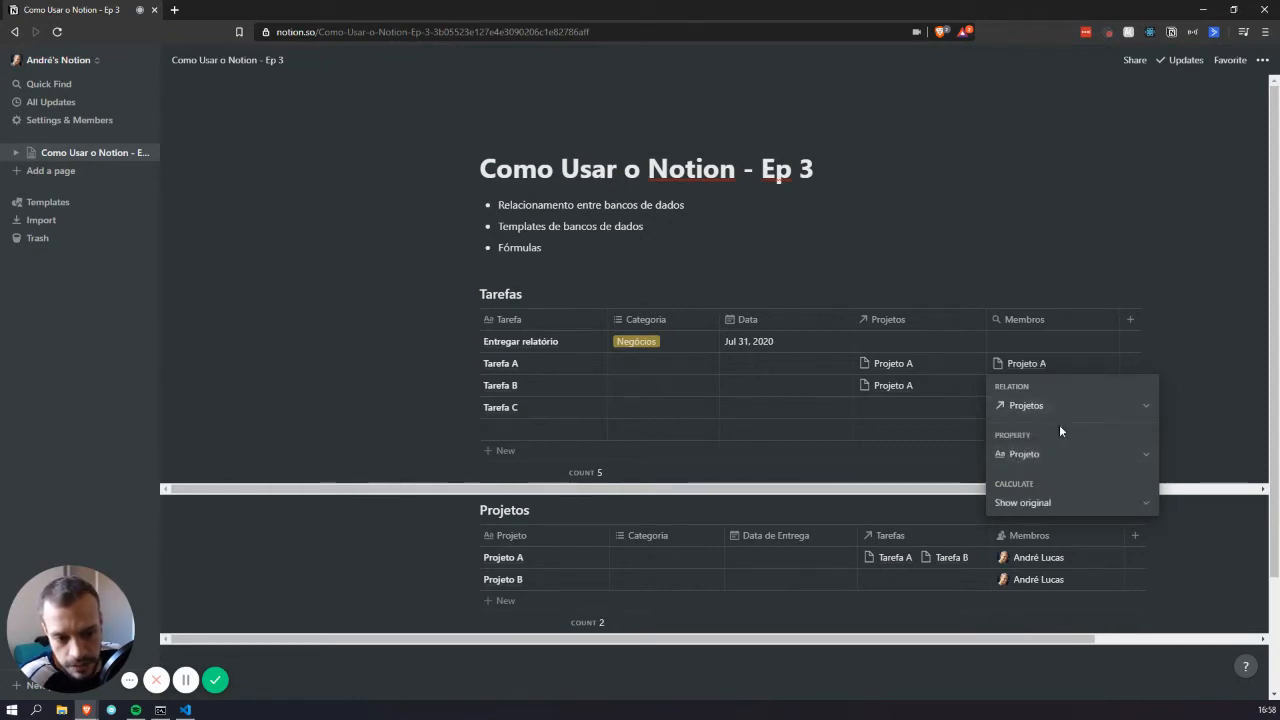
click(1042, 457)
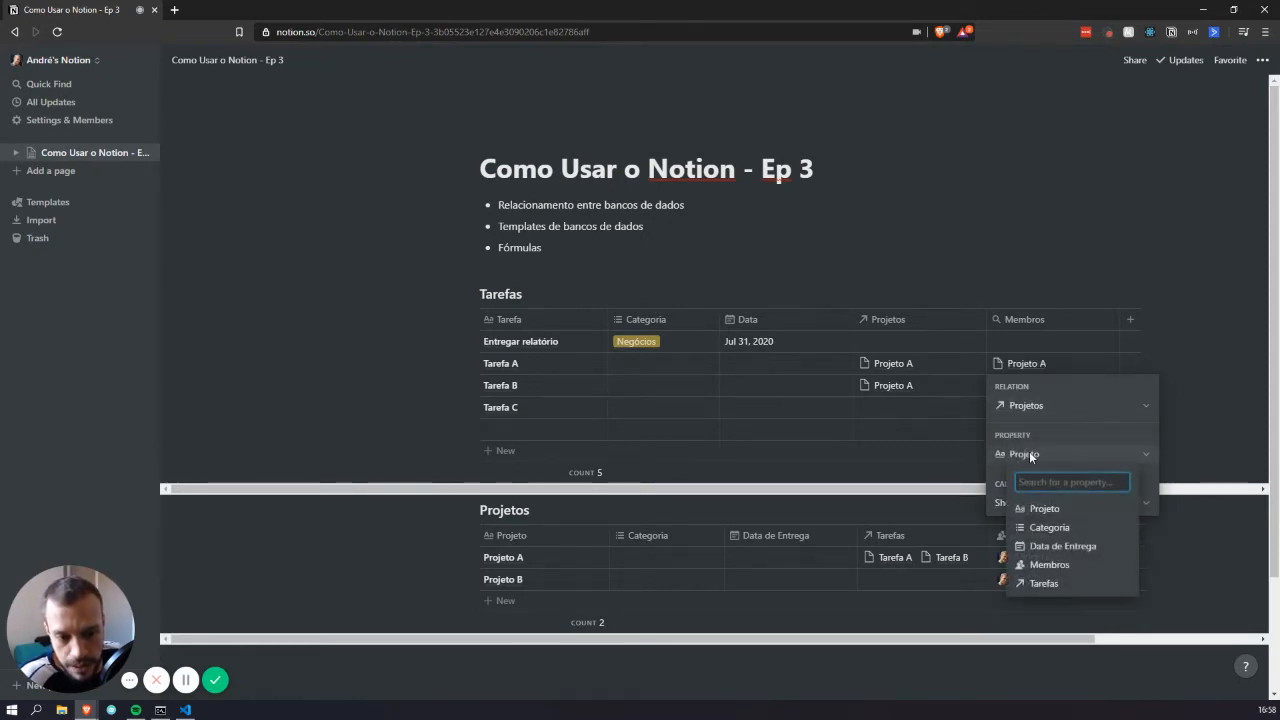
click(1052, 565)
key(Escape)
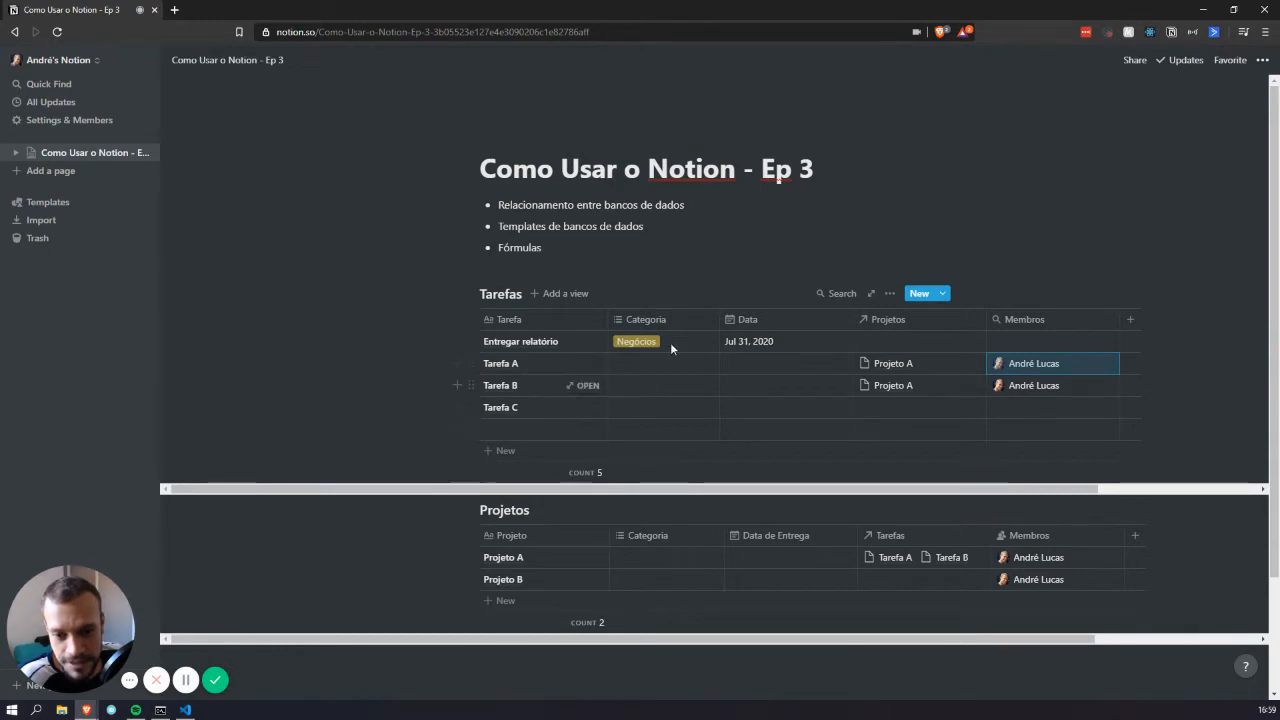
drag(986, 318, 970, 318)
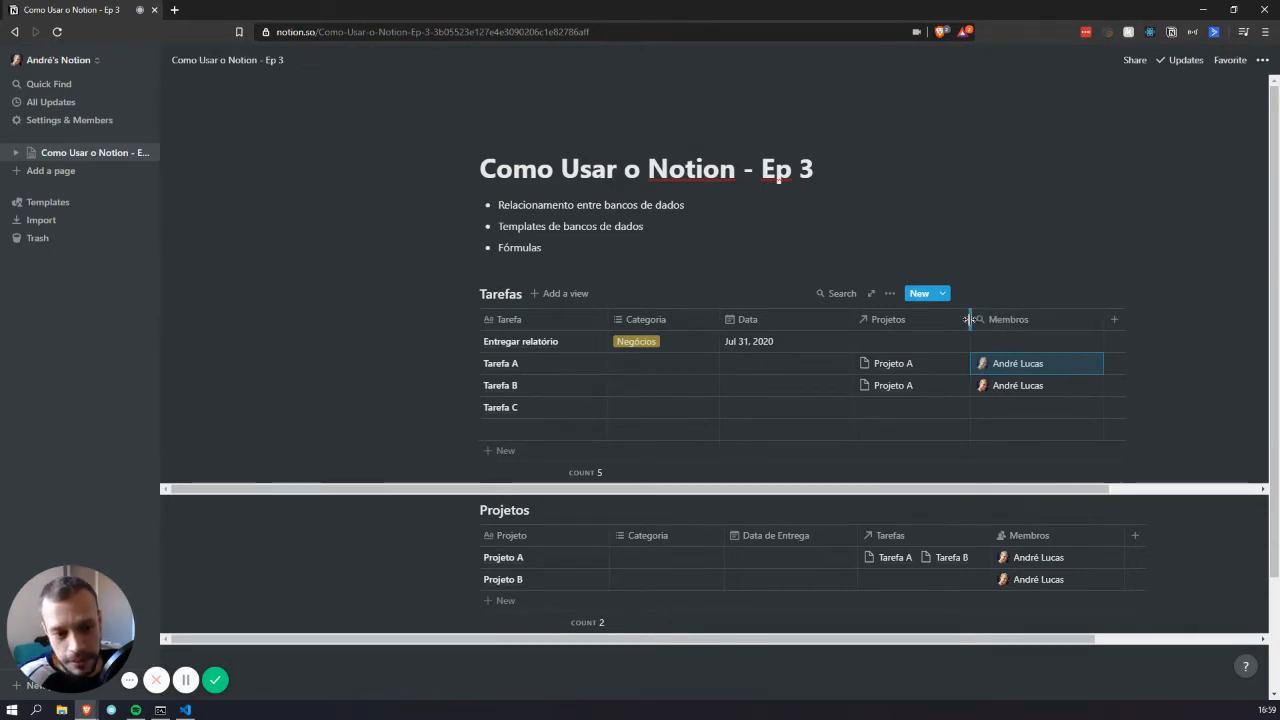
drag(851, 326, 800, 332)
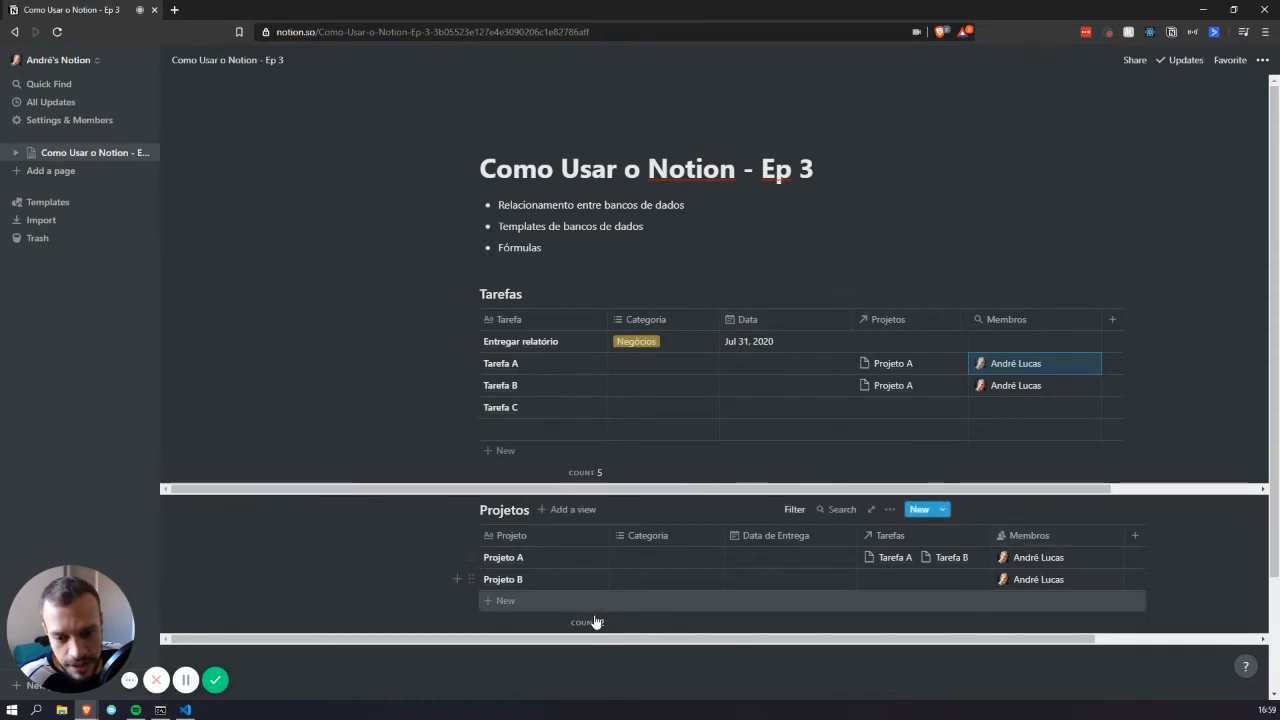
Add a new Projetos row named Projeto C
click(519, 601)
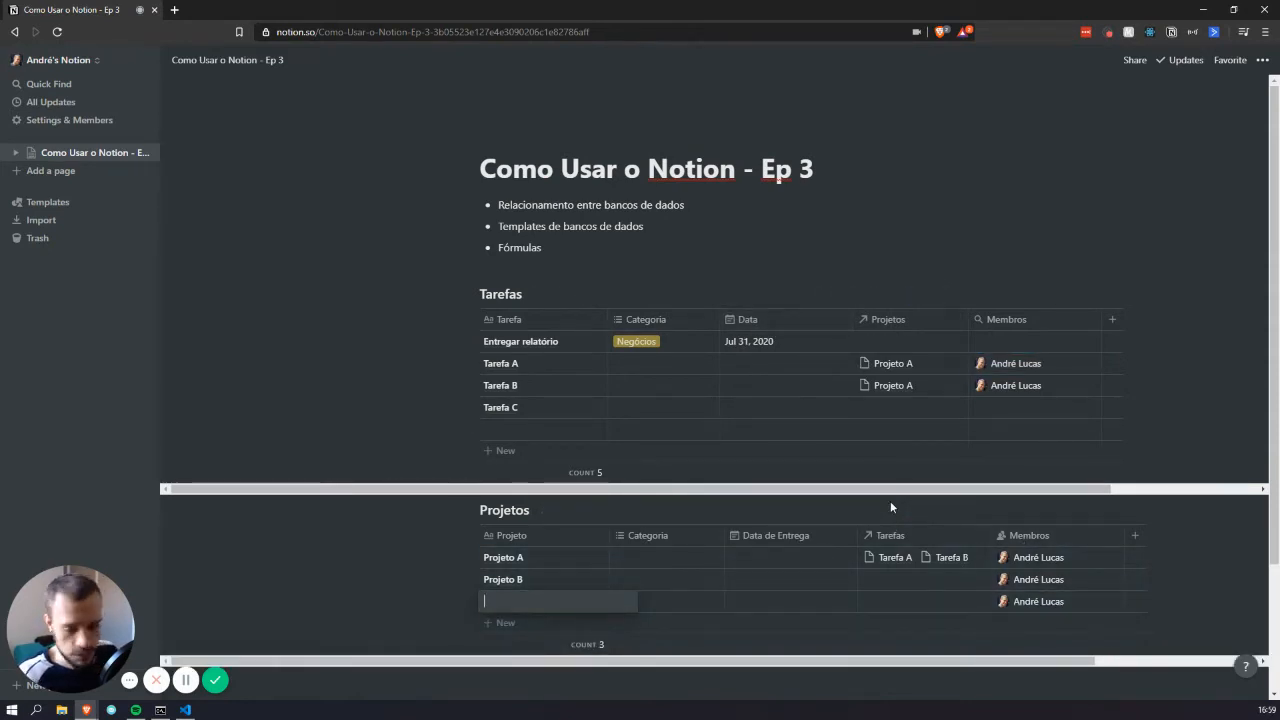
text(Projeto C)
key(Tab)
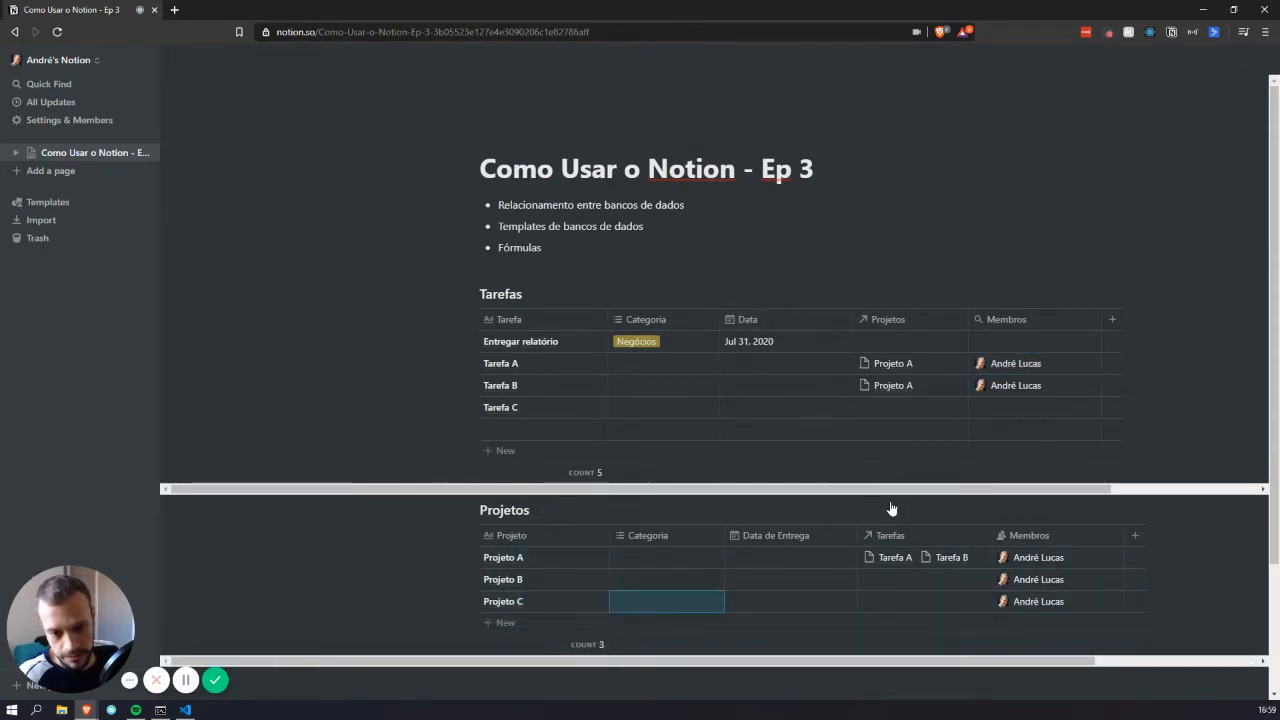
Create a new task Tarefa D from Projeto C's Tarefas cell, linking it to Projeto C
click(900, 601)
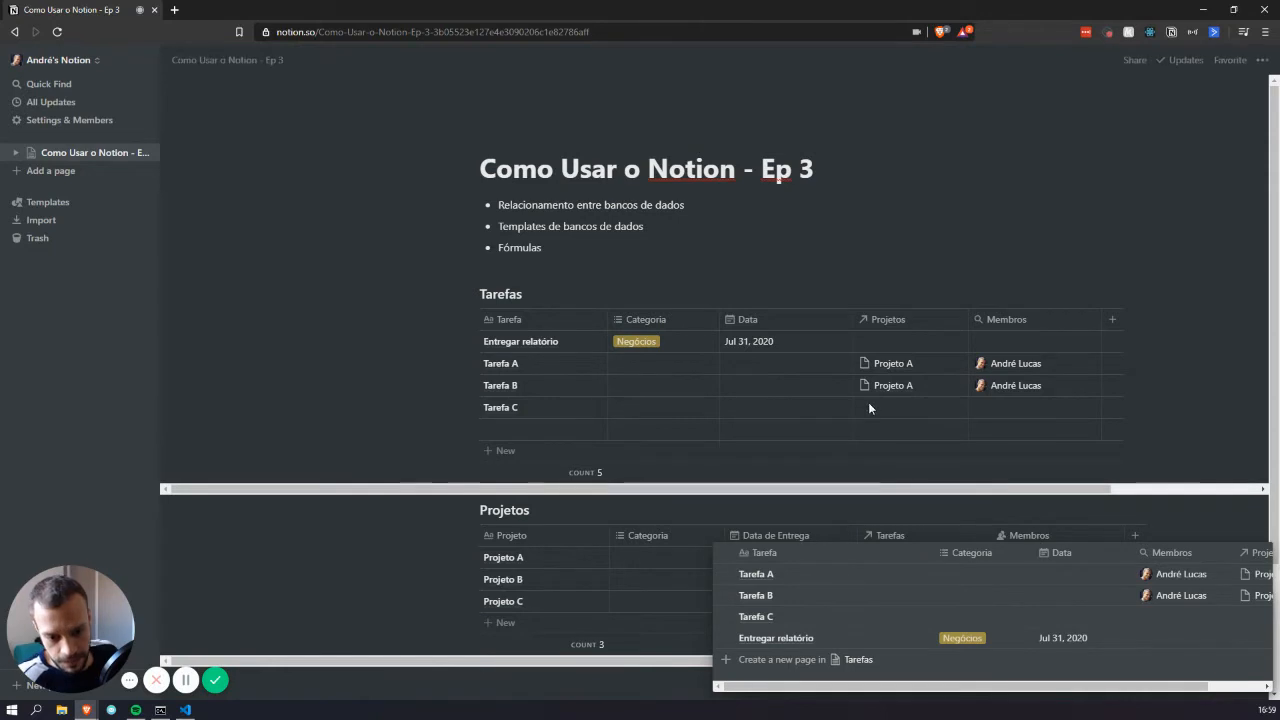
text(Tarefa D)
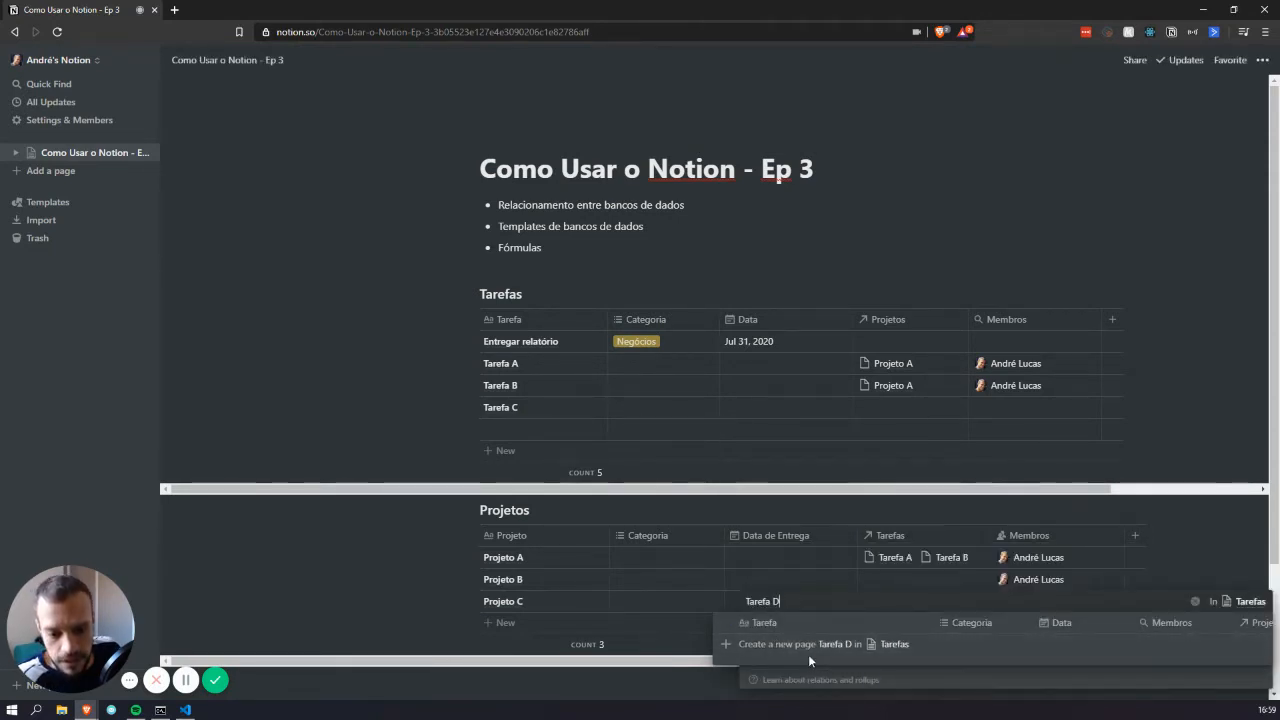
click(815, 652)
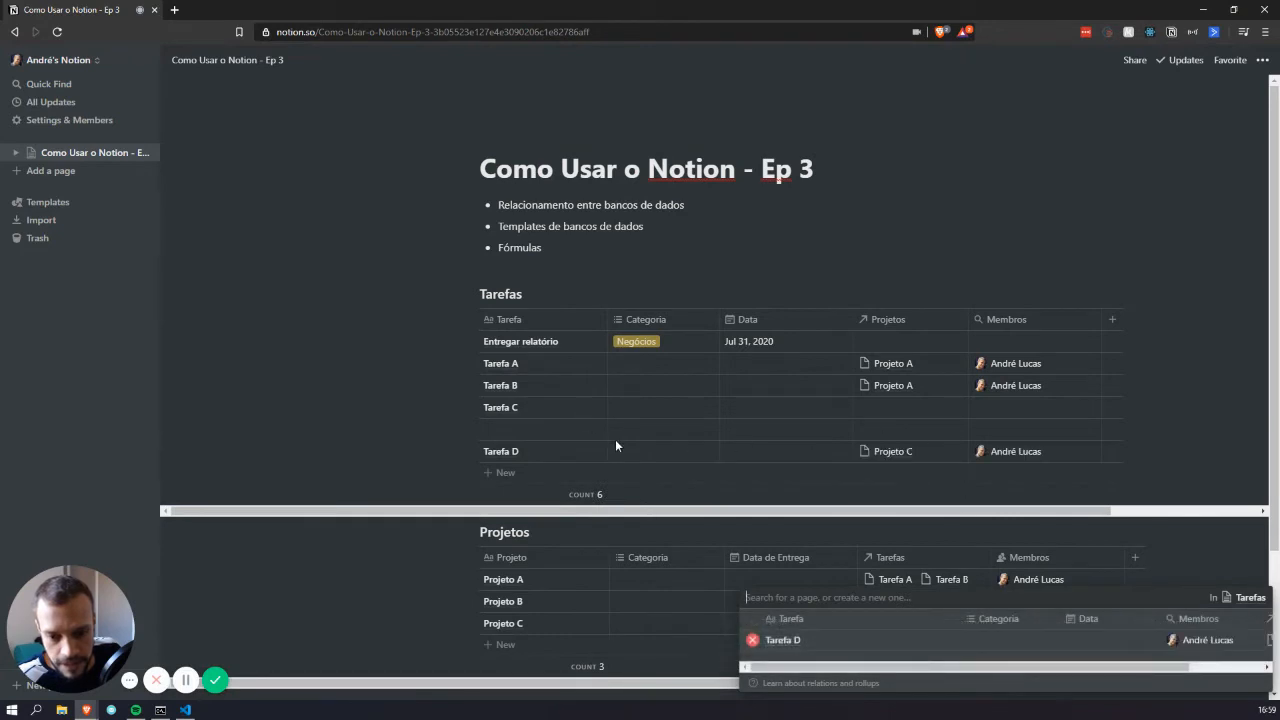
click(1133, 492)
scroll(1000, 500, down, 3)
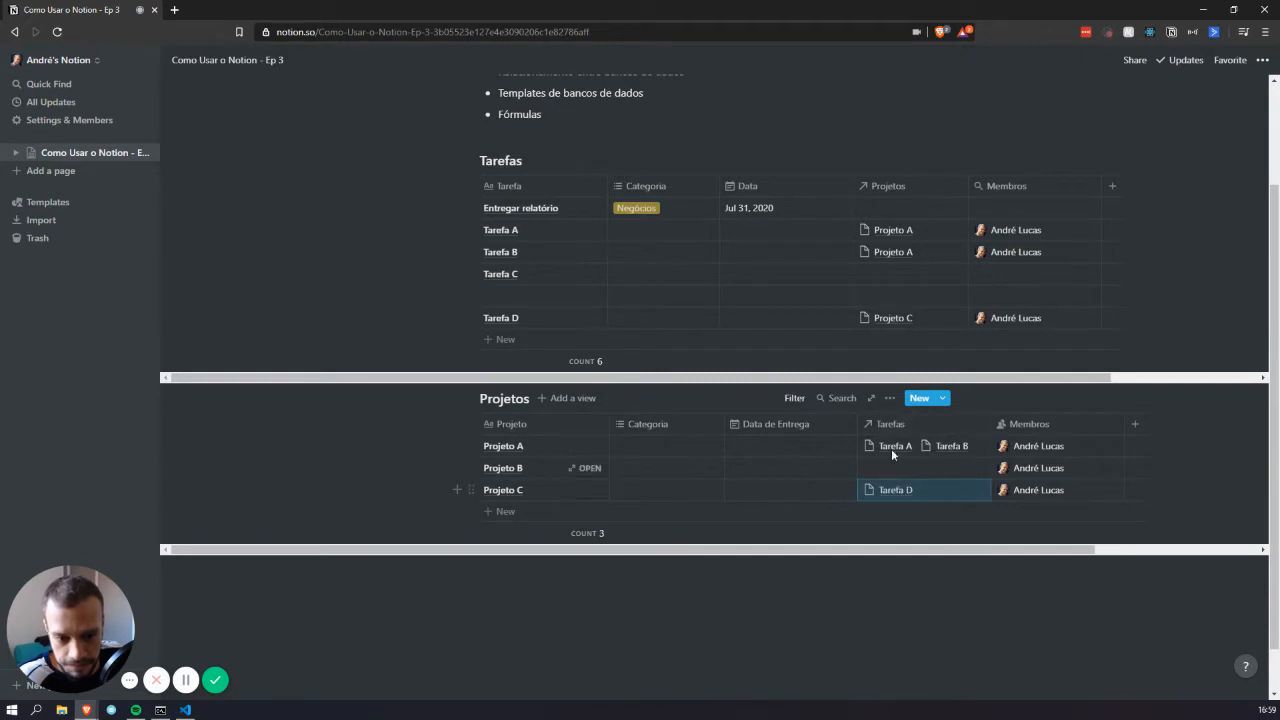
click(883, 298)
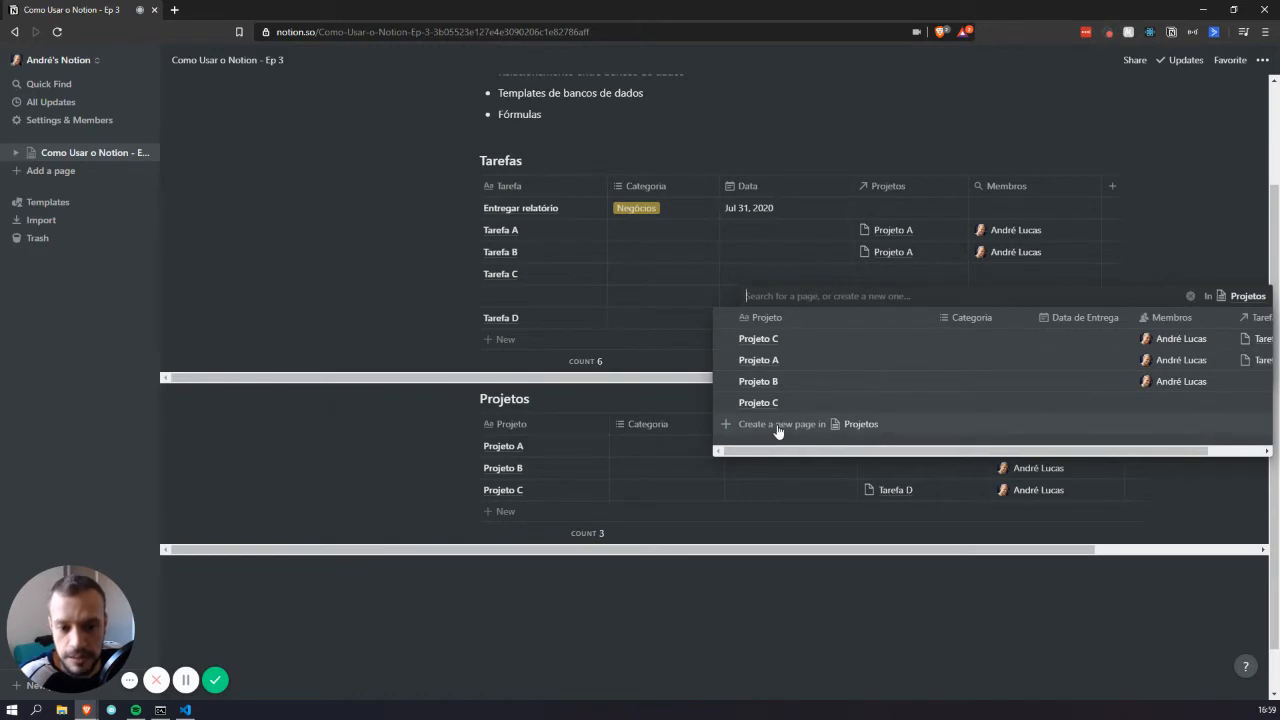
key(Escape)
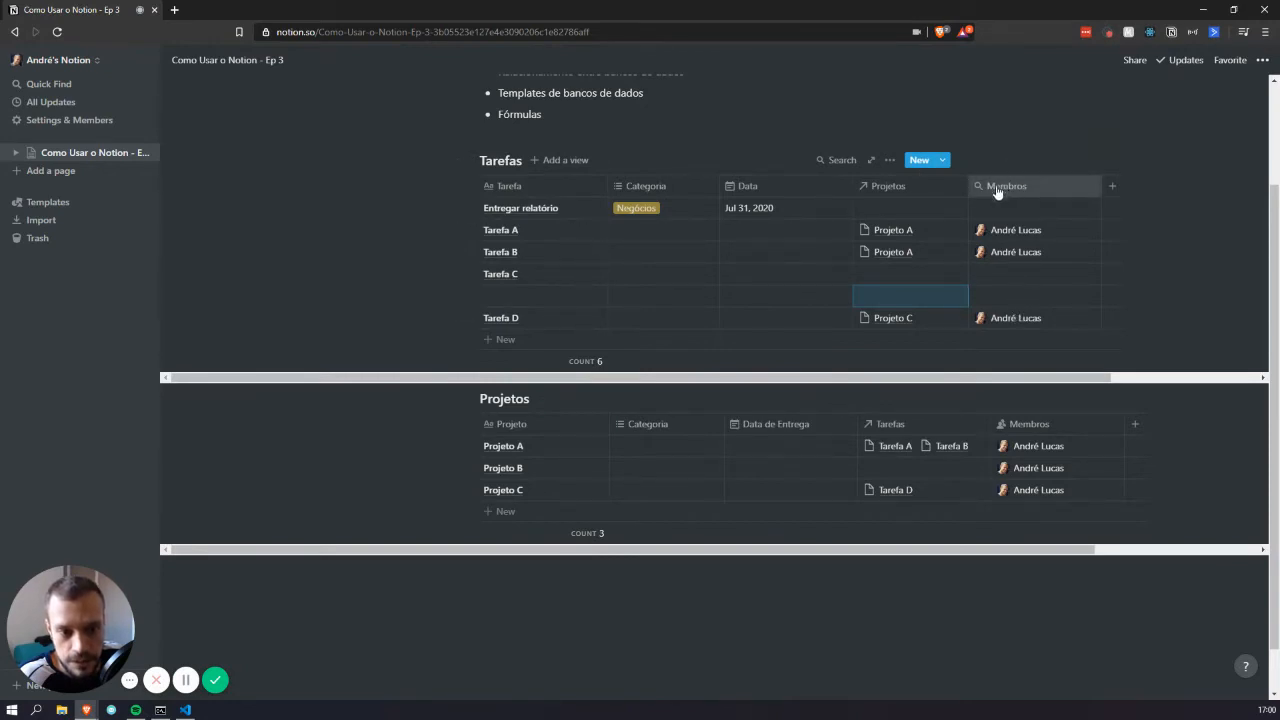
click(1016, 320)
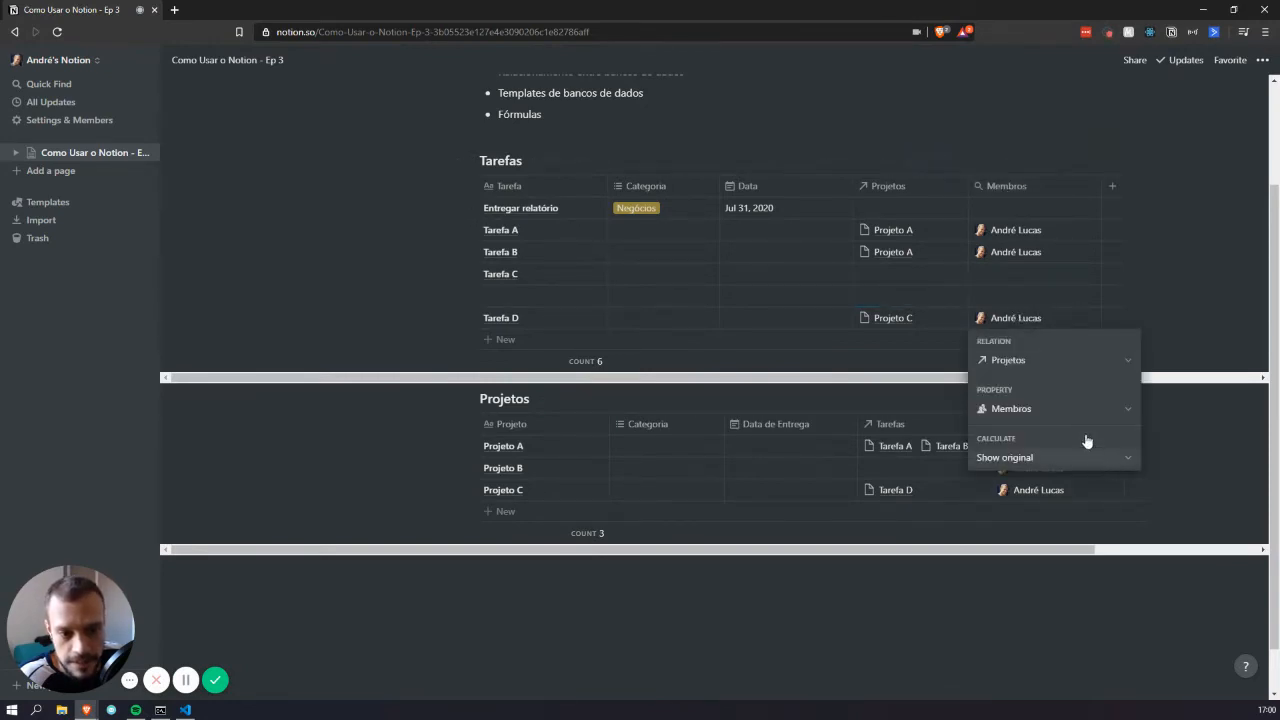
click(1180, 263)
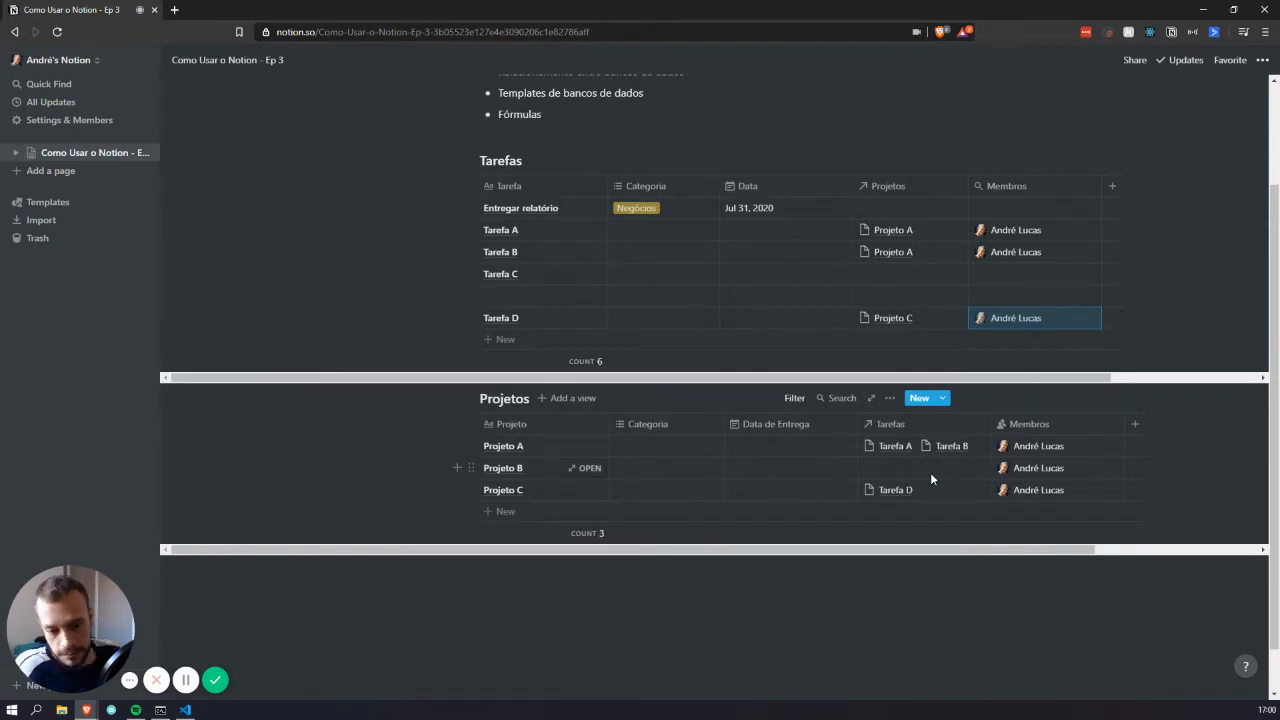
scroll(583, 450, down, 1)
Insert an inline table titled Livros below Projetos using /table
click(595, 570)
key(Return)
key(Return)
key(Return)
key(Return)
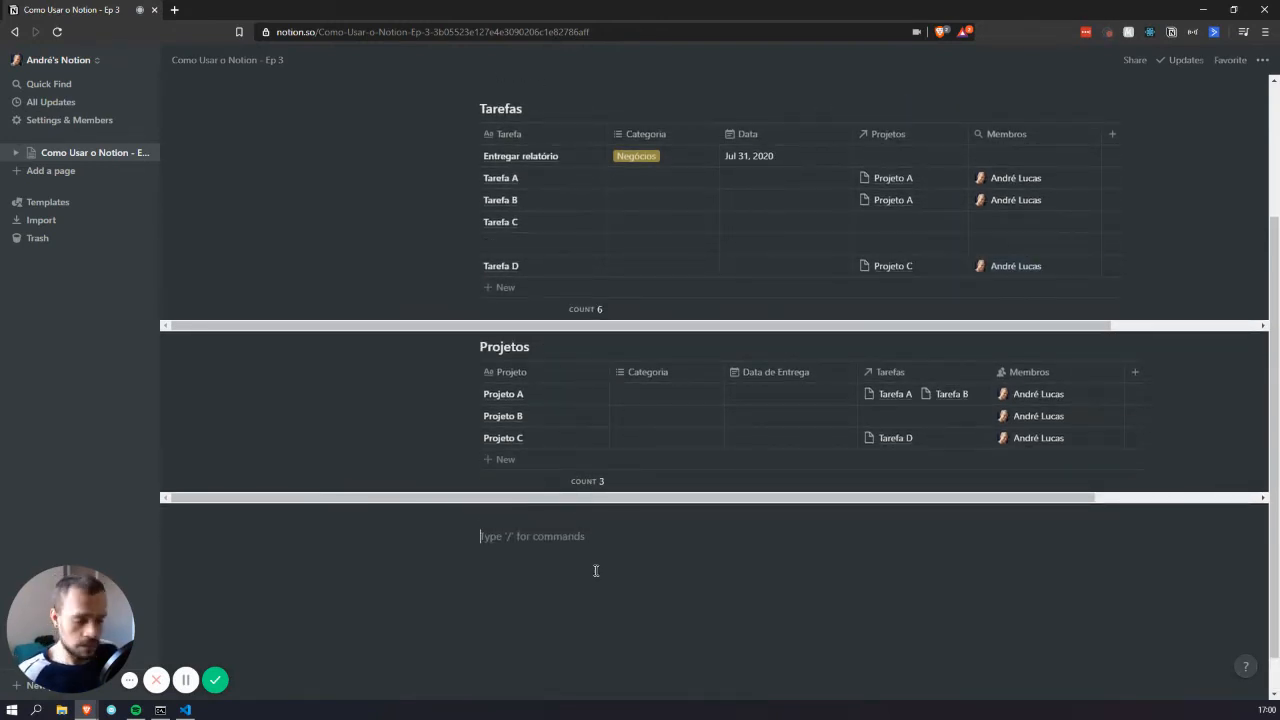
scroll(595, 570, down, 2)
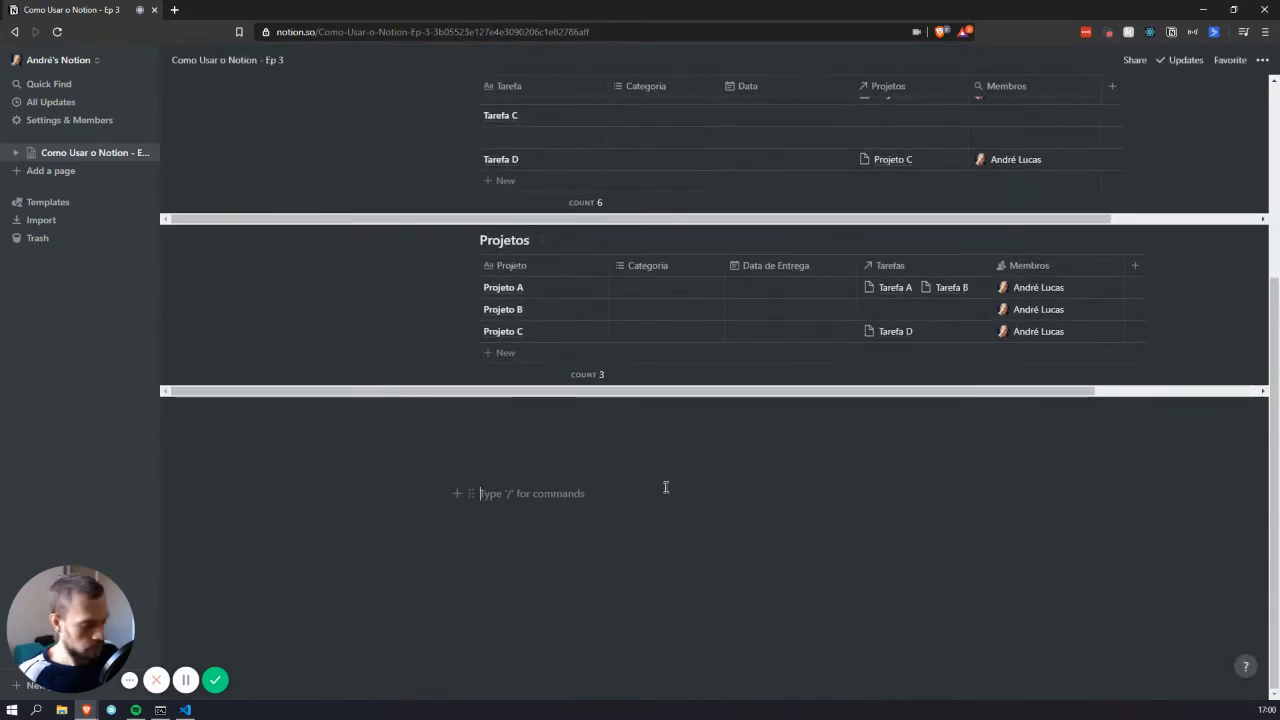
text(/t)
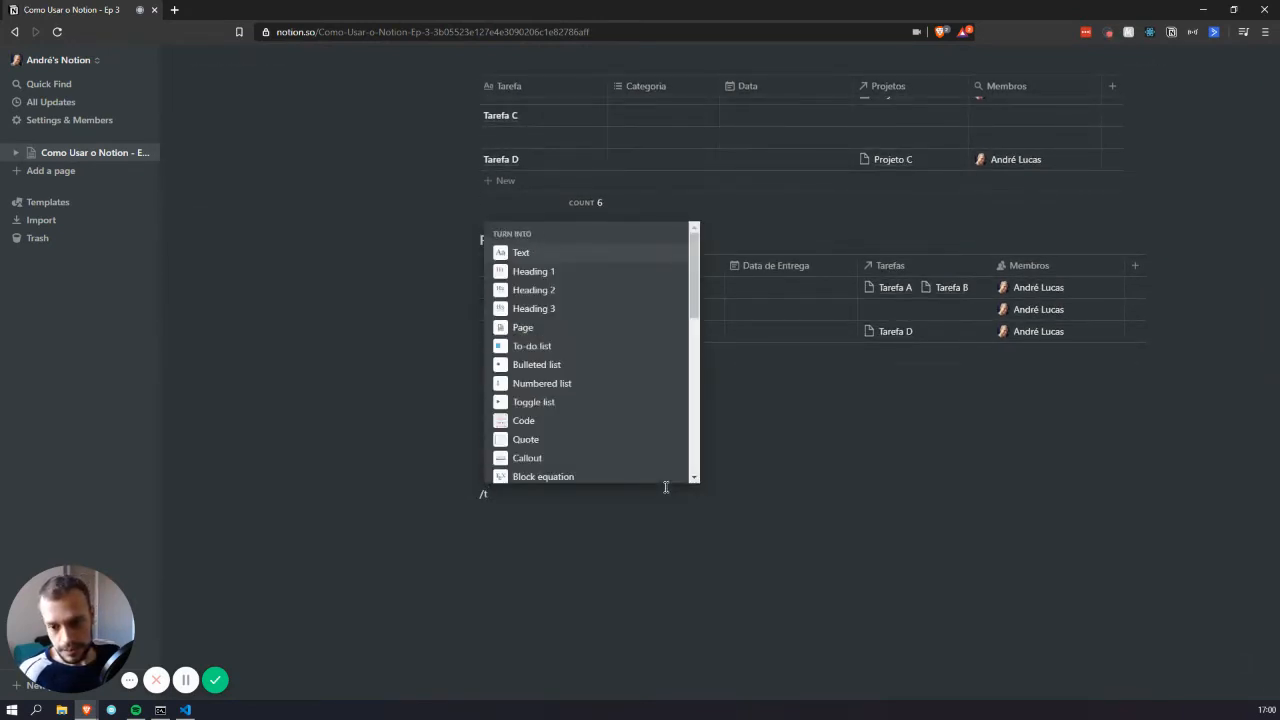
text(ab)
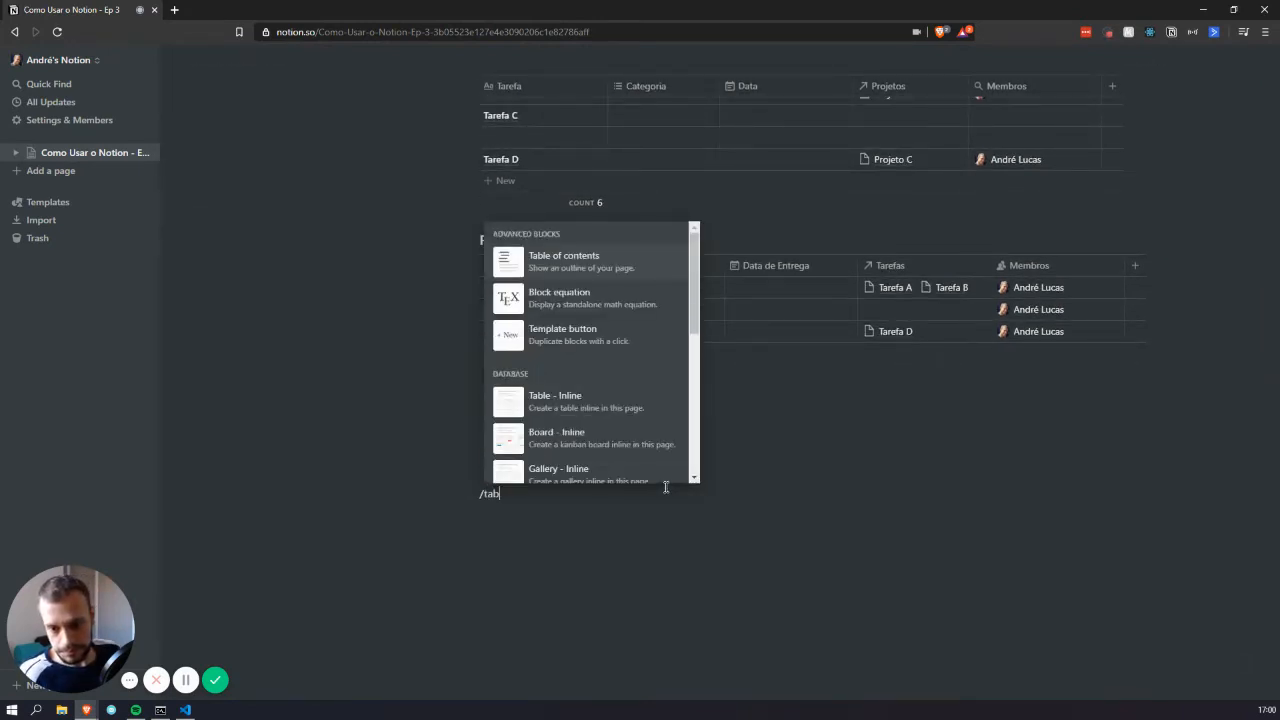
key(Down)
key(Down)
key(Down)
key(Return)
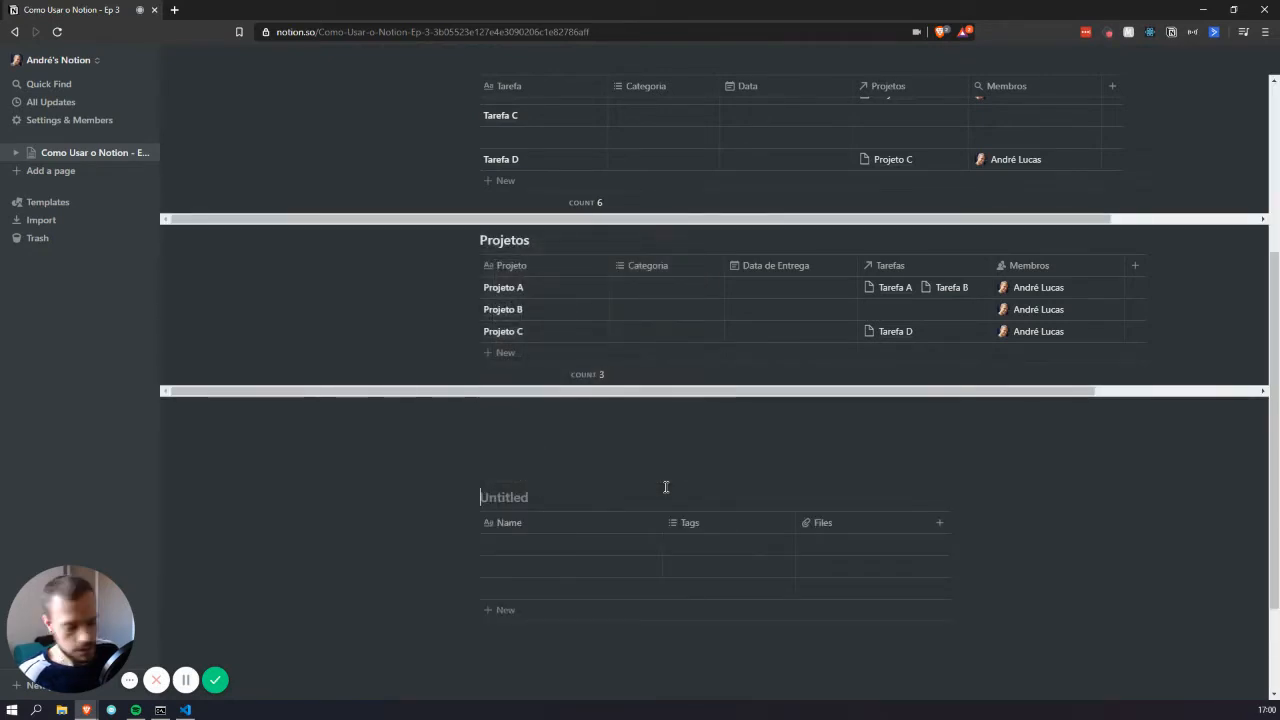
text(Livros)
Insert a second inline table titled Autores below Livros
scroll(665, 487, down, 2)
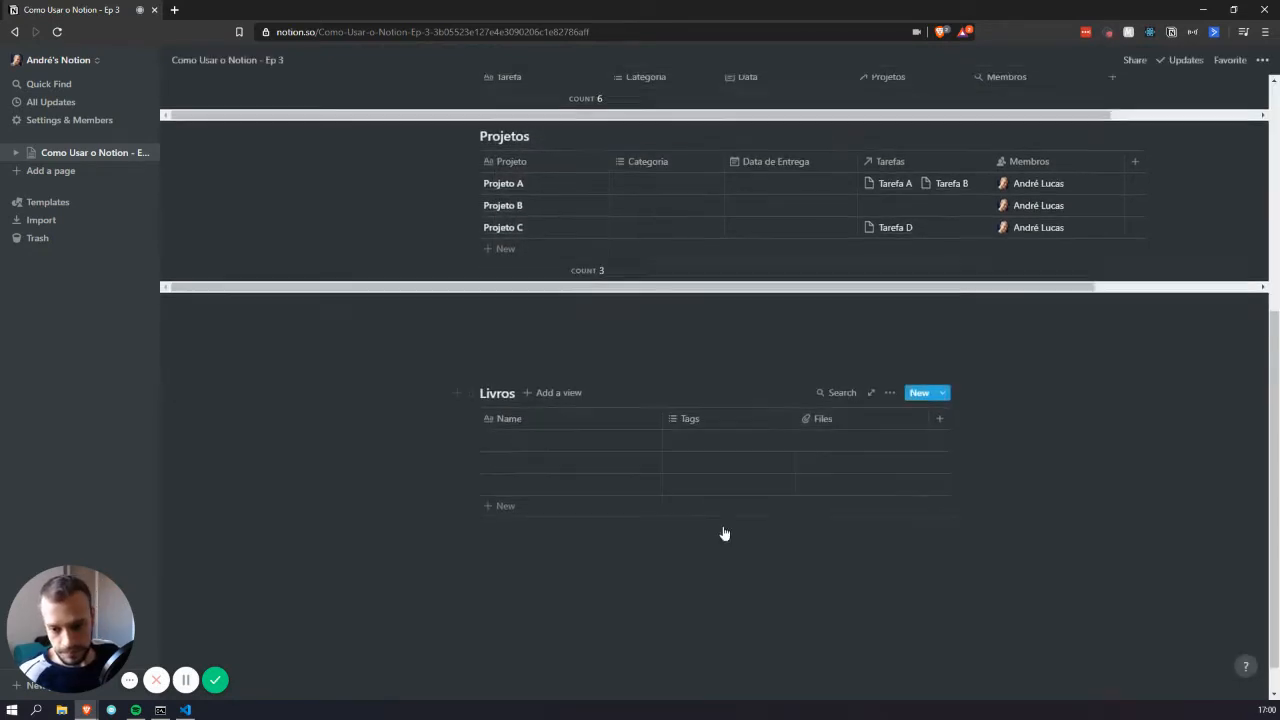
click(605, 537)
text(/l)
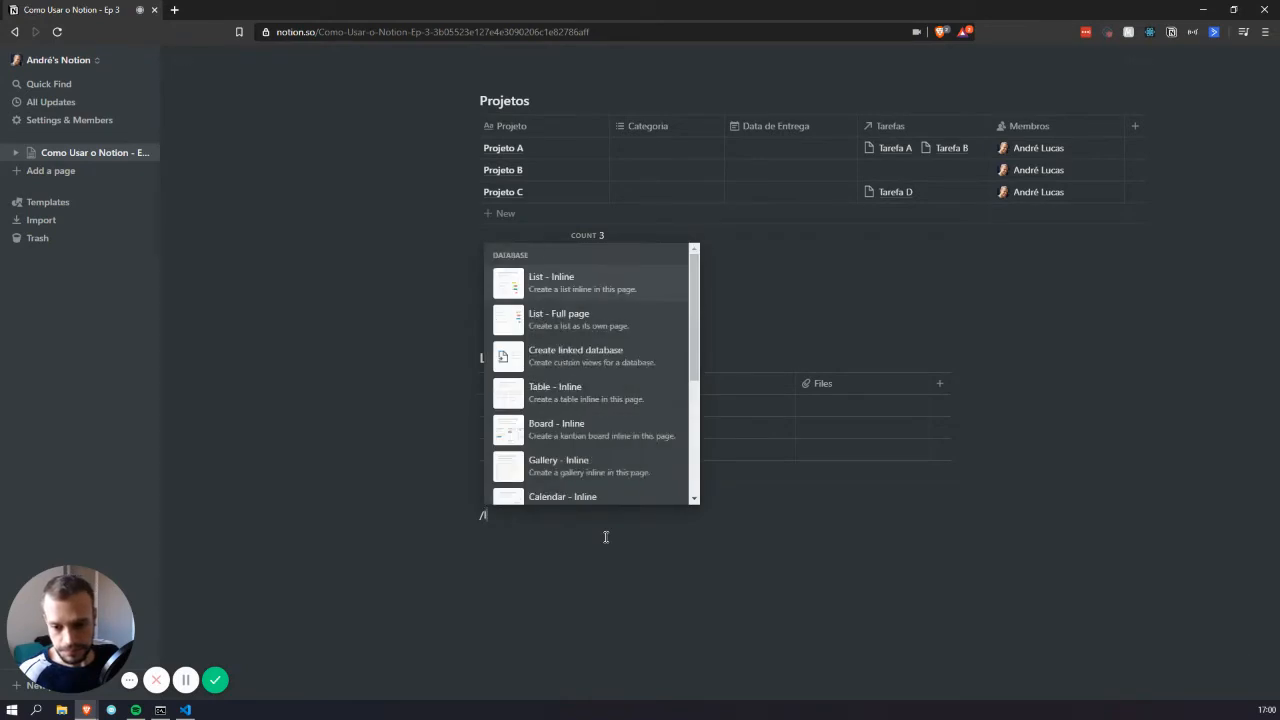
key(BackSpace)
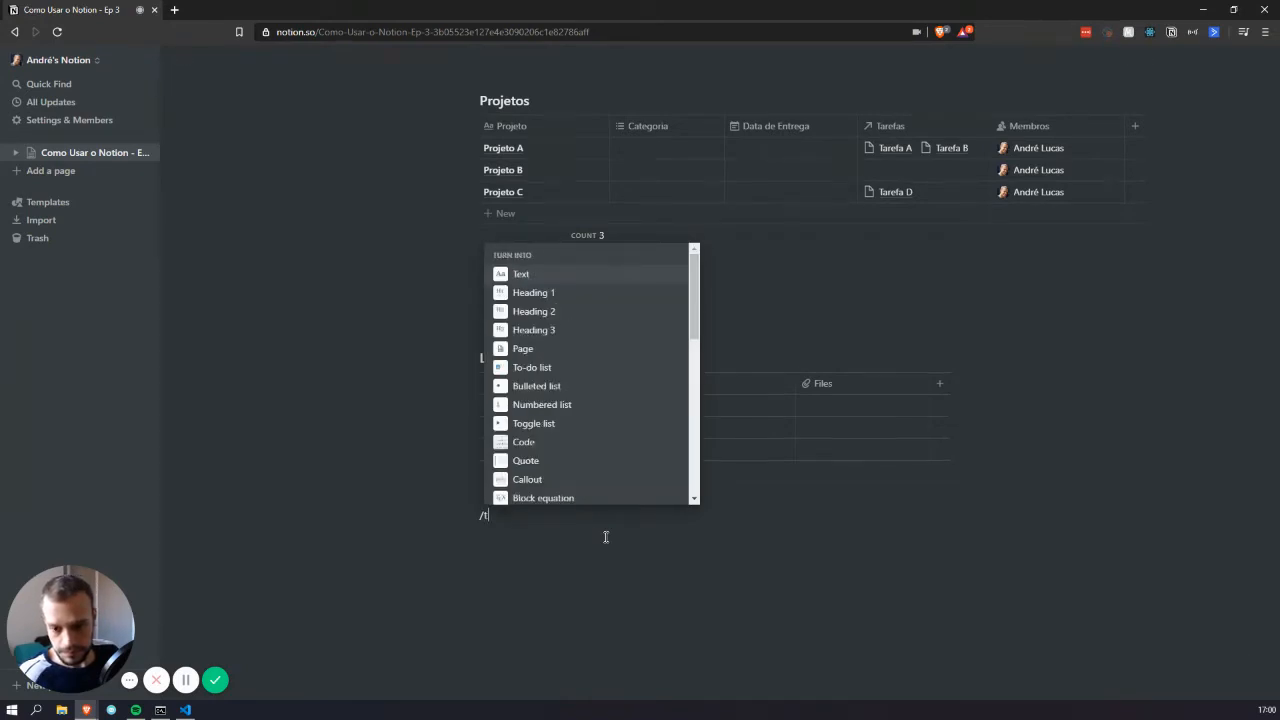
text(table)
key(Return)
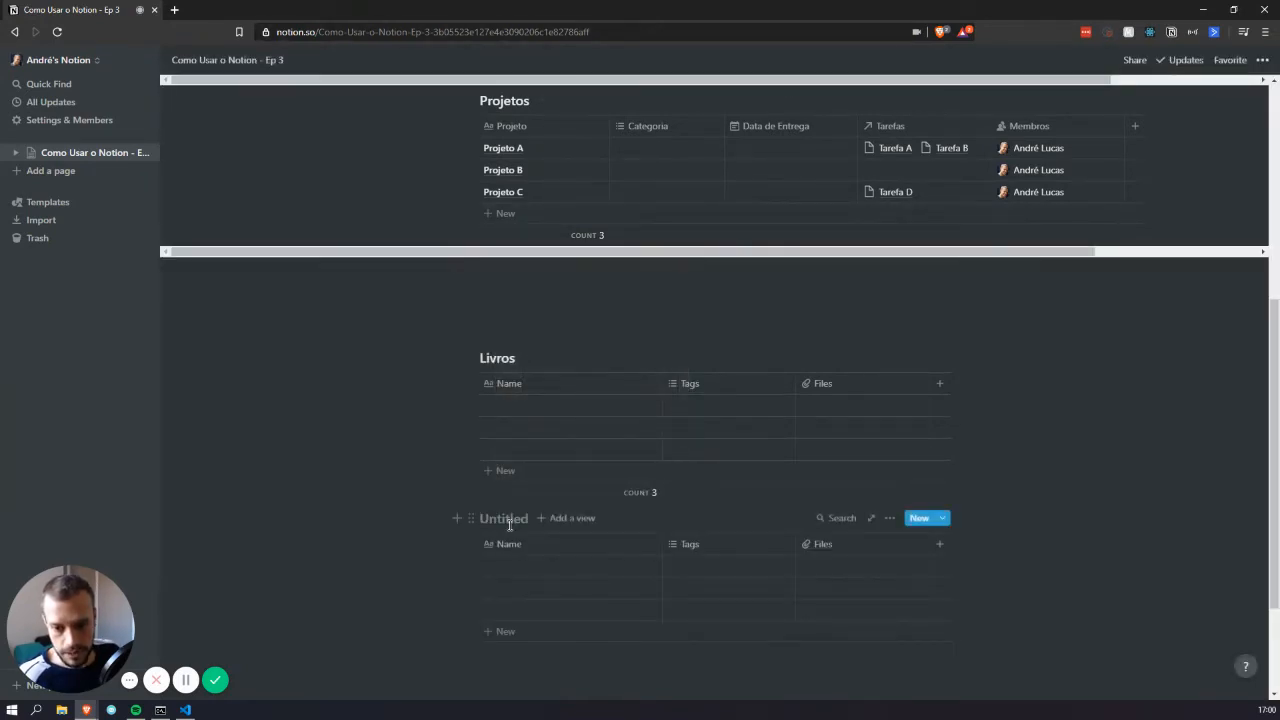
text(Autores)
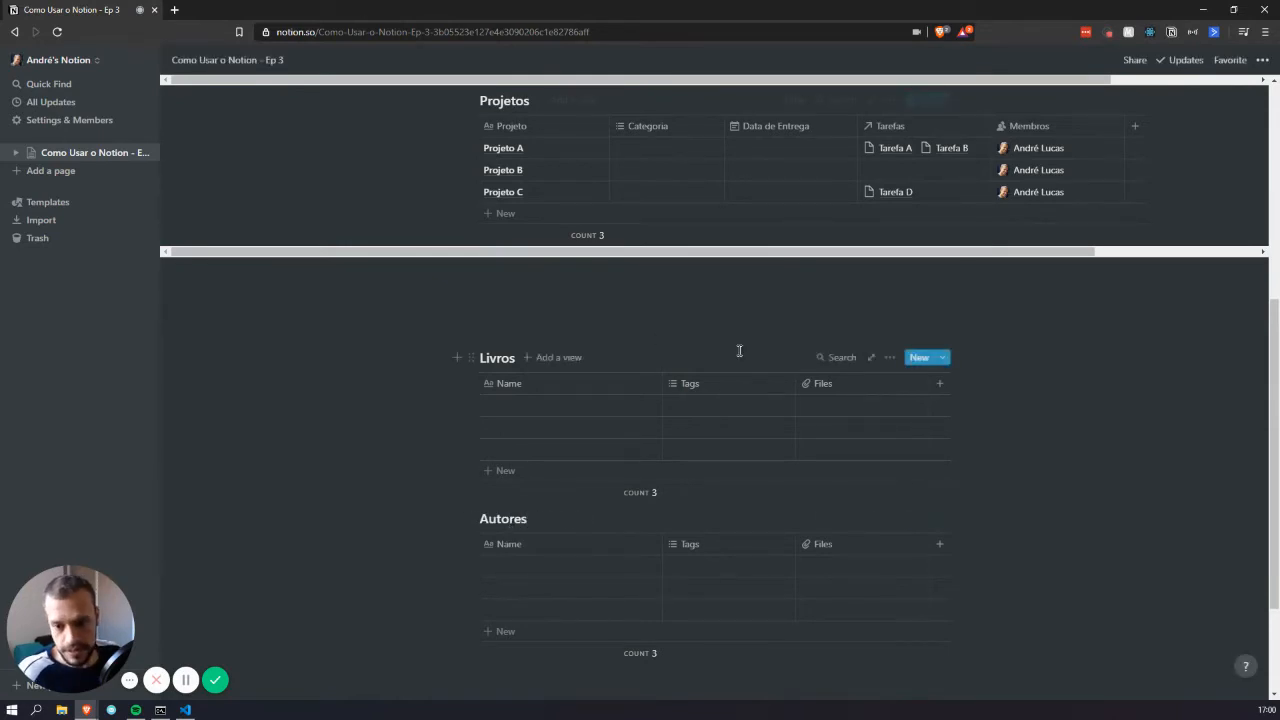
click(645, 332)
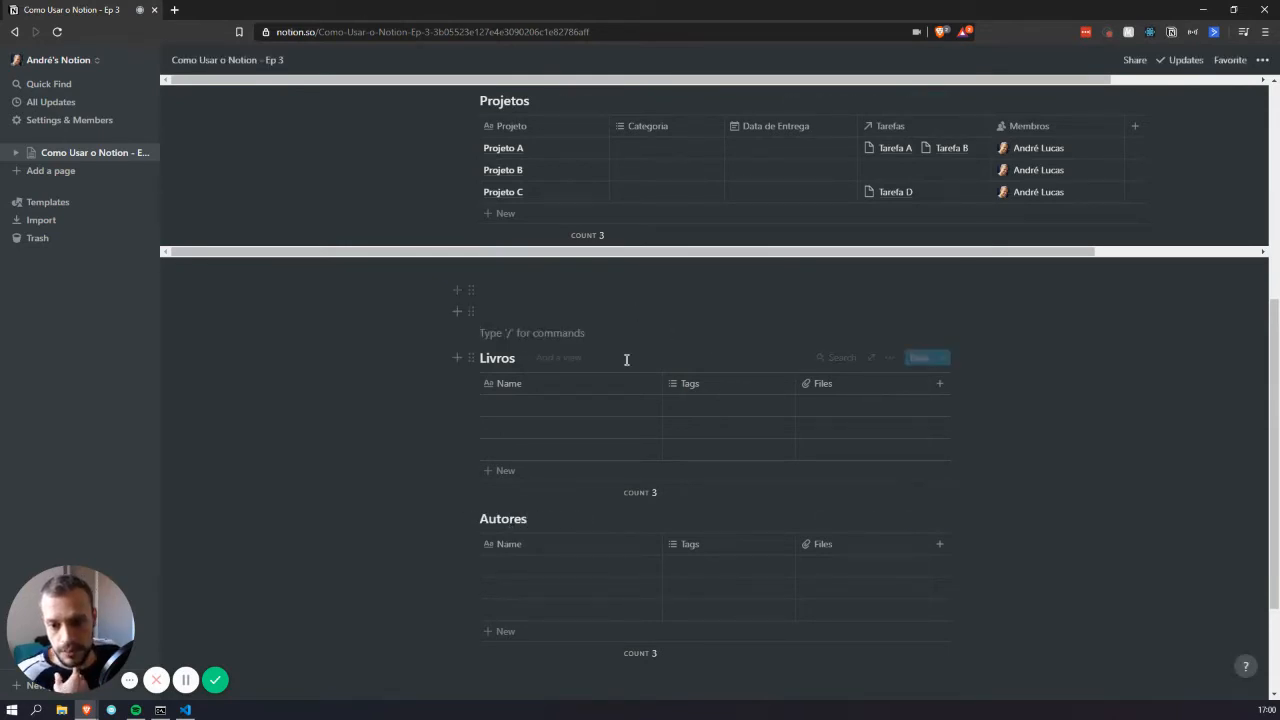
Rename the Livros columns to Nome do Livro, Categoria and Capa
click(517, 386)
text(No)
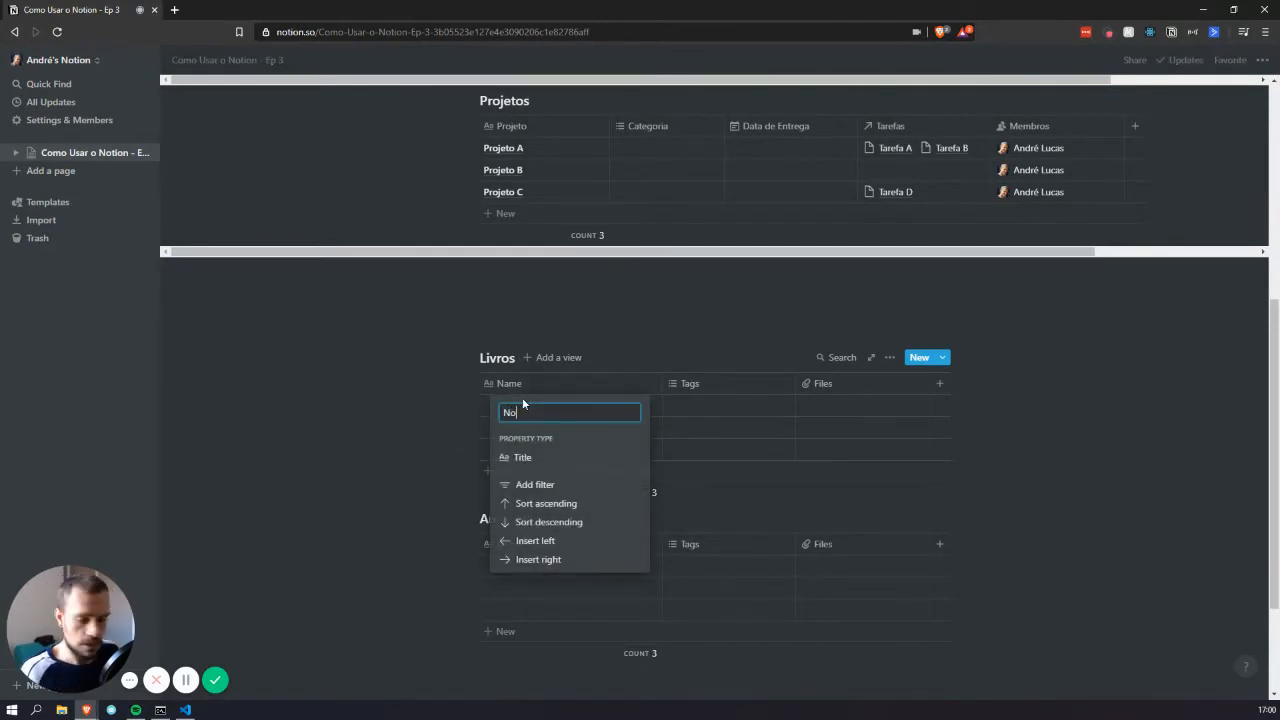
text(me do Livro)
key(Return)
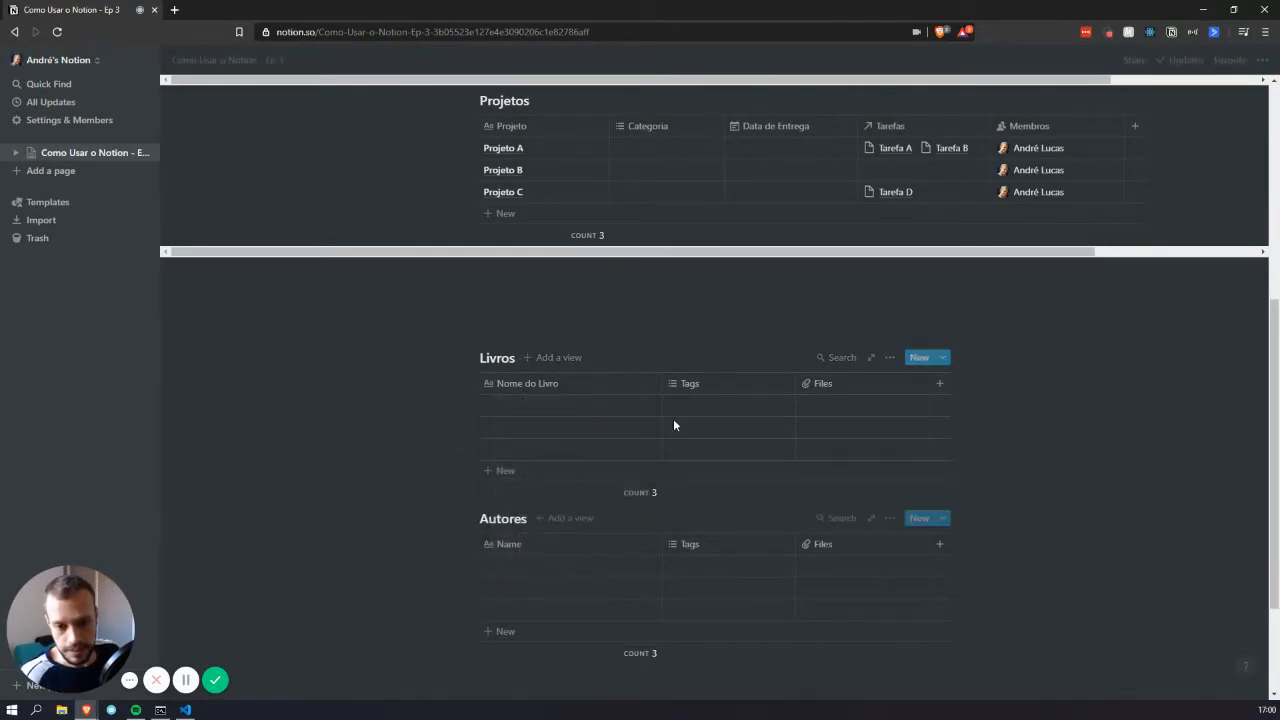
click(705, 390)
text(Categoria)
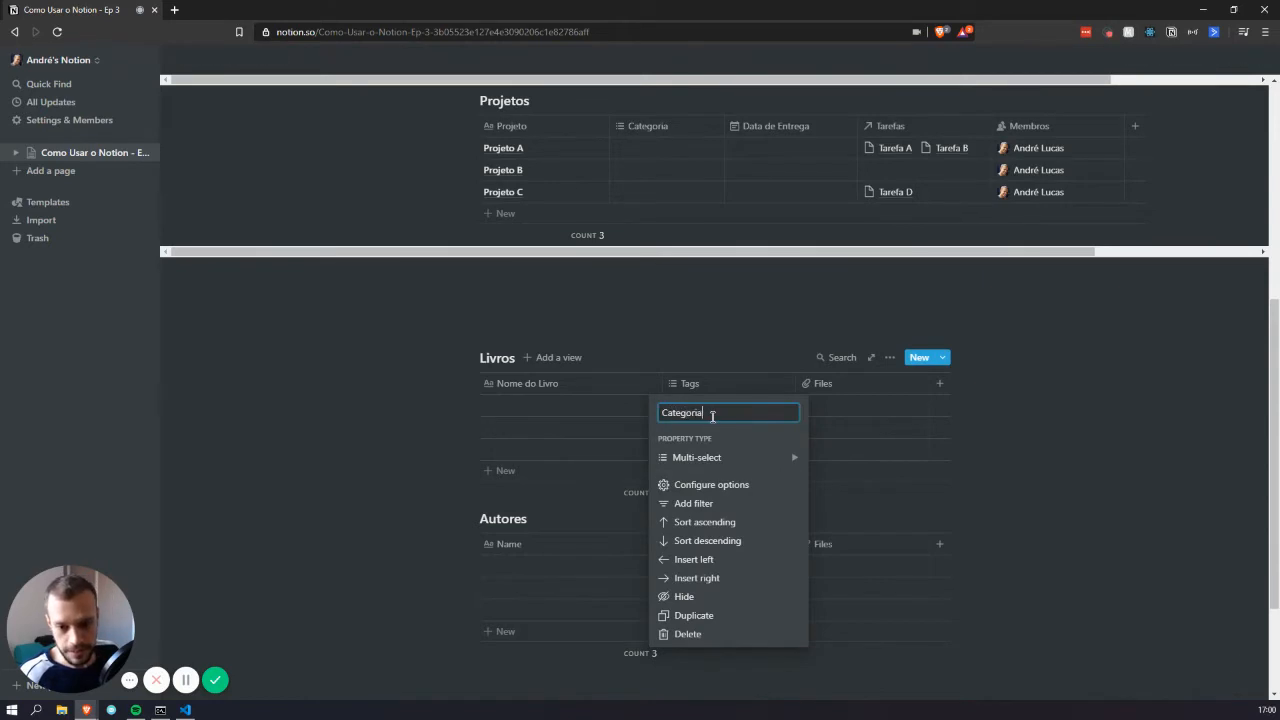
key(Return)
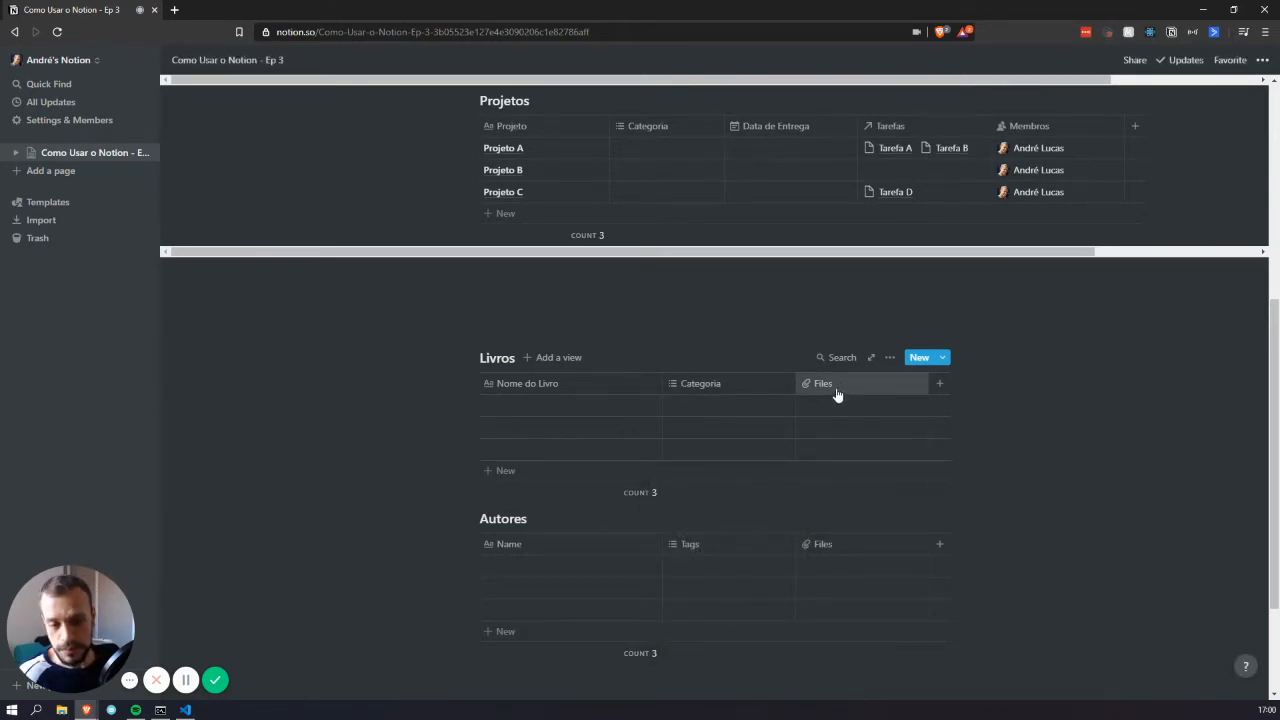
click(872, 390)
text(Capa)
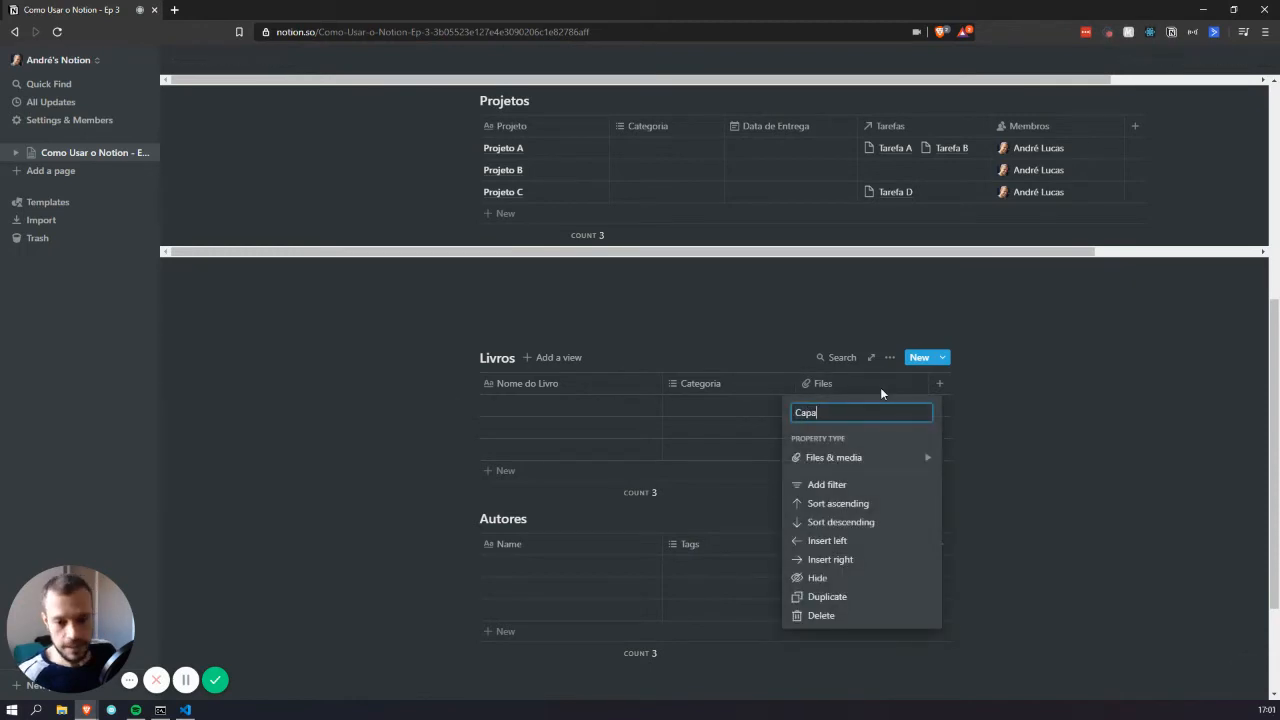
key(Return)
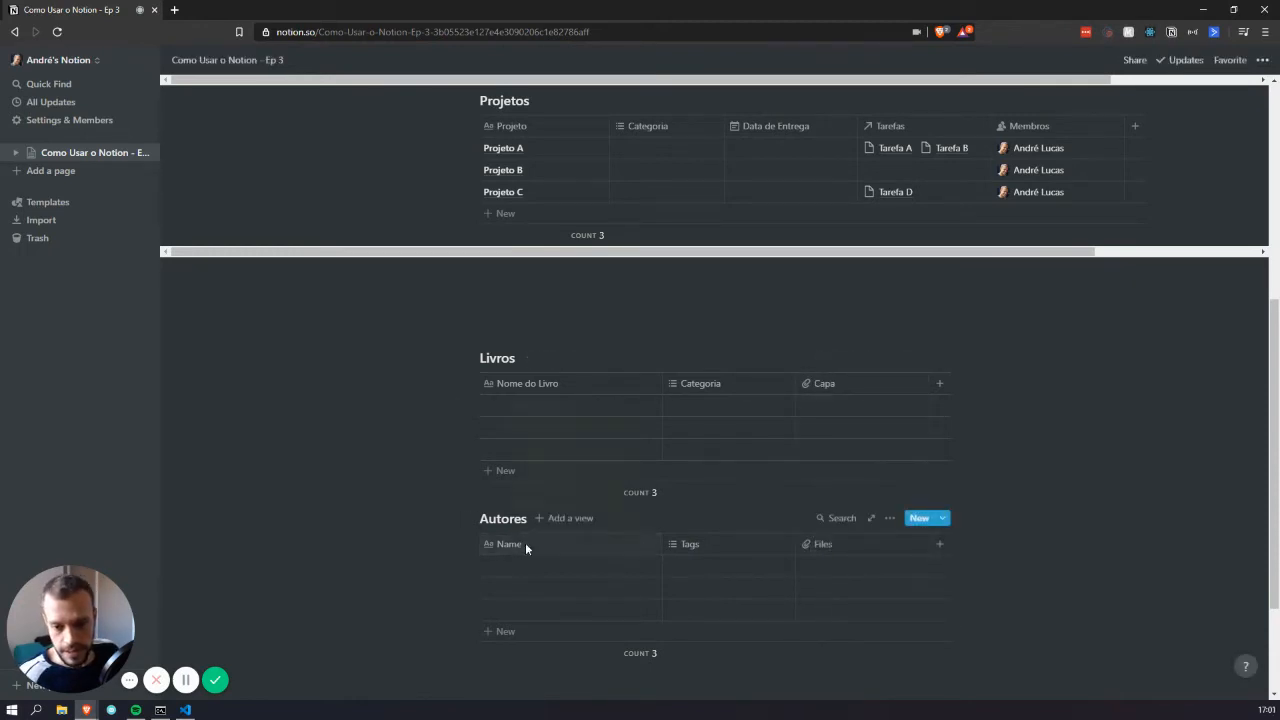
Rename the Autores columns to Autor, Assunto and Foto, and add a new Livros column
click(525, 543)
text(Autor)
key(Return)
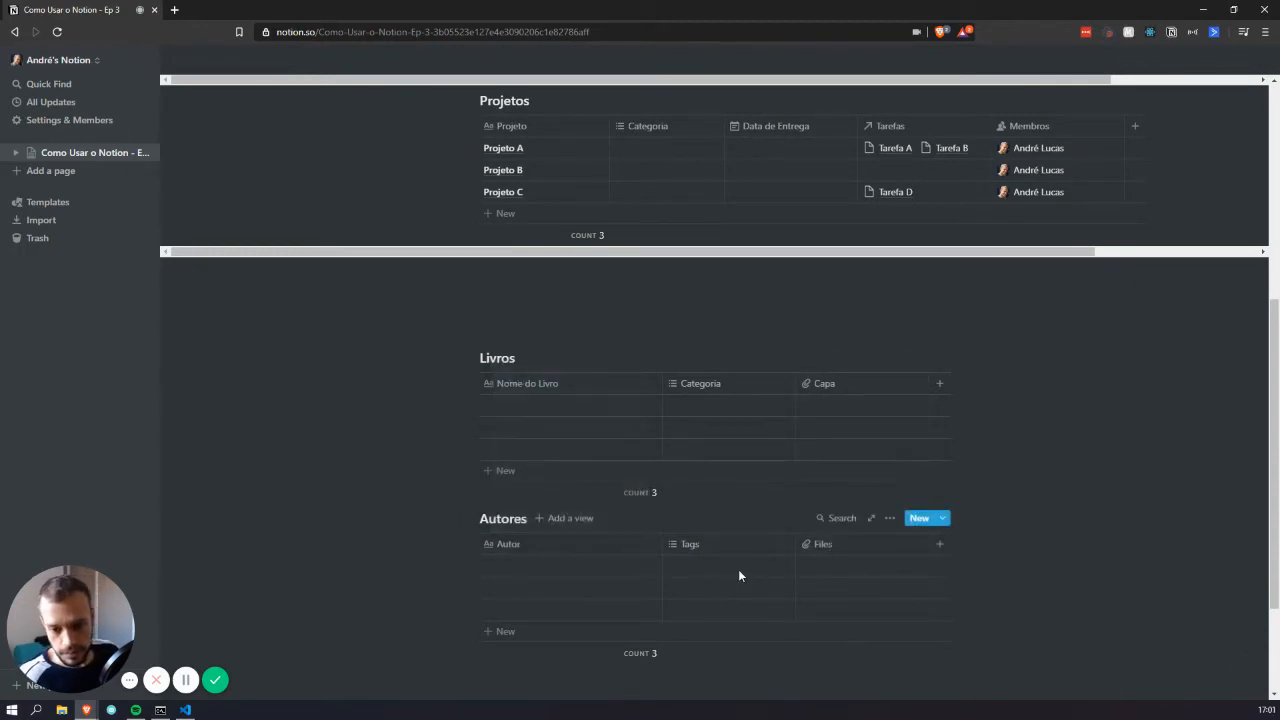
click(731, 543)
mouse_move(700, 341)
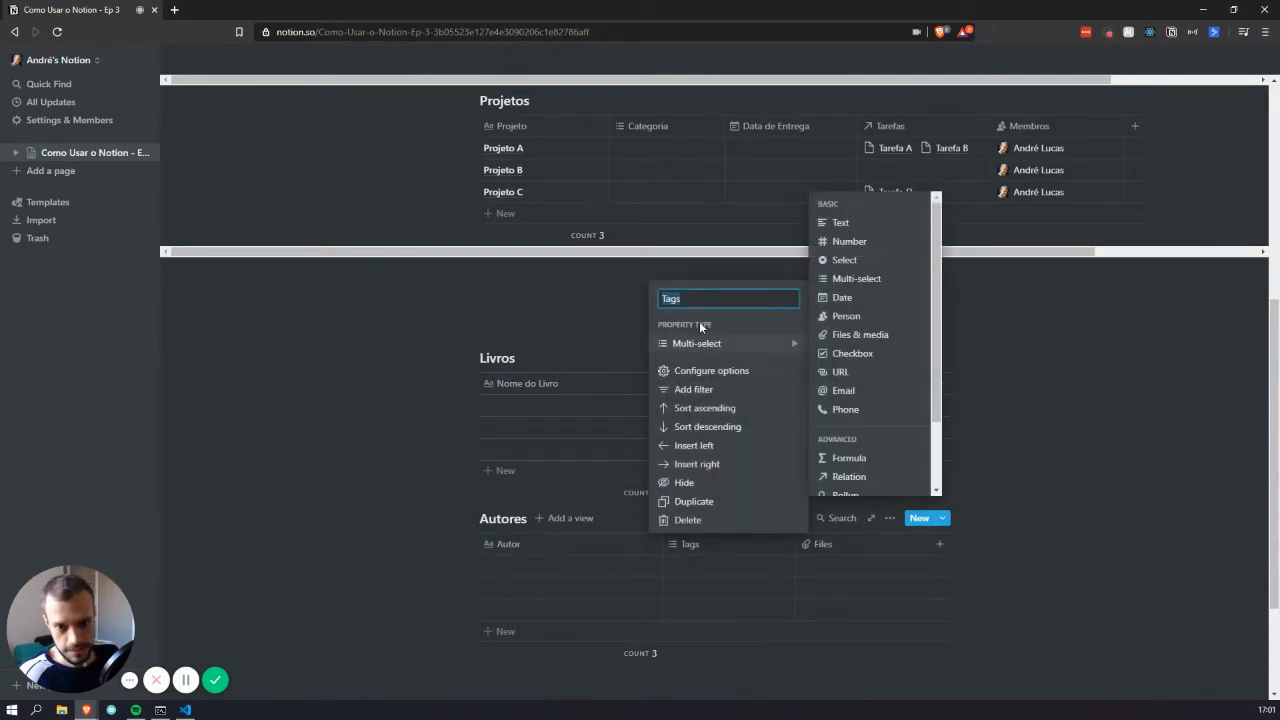
key(Return)
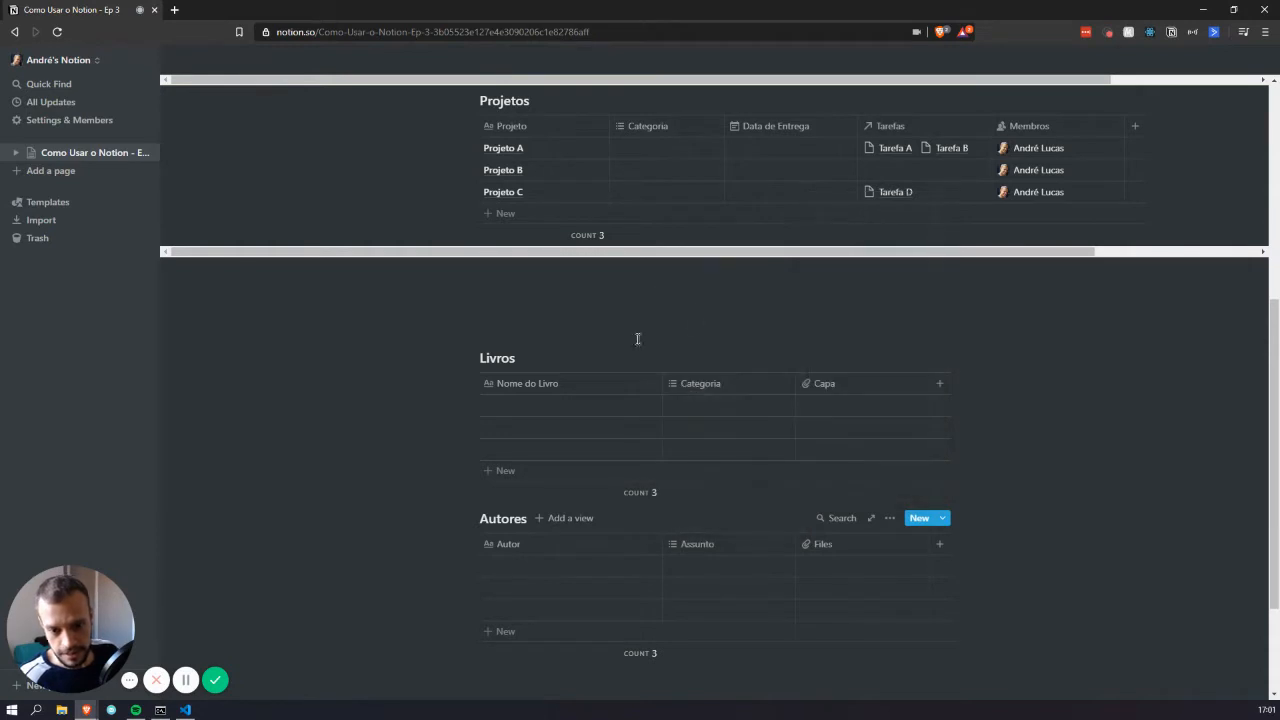
click(848, 548)
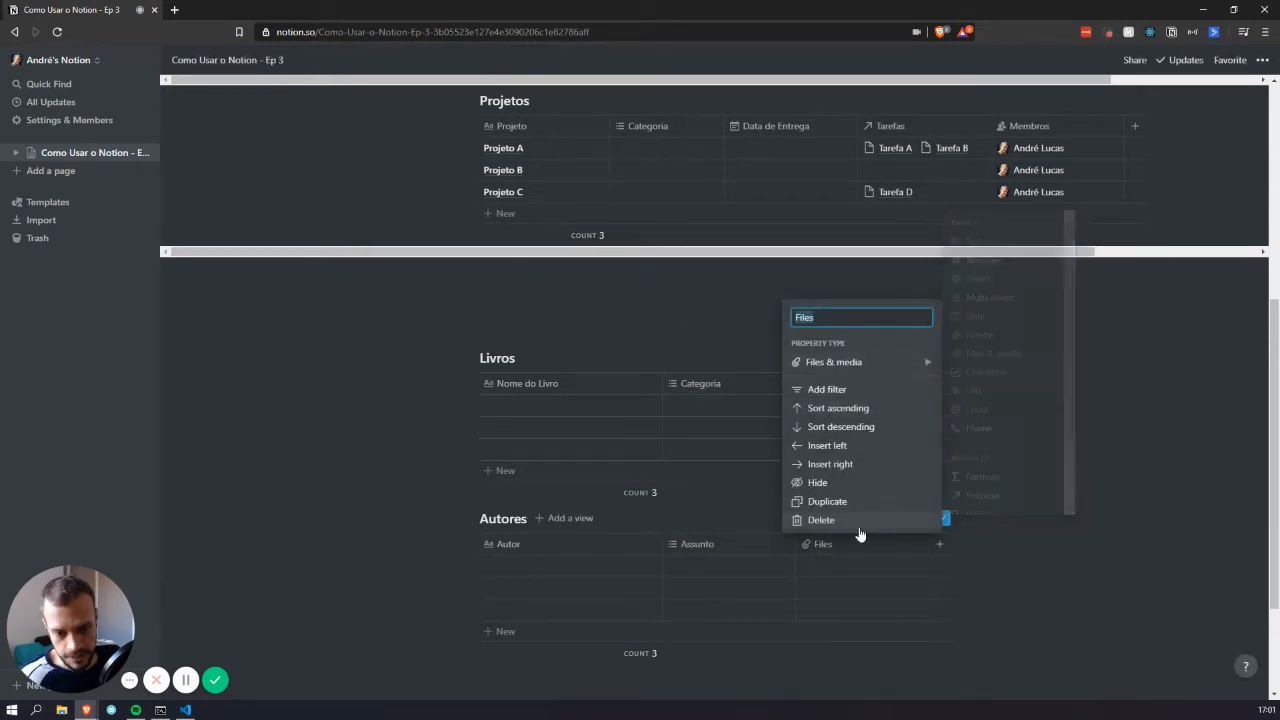
text(Foto)
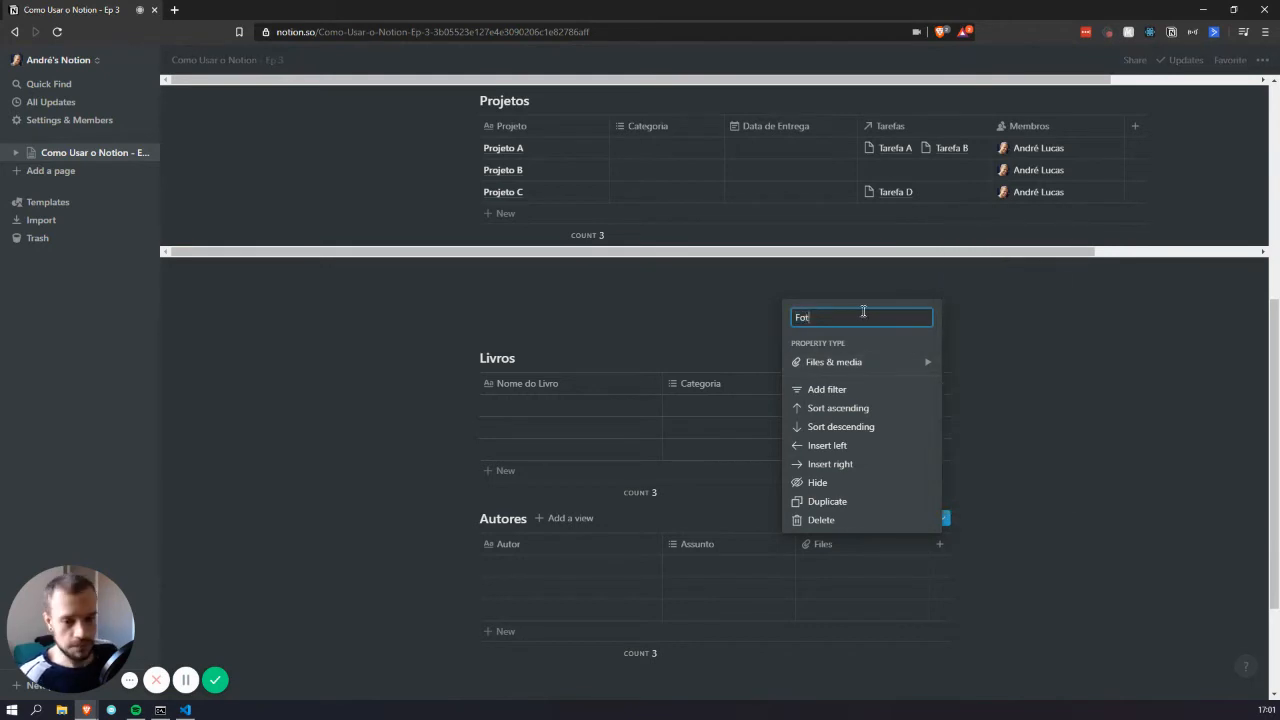
key(Return)
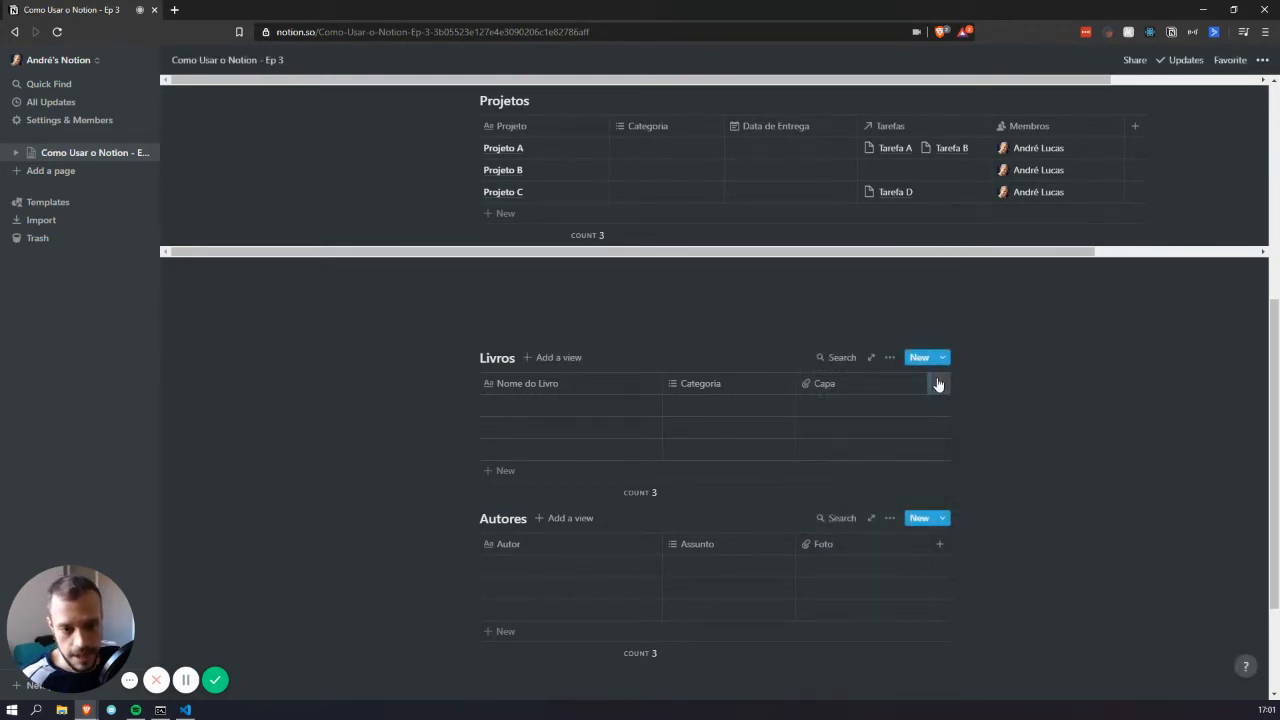
click(938, 383)
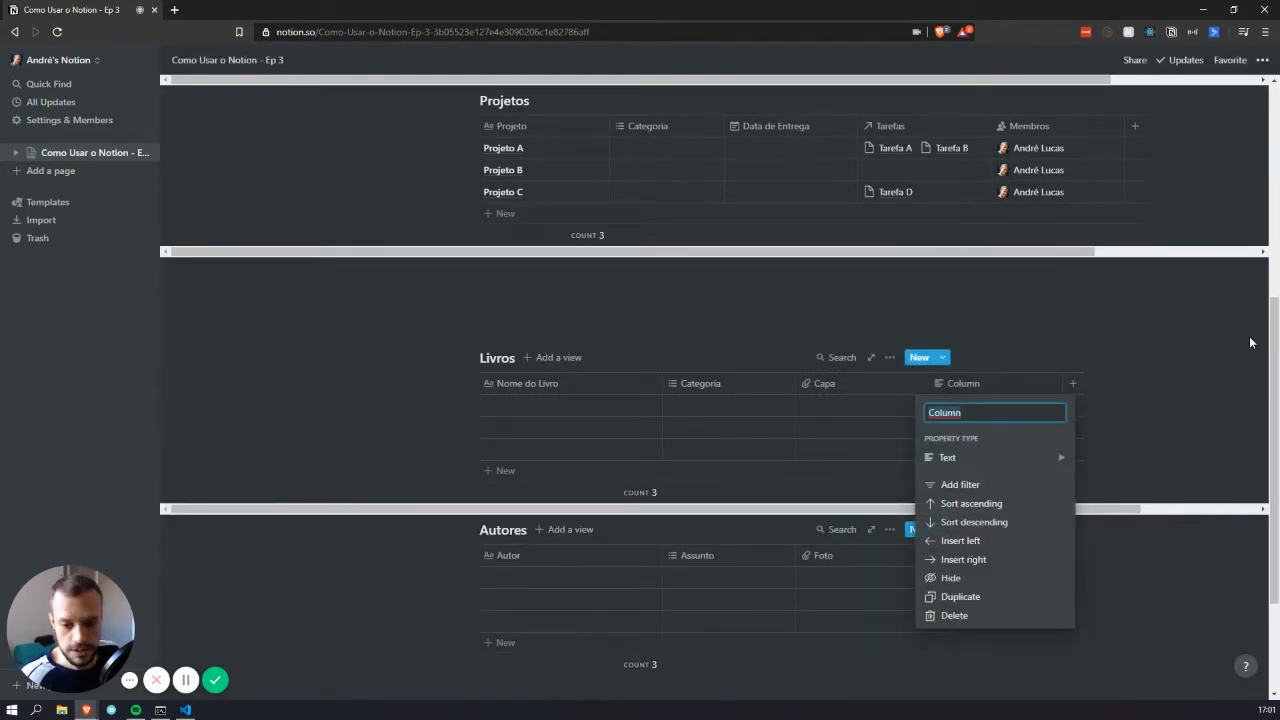
Make the new Livros column Autor a relation to the Autores database
text(Autor)
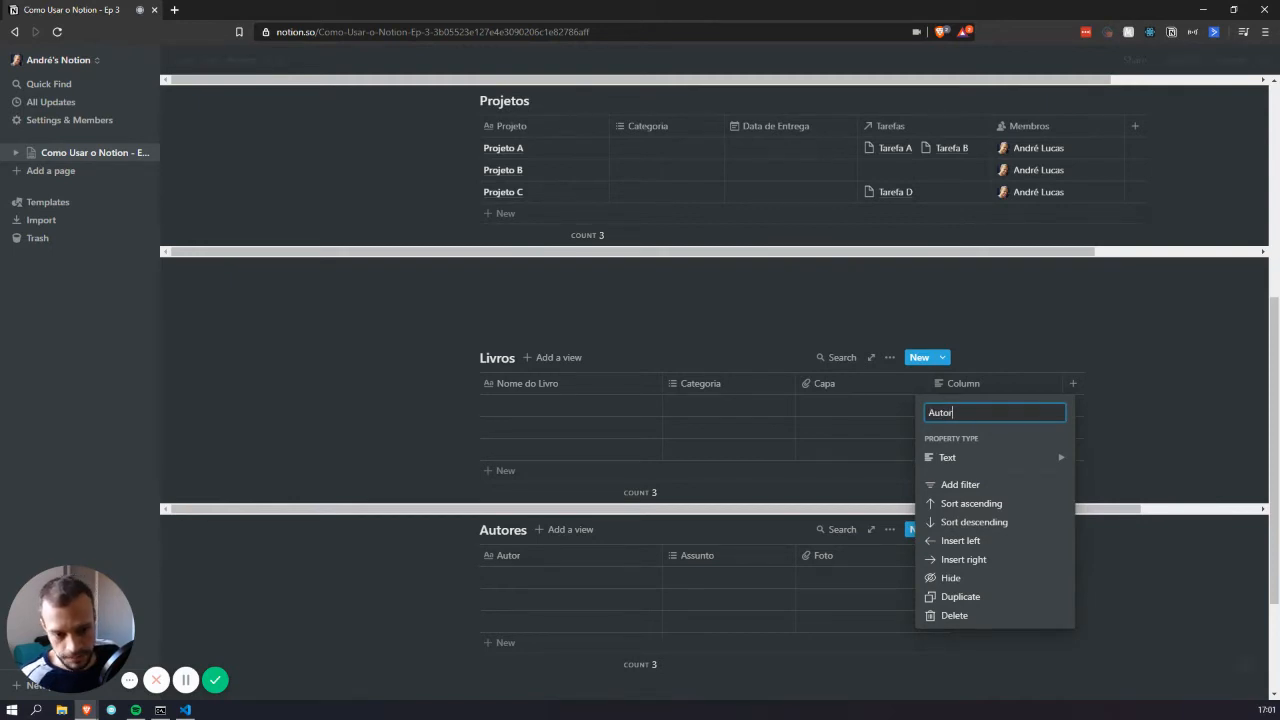
click(1030, 460)
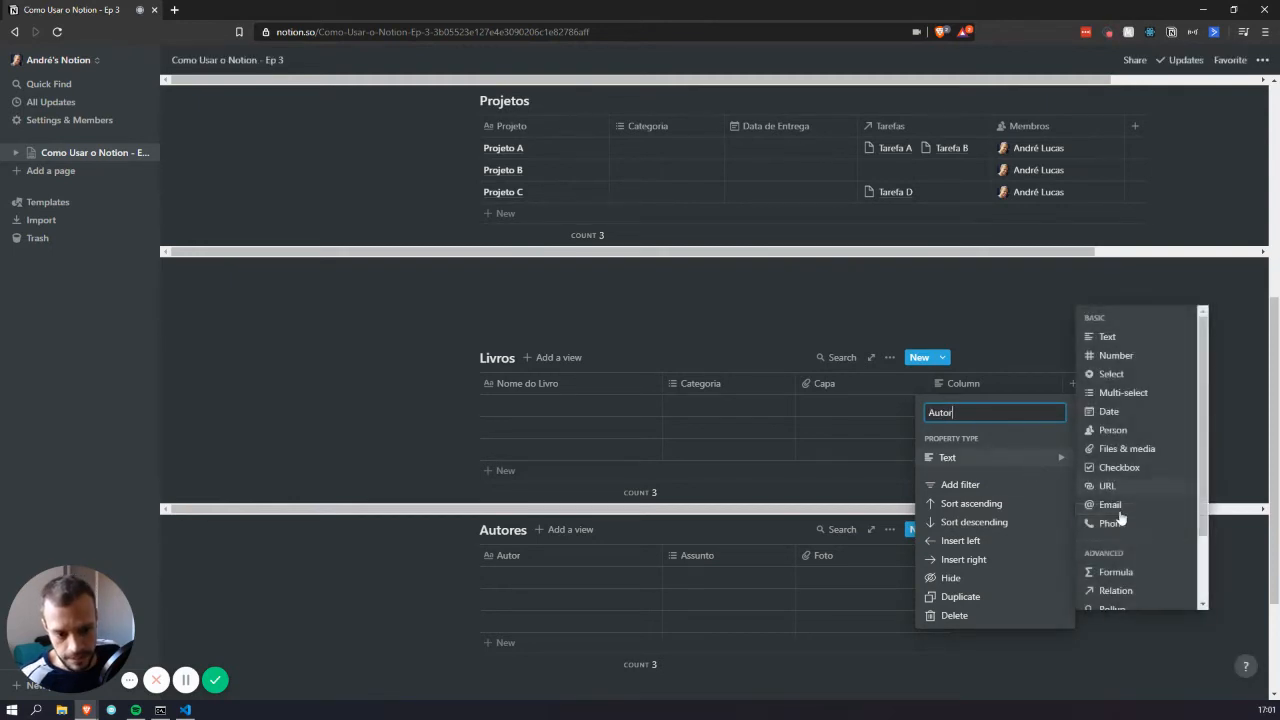
click(1117, 591)
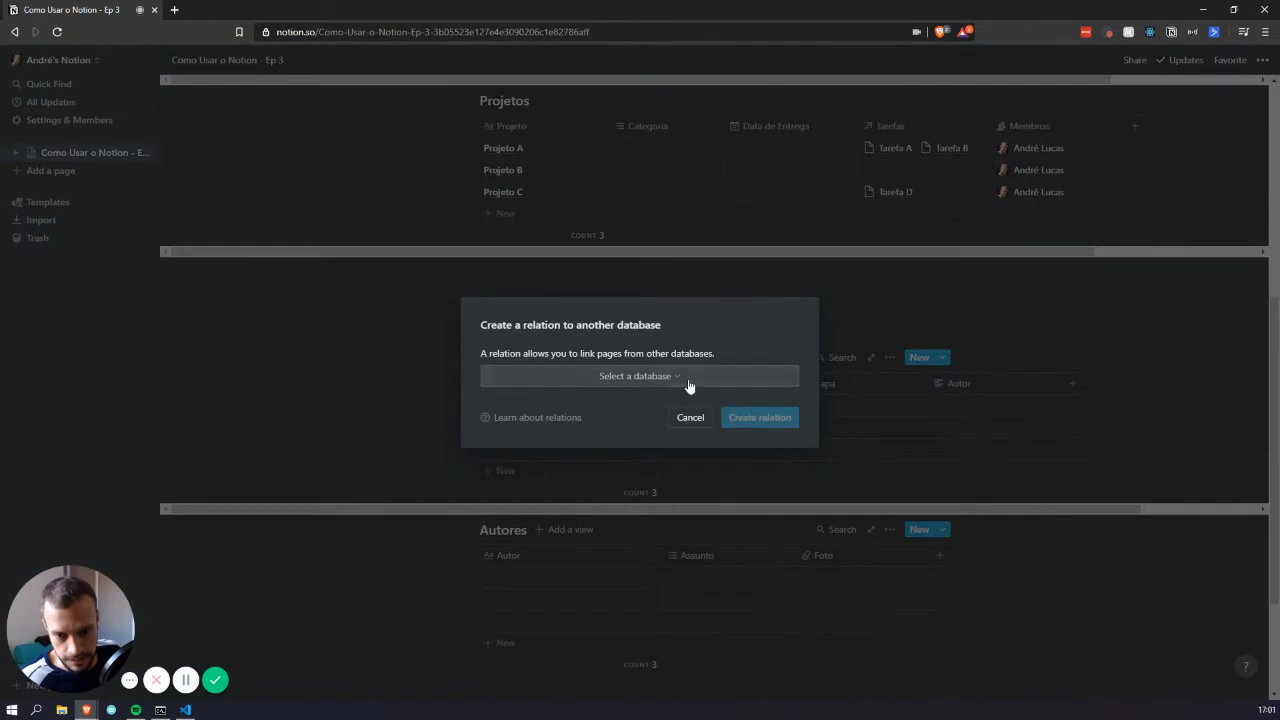
click(689, 380)
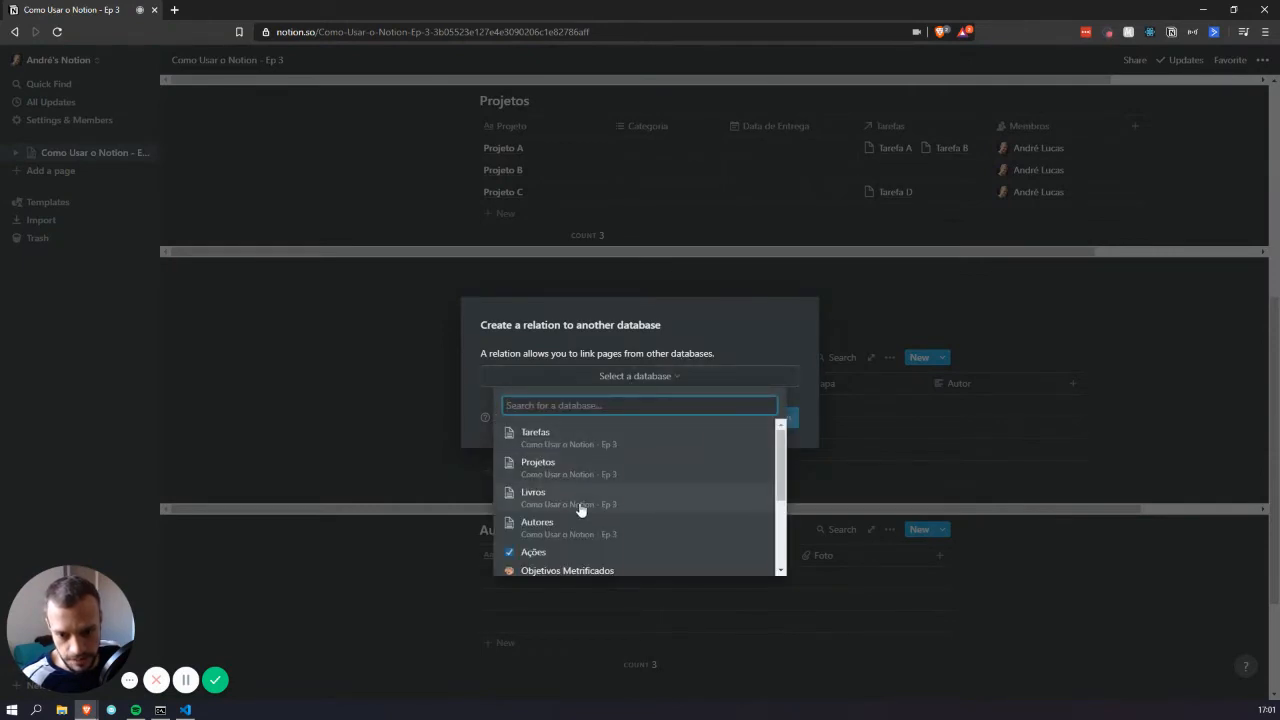
click(573, 526)
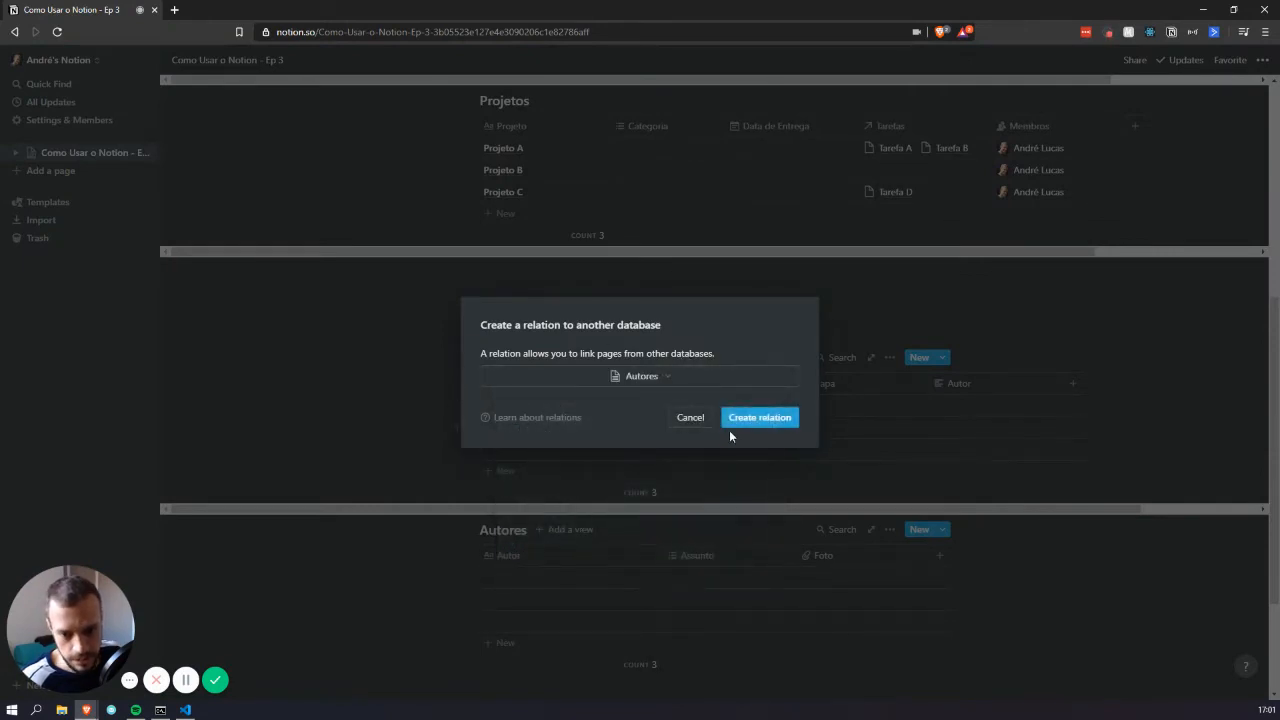
click(760, 419)
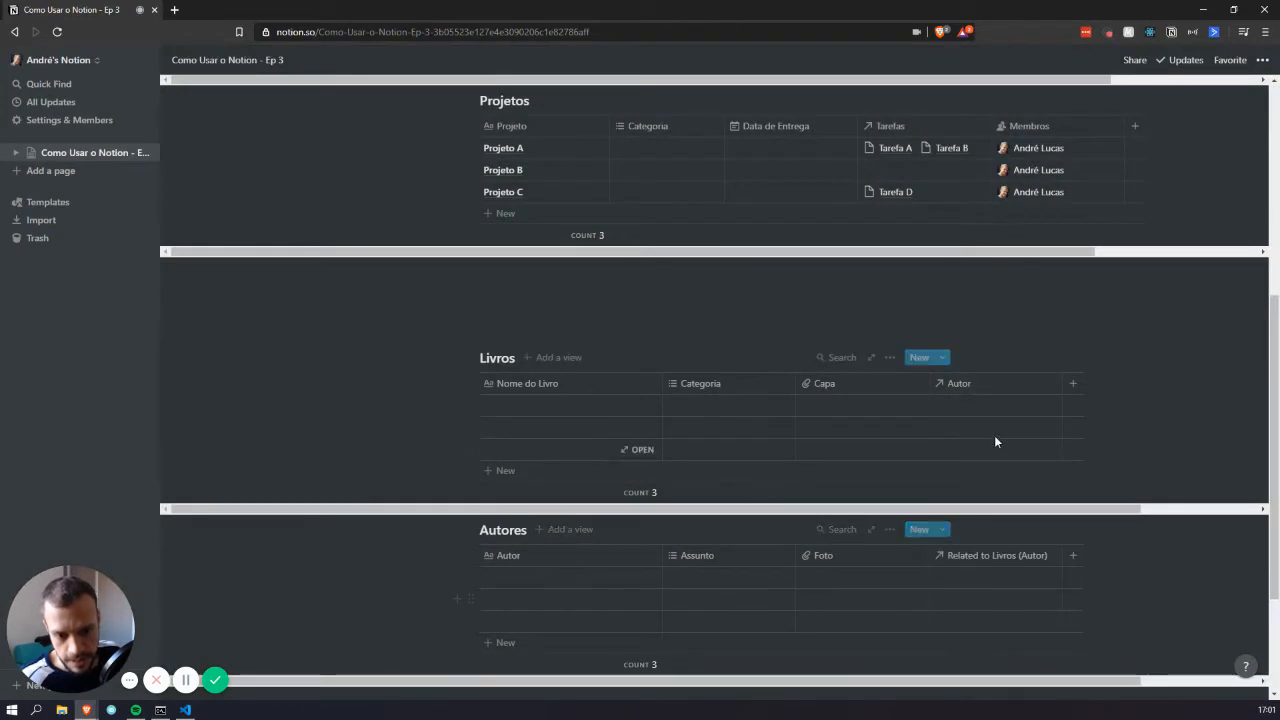
Rename the reciprocal relation column in Autores to Livros
click(982, 556)
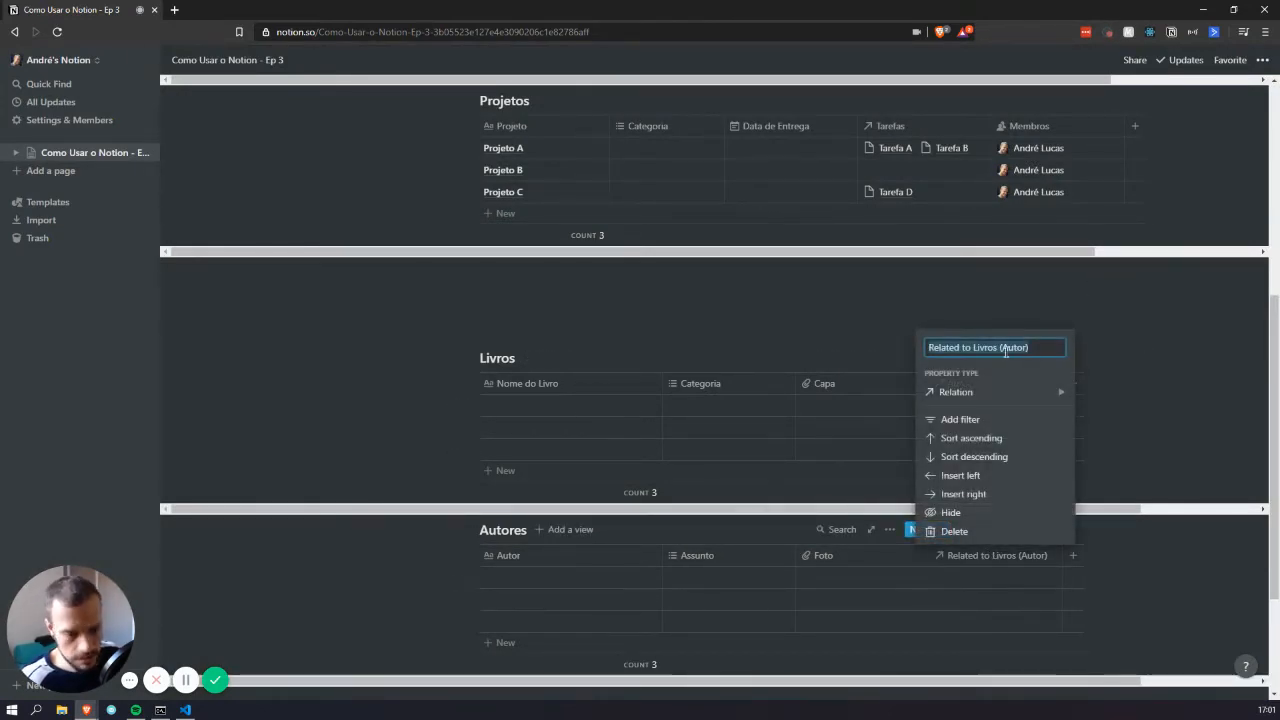
text(Livros)
key(Return)
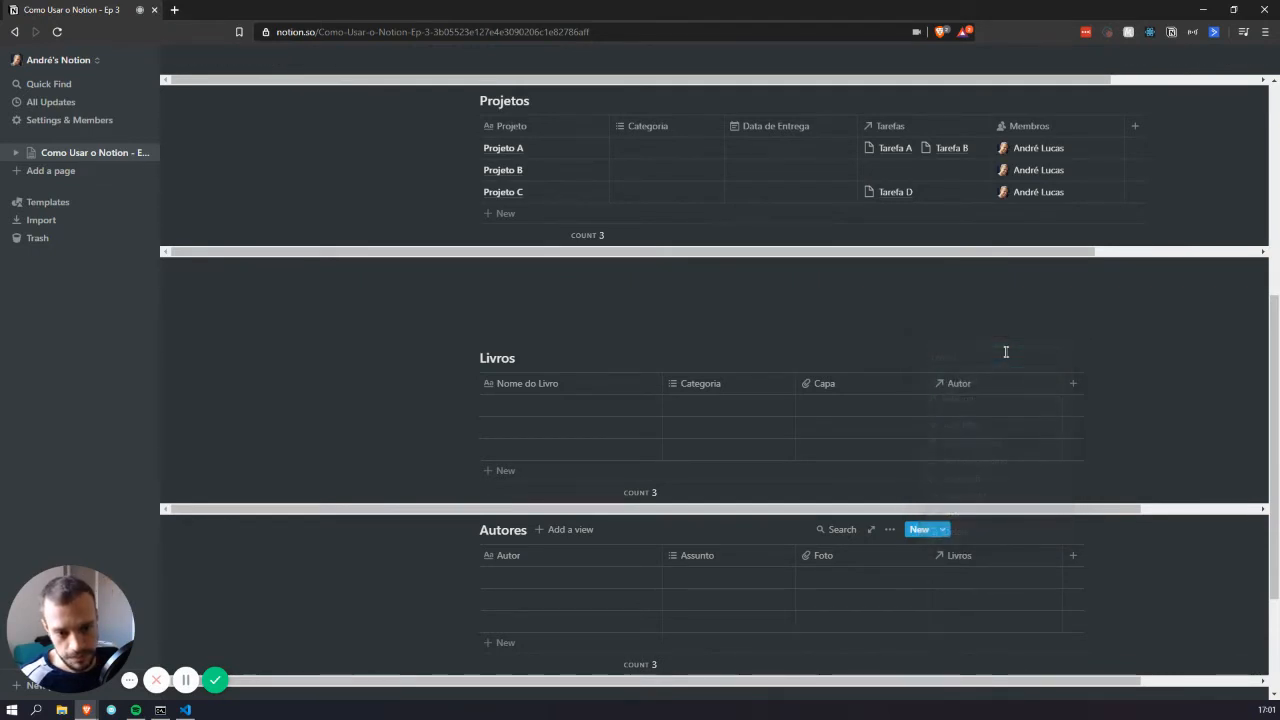
click(552, 578)
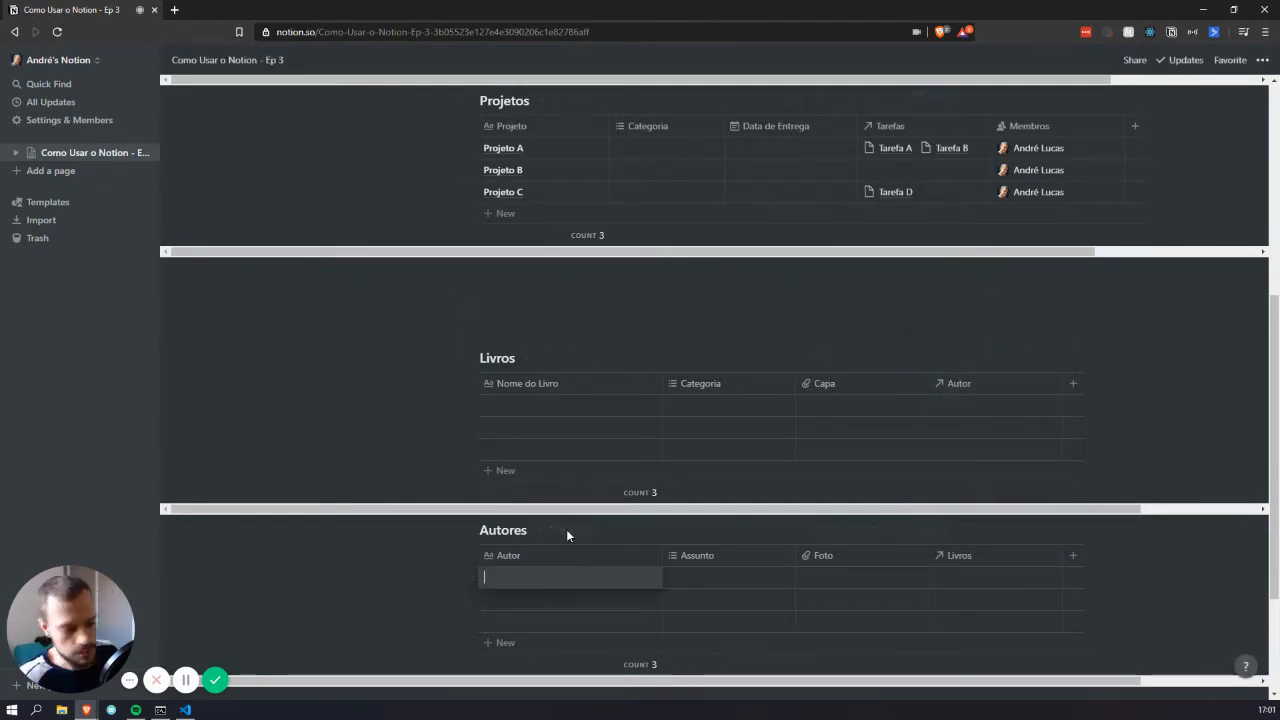
Enter Autor A, Autor B and Autor C in the Autores table's Autor column
text(Autor A)
key(Return)
key(Down)
text(A)
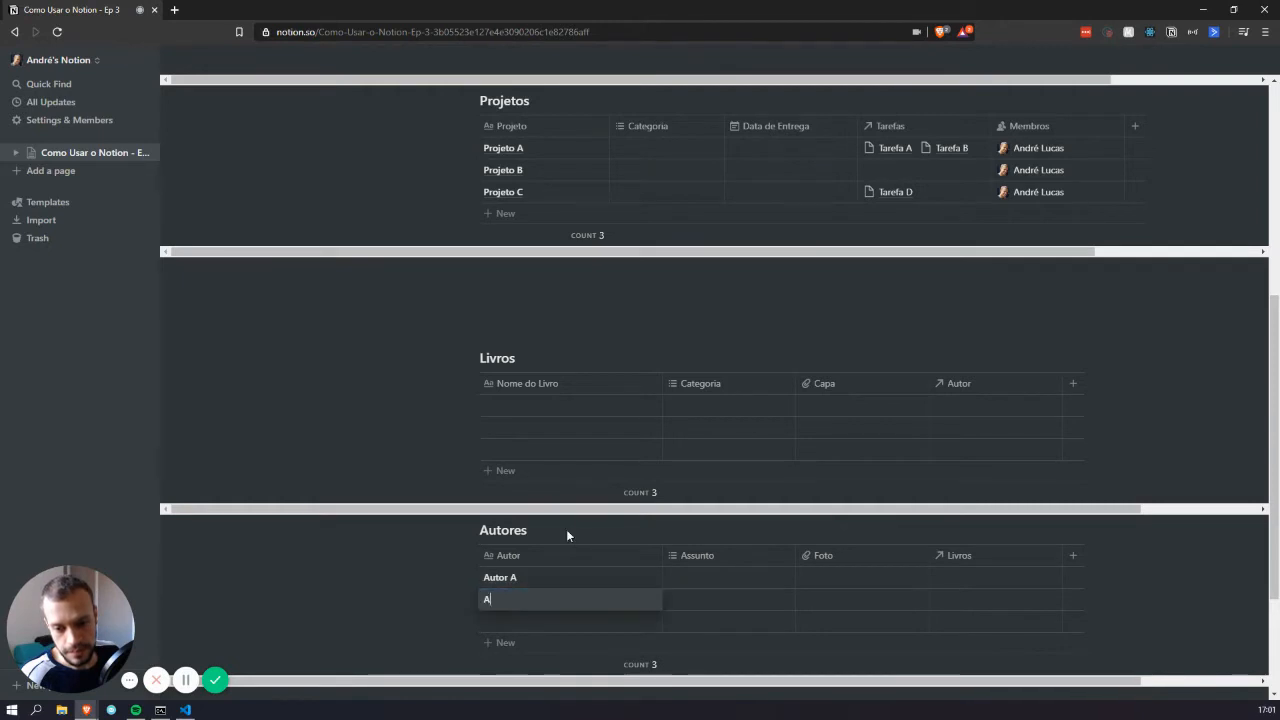
text(utor)
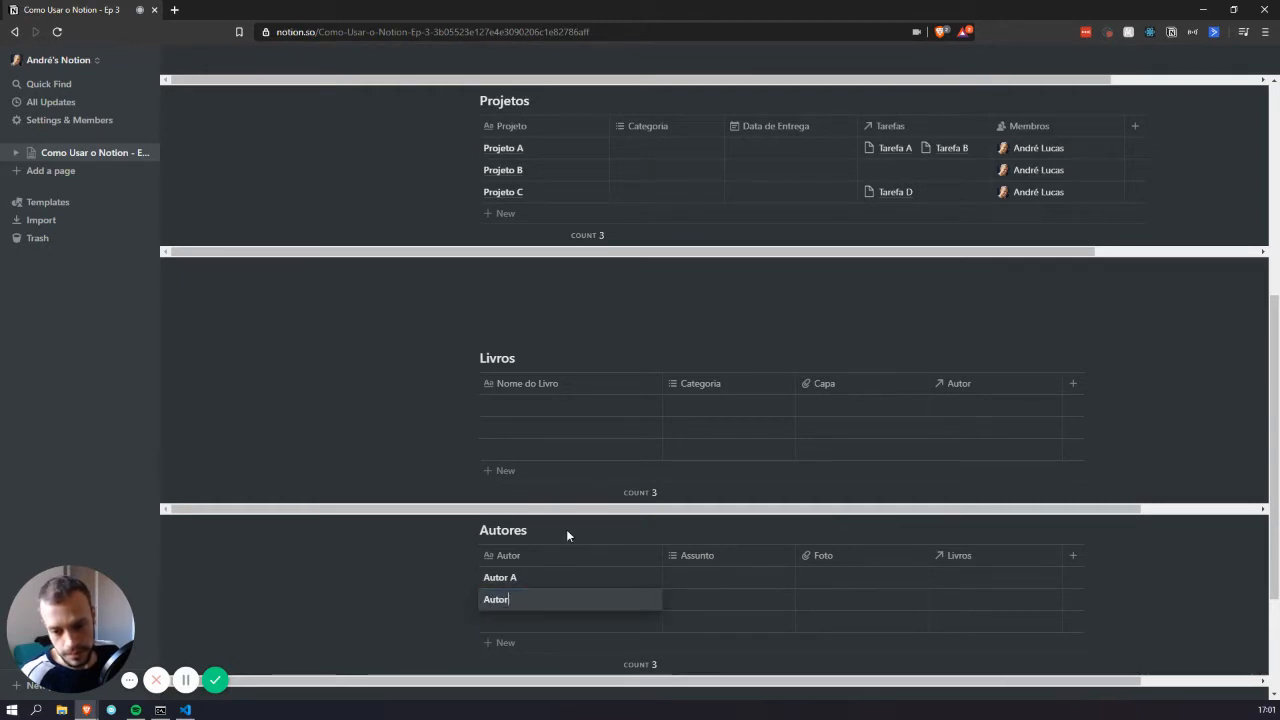
text( B)
key(Return)
key(Down)
text(Auro)
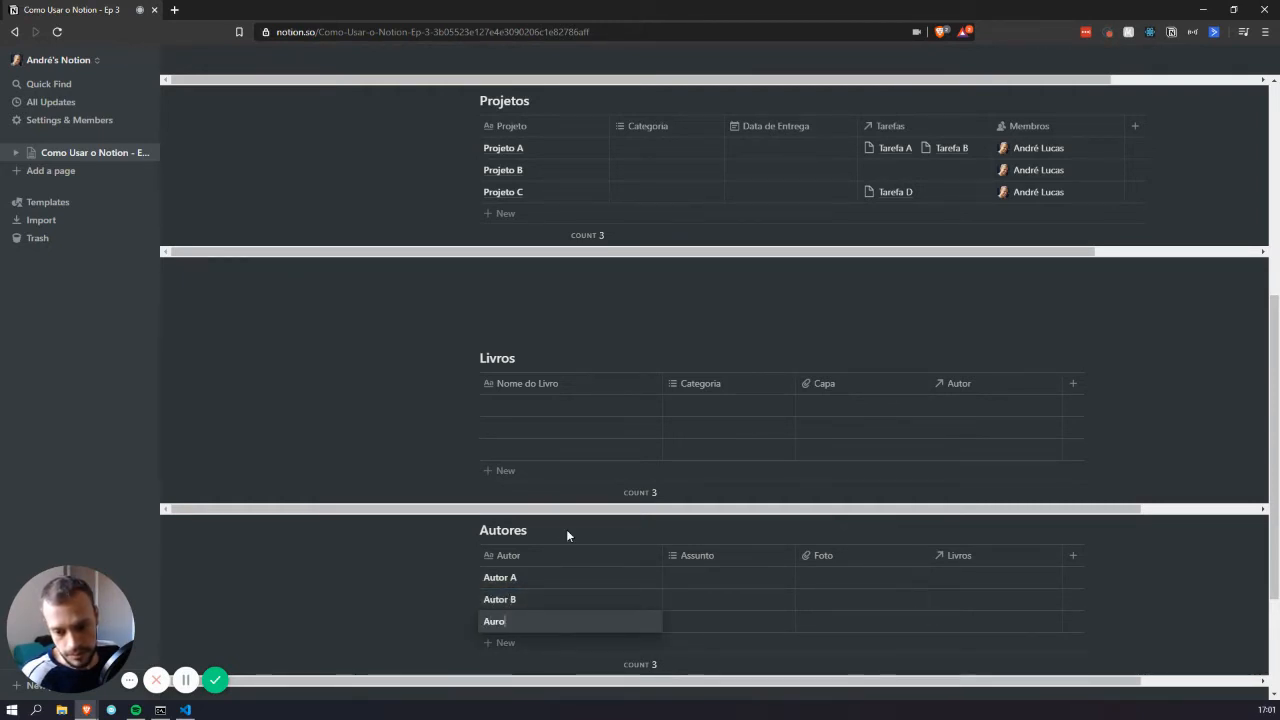
key(BackSpace)
key(BackSpace)
text(tor C)
key(Return)
key(Down)
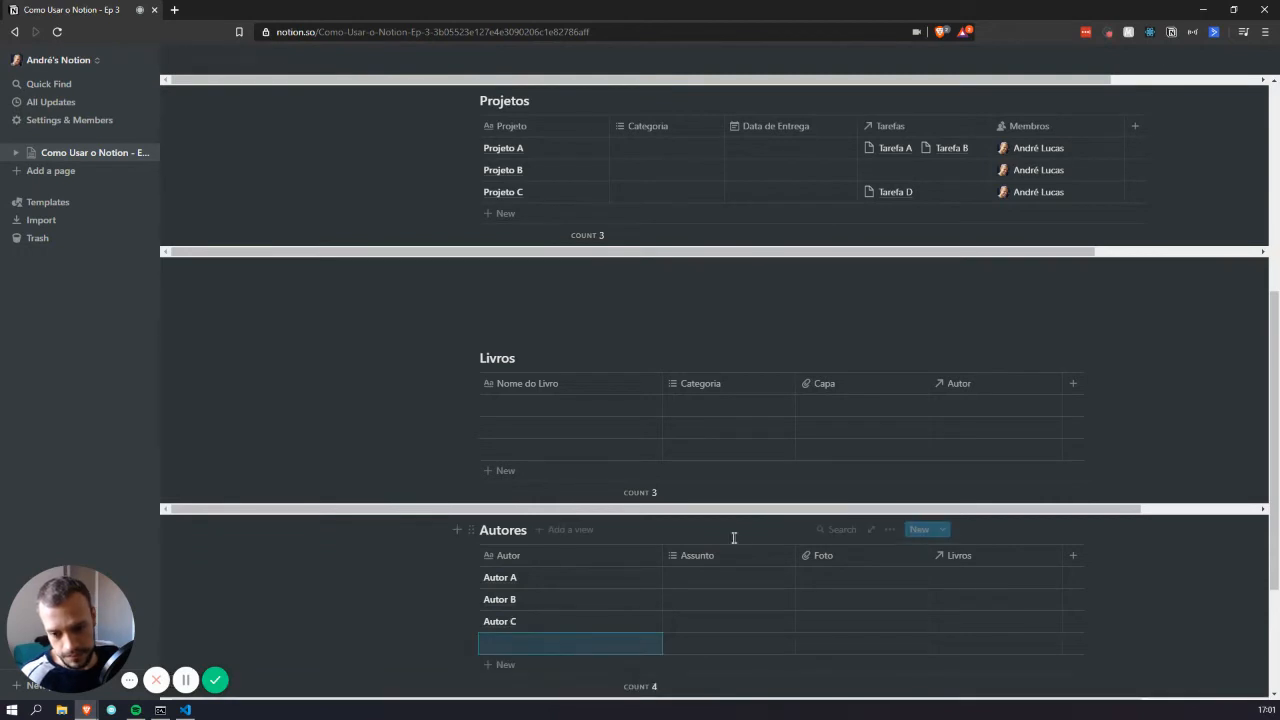
Enter Livro A, Livro B and Livro C in the Livros table's Nome do Livro column
click(522, 410)
text(Livro)
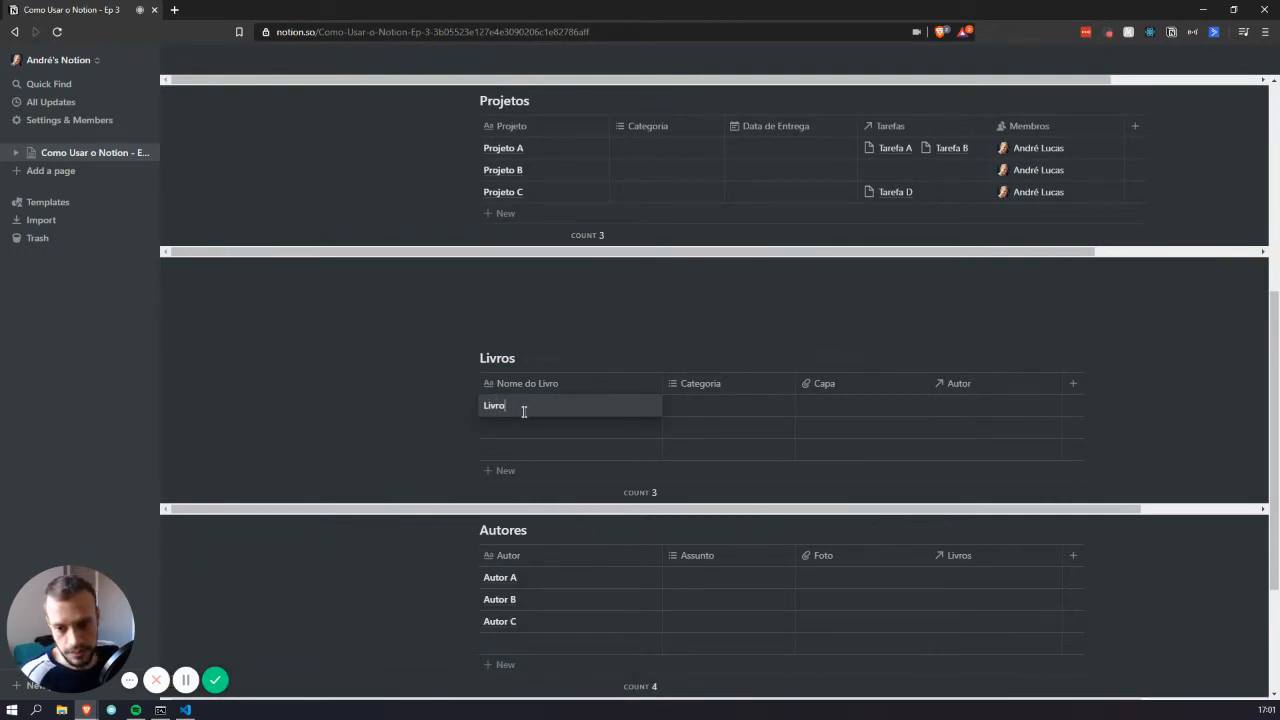
text( A)
key(Return)
key(Down)
text(Livro B)
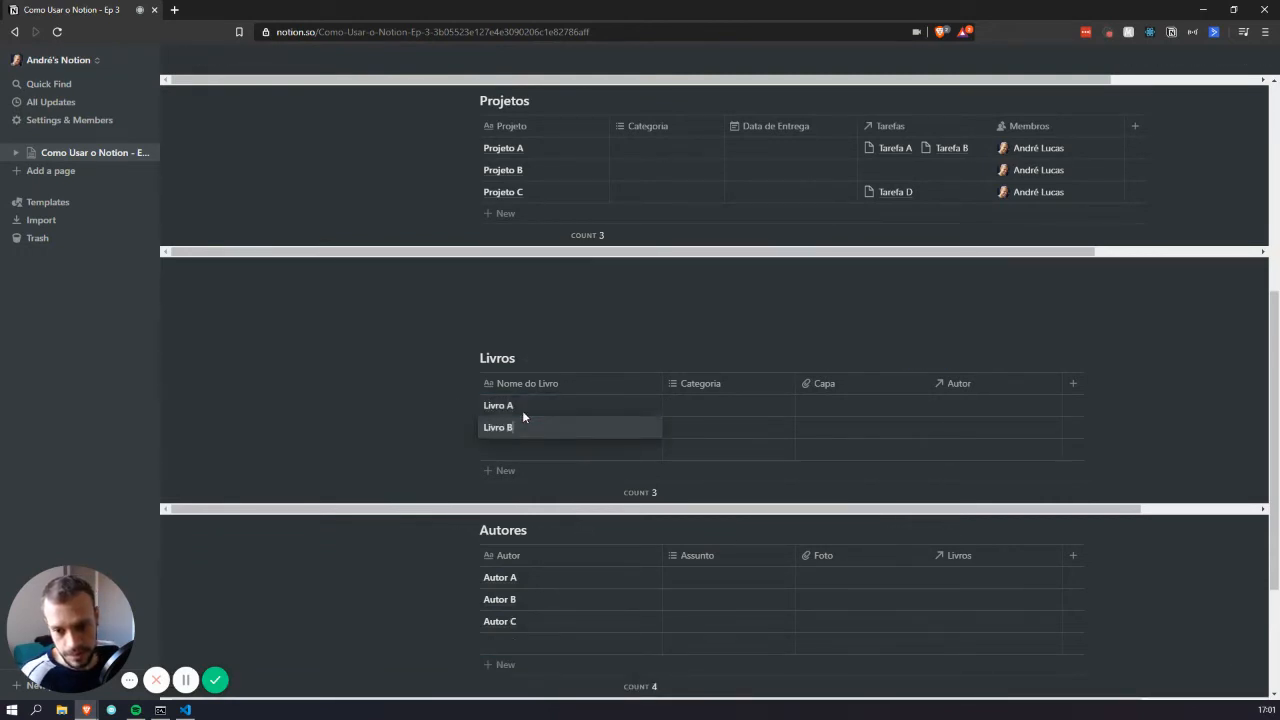
key(Return)
key(Down)
text(Livro C)
key(Return)
key(Down)
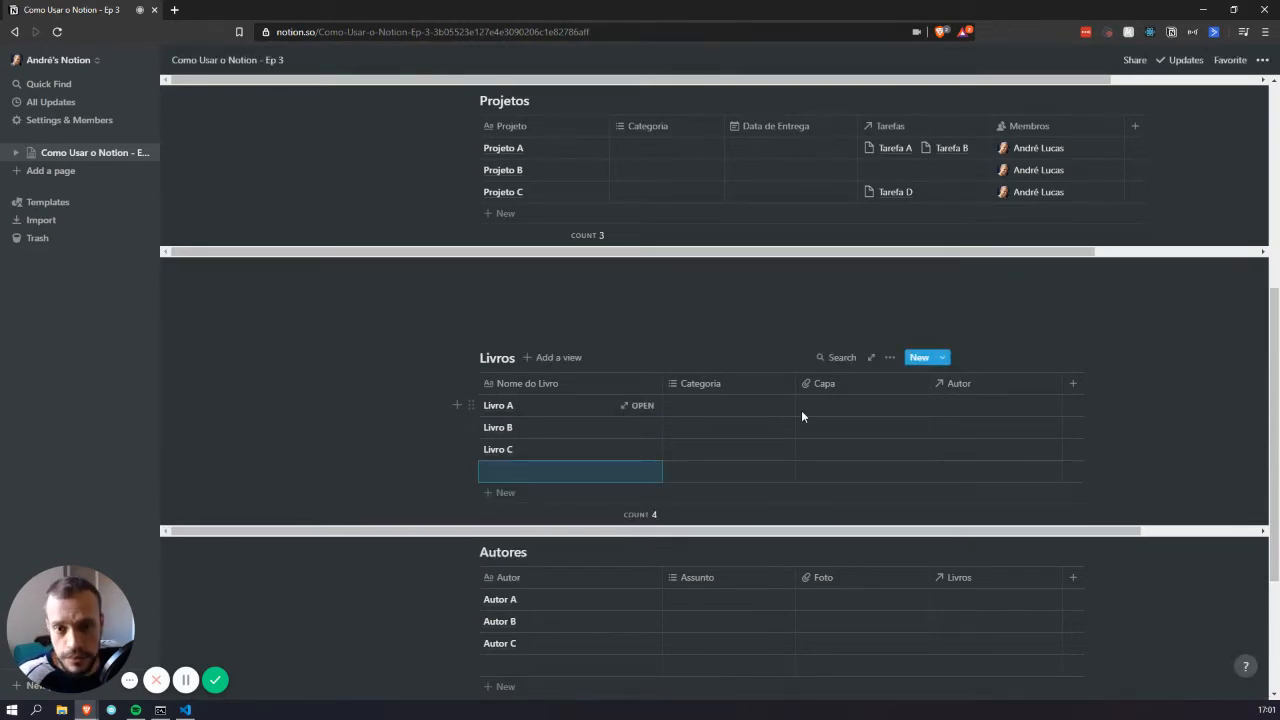
Set the Autor relation to Autor A for Livro A and Livro B, and Autor B for Livro C
click(956, 410)
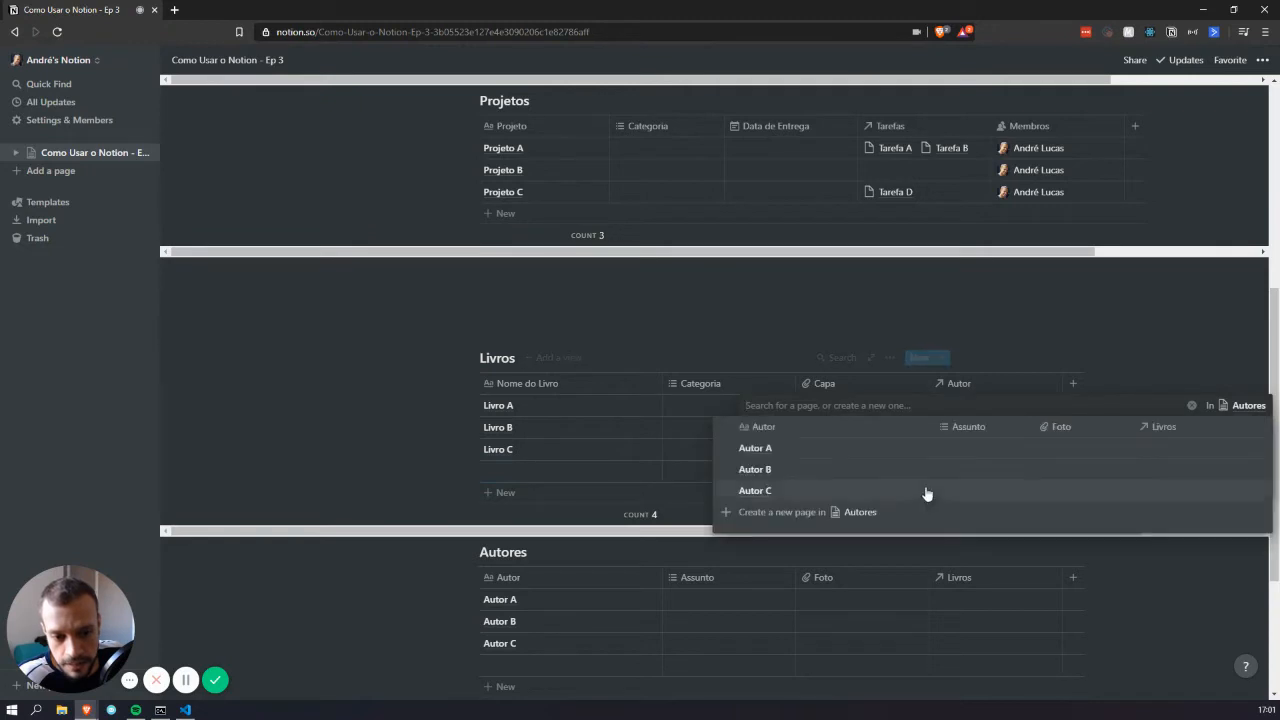
click(849, 449)
click(996, 316)
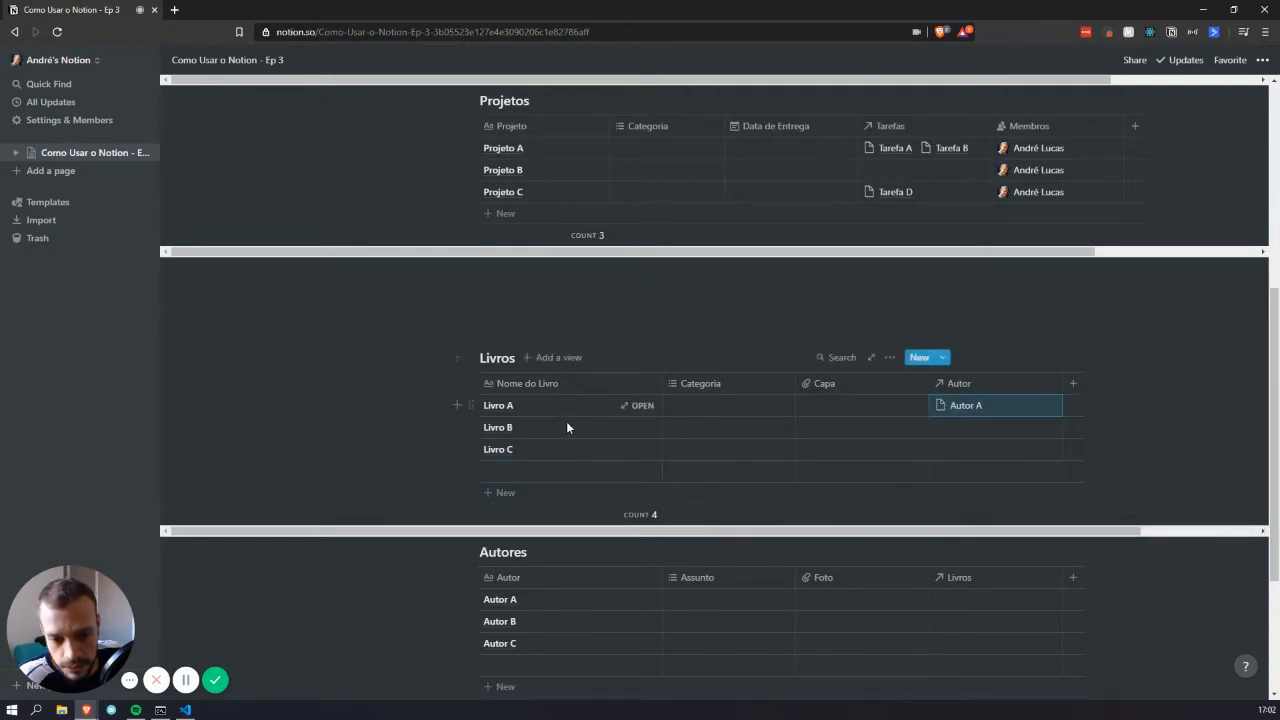
click(1000, 431)
click(790, 470)
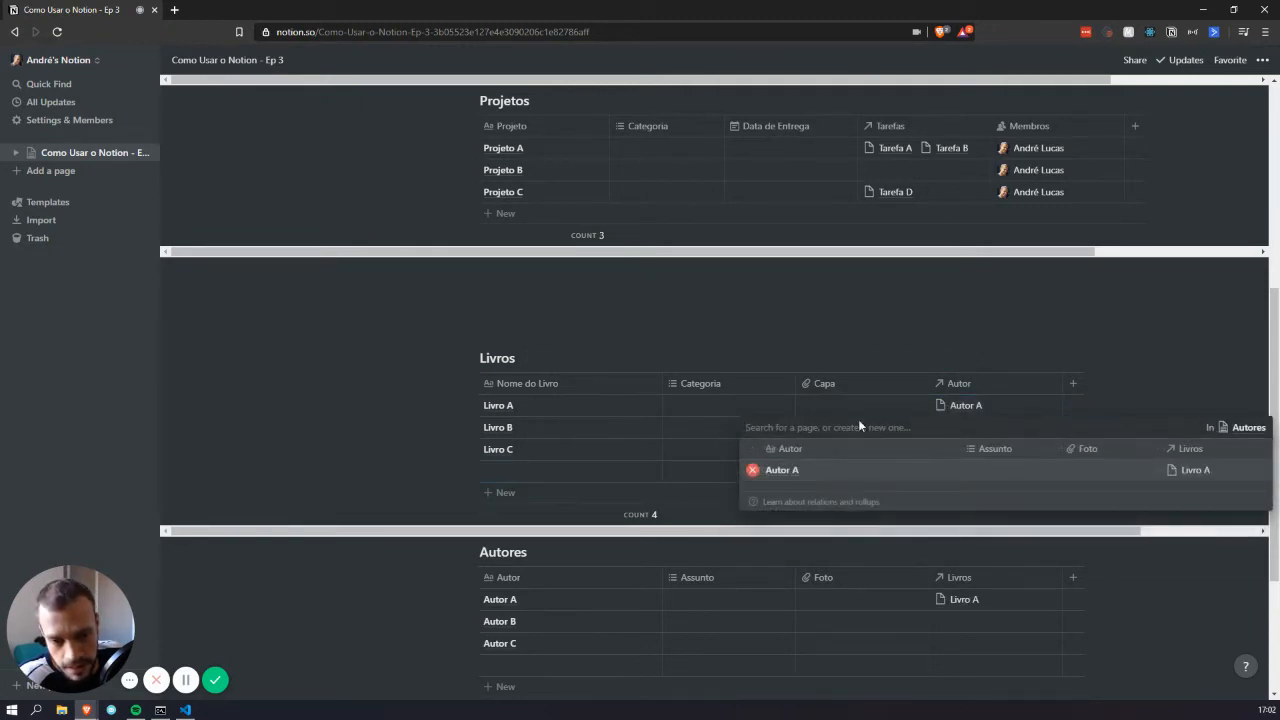
key(Escape)
click(955, 449)
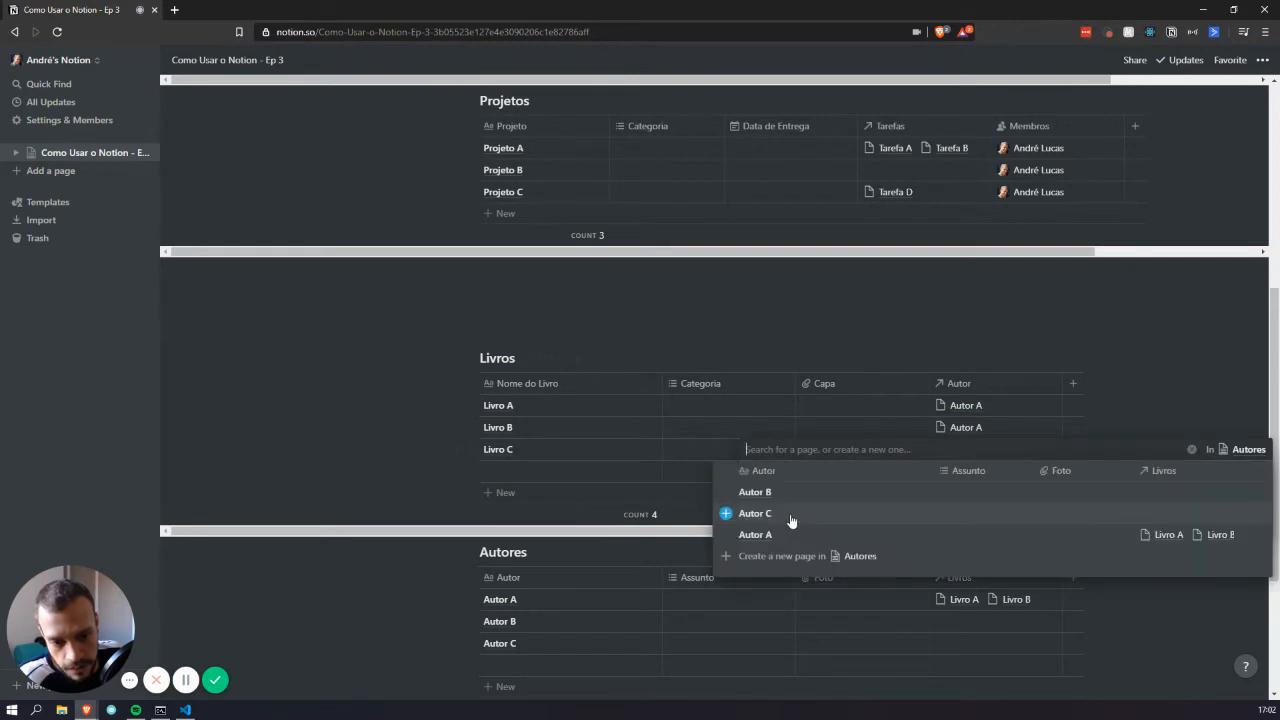
key(Escape)
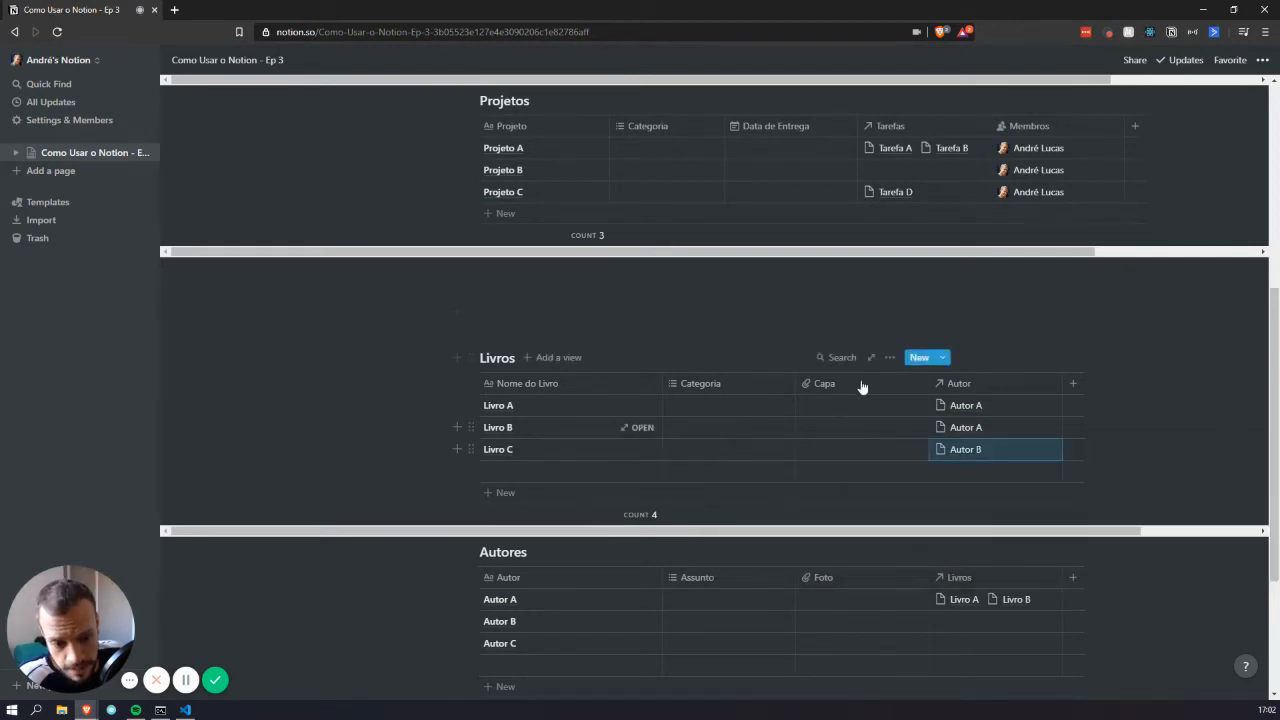
scroll(857, 386, down, 1)
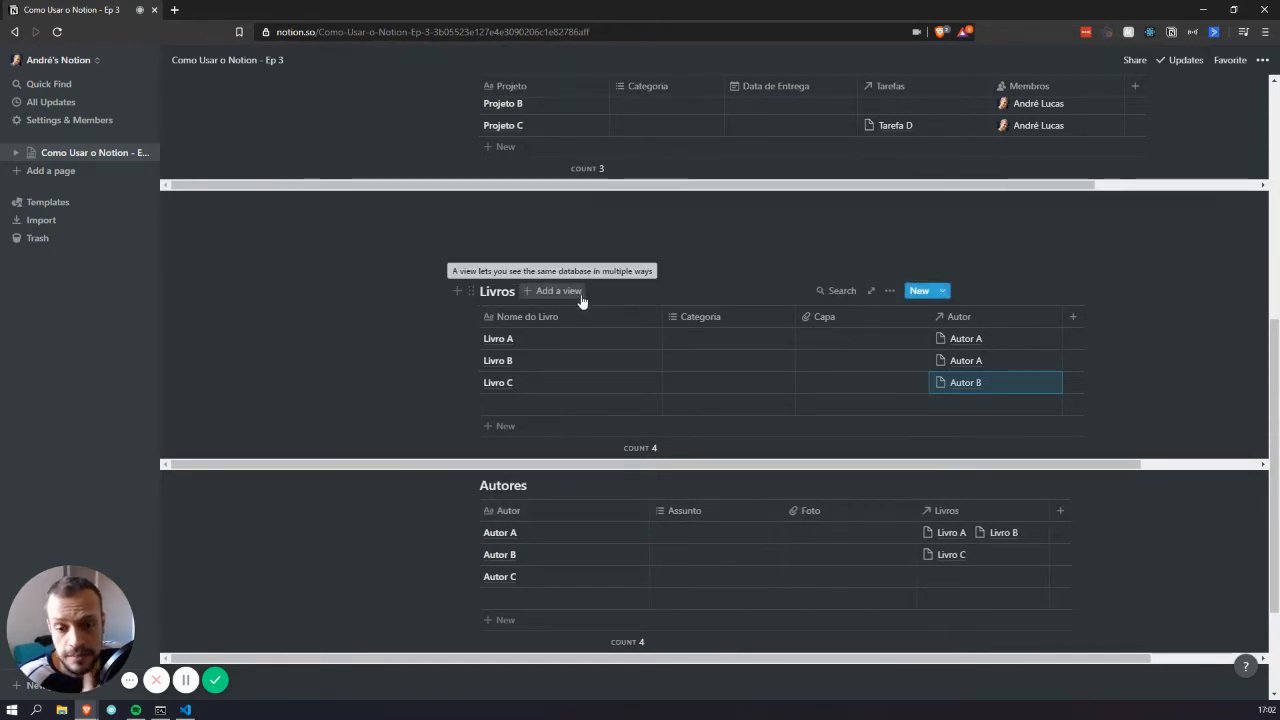
scroll(777, 343, down, 1)
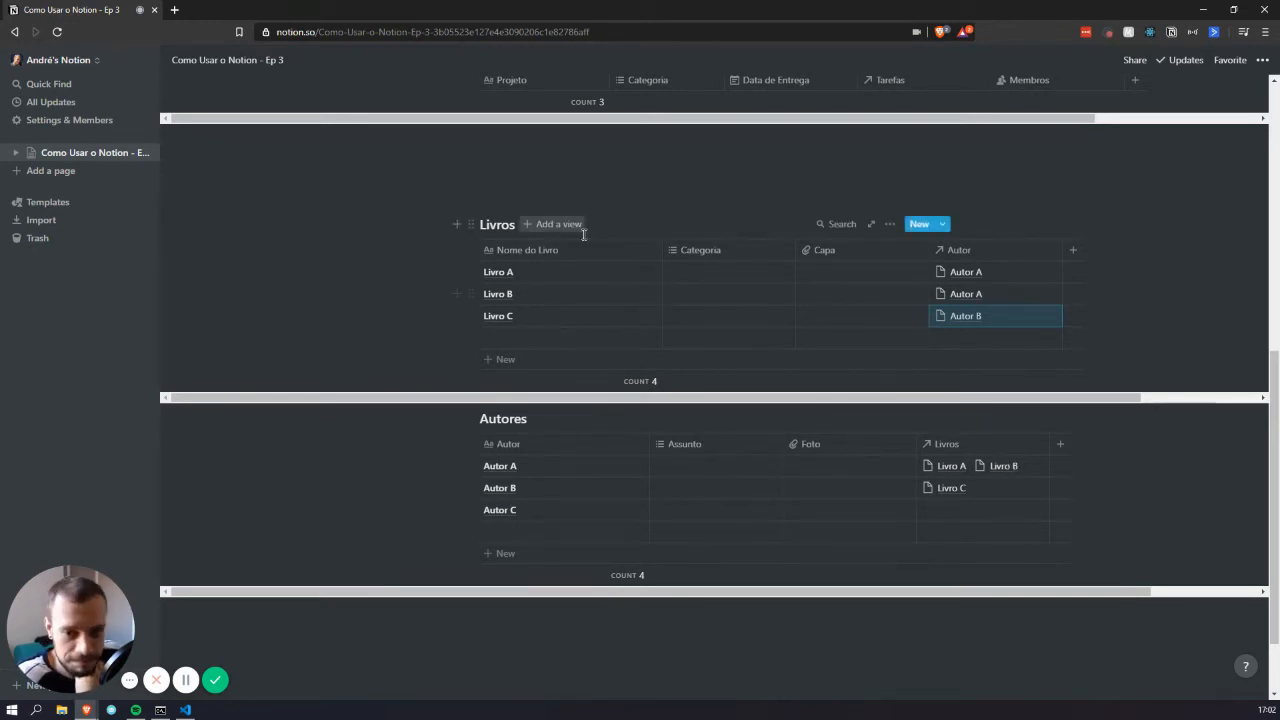
drag(583, 174, 663, 634)
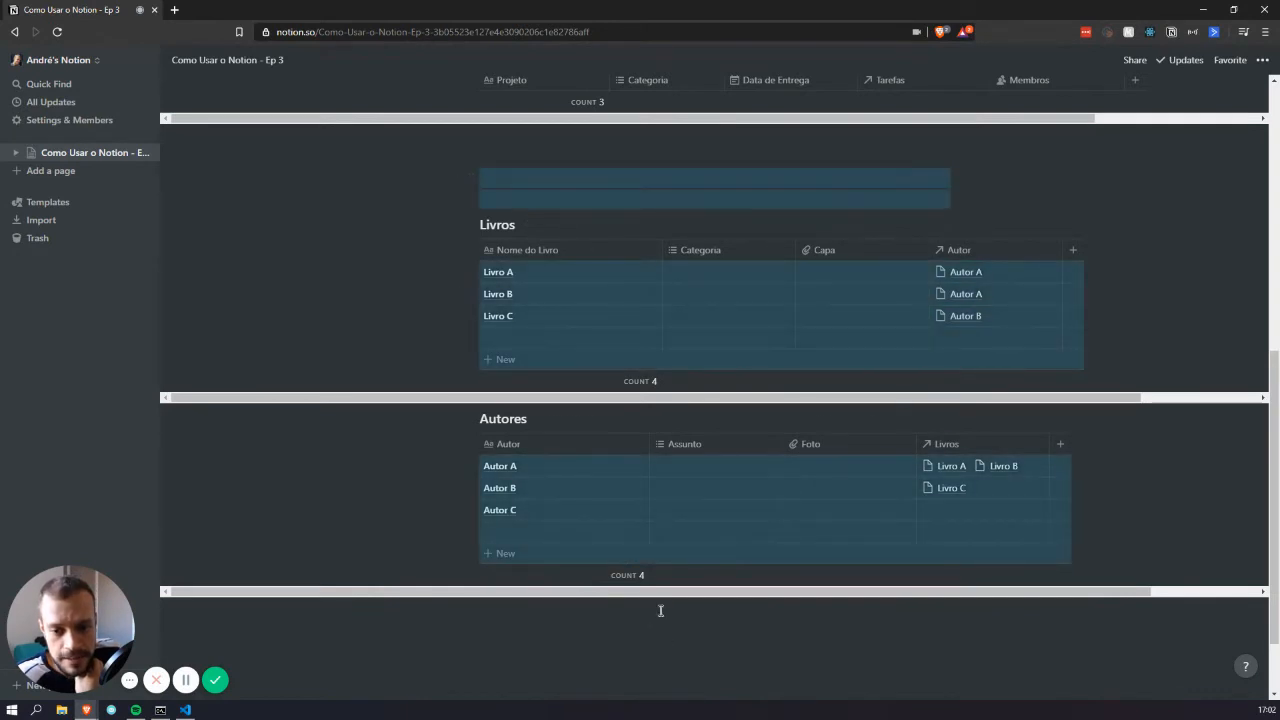
scroll(614, 289, up, 3)
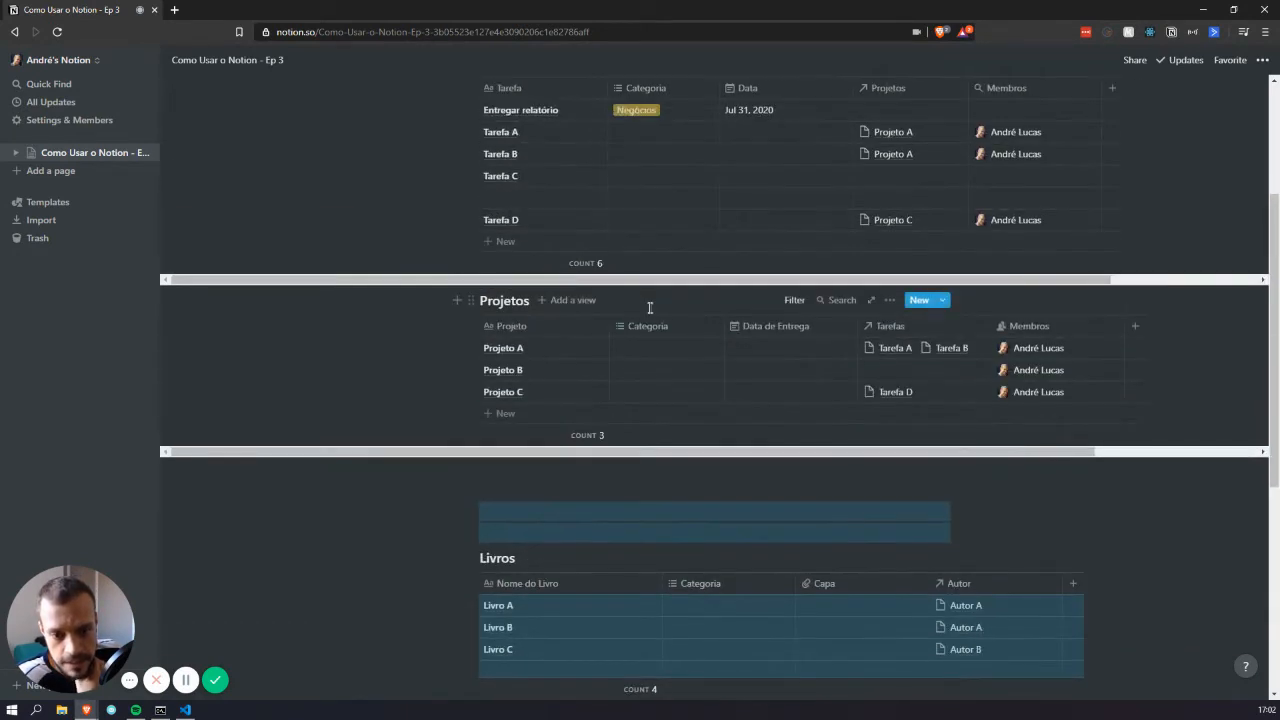
scroll(1131, 309, up, 2)
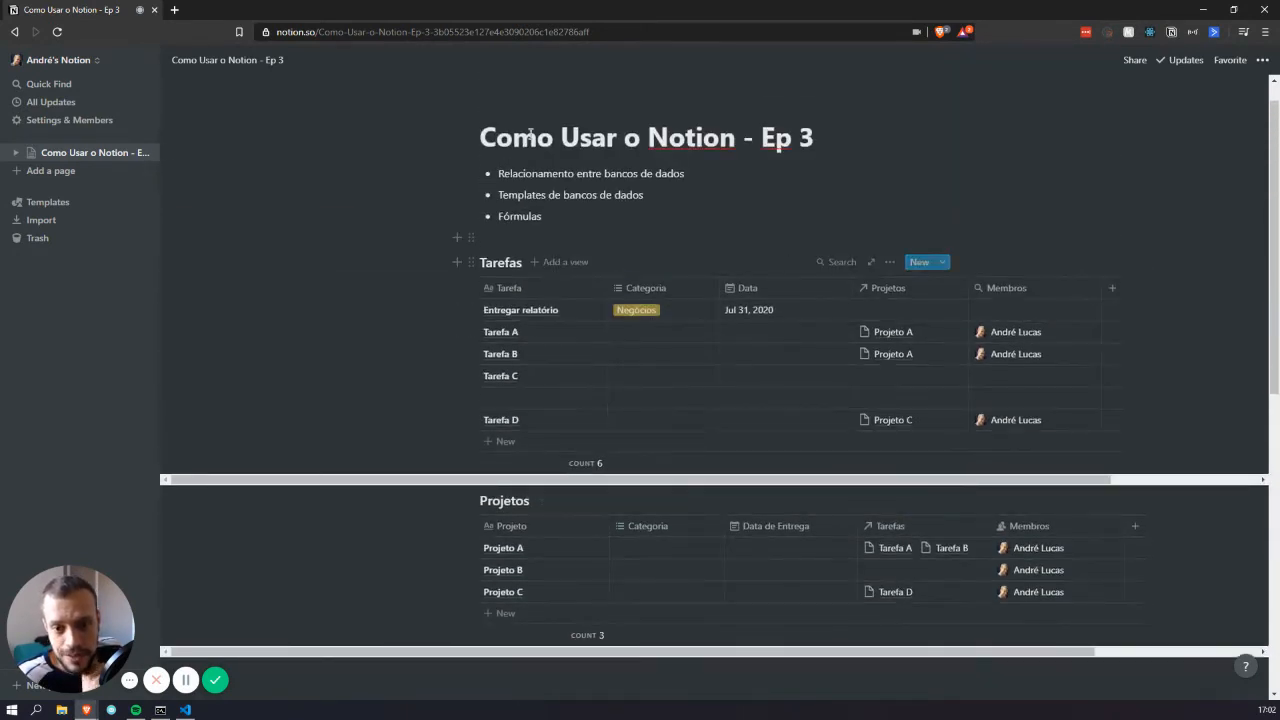
triple_click(533, 196)
click(706, 200)
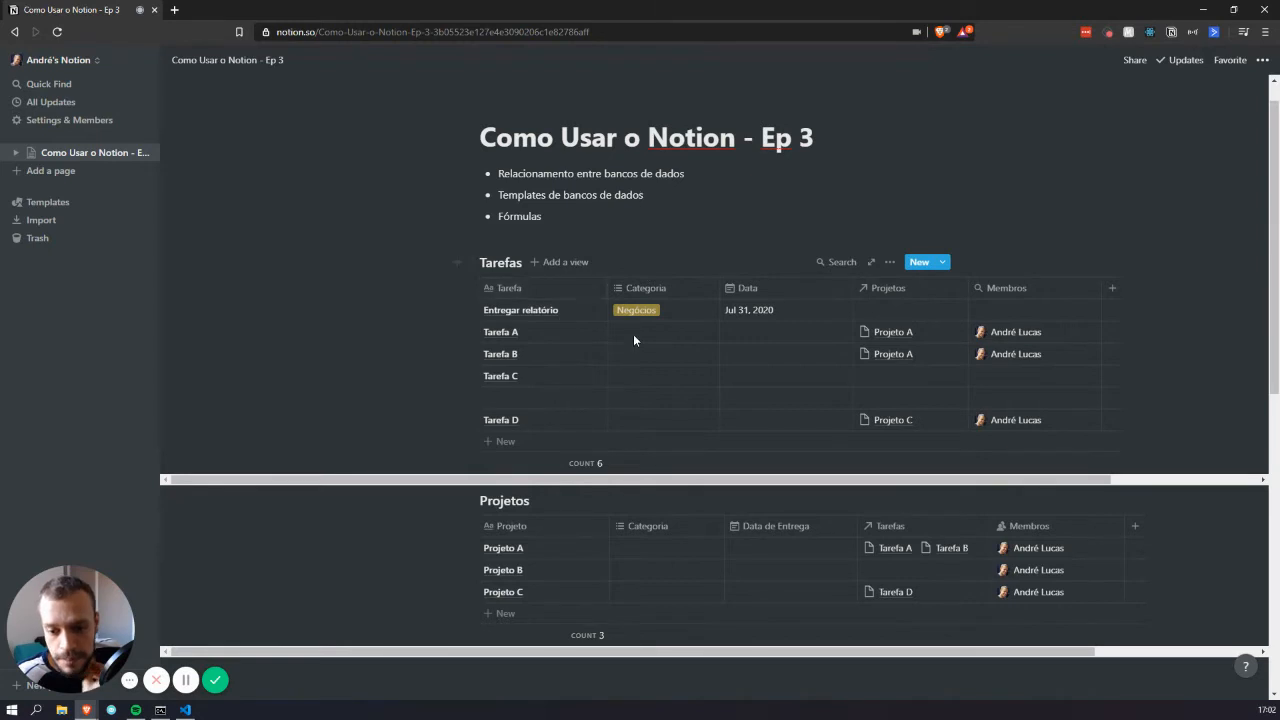
scroll(634, 337, down, 1)
mouse_move(577, 416)
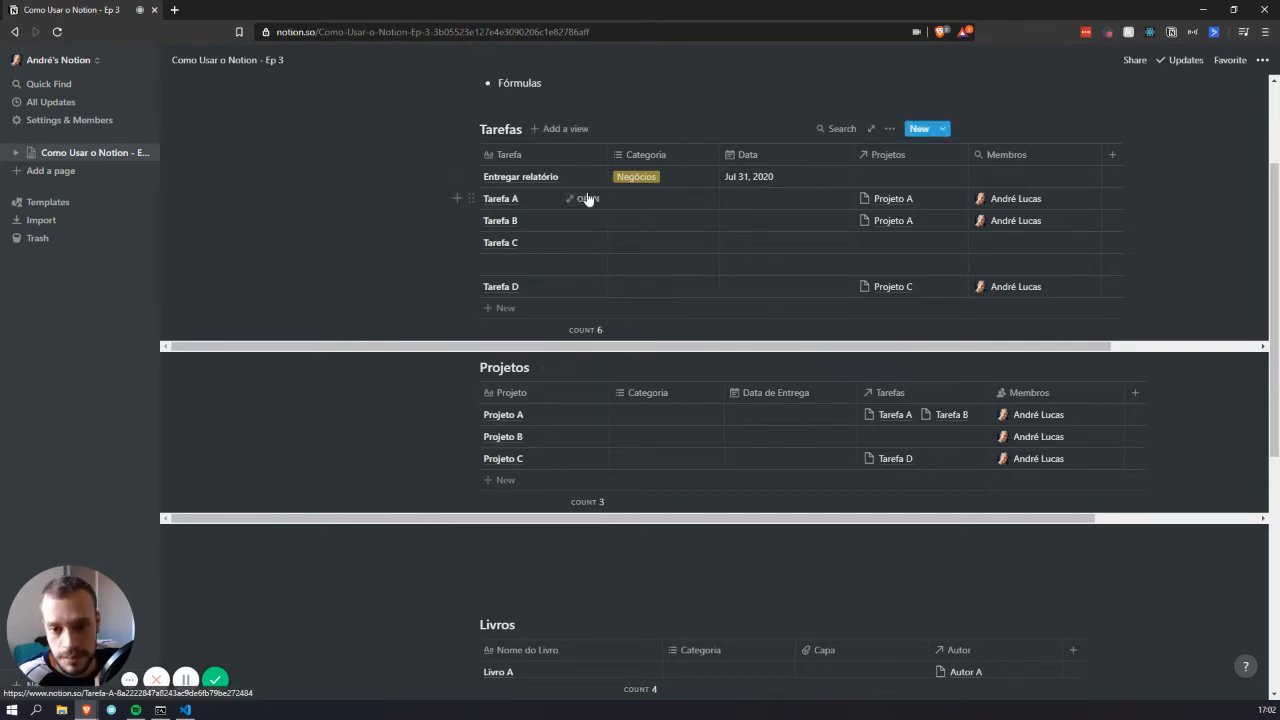
Add a to-do checklist of placeholder items to the Tarefa A page
click(583, 200)
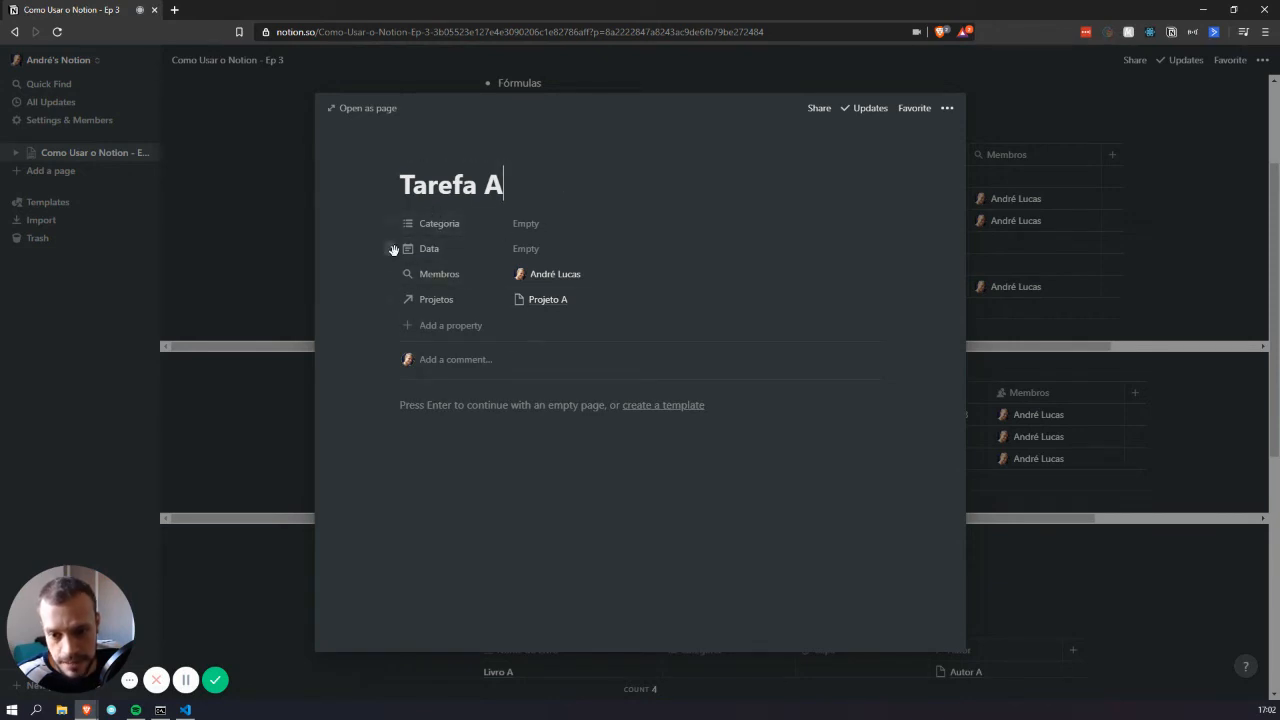
click(466, 404)
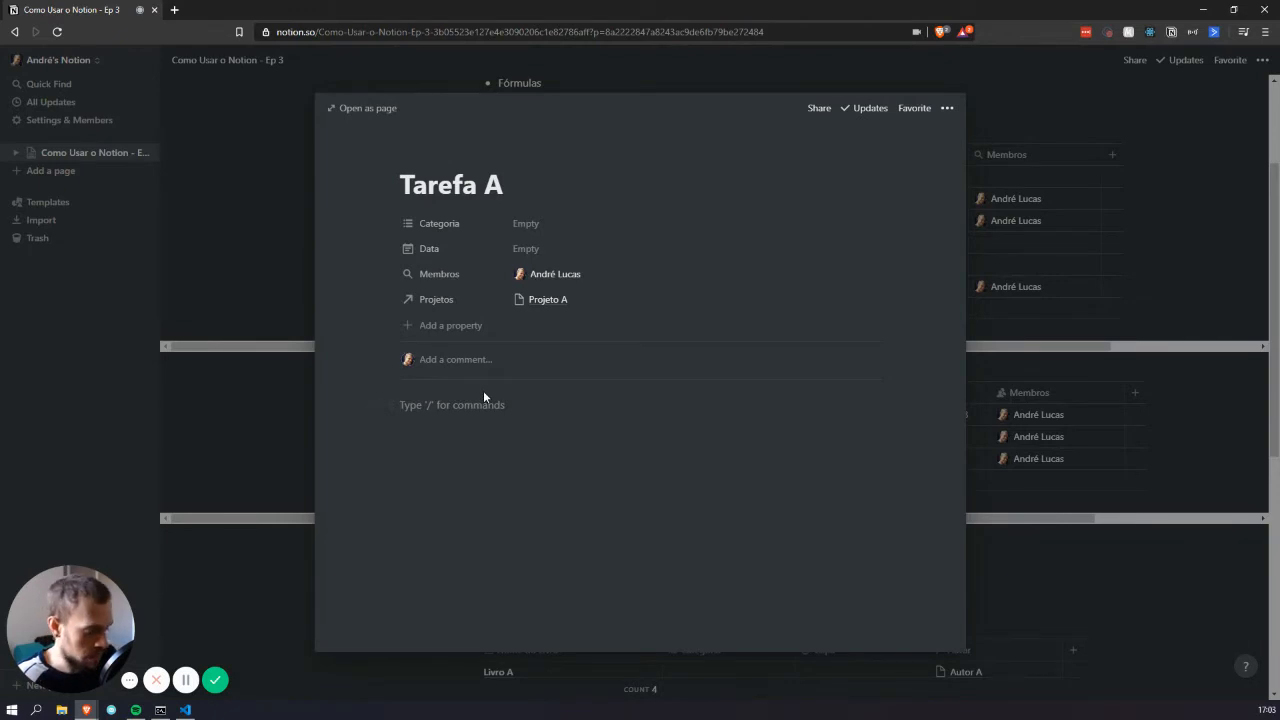
text(/che)
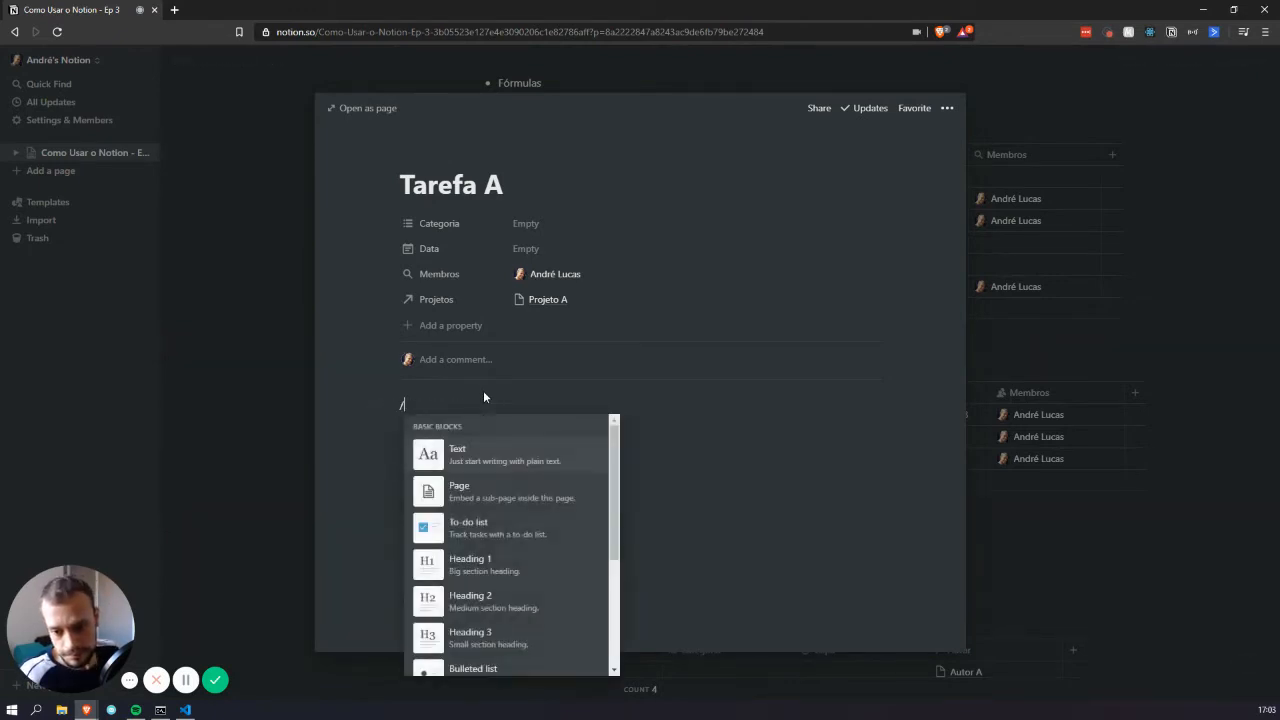
key(Return)
text(fasdf)
key(Return)
text(fdsa)
key(Return)
text(sdfa)
key(Return)
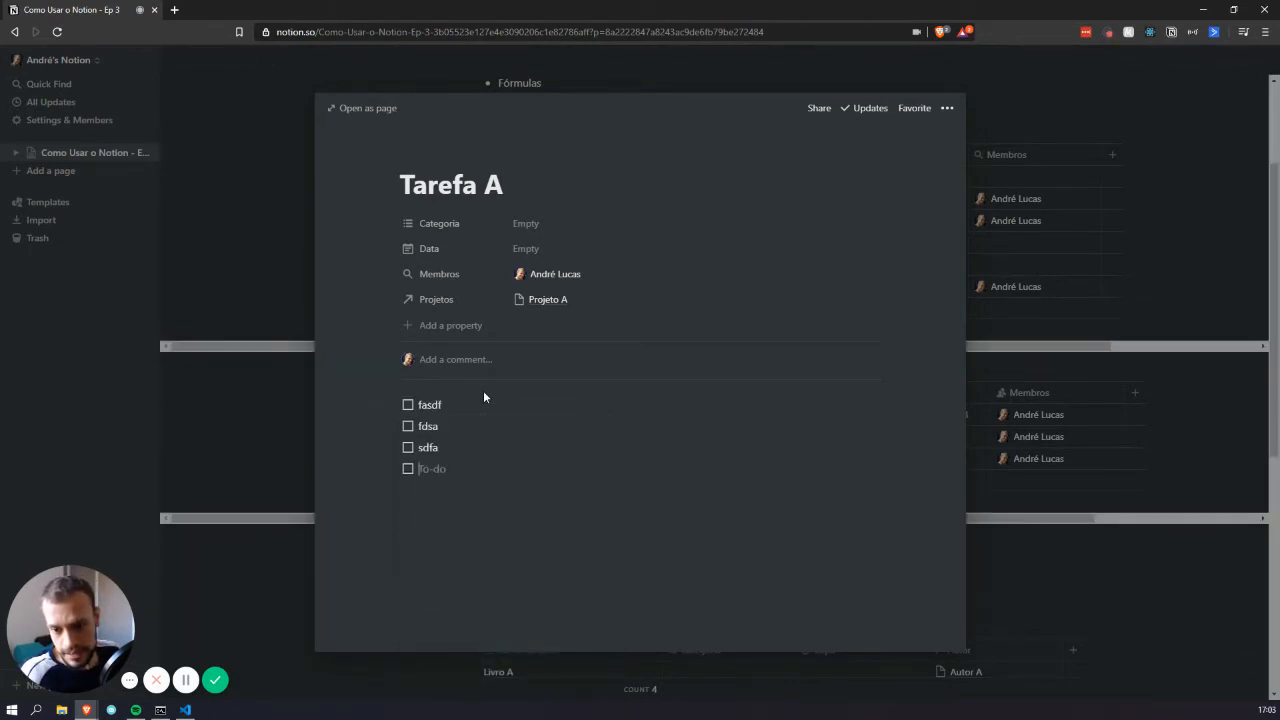
text(asdf asdf)
key(Return)
key(Return)
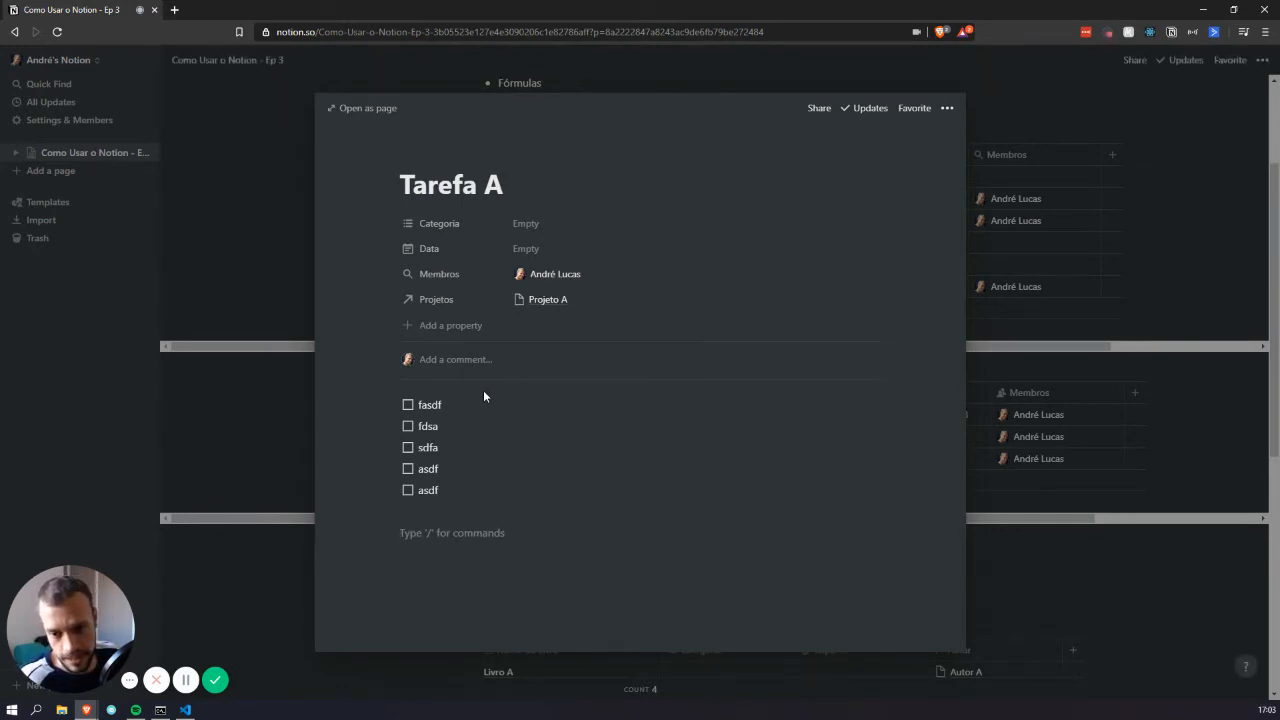
text(Informções)
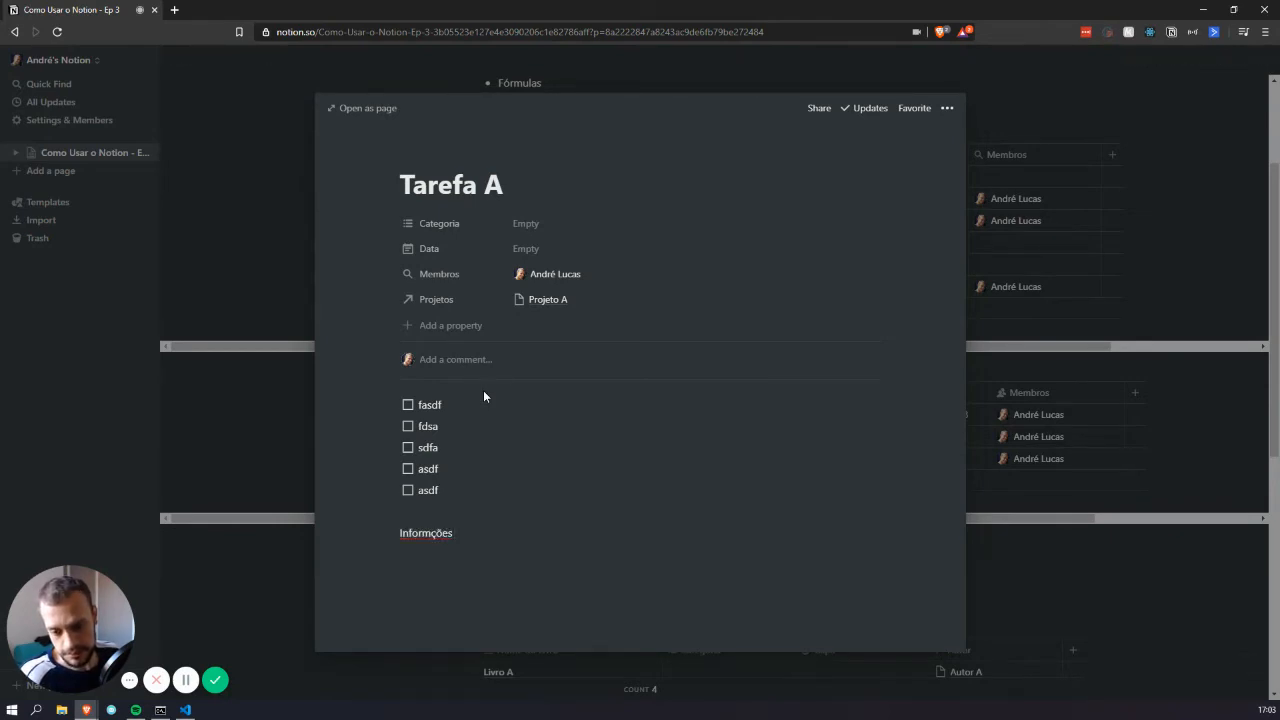
text( sadkjlfasç)
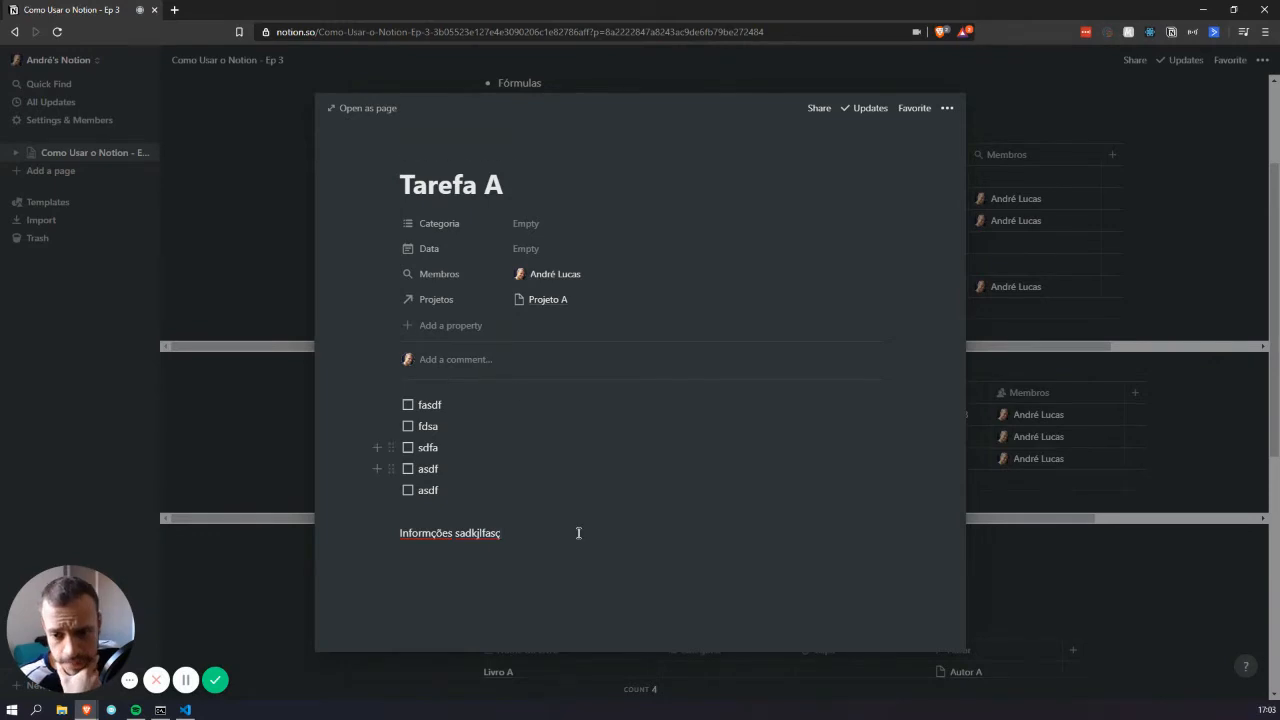
drag(626, 644, 418, 398)
click(1035, 257)
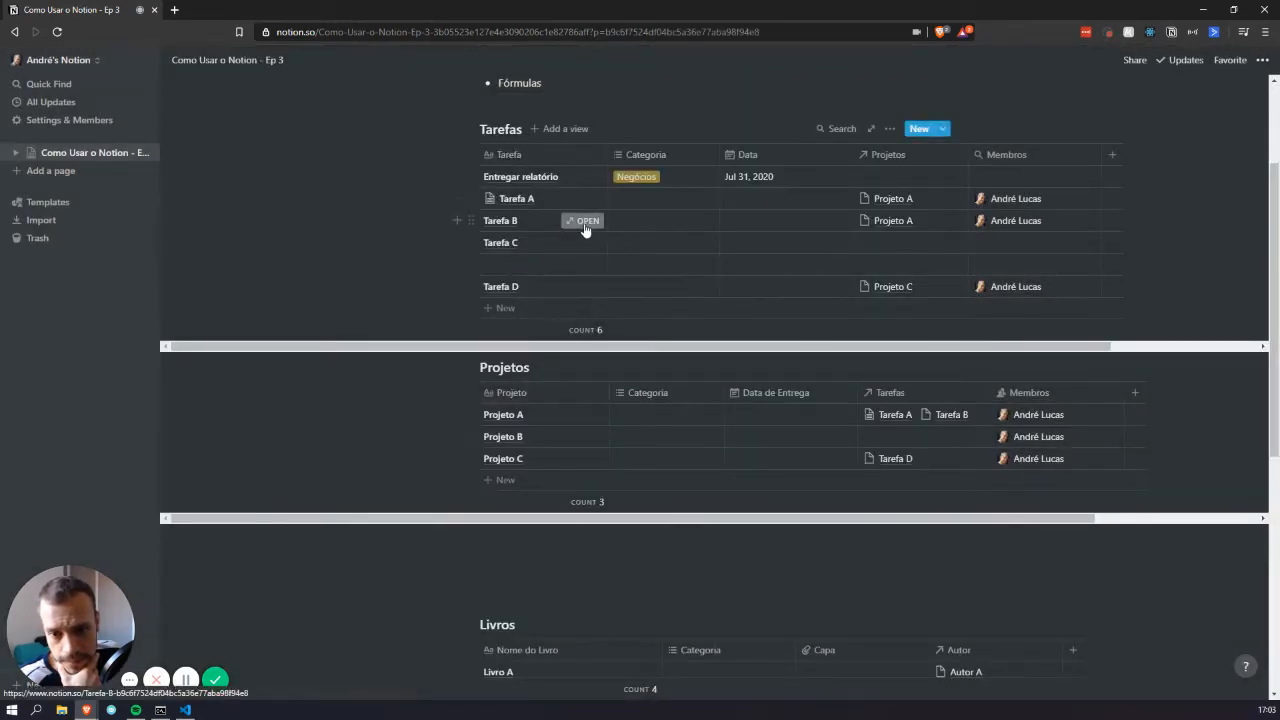
Add a to-do checklist with placeholder text to the Tarefa B page
click(584, 220)
click(461, 404)
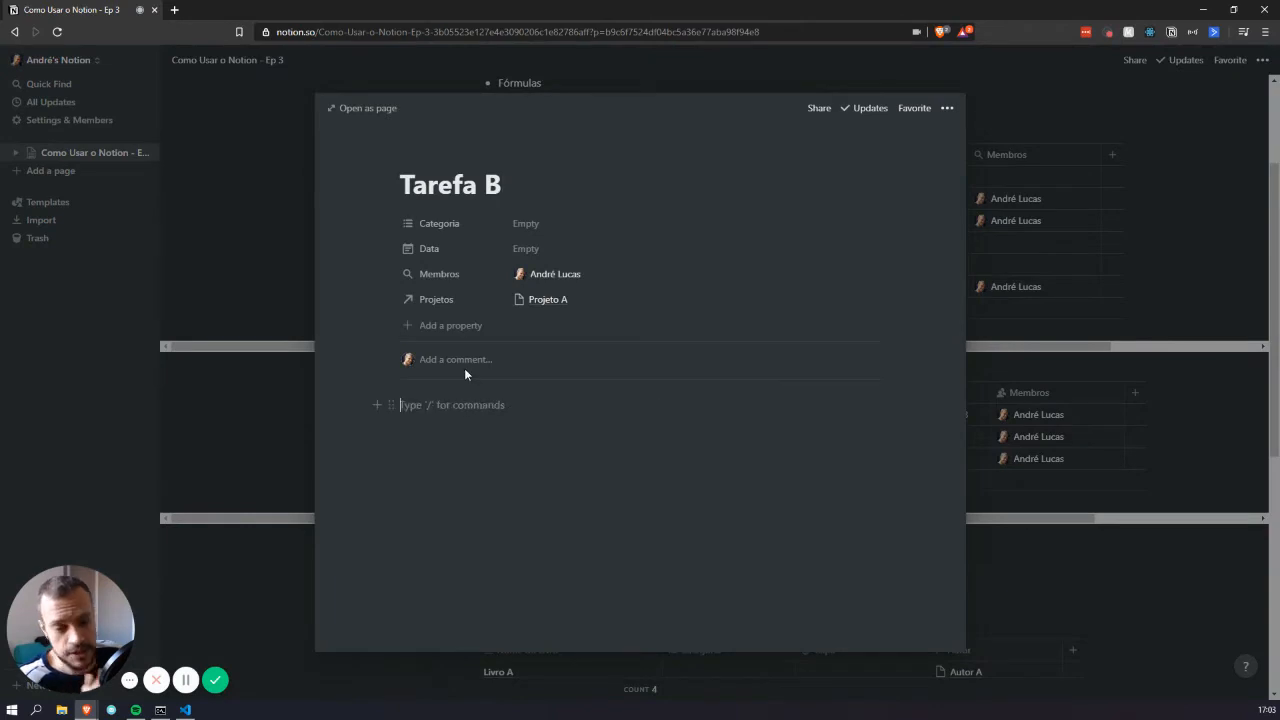
text(/to)
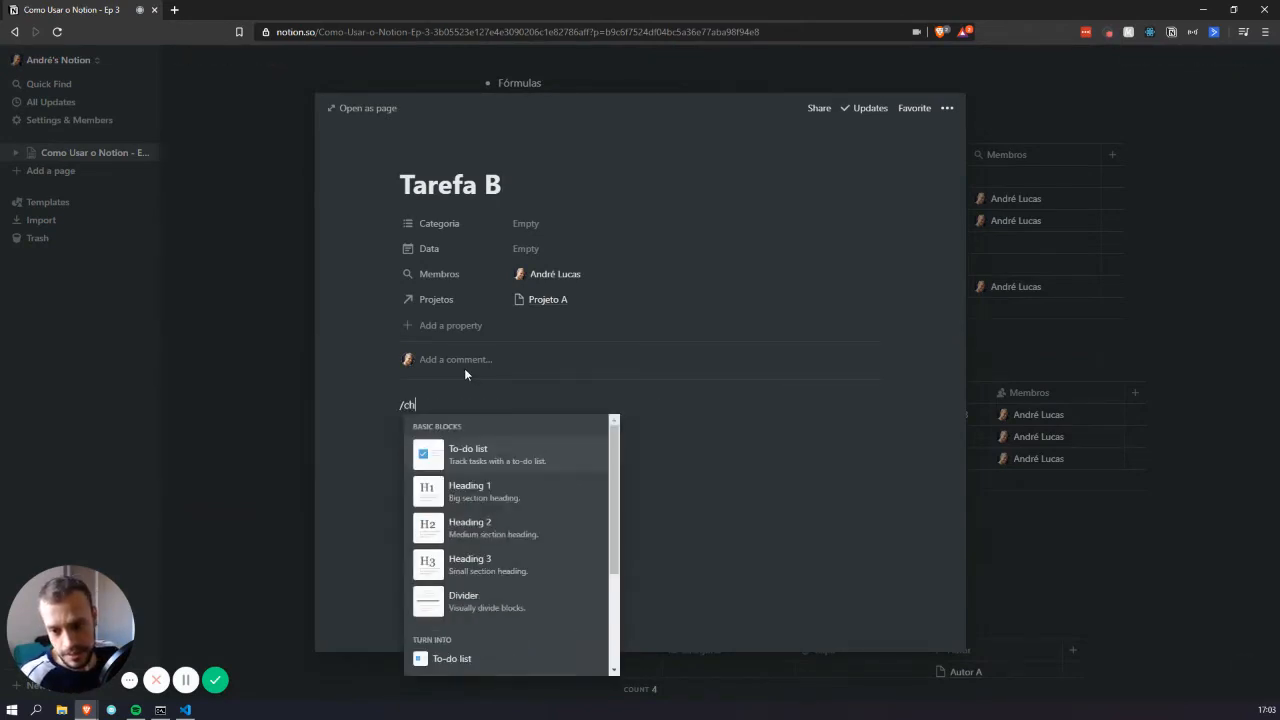
key(Return)
text(fsad fas sda as d)
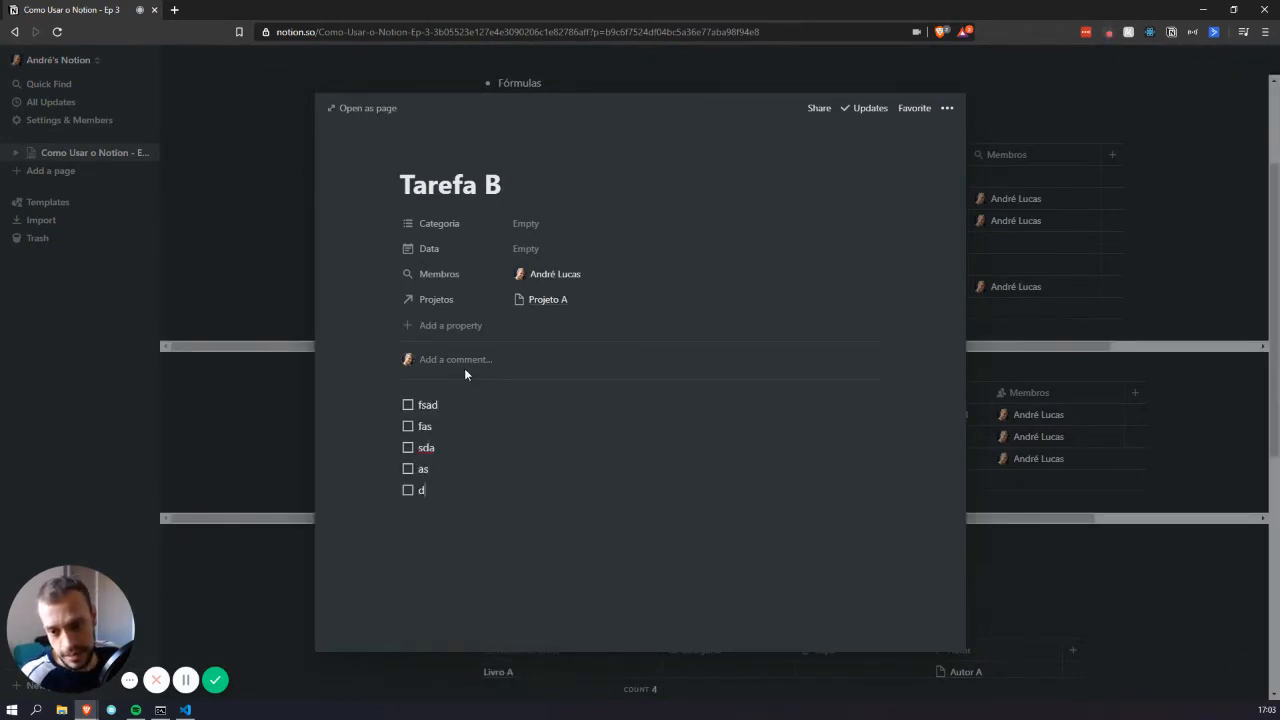
click(1035, 314)
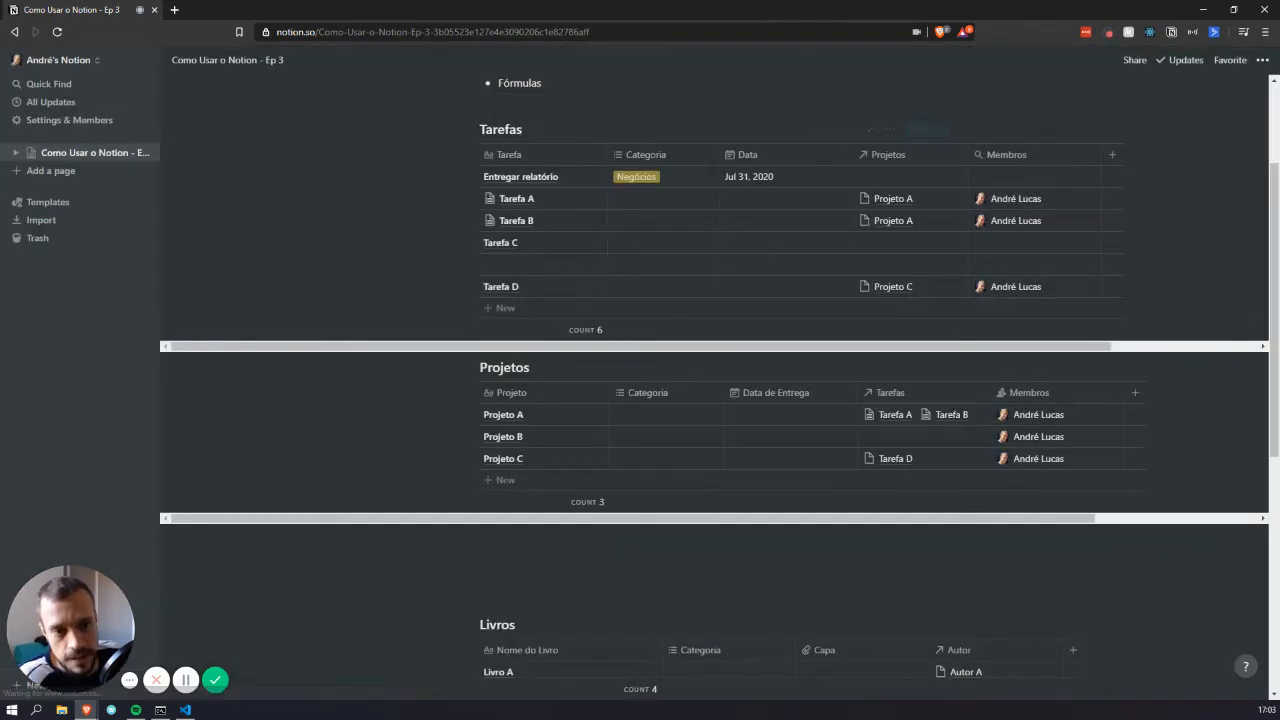
From the Tarefas database's ••• menu, open Templates and start a New template
scroll(699, 265, up, 1)
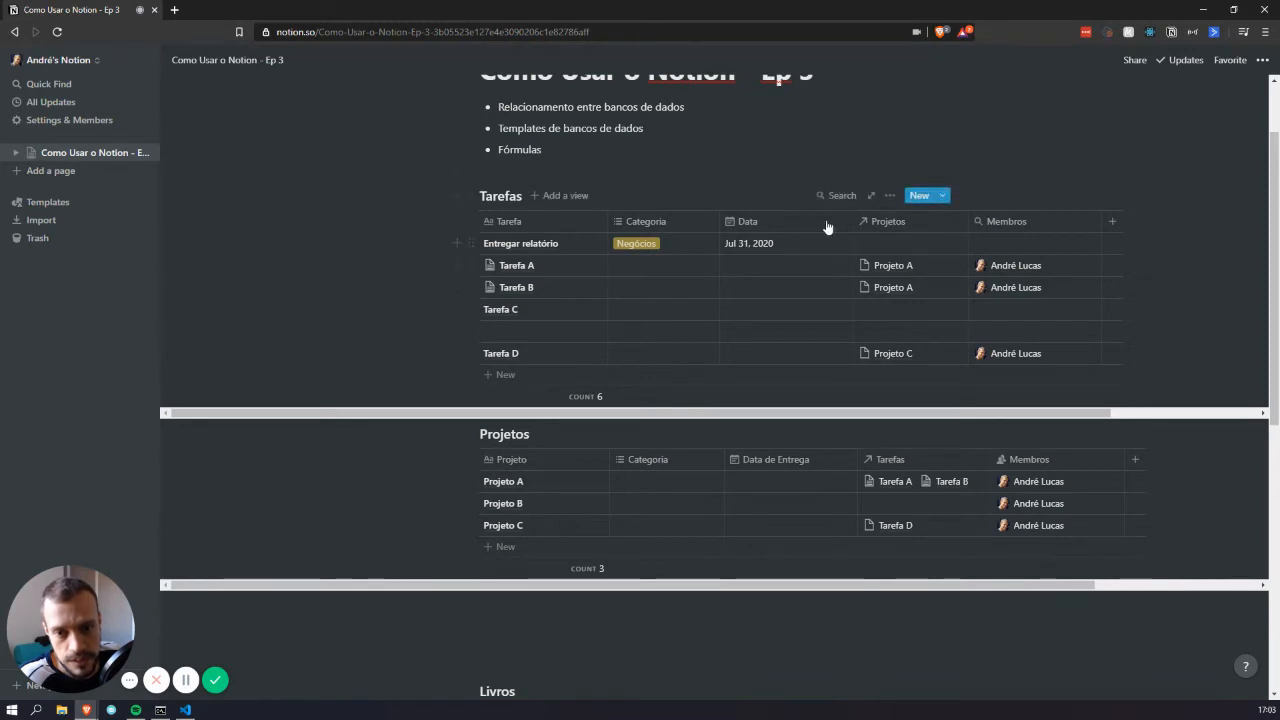
click(889, 196)
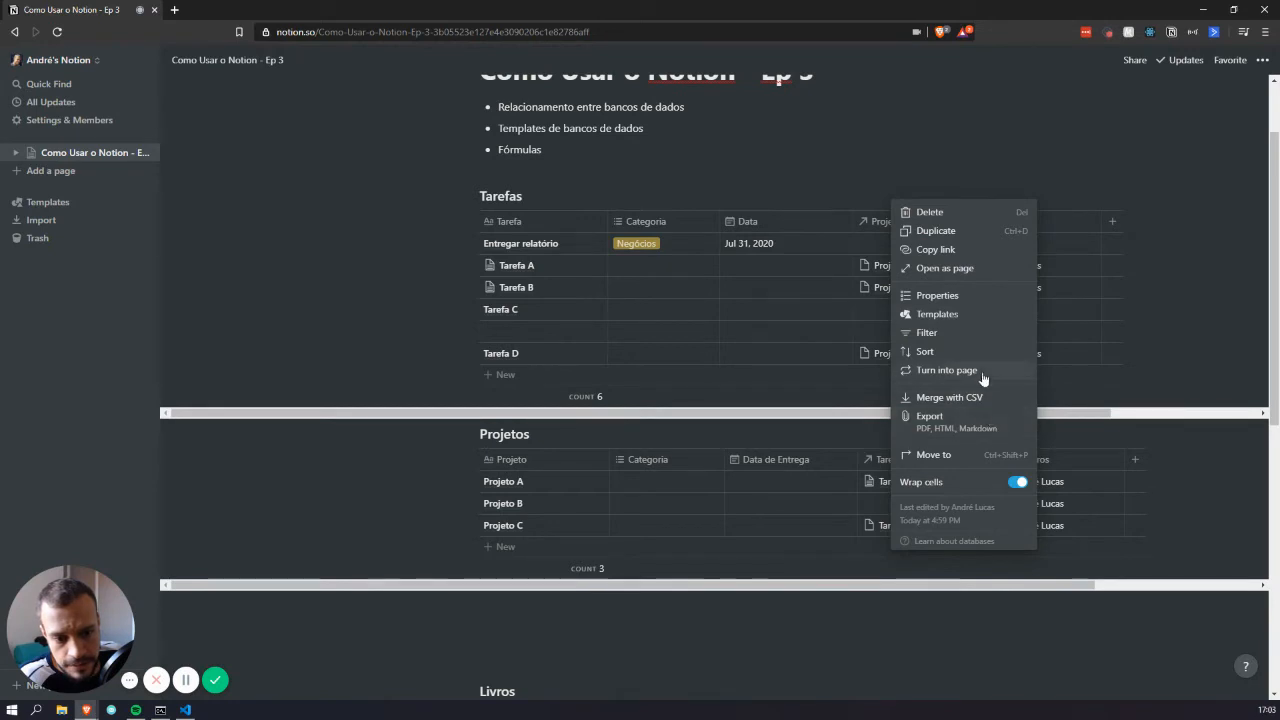
click(975, 317)
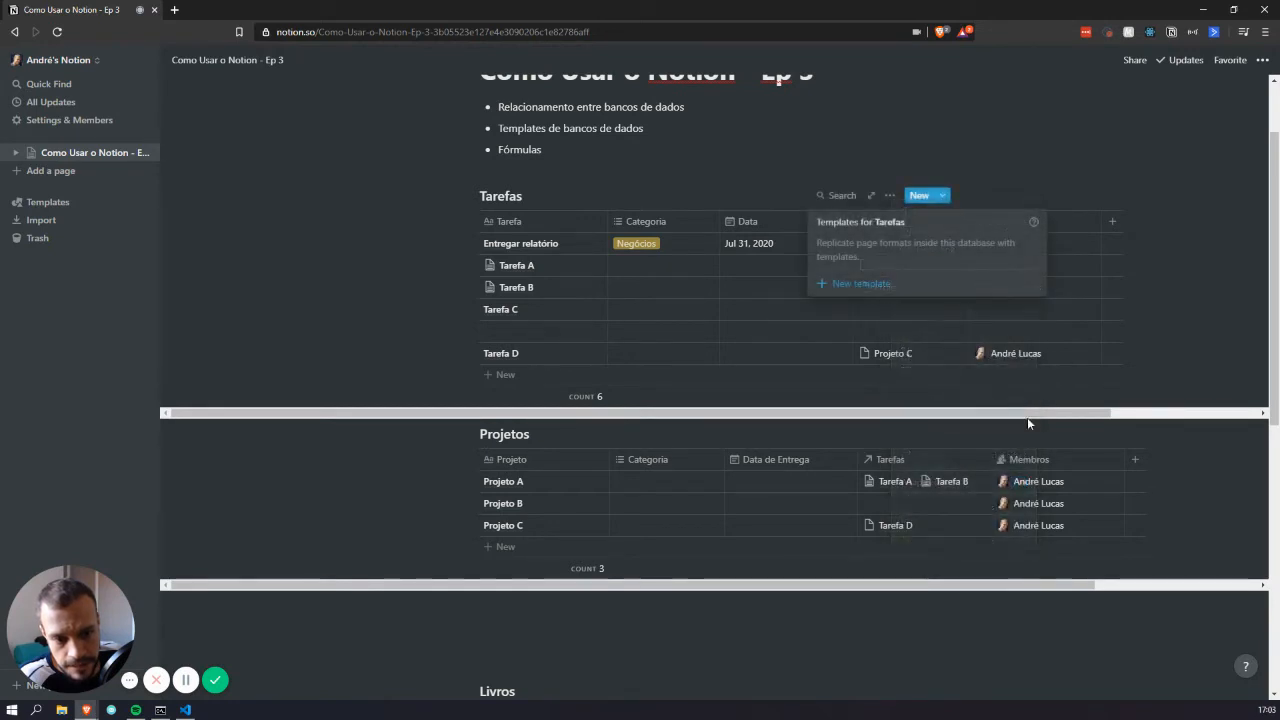
click(851, 288)
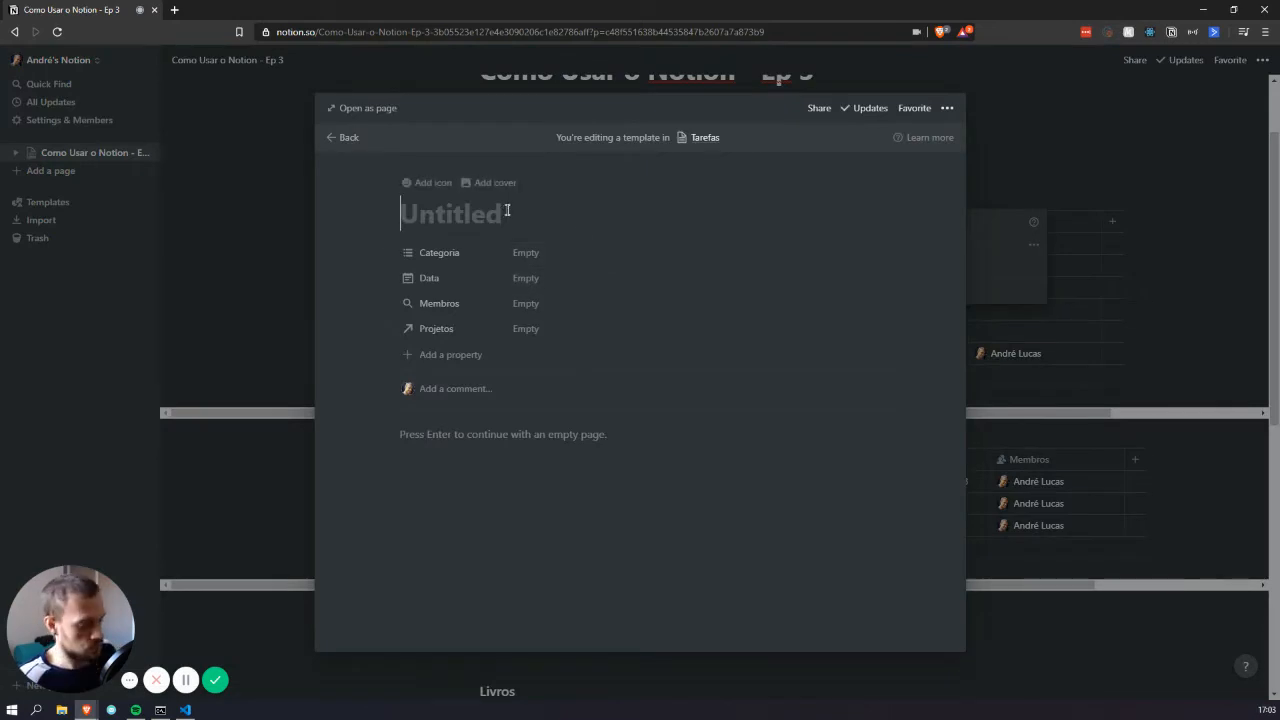
Title the template 'Nova Tarefa' and add a 'Sub-tarefas' quote block to its body
text(Nova )
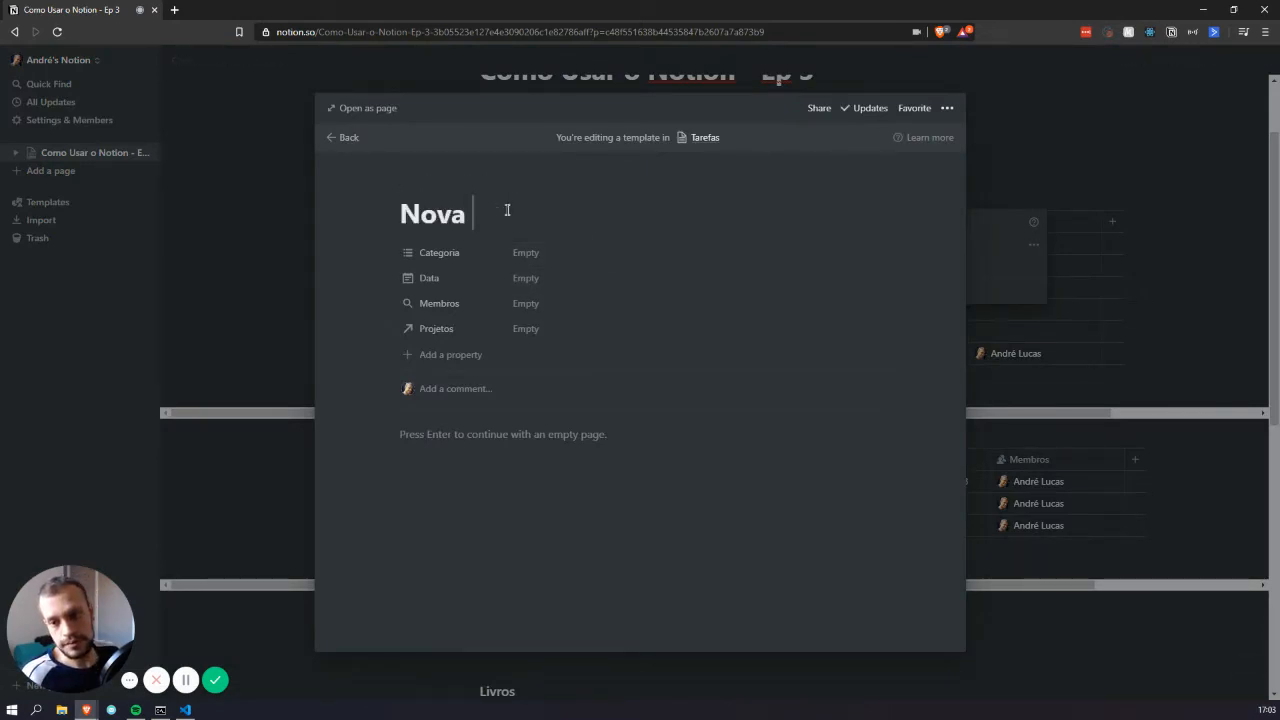
text(Tarefa)
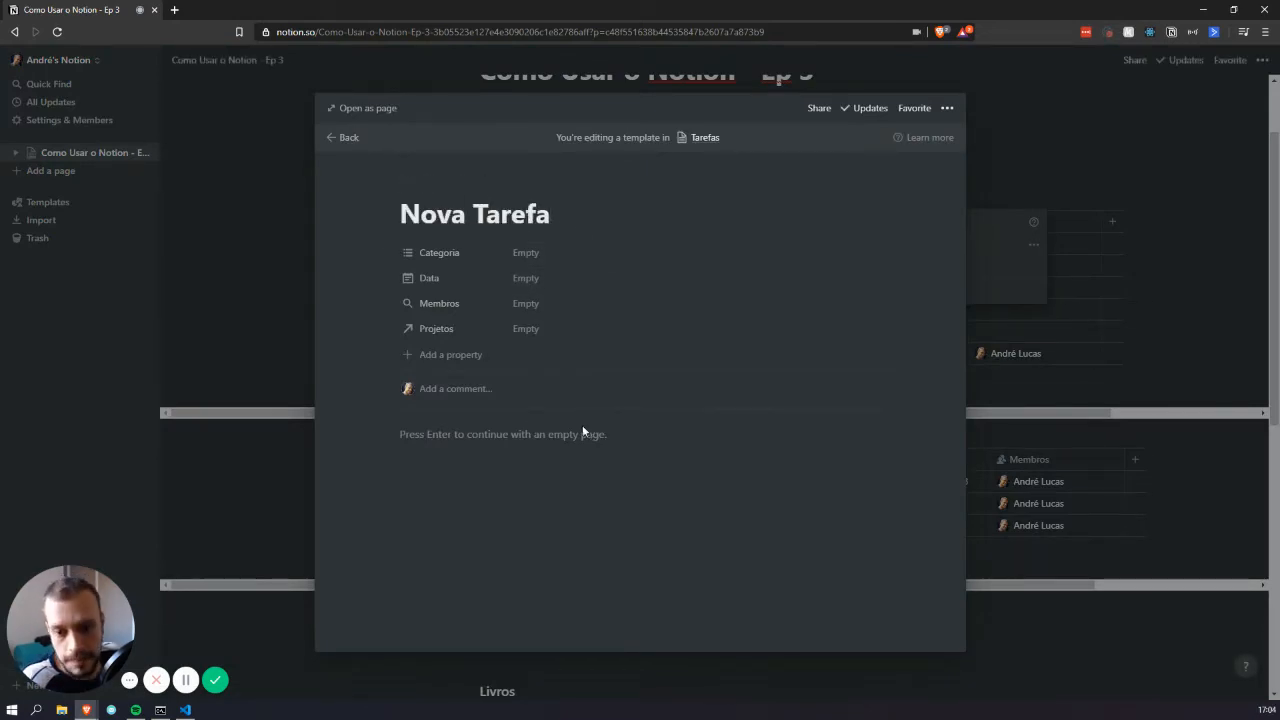
click(457, 441)
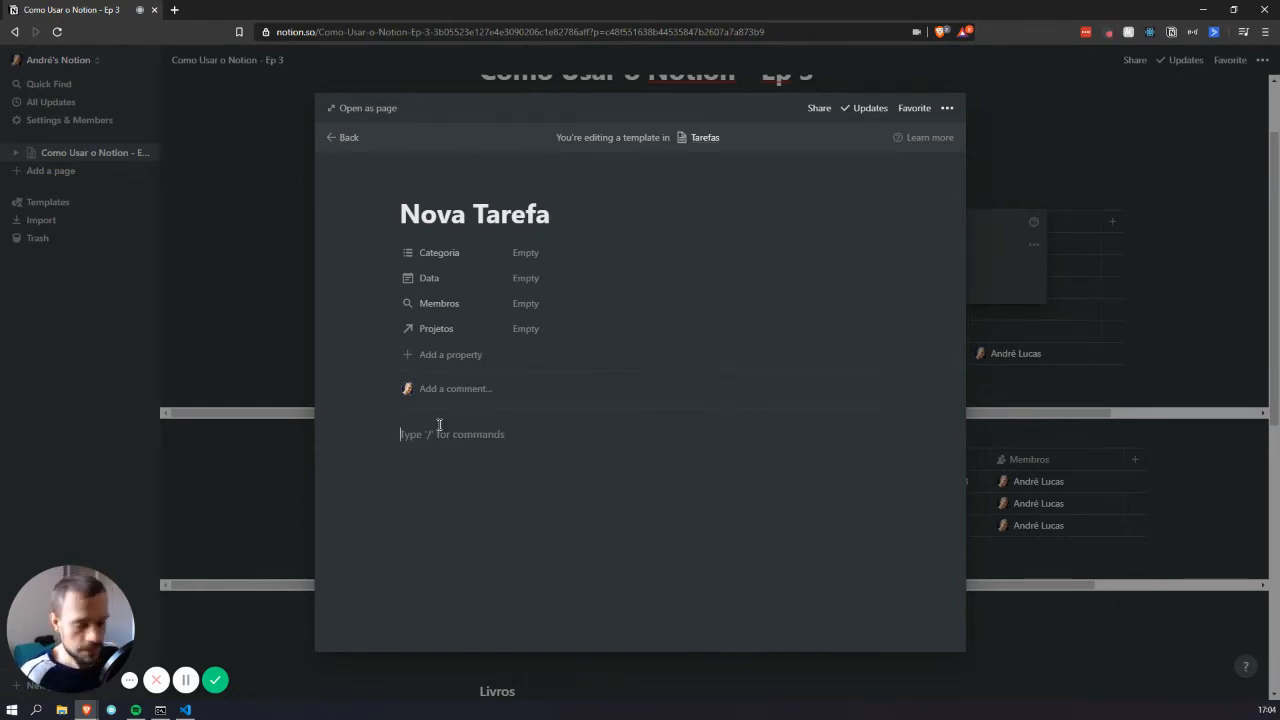
text(/qu)
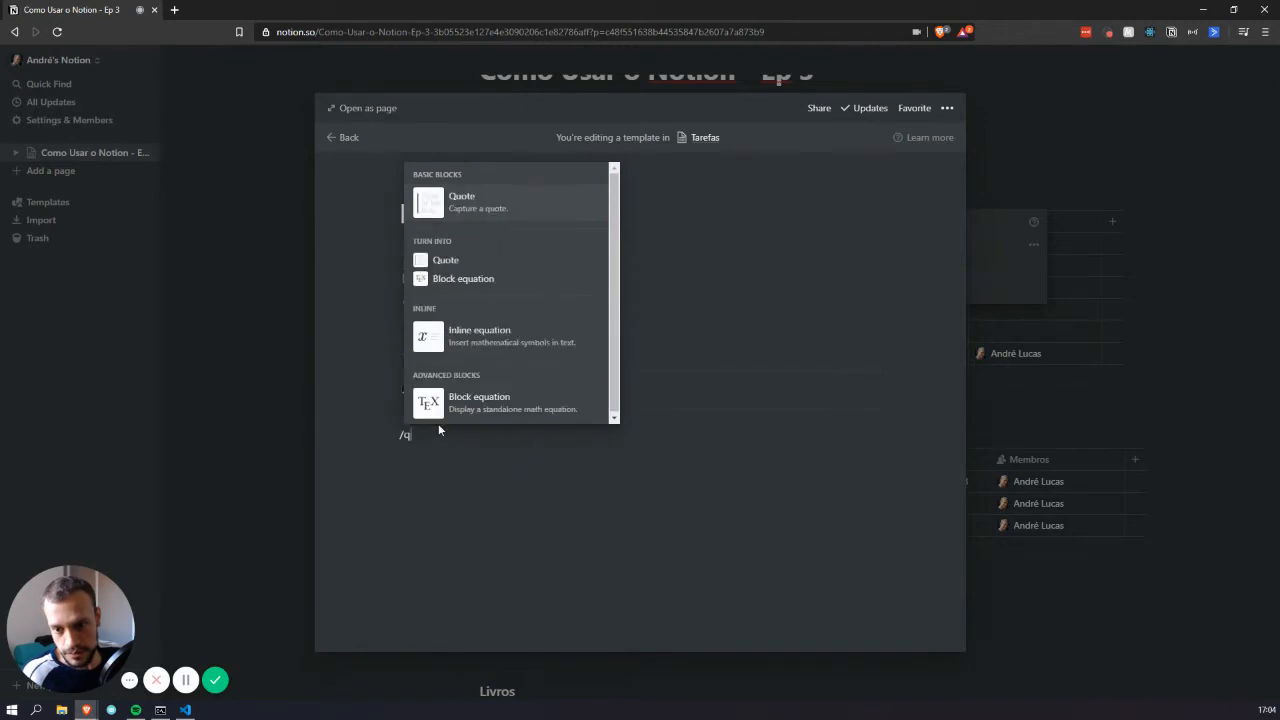
key(Return)
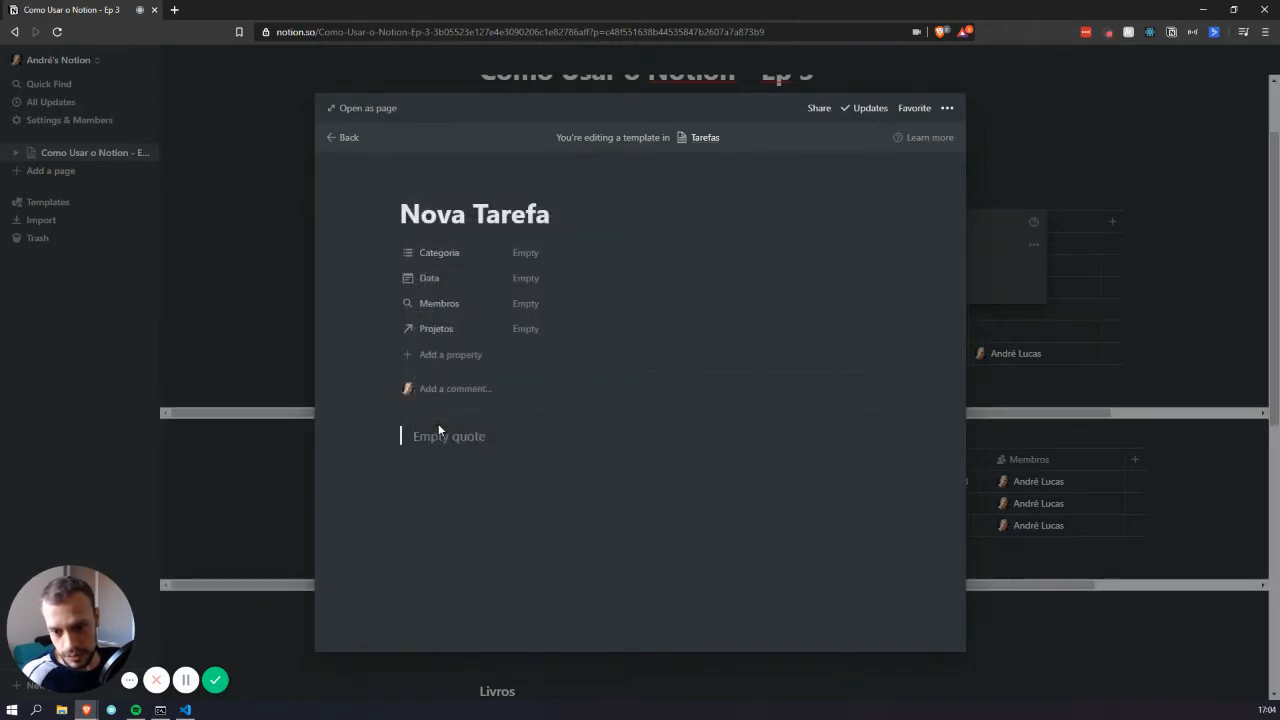
text(Sub)
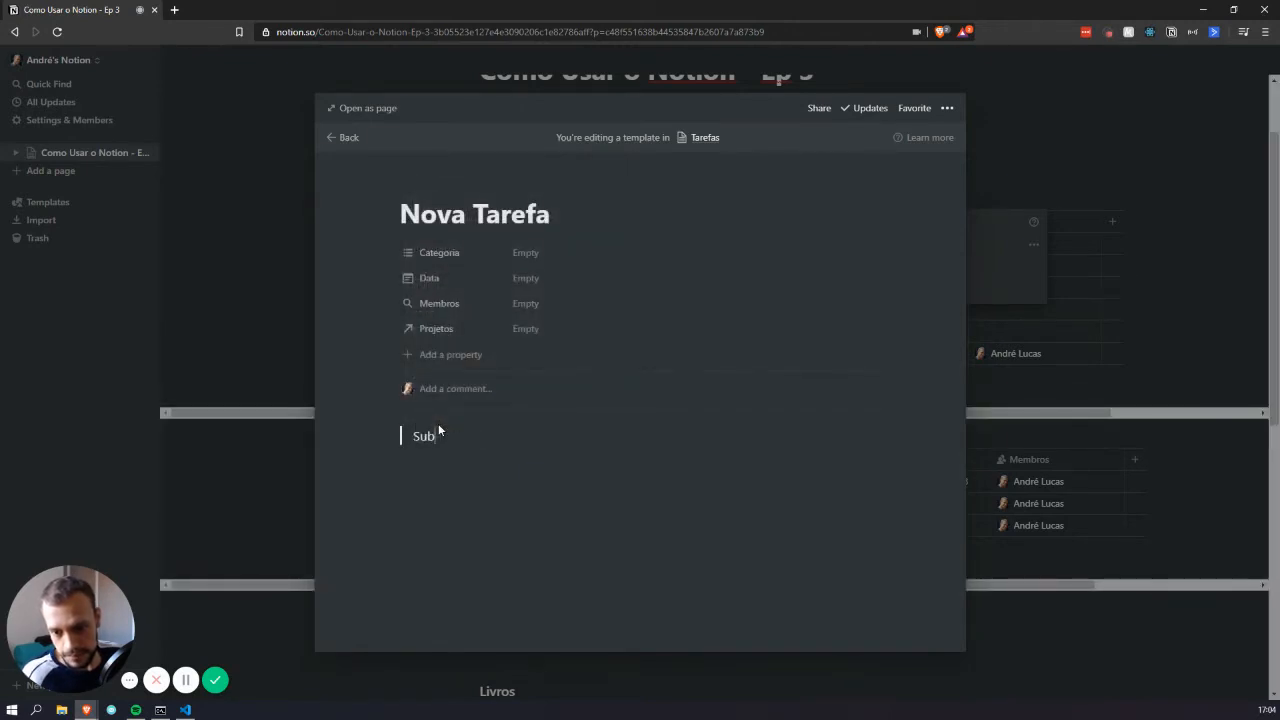
text(tafe)
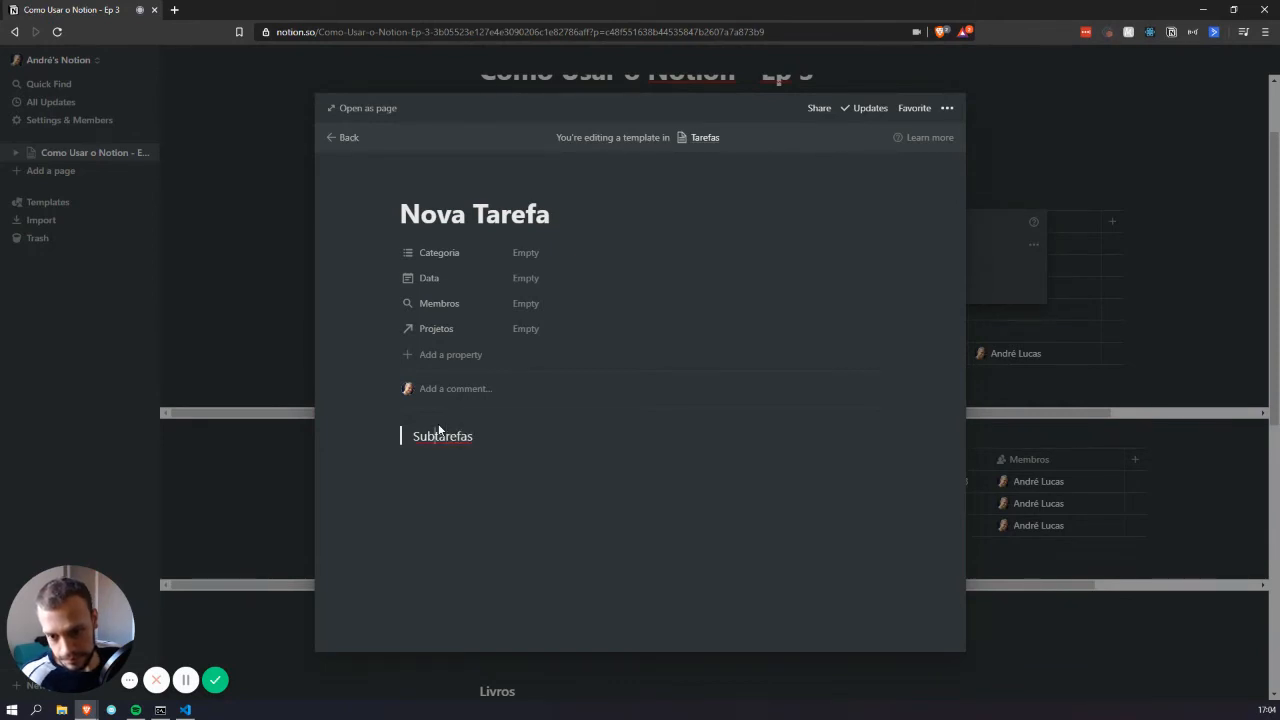
click(439, 429)
text(-)
key(BackSpace)
text(-)
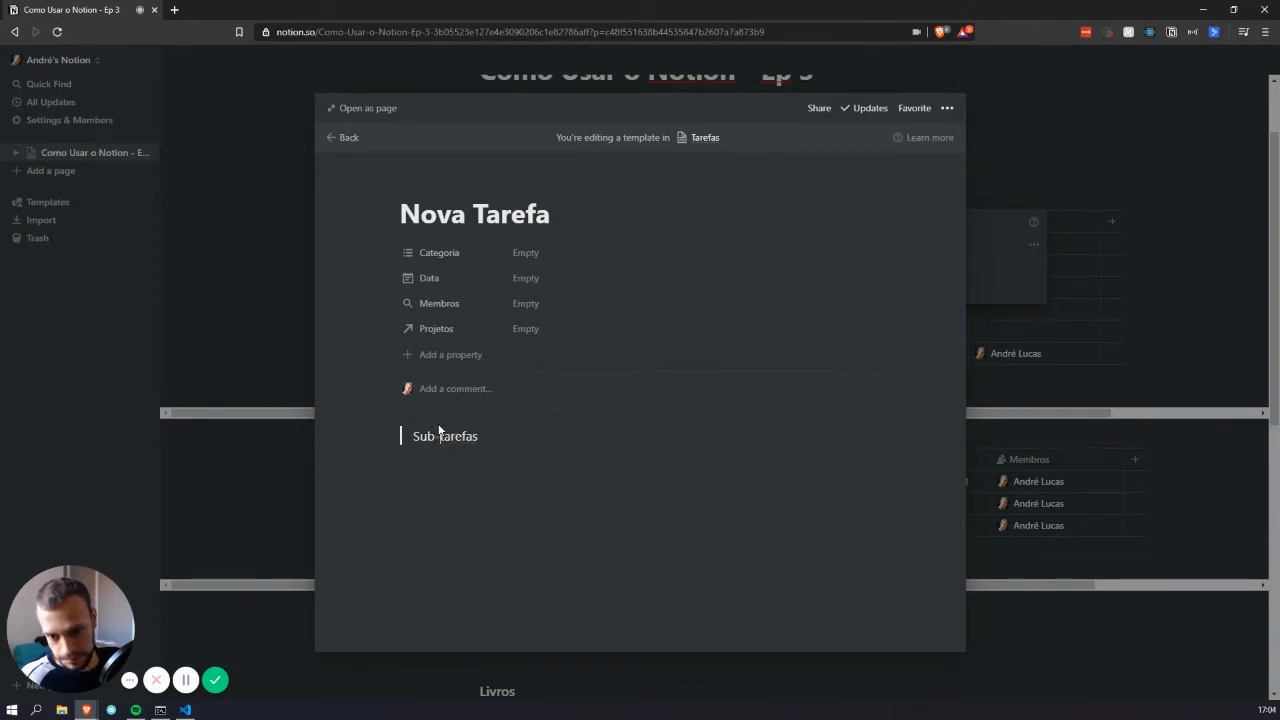
key(End)
Add a to-do item below the Sub-tarefas quote
key(Return)
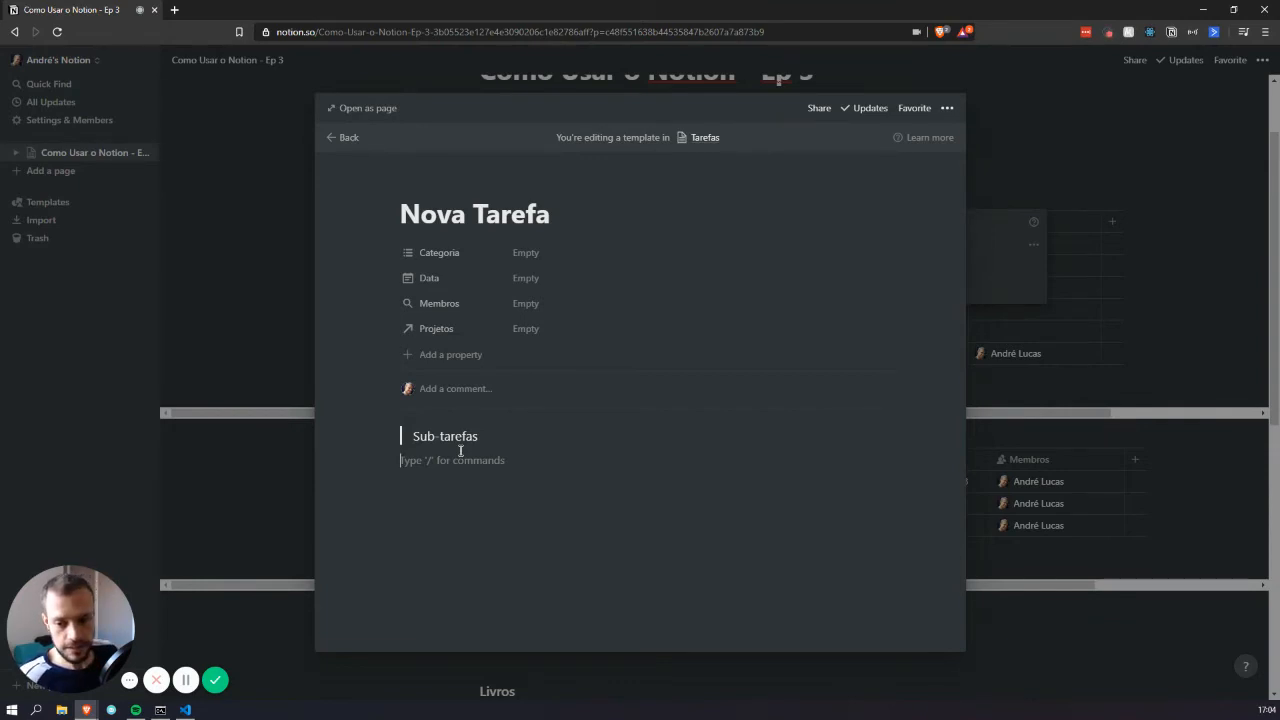
text(/to)
key(Return)
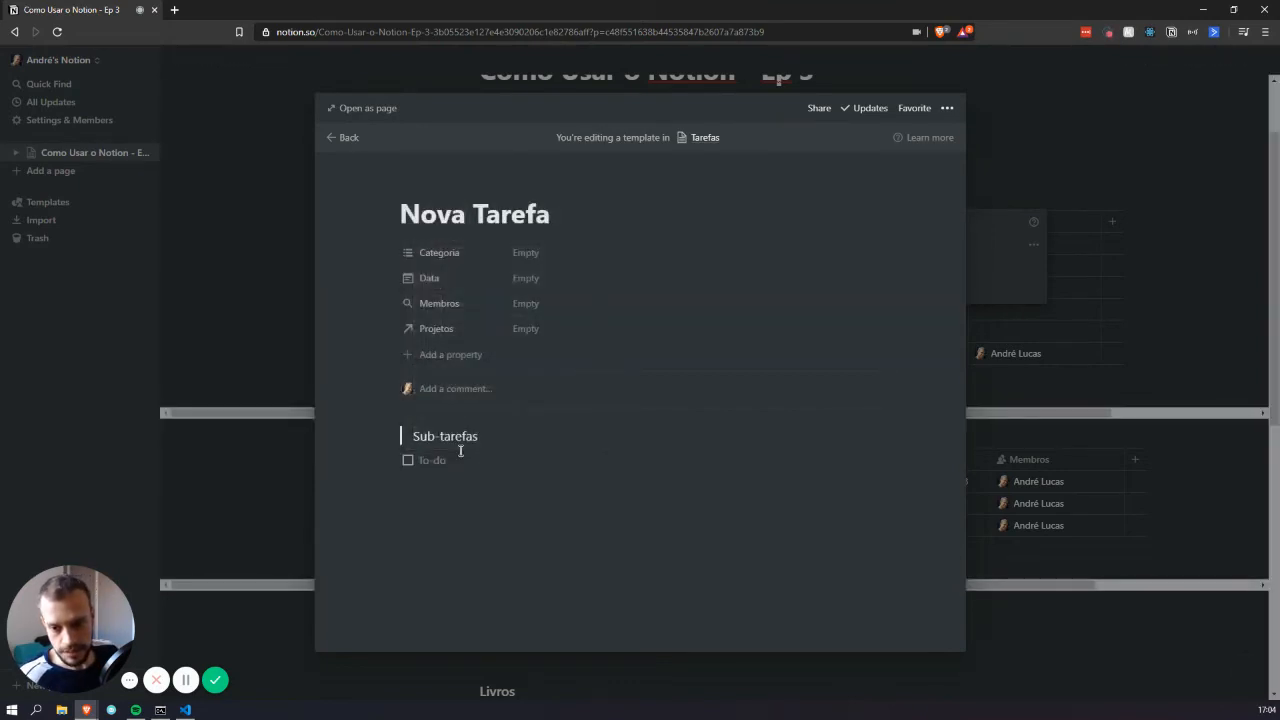
Add an 'Informações Especiais' quote block and close the template editor
click(397, 440)
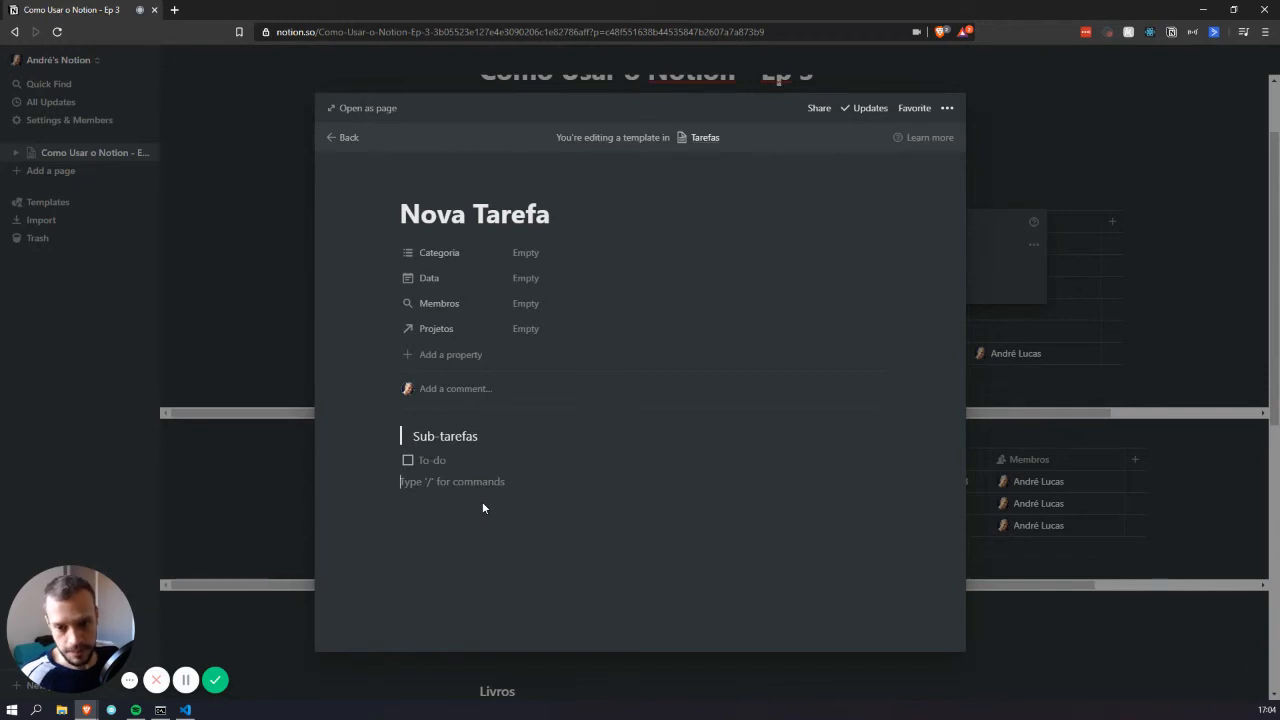
key(Return)
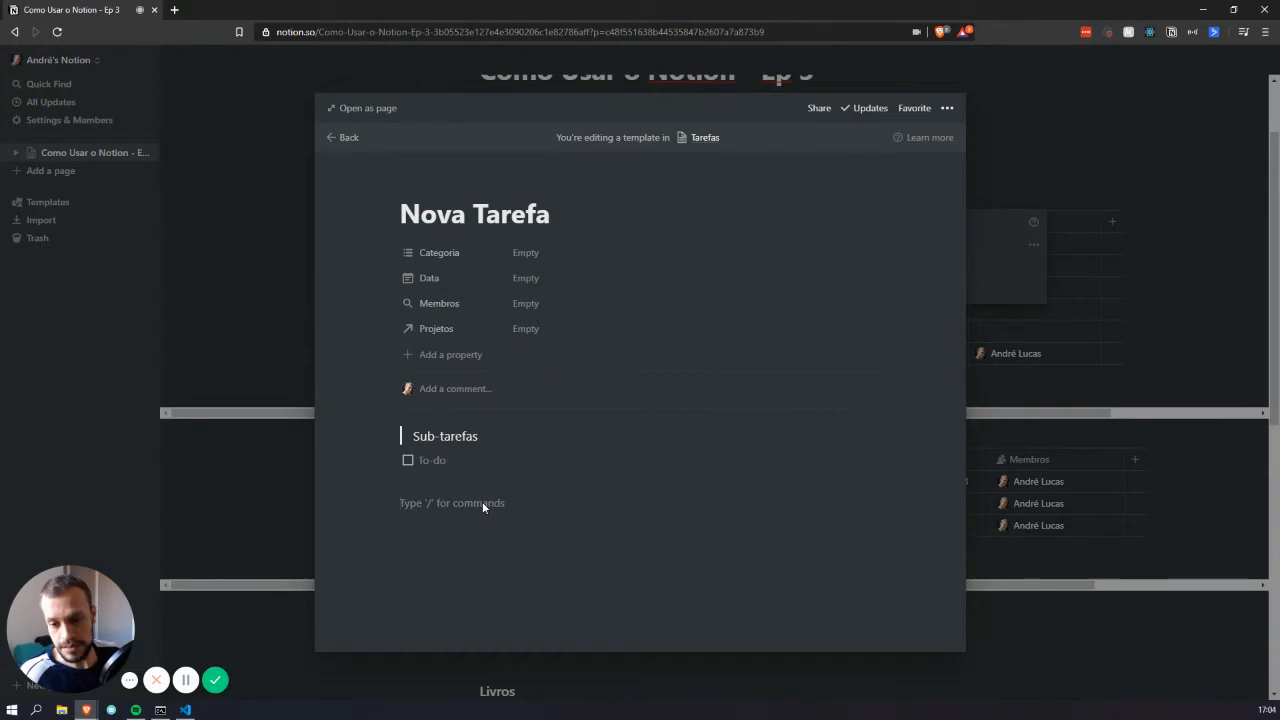
text(/qu)
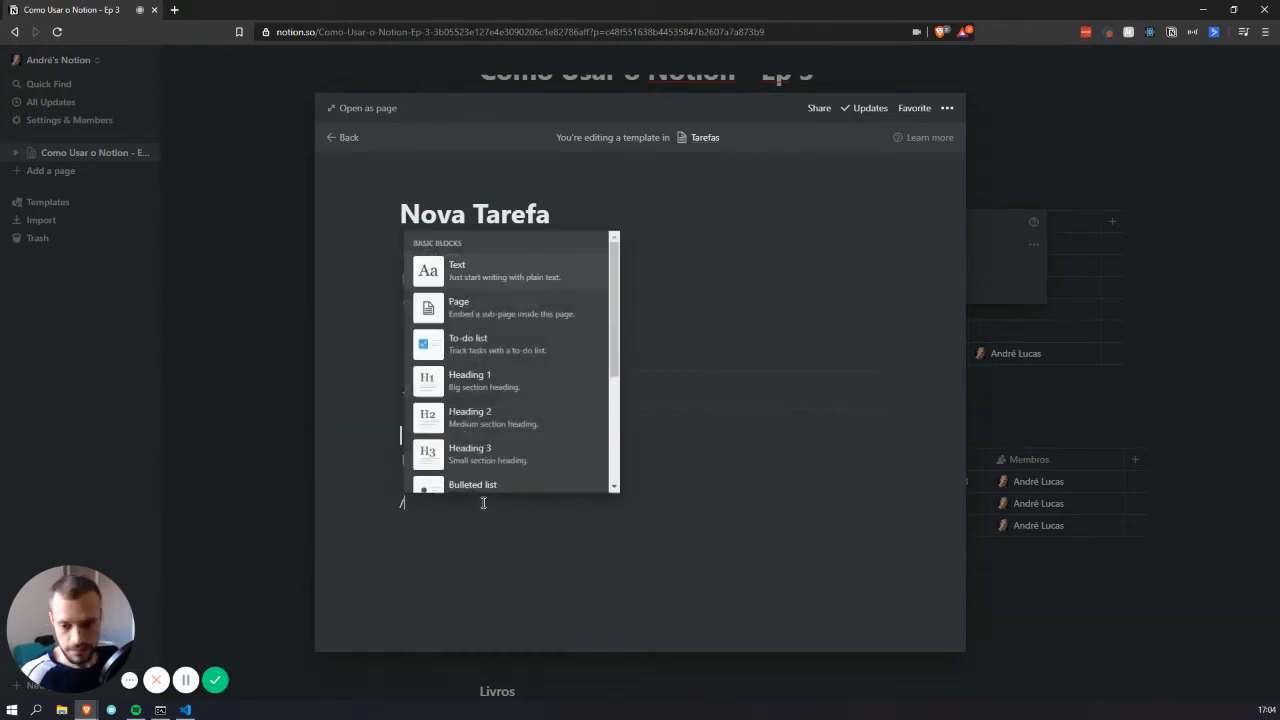
key(Return)
text(Informça)
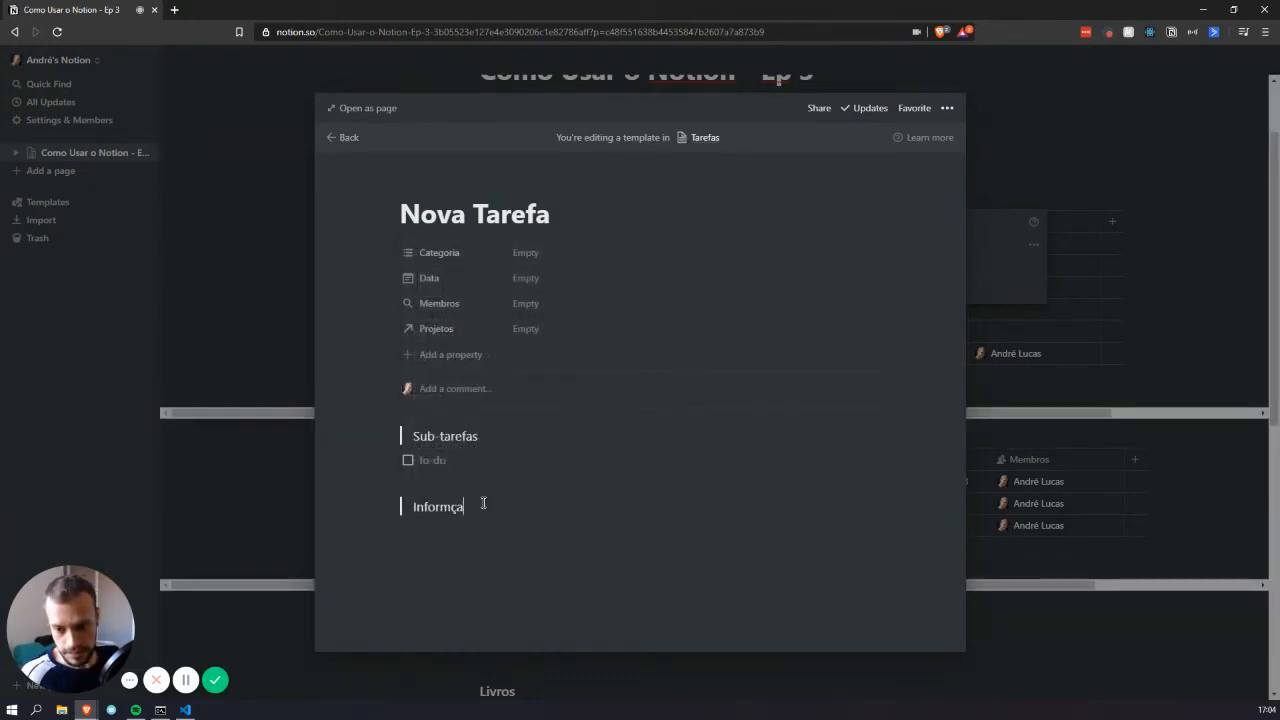
key(BackSpace)
key(BackSpace)
key(BackSpace)
text(ações Especiais)
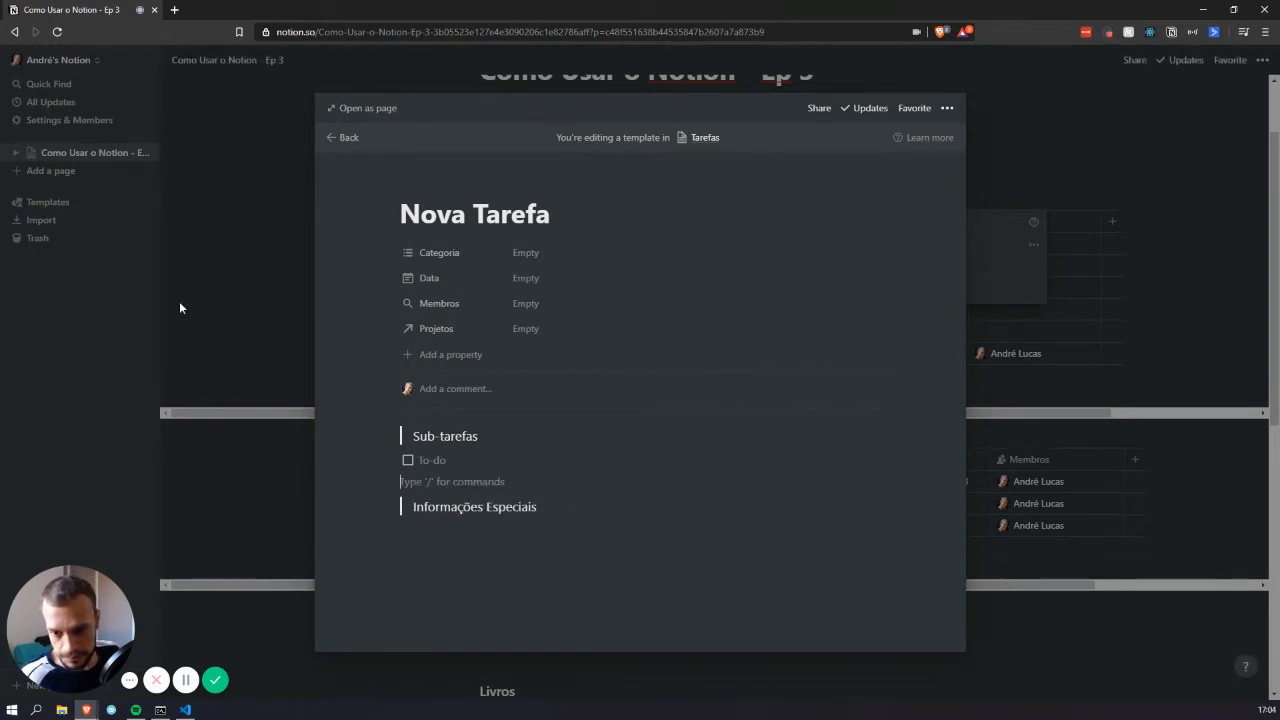
click(1039, 230)
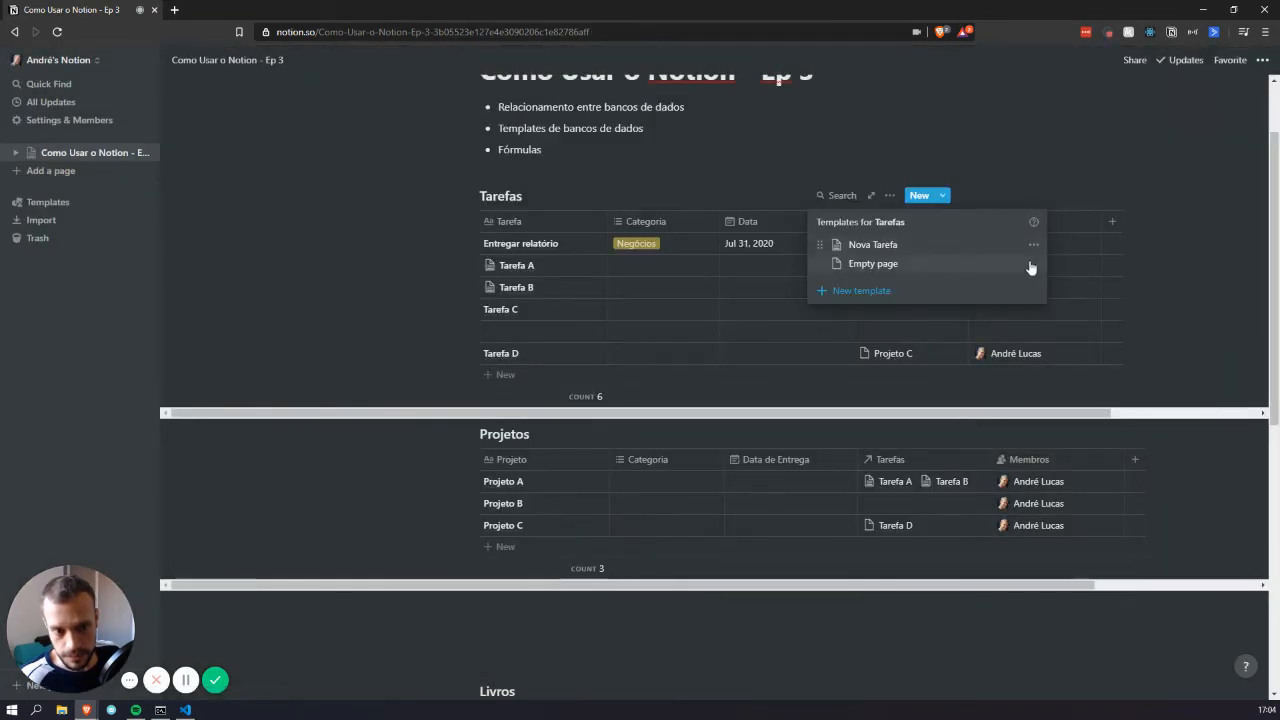
Create a Nova Tarefa task with Informações Especiais in a column beside Sub-tarefas, to-do beneath
click(960, 250)
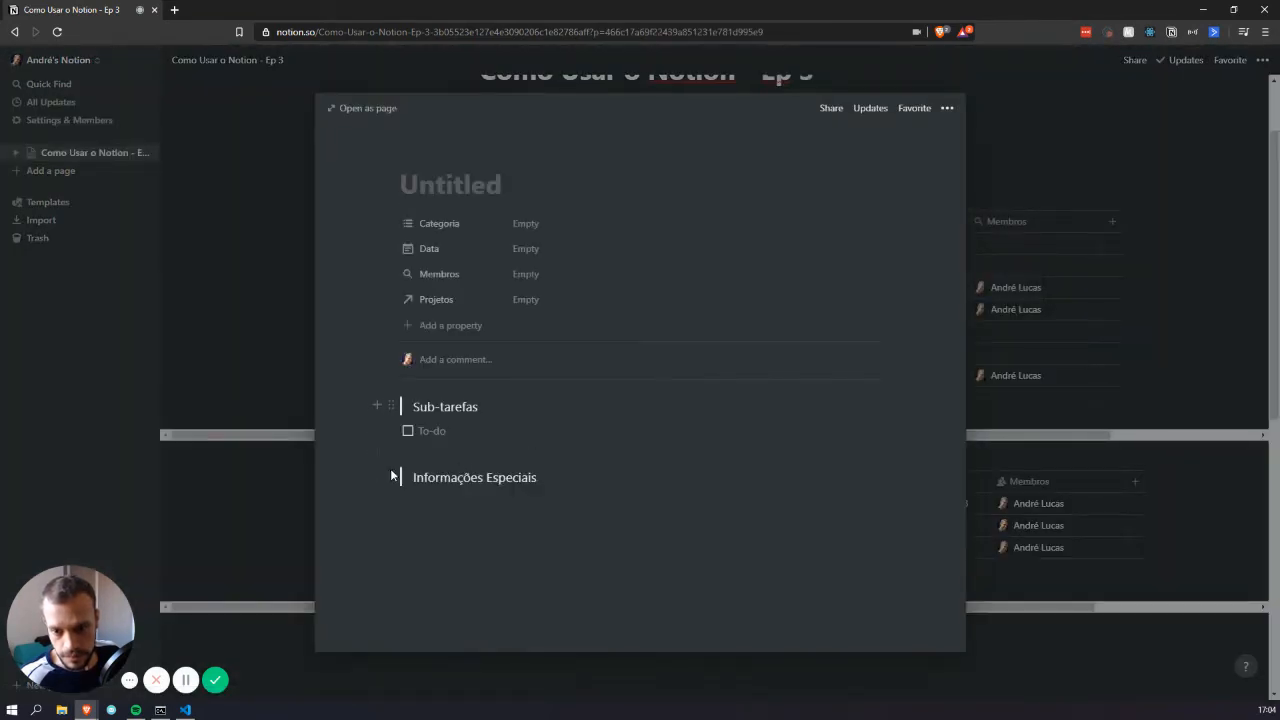
drag(391, 477, 887, 405)
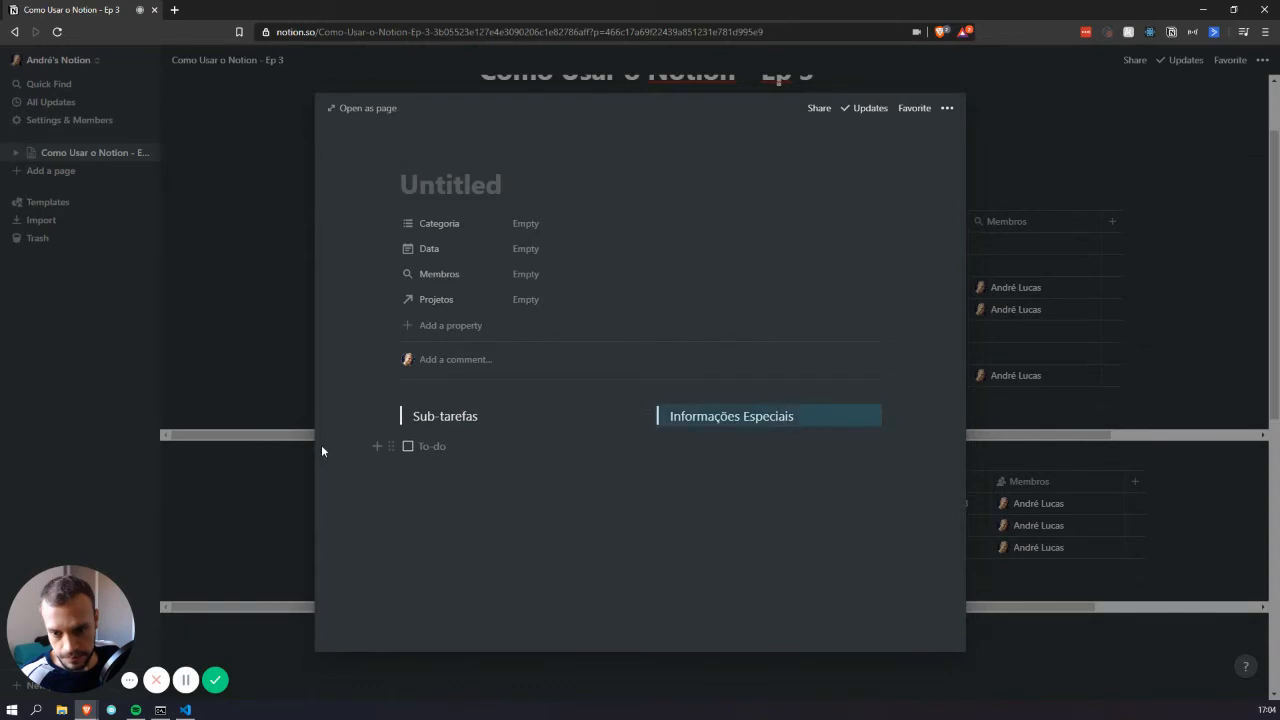
drag(398, 451, 454, 437)
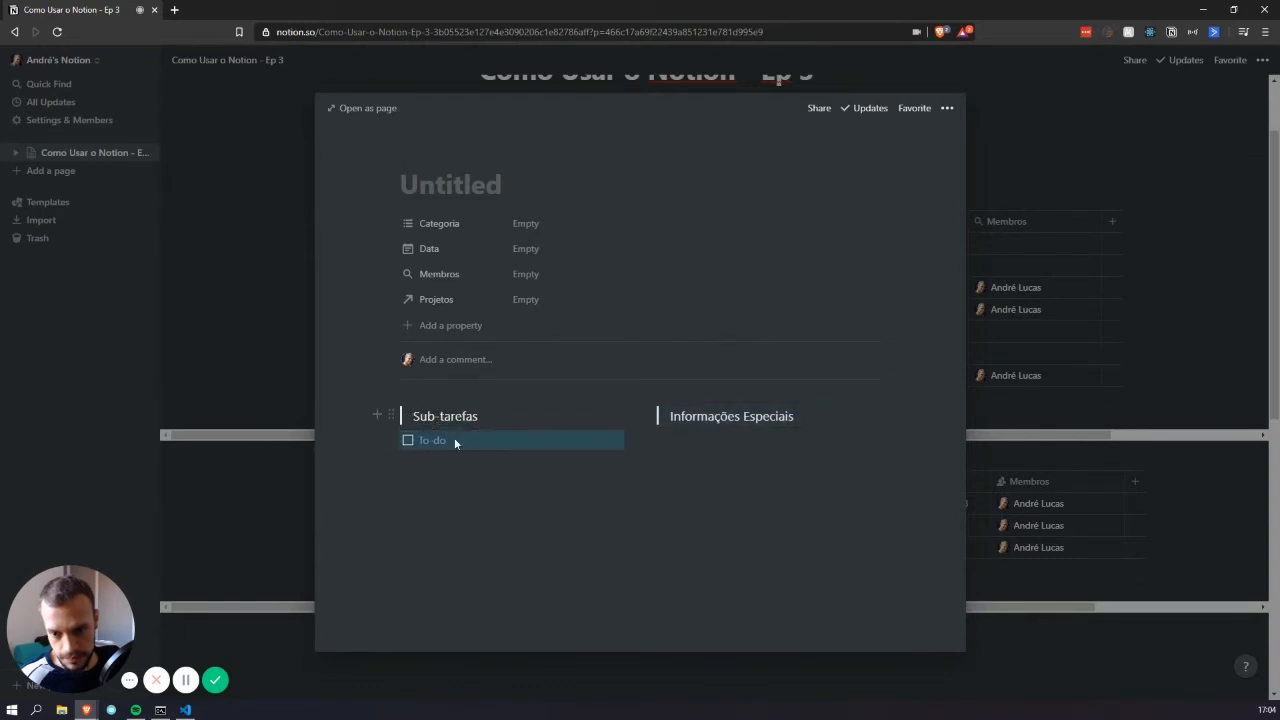
click(702, 516)
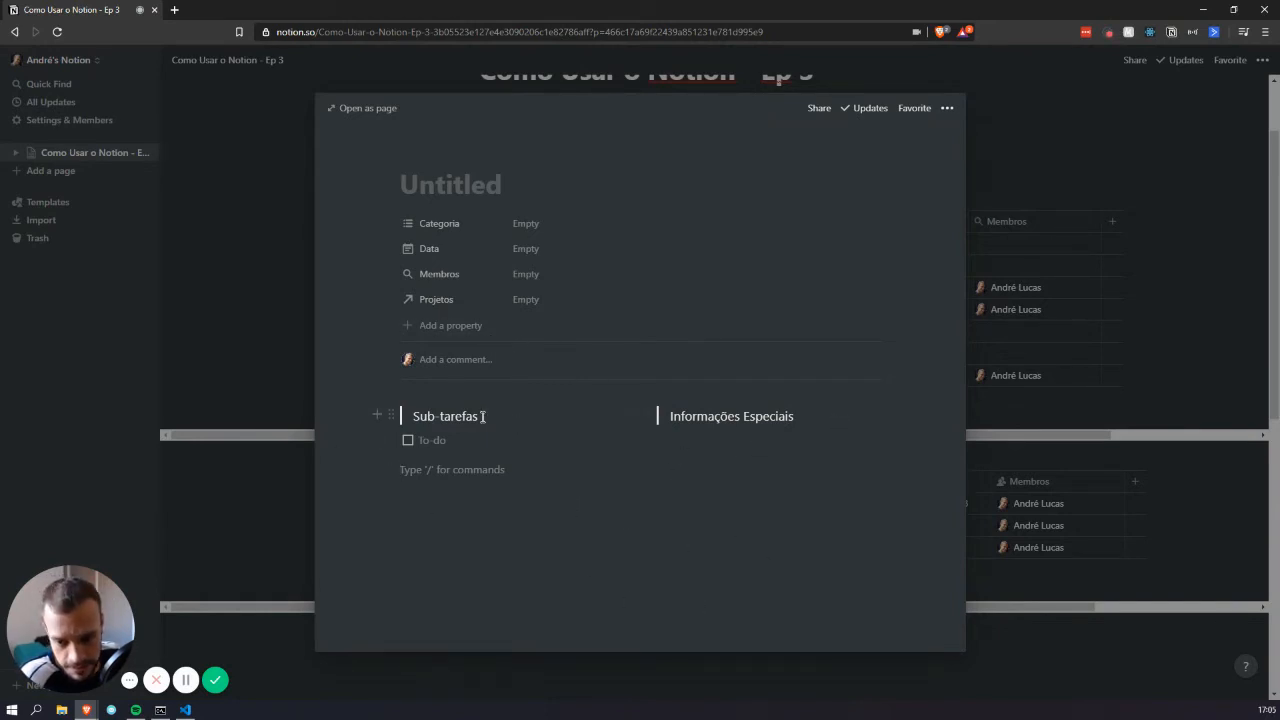
click(1062, 274)
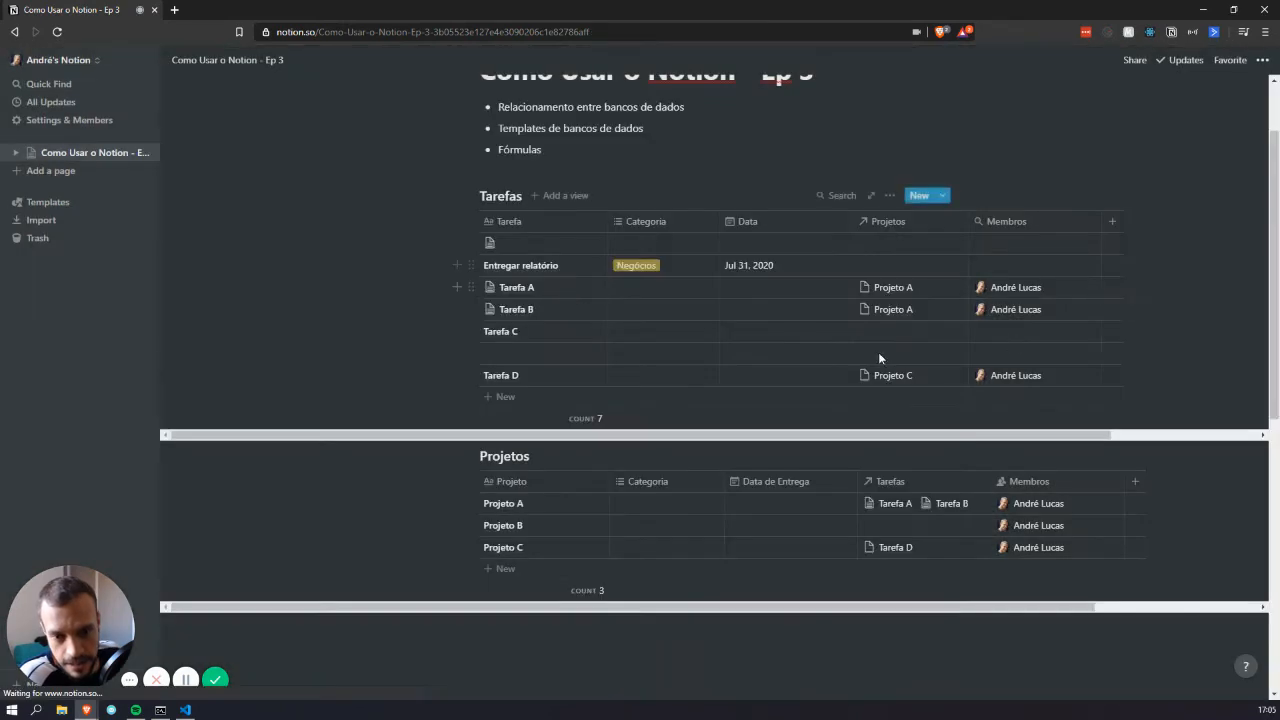
Add a 'Tarefa E' row to Tarefas and fill its page with the Nova Tarefa template
click(508, 397)
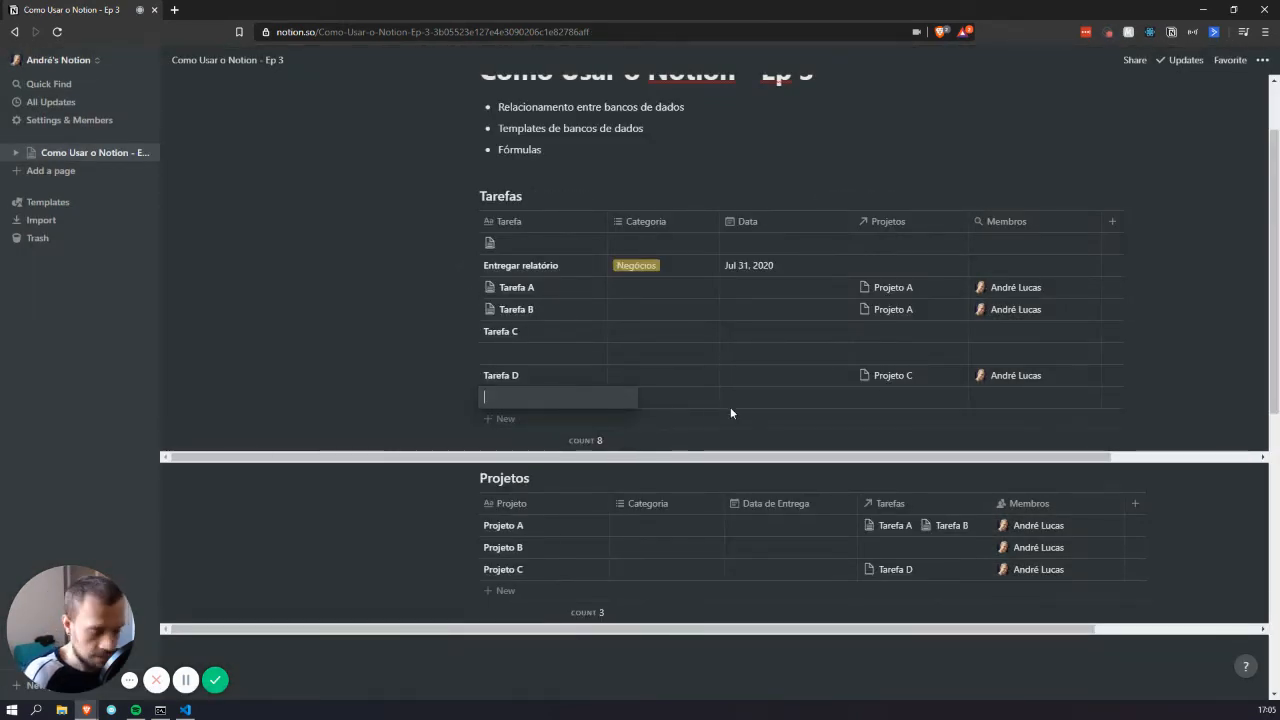
text(Tarefa E)
key(Return)
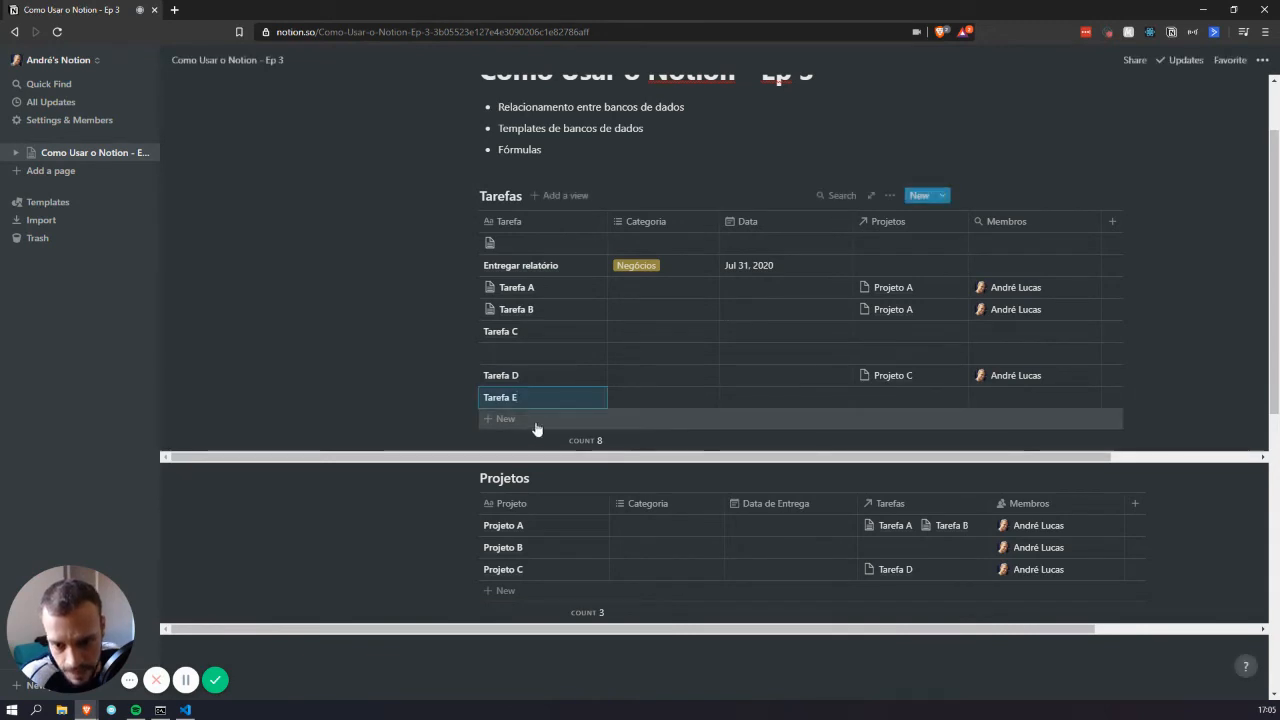
click(584, 398)
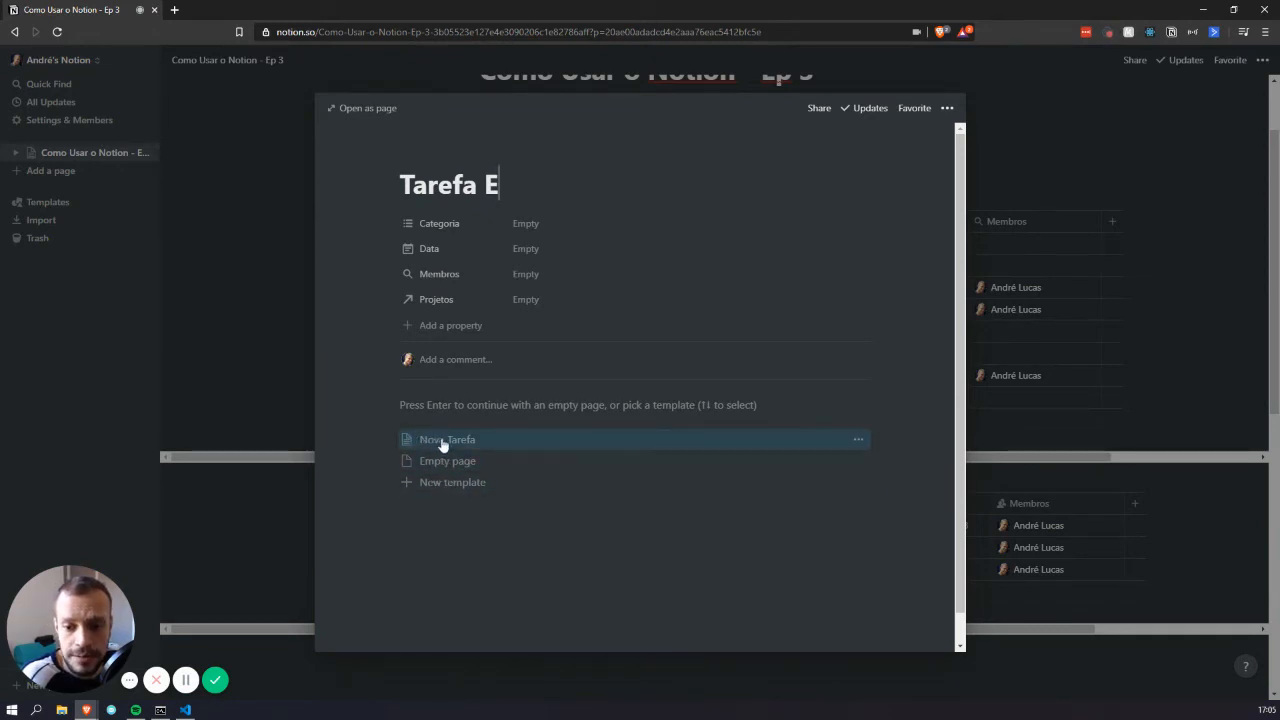
click(445, 445)
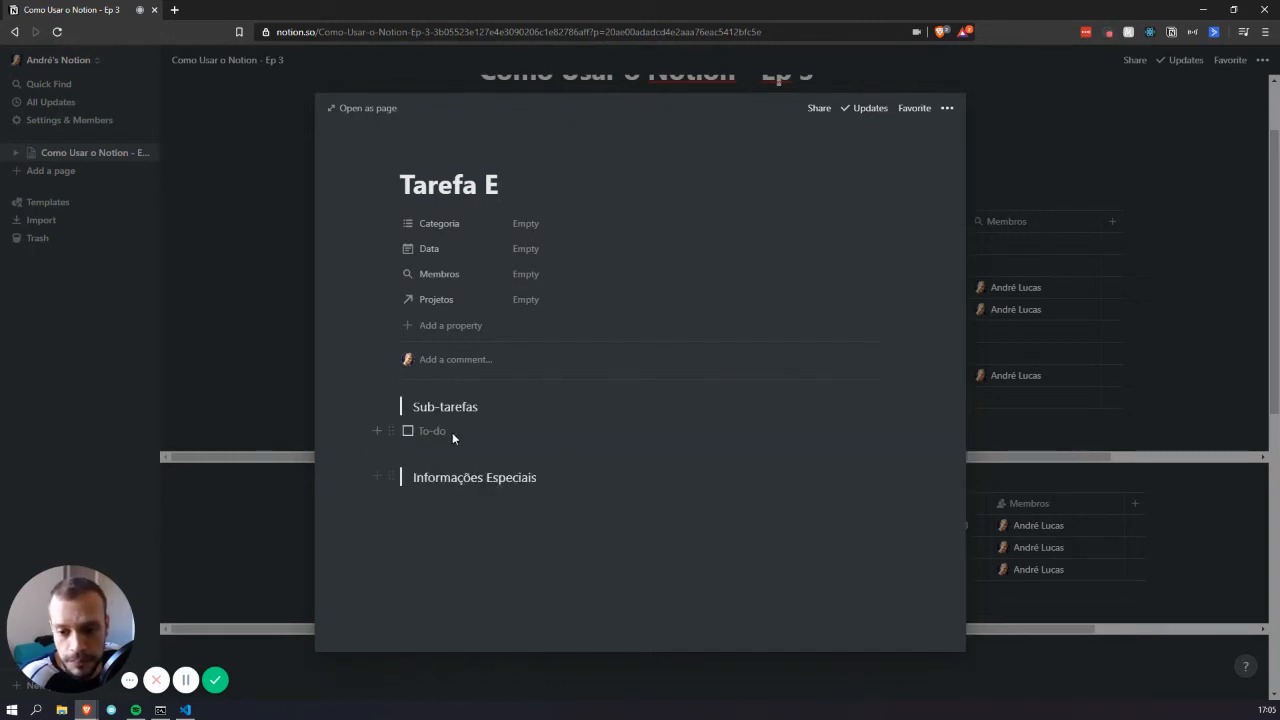
click(1029, 309)
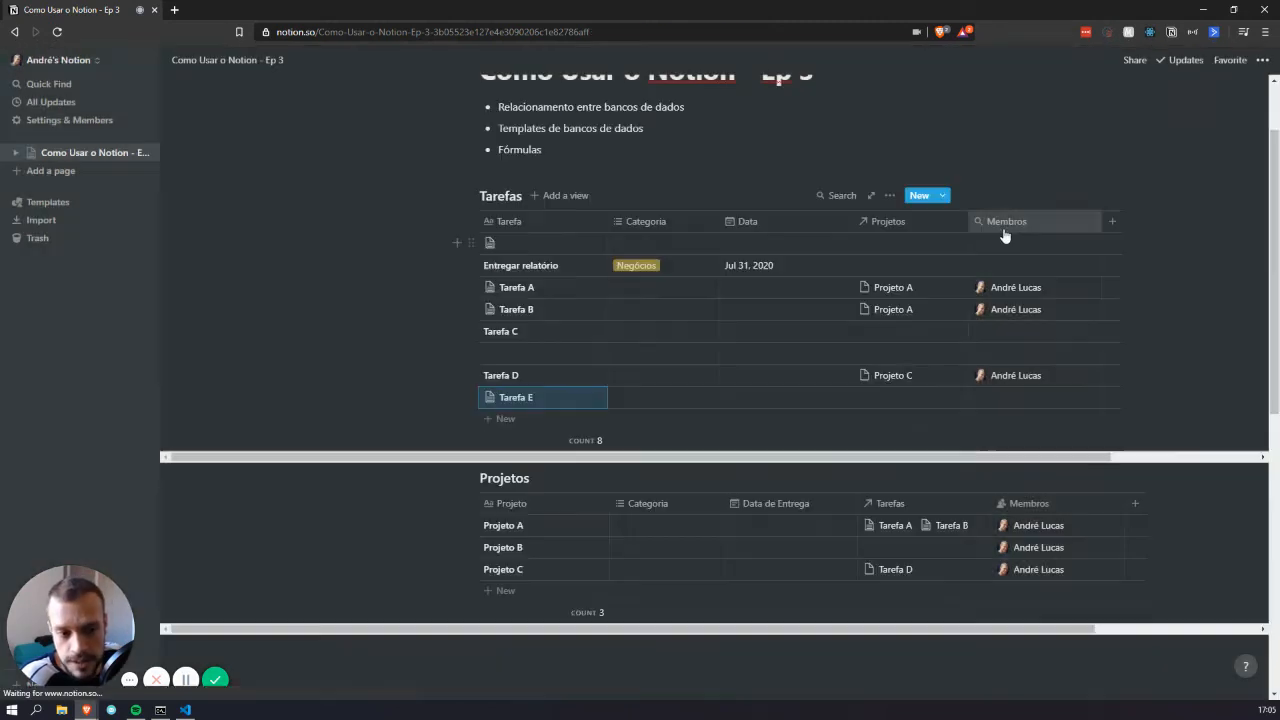
Create a 'Tarefa F' task from the Nova Tarefa template in the New dropdown
click(943, 196)
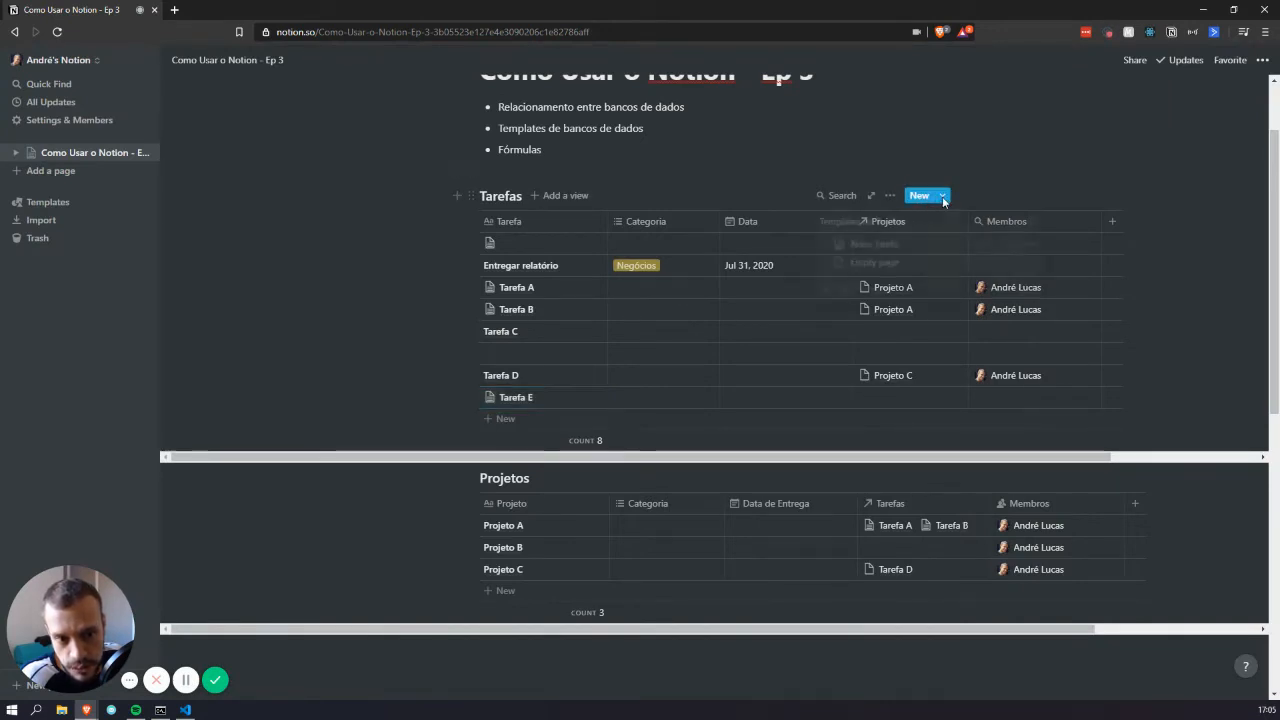
click(950, 198)
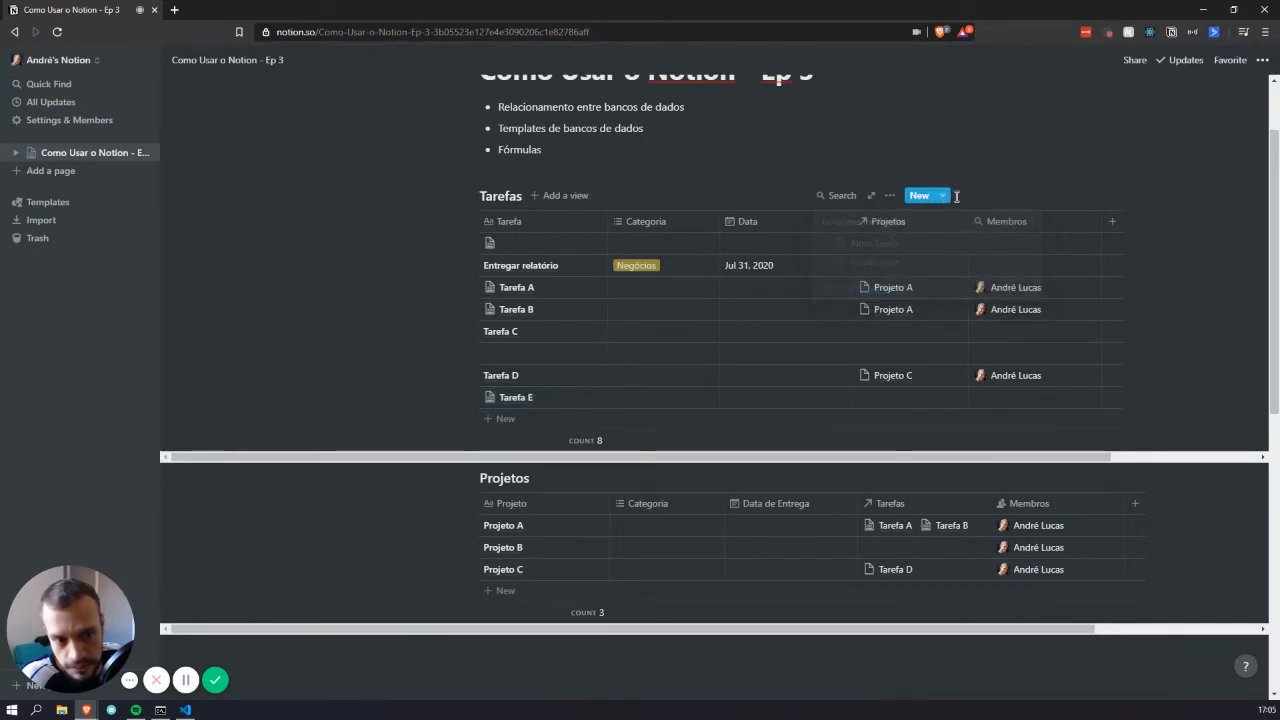
click(945, 201)
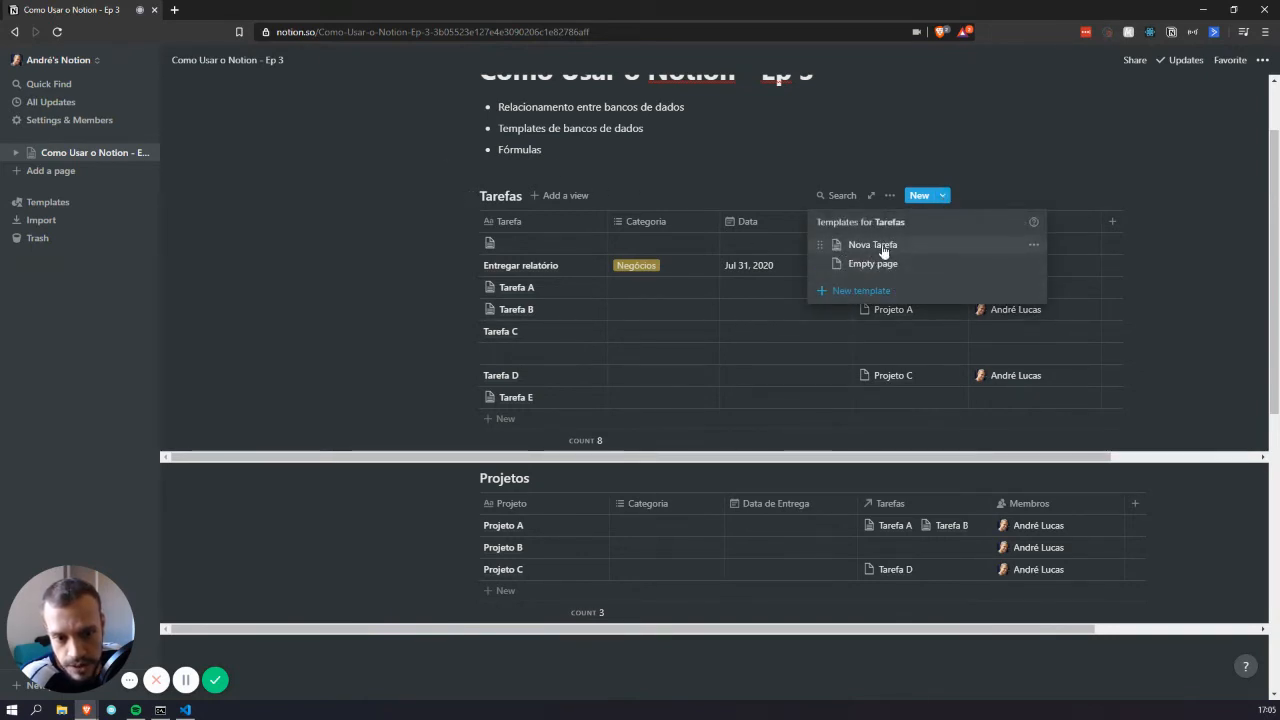
click(882, 248)
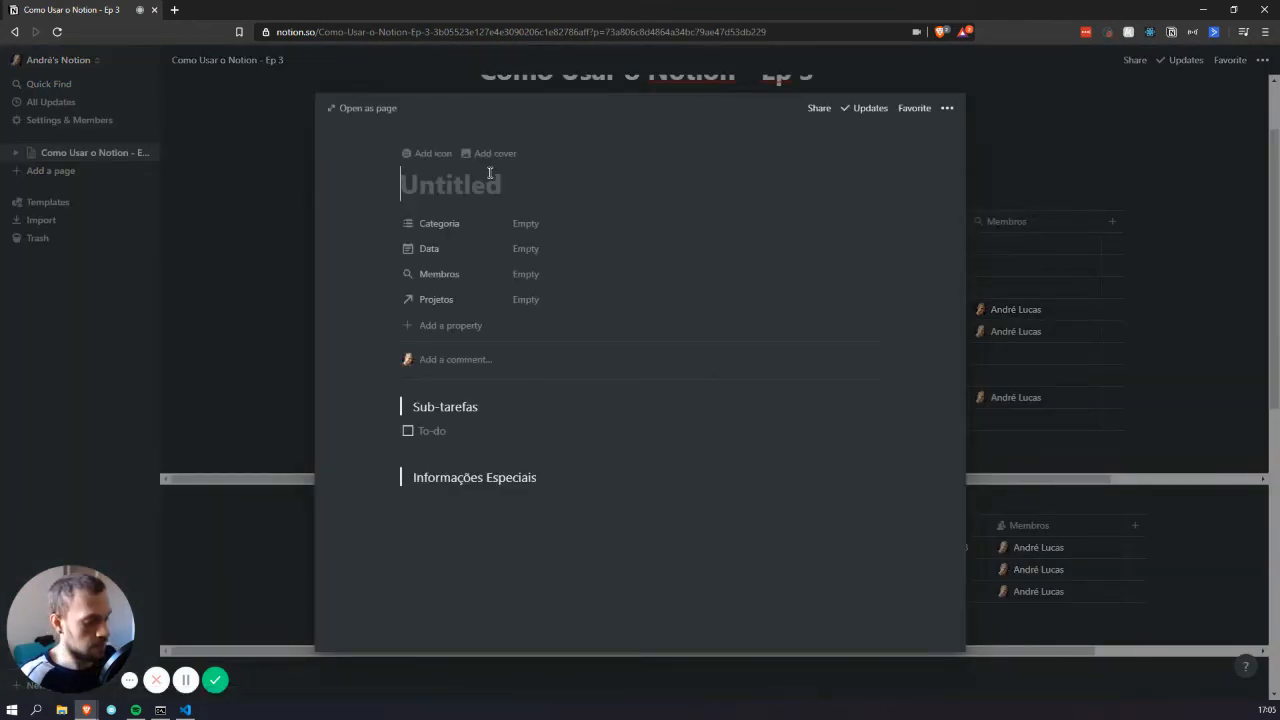
text(Tarefa F)
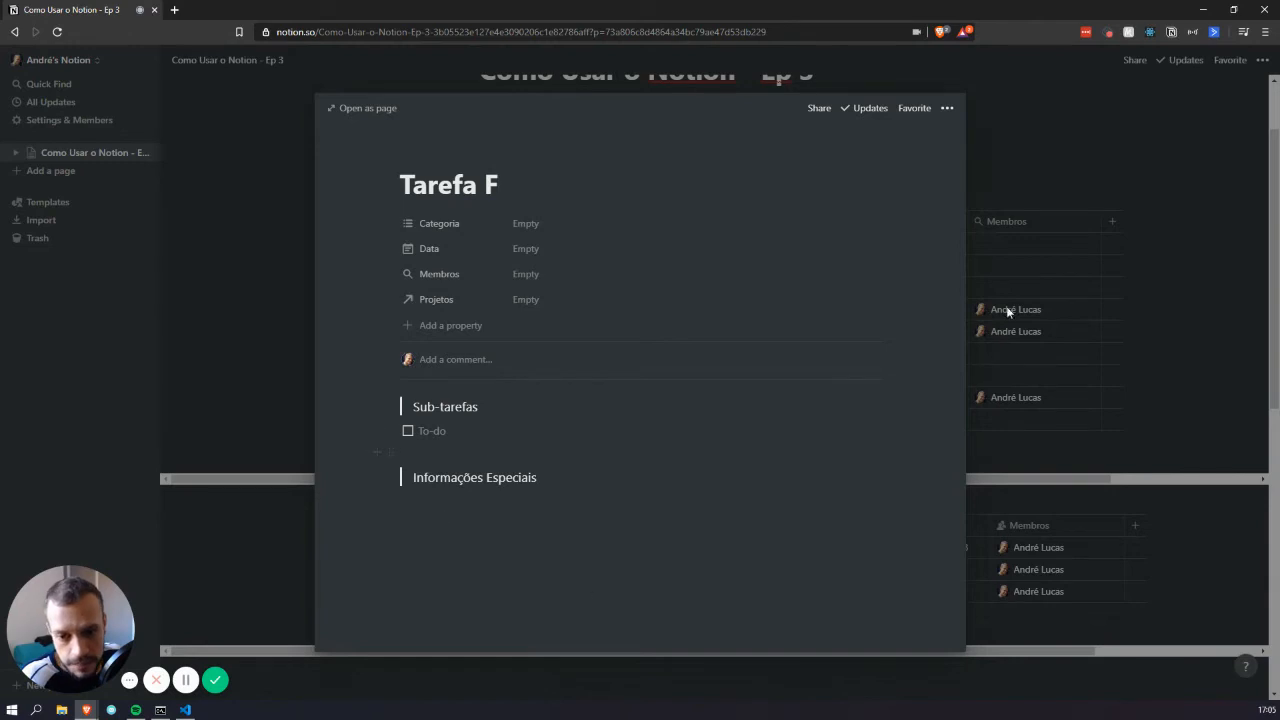
click(1008, 312)
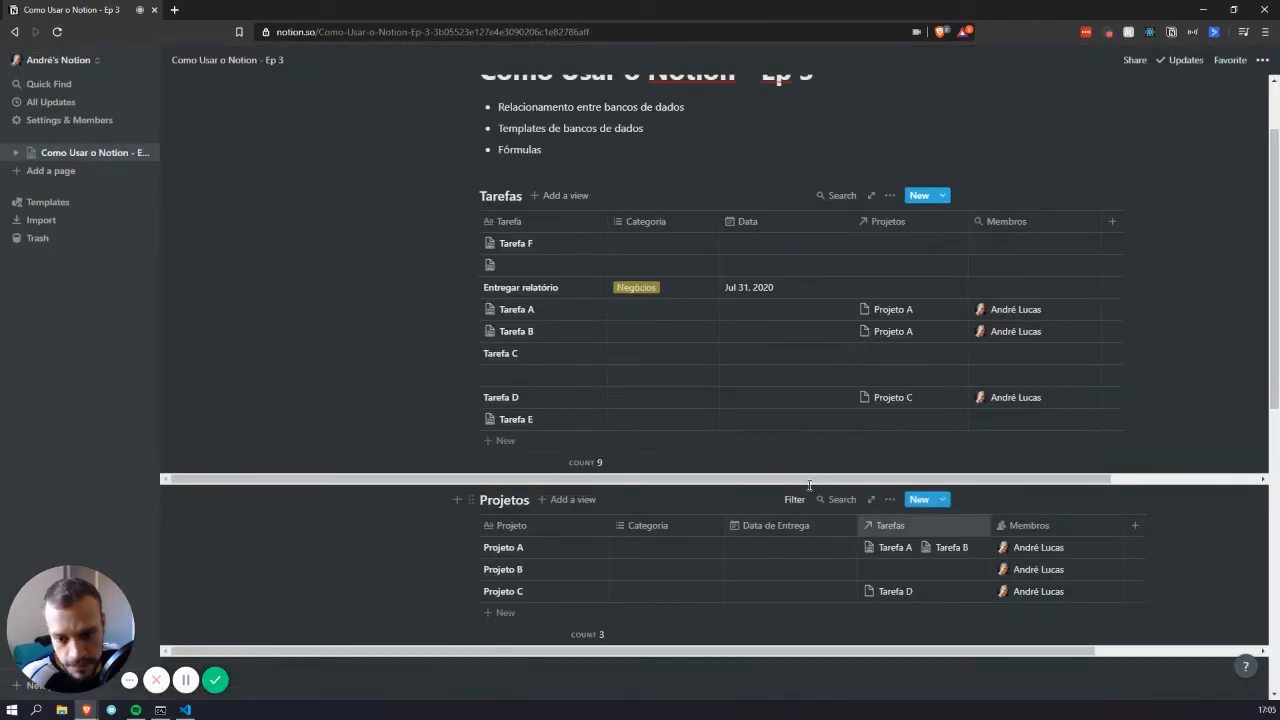
Create a new Projetos template titled 'Novo Projeto'
scroll(660, 420, down, 3)
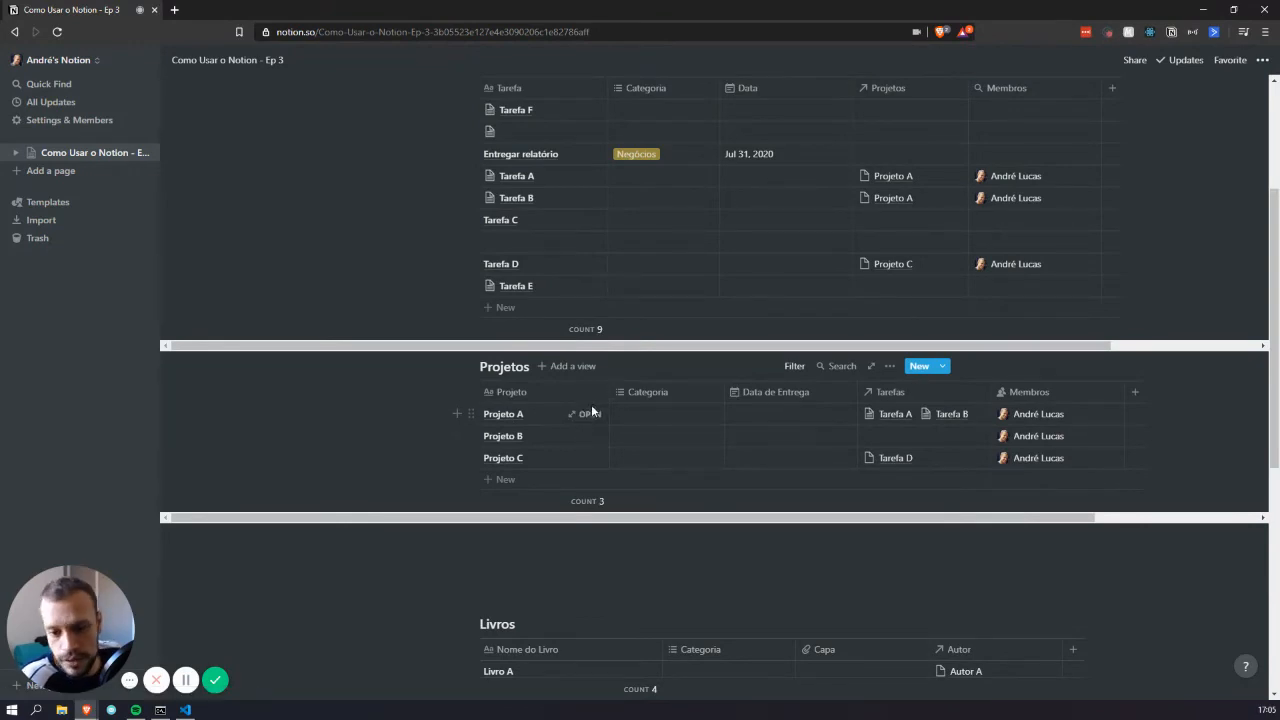
click(889, 366)
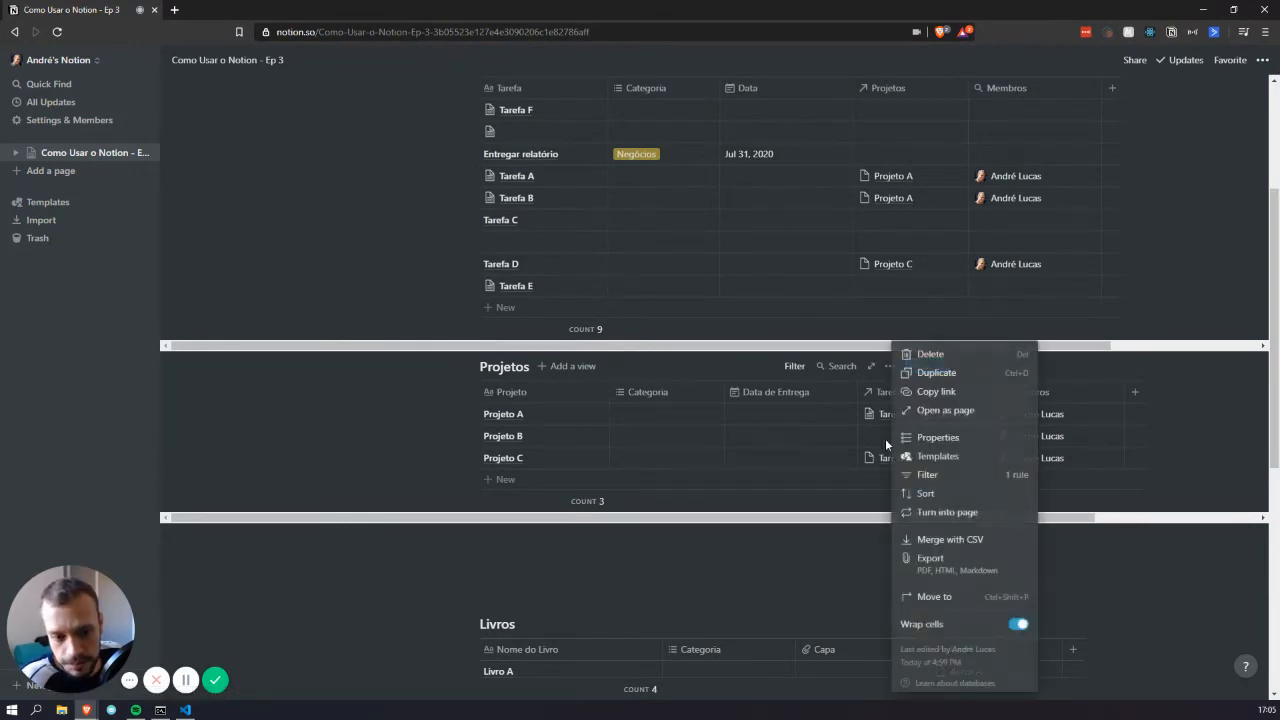
click(947, 461)
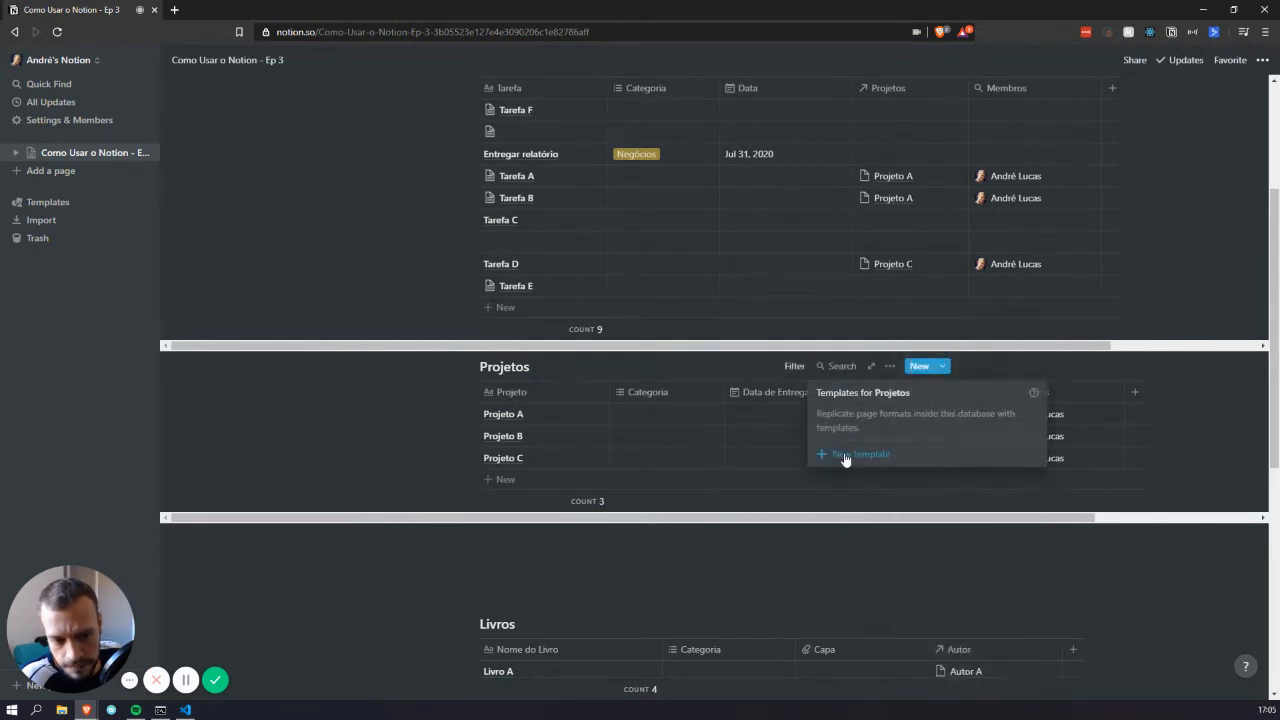
click(846, 451)
text(Bo)
key(BackSpace)
key(BackSpace)
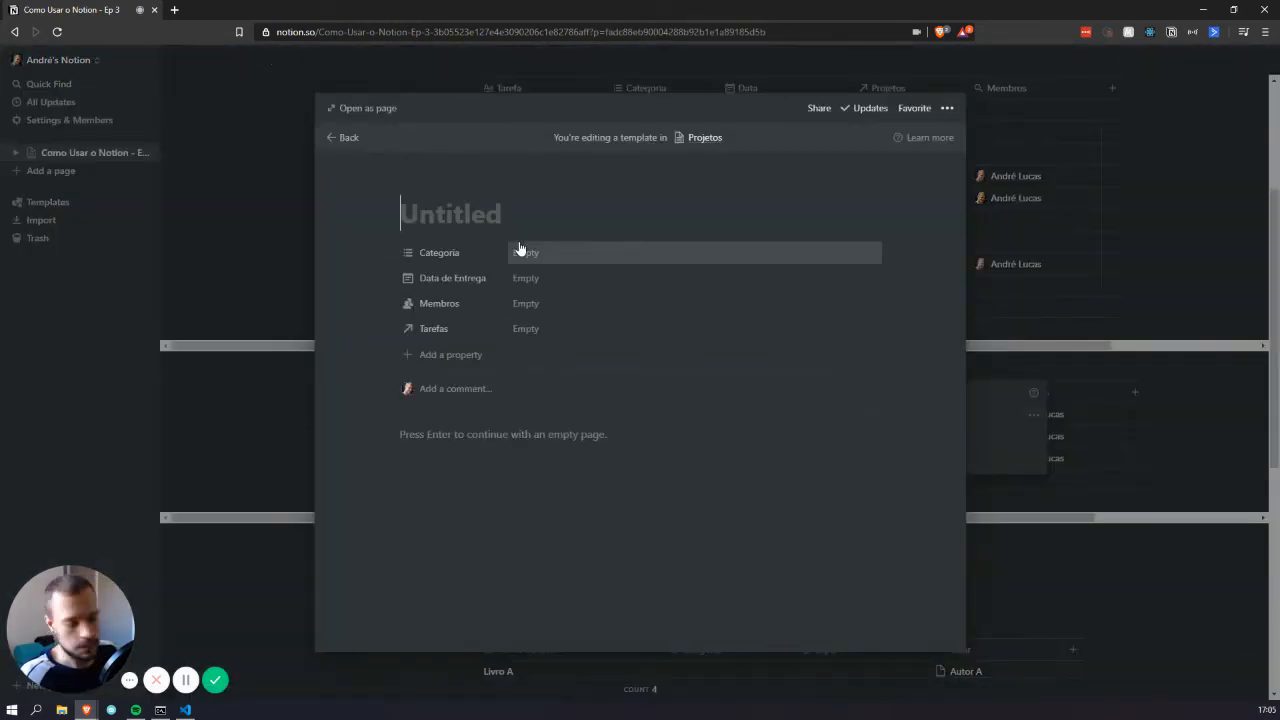
text(No )
text(o Projeto)
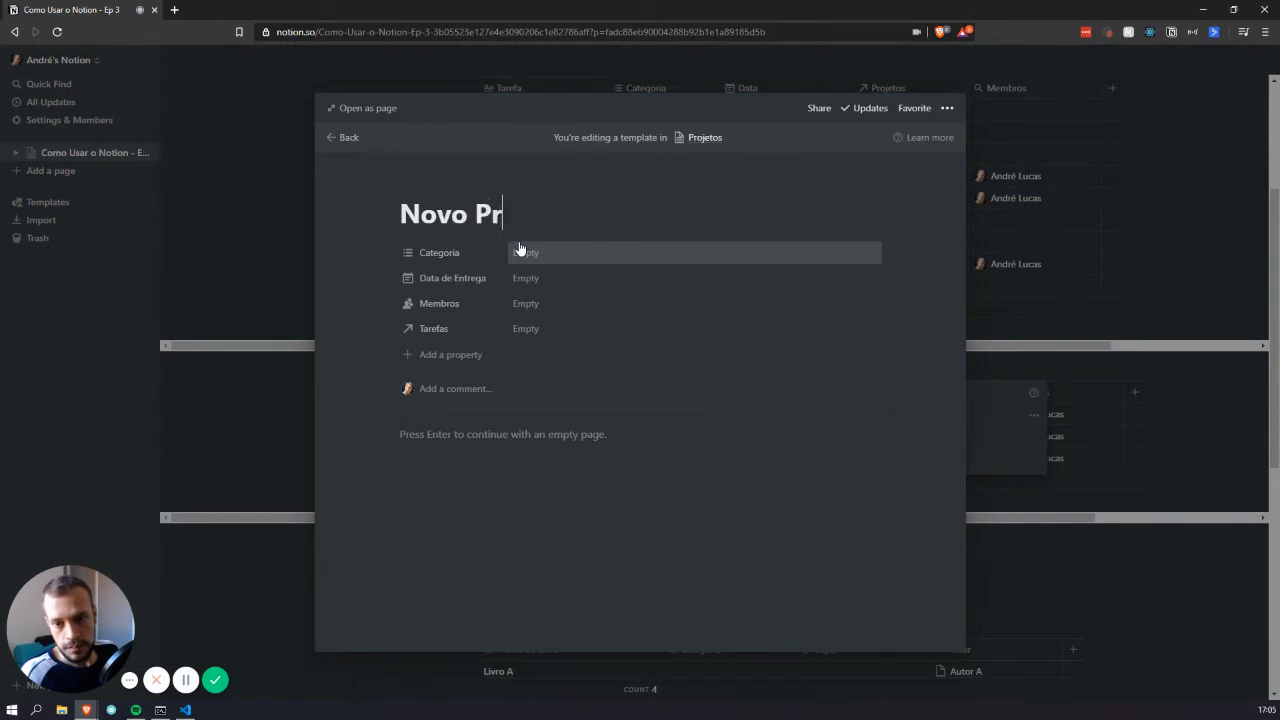
Add an 'Informações sobre o projeto' line to the template body, then begin a /link block
click(510, 436)
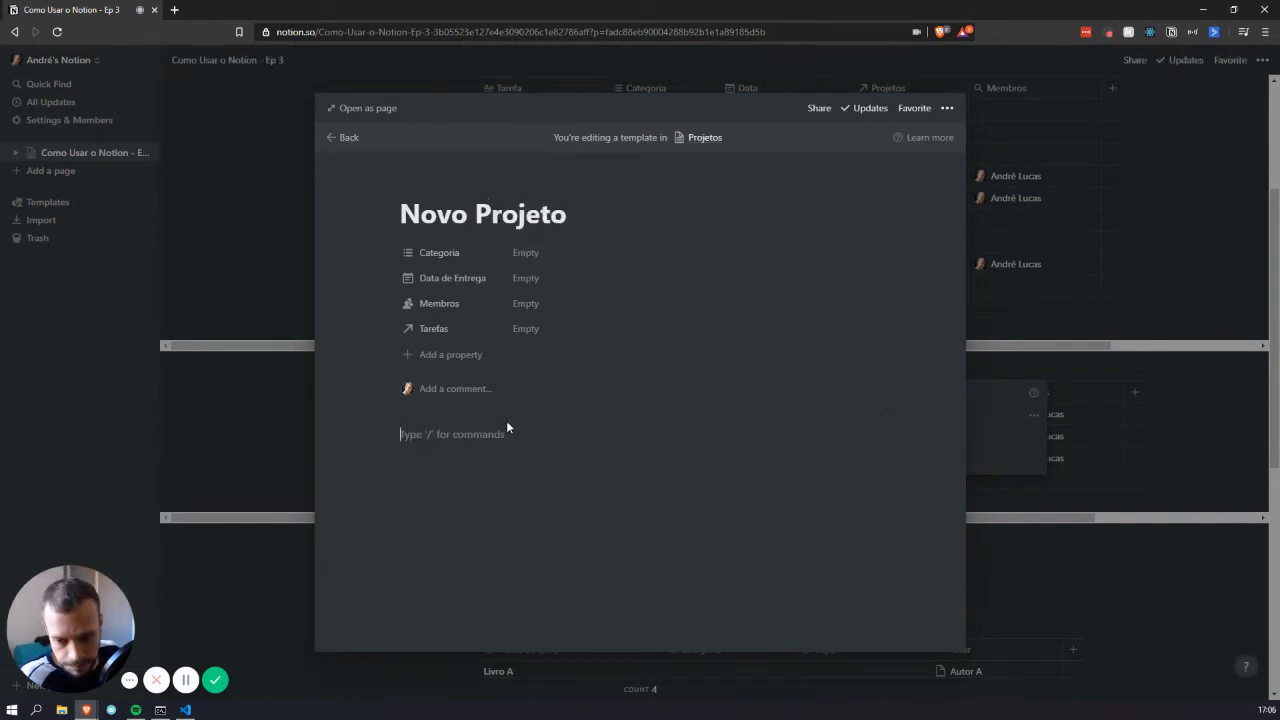
text(/)
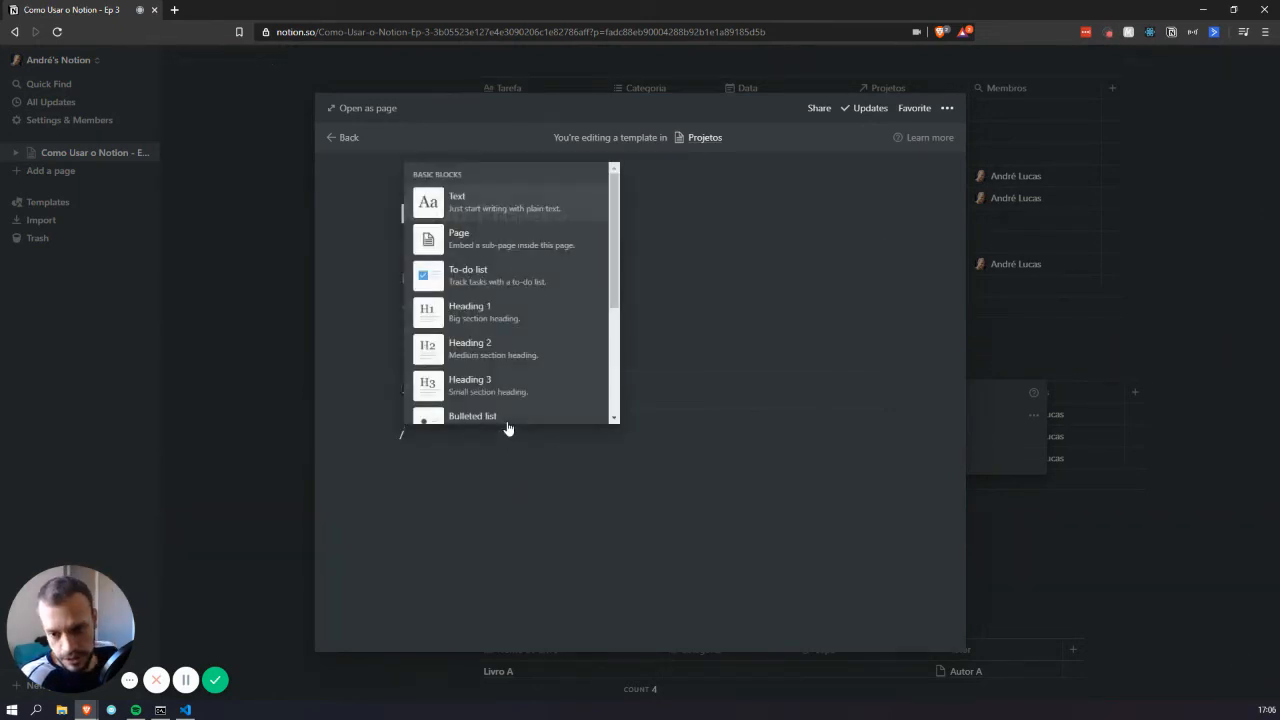
key(BackSpace)
text(Informações )
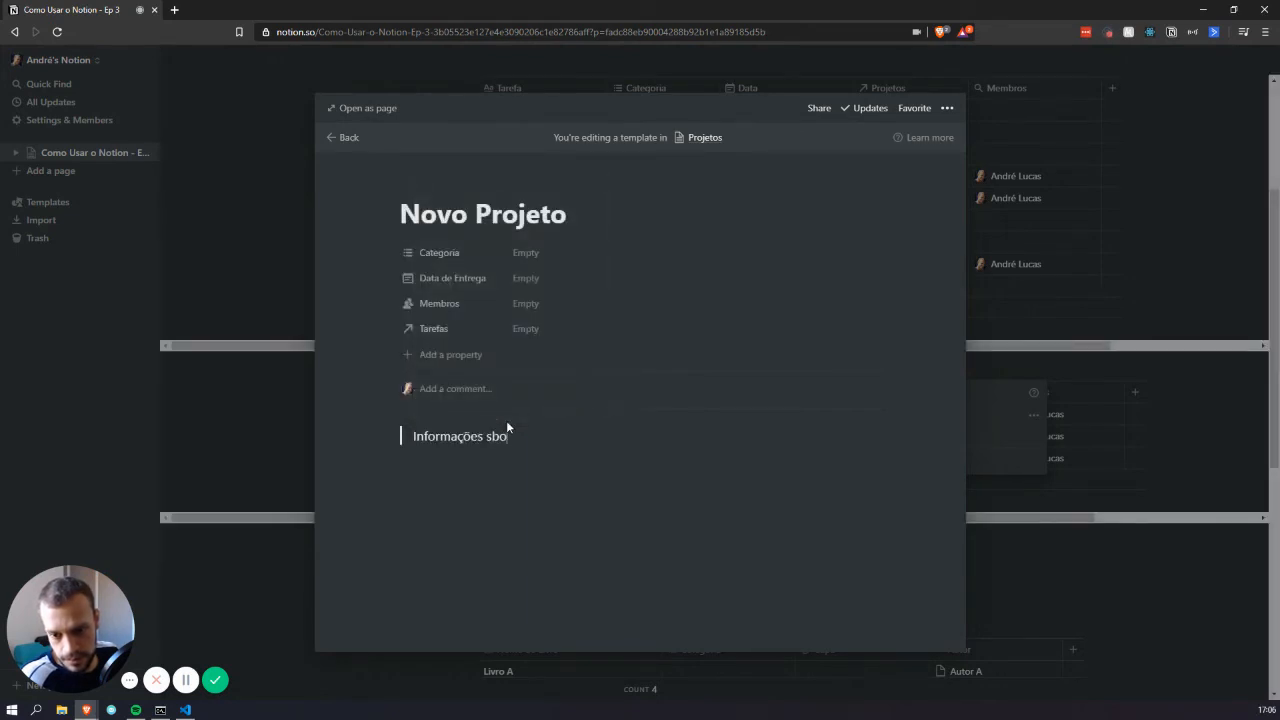
text(sob)
key(BackSpace)
text(obre o projet)
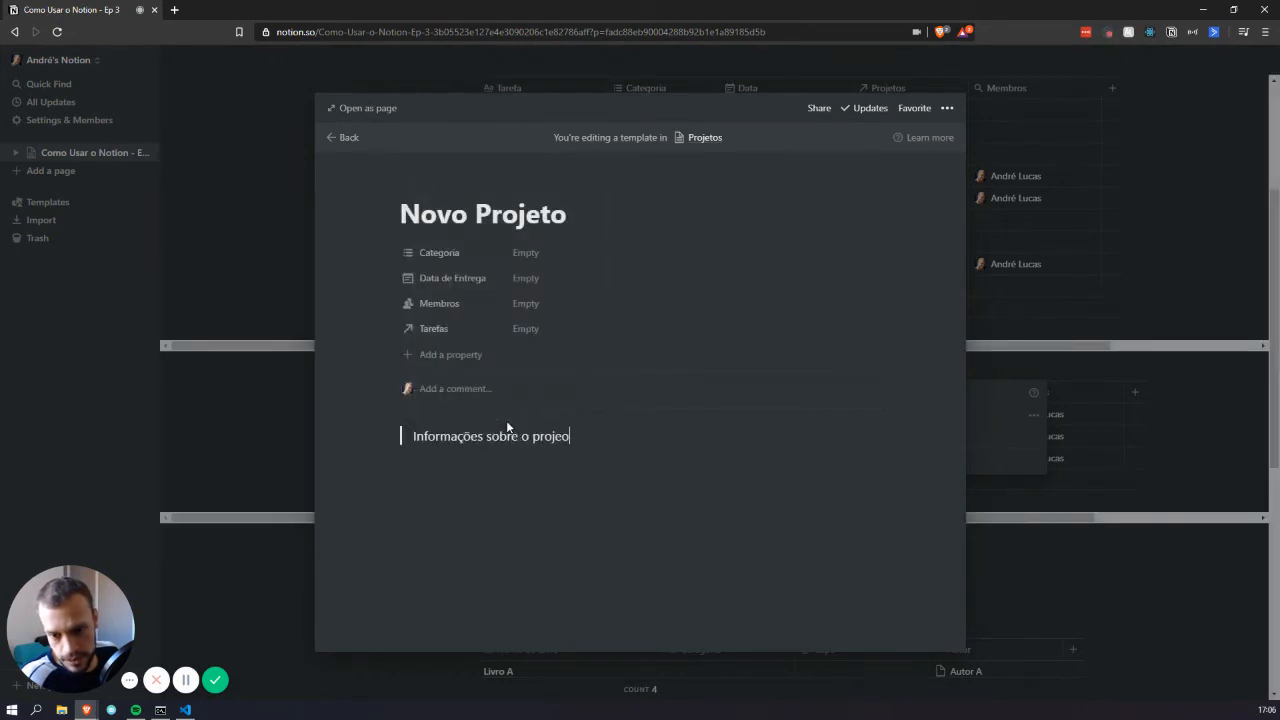
key(BackSpace)
text(to)
key(Return)
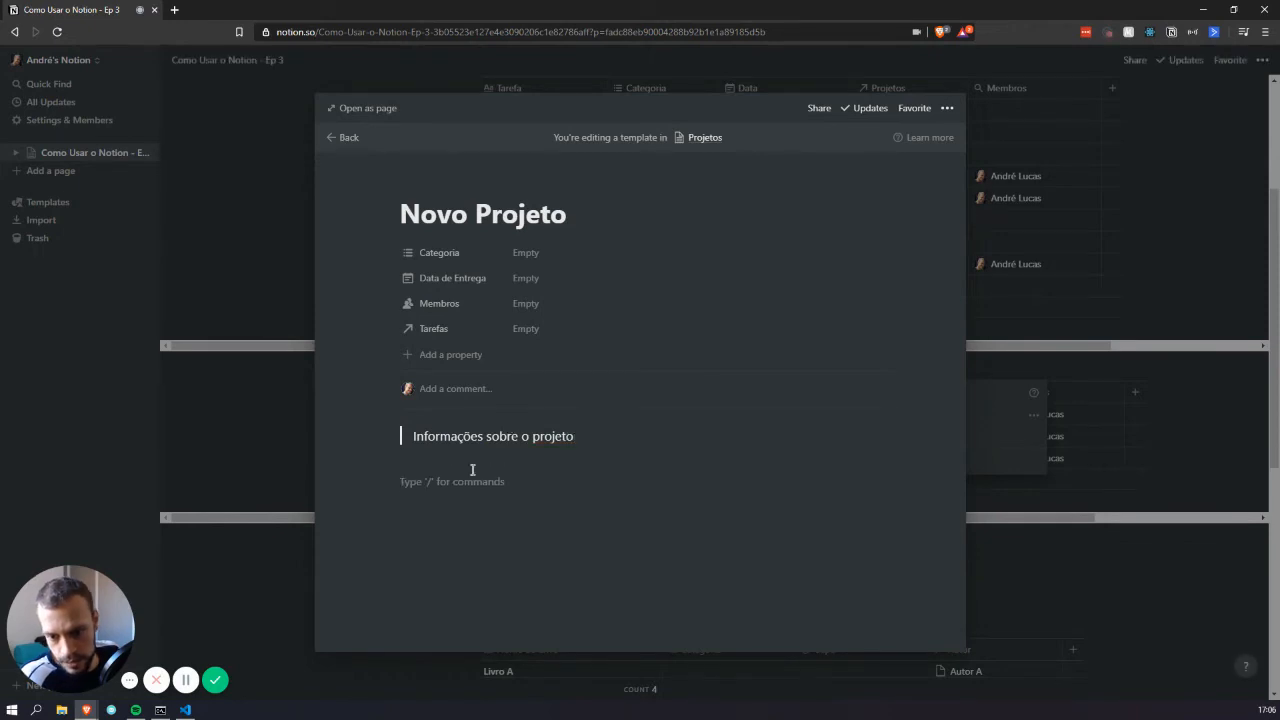
key(Return)
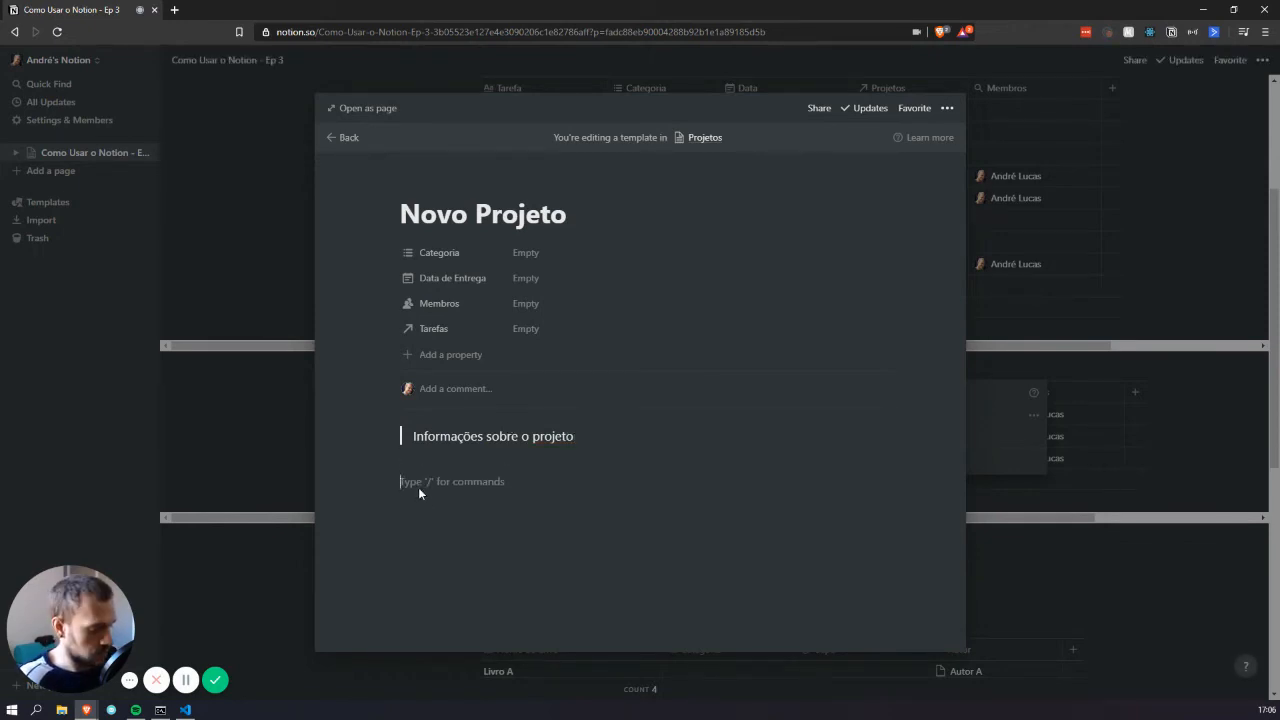
text(/link)
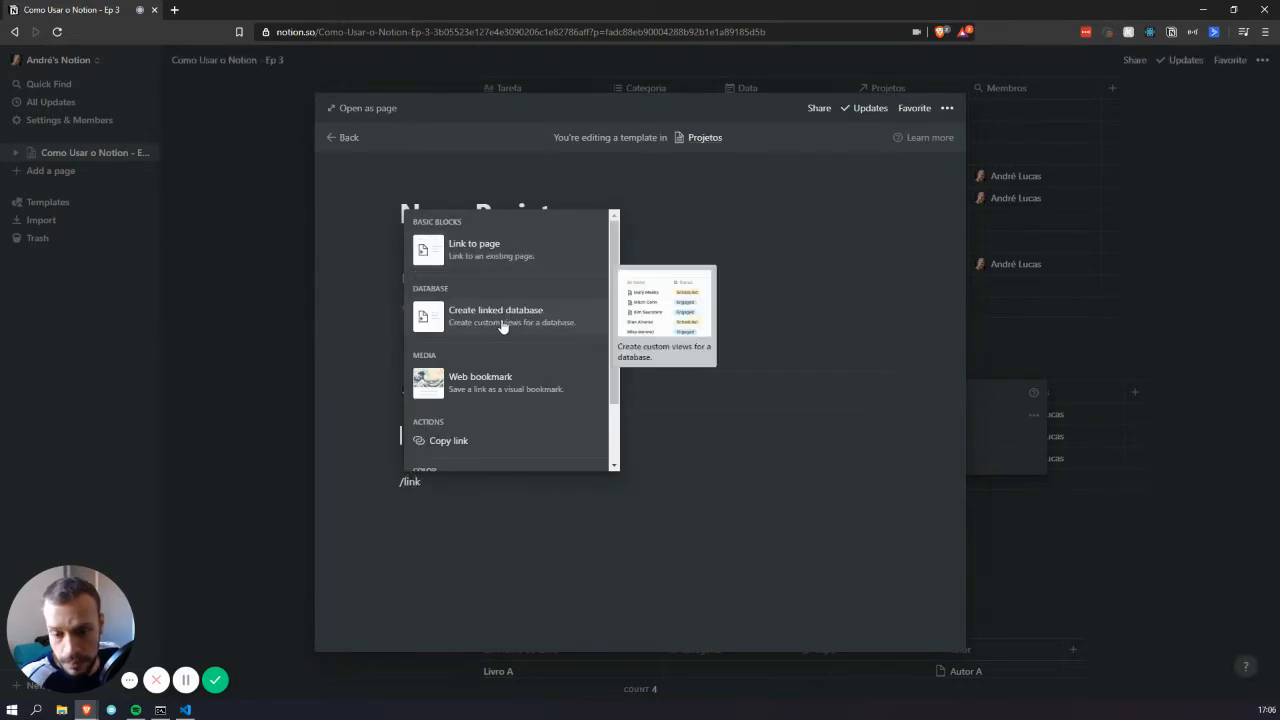
Embed a linked Tarefas view in the template and add a filter on the Projetos property
click(498, 333)
click(466, 284)
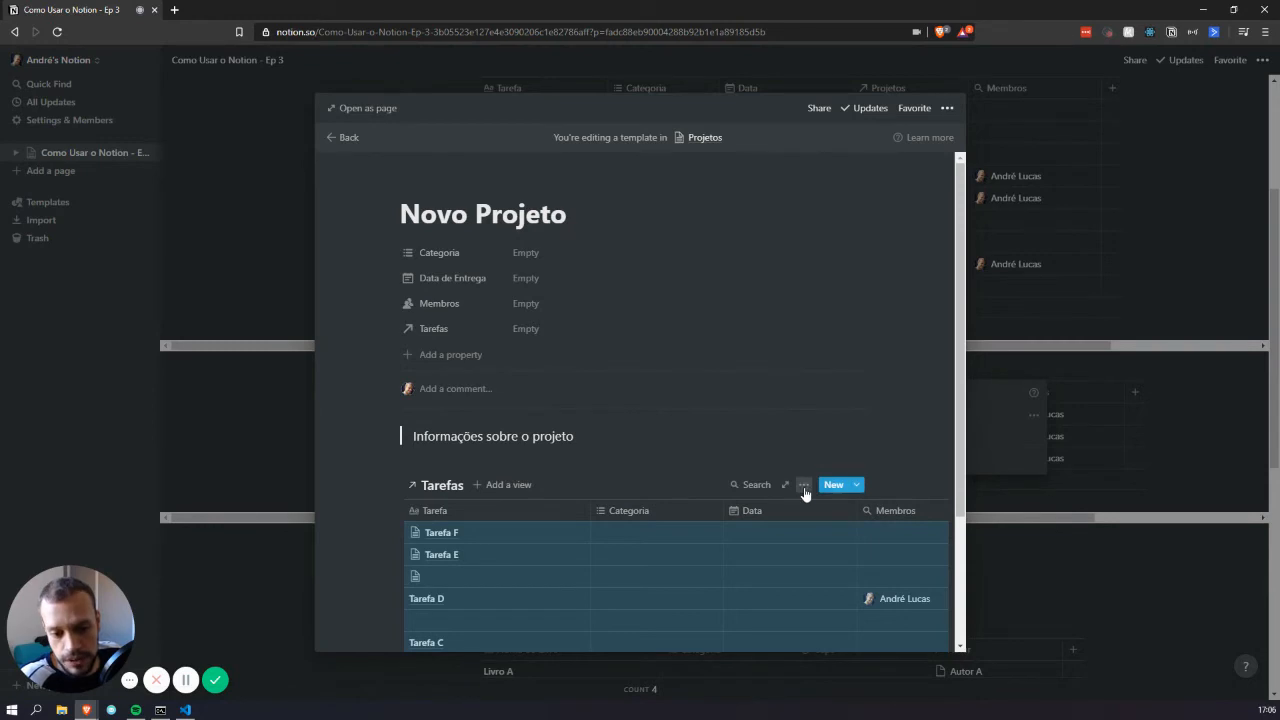
click(804, 487)
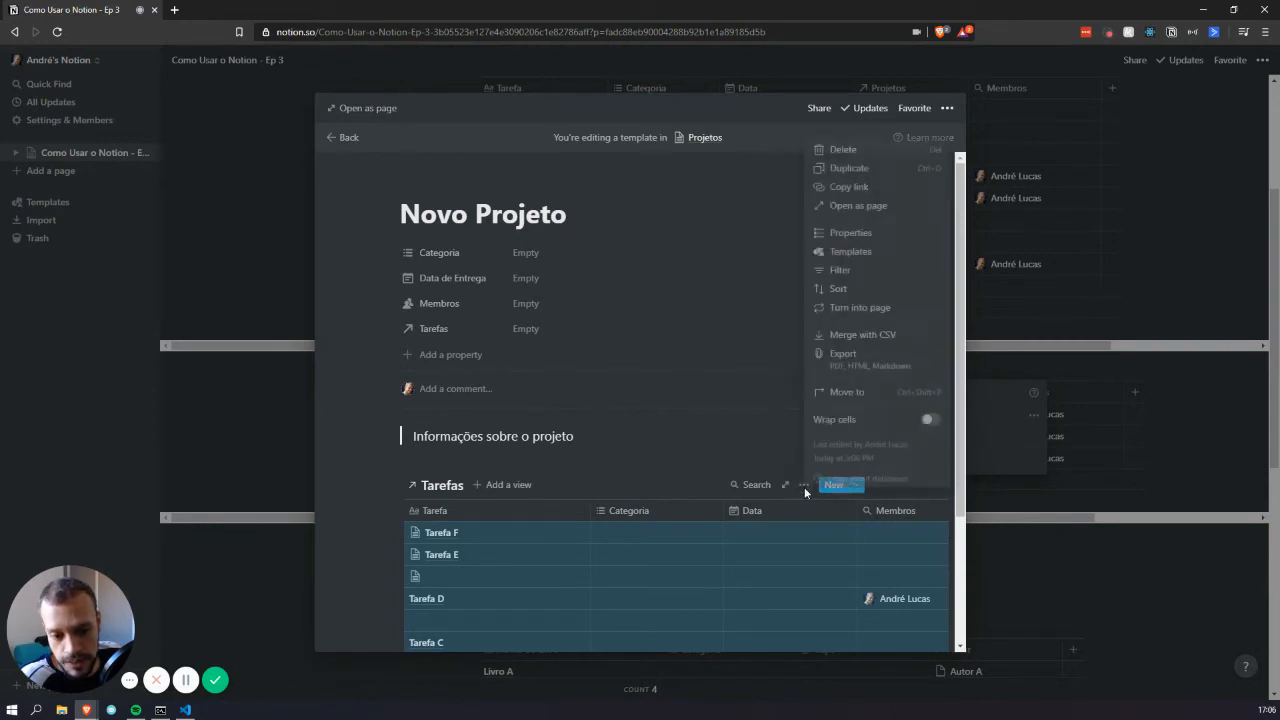
click(845, 270)
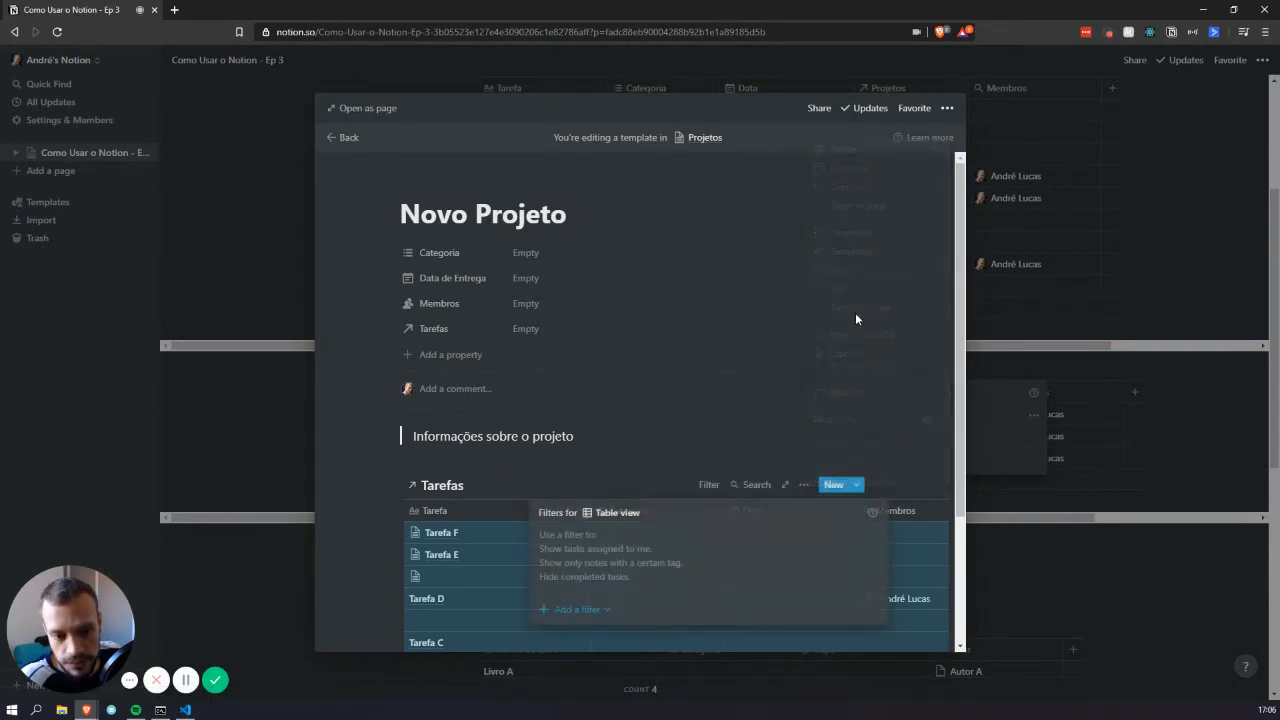
click(576, 609)
click(596, 633)
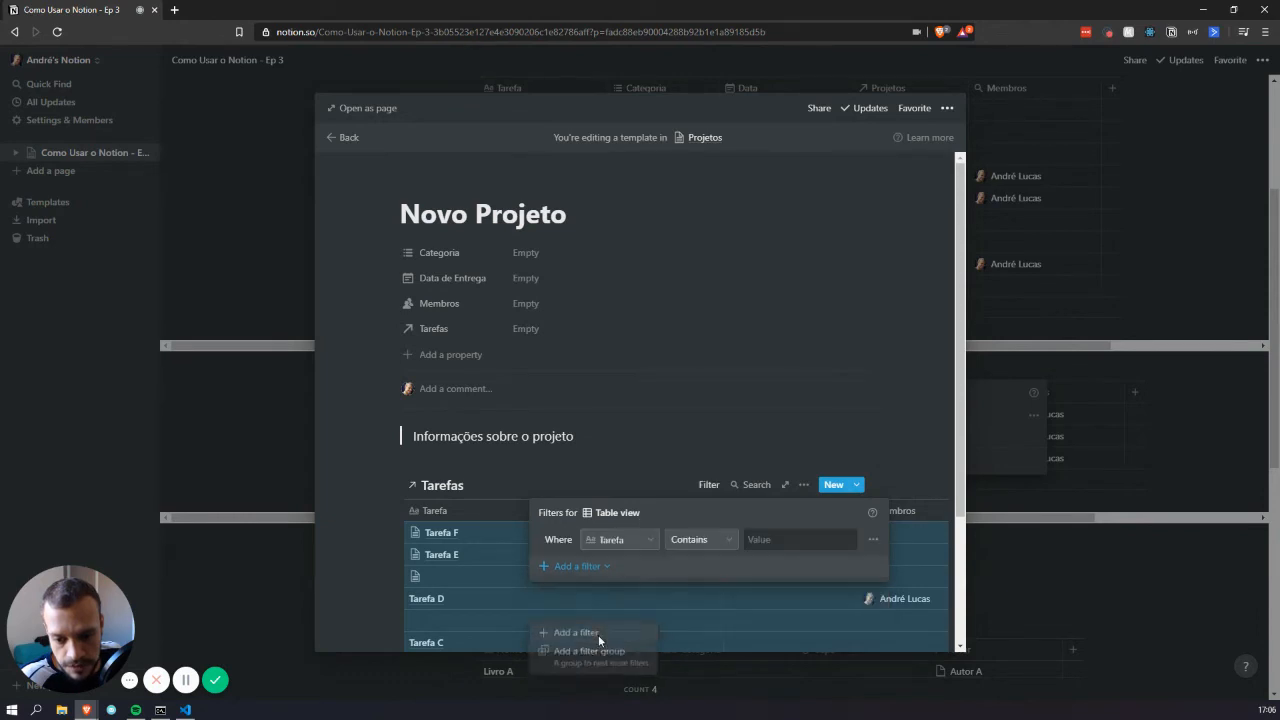
click(630, 540)
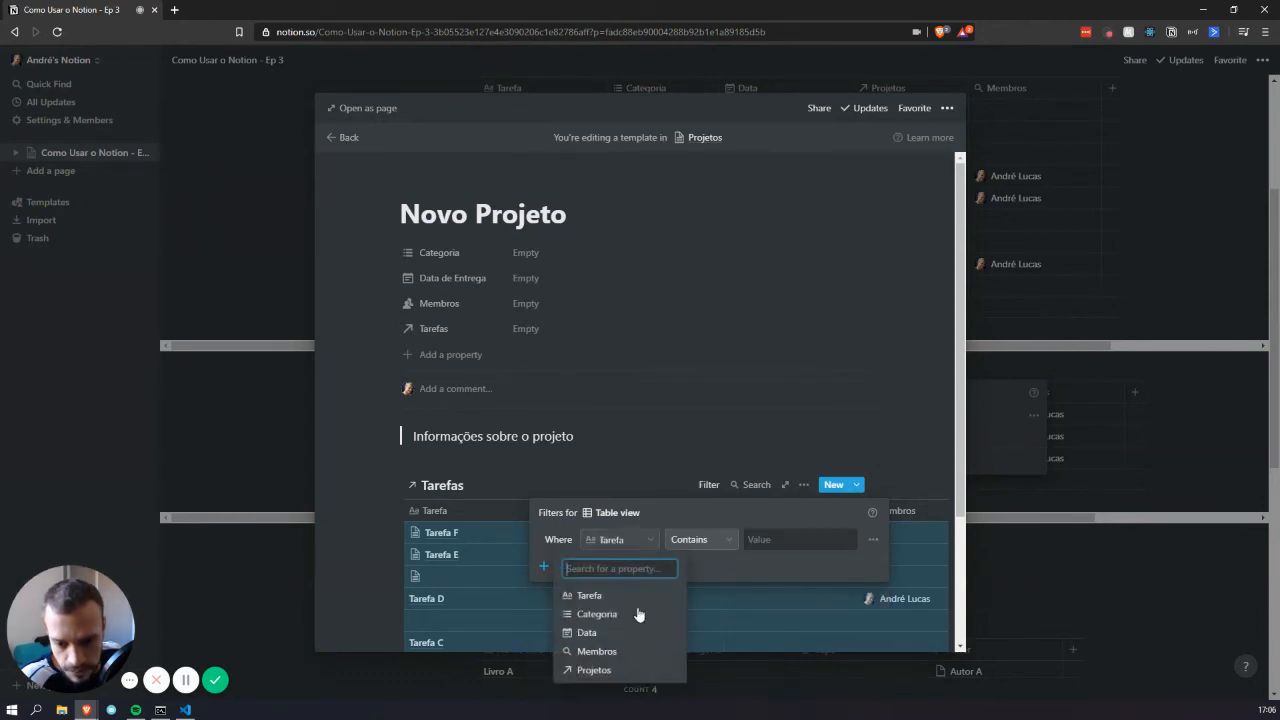
click(624, 671)
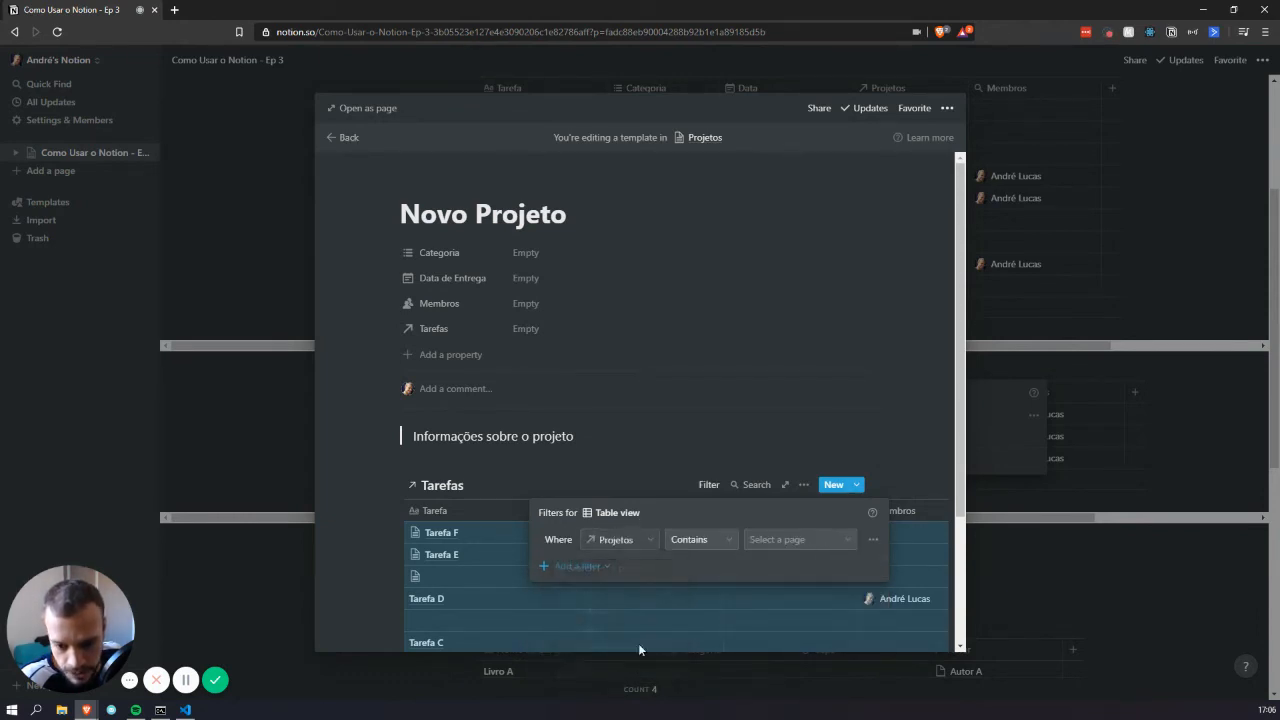
Set the filter to Projetos contains Novo Projeto and close the template editor
click(643, 544)
click(720, 542)
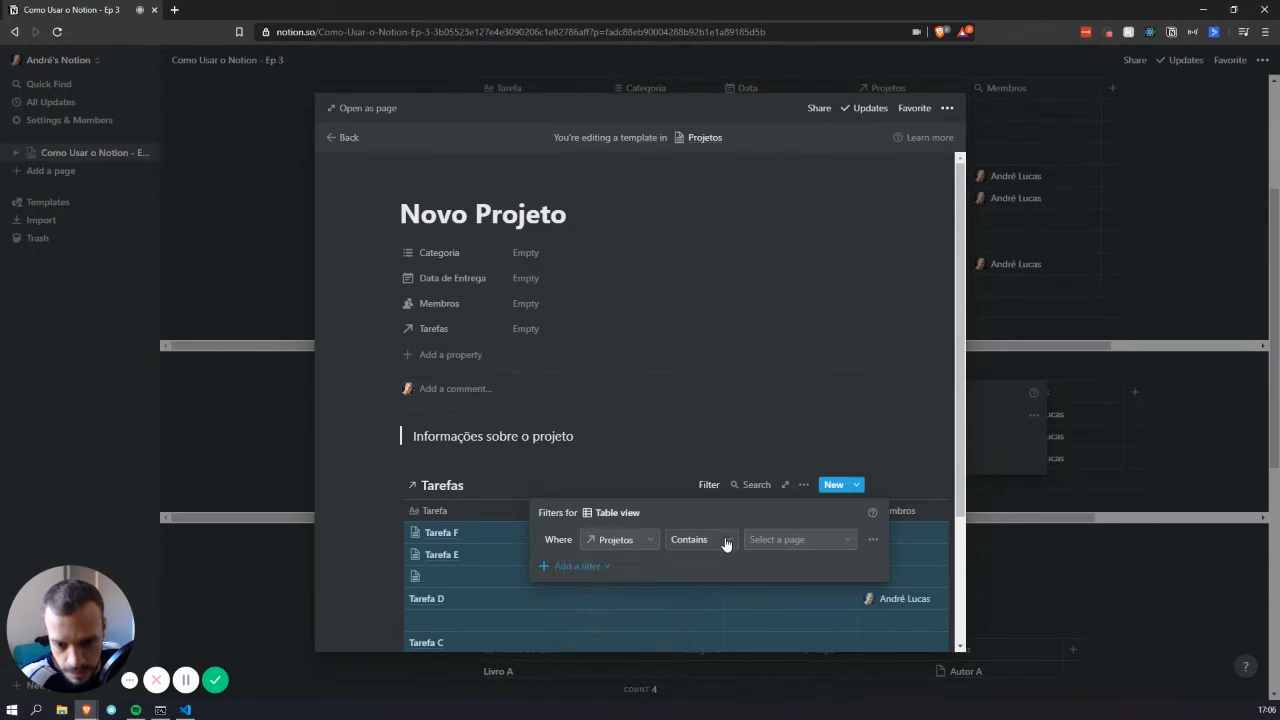
click(647, 539)
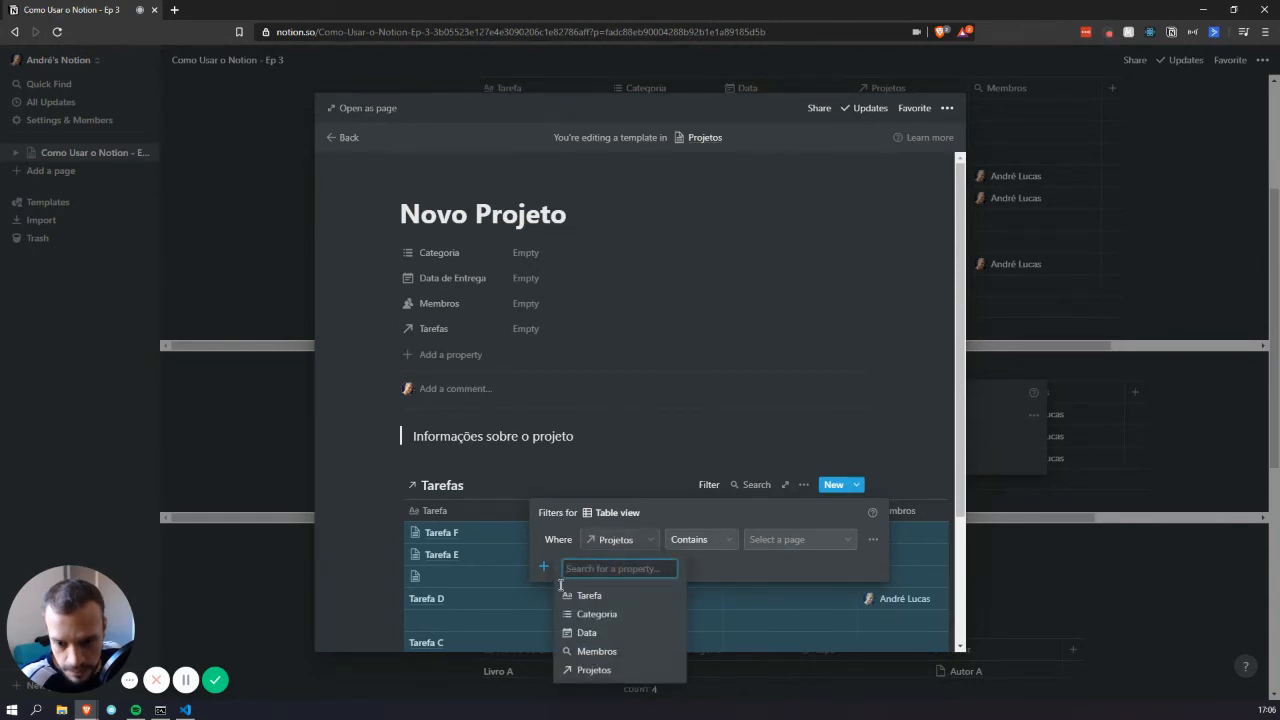
click(186, 680)
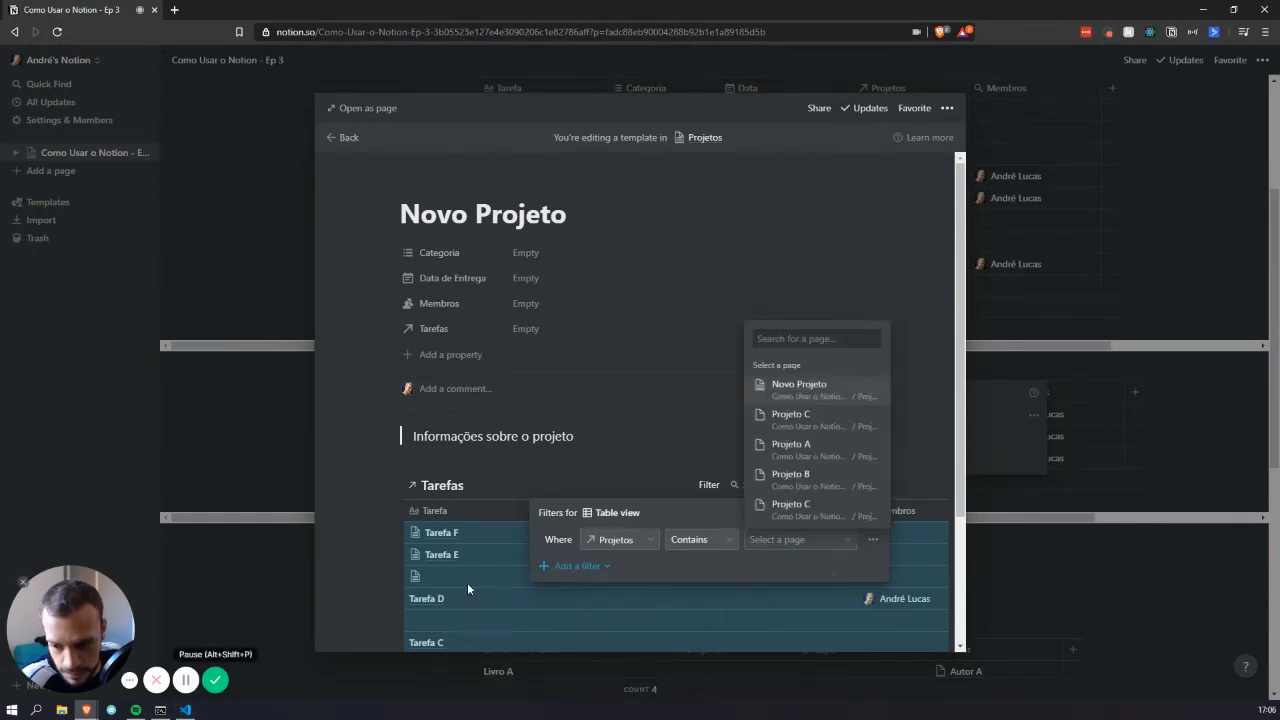
click(679, 560)
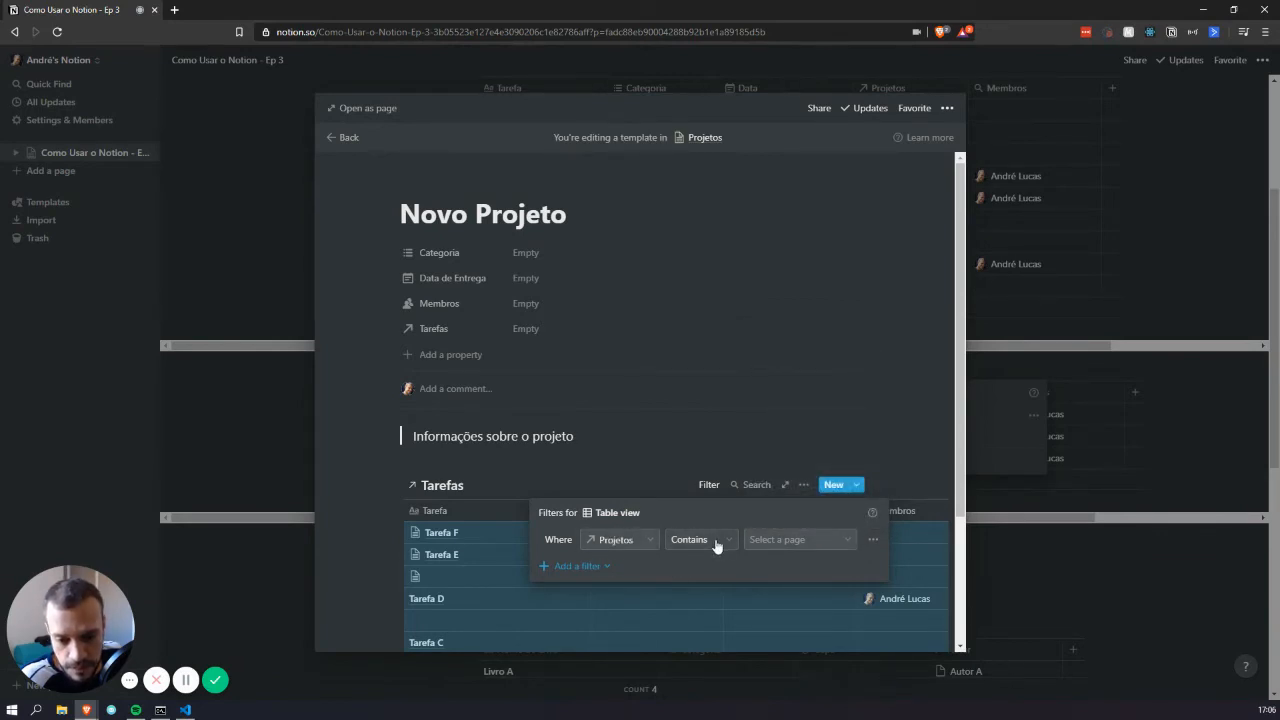
click(822, 555)
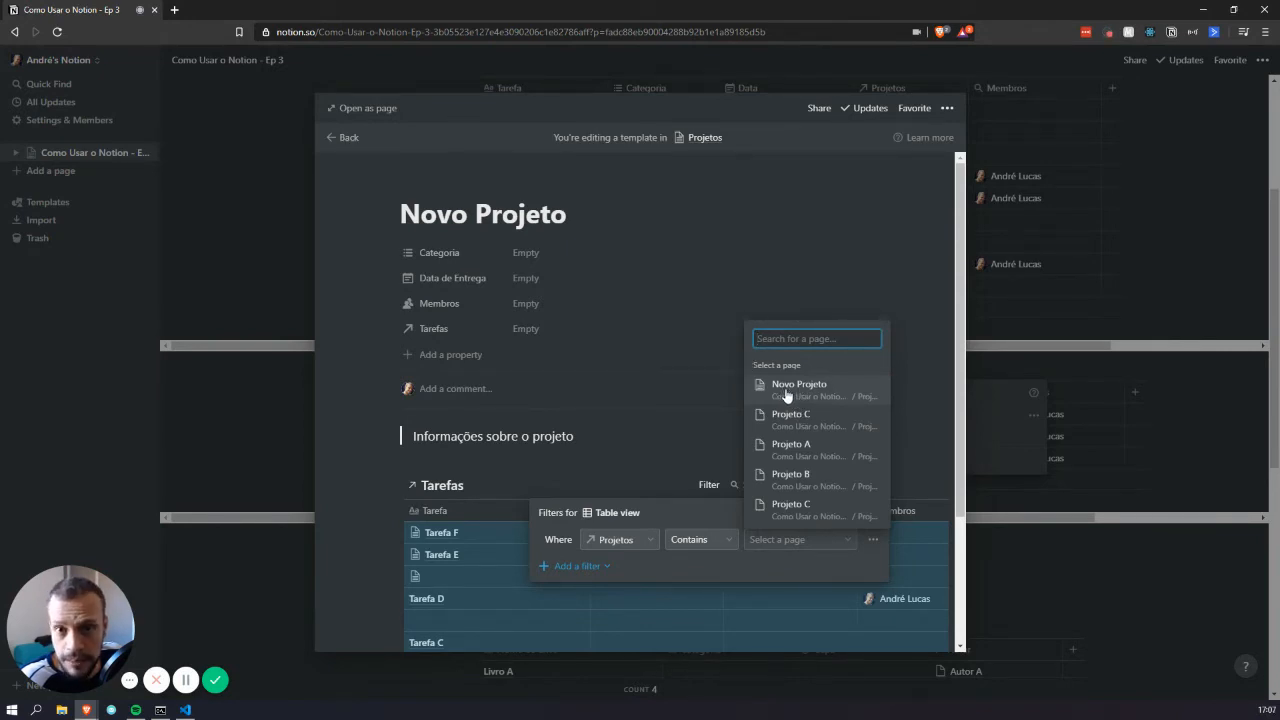
click(815, 388)
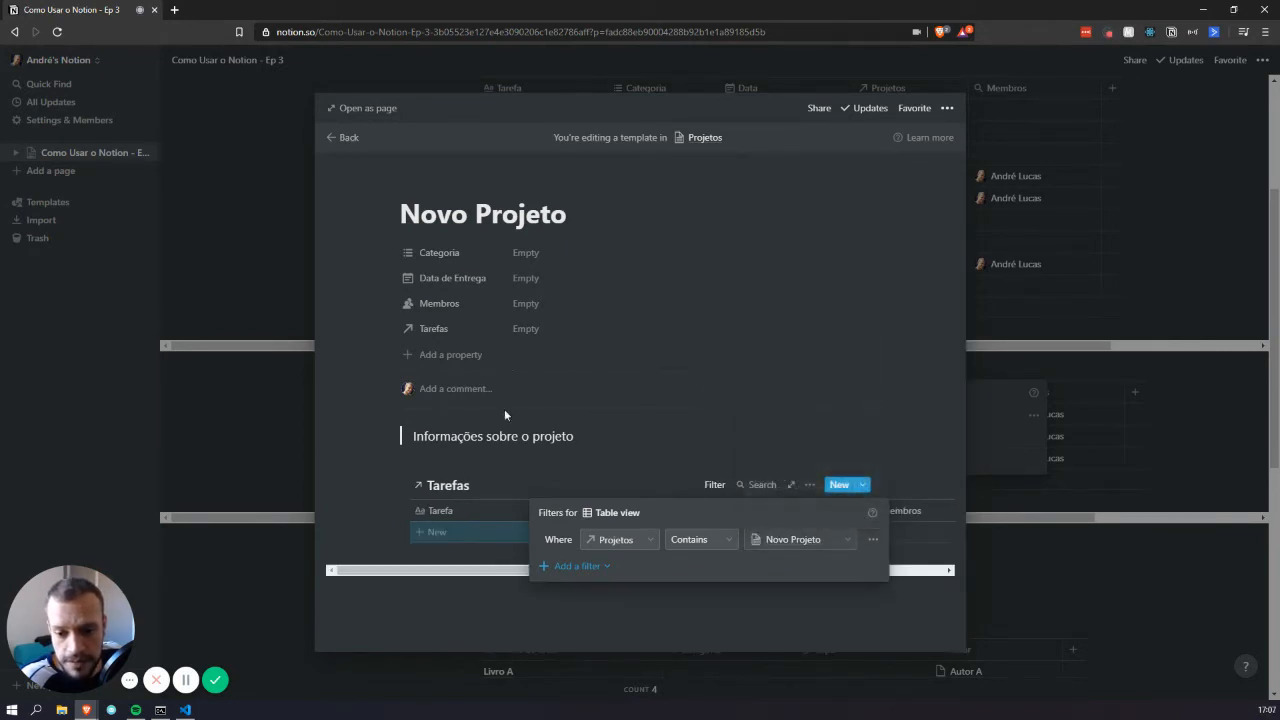
click(680, 455)
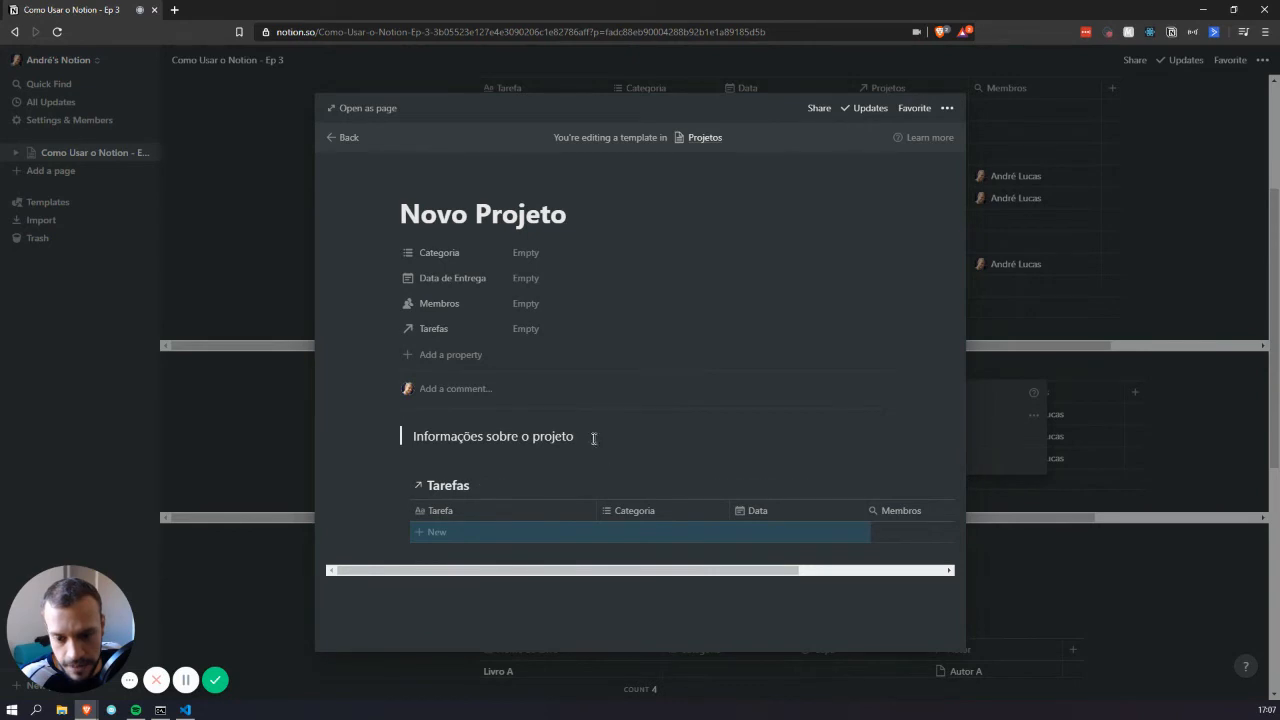
click(1149, 348)
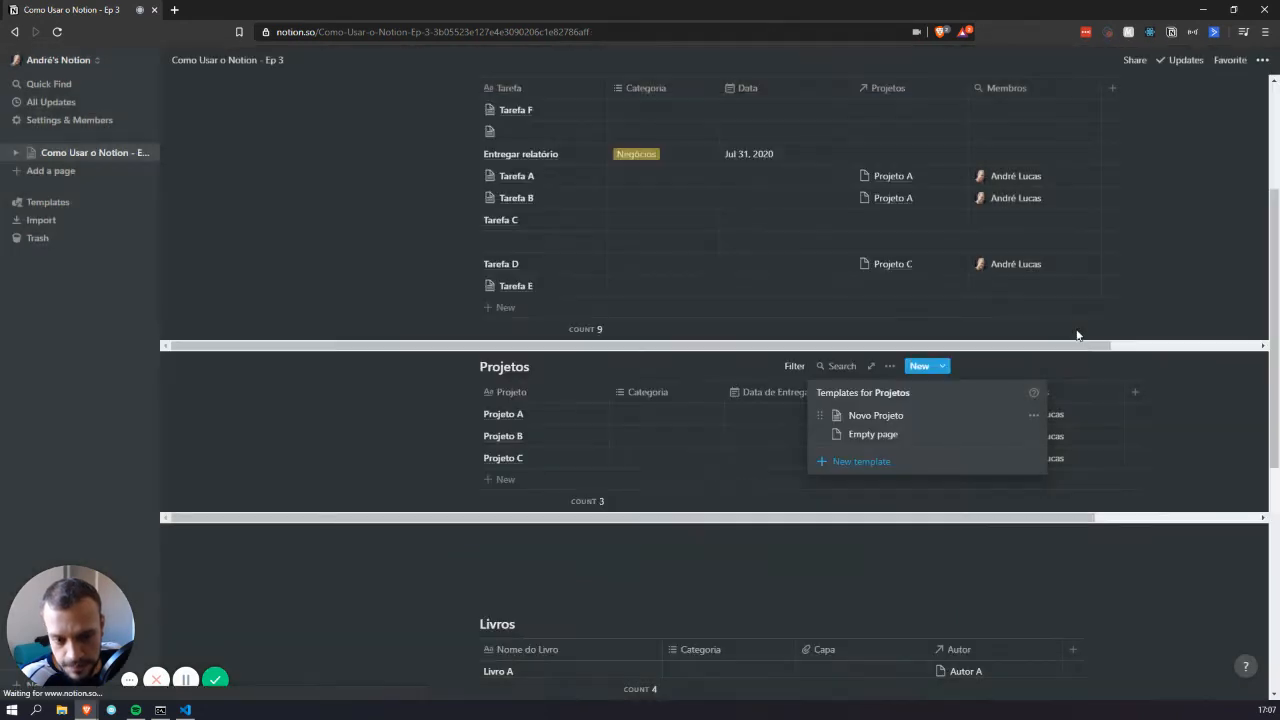
click(978, 369)
Add a 'Projeto D' row to Projetos and fill its page with the Novo Projeto template
click(505, 479)
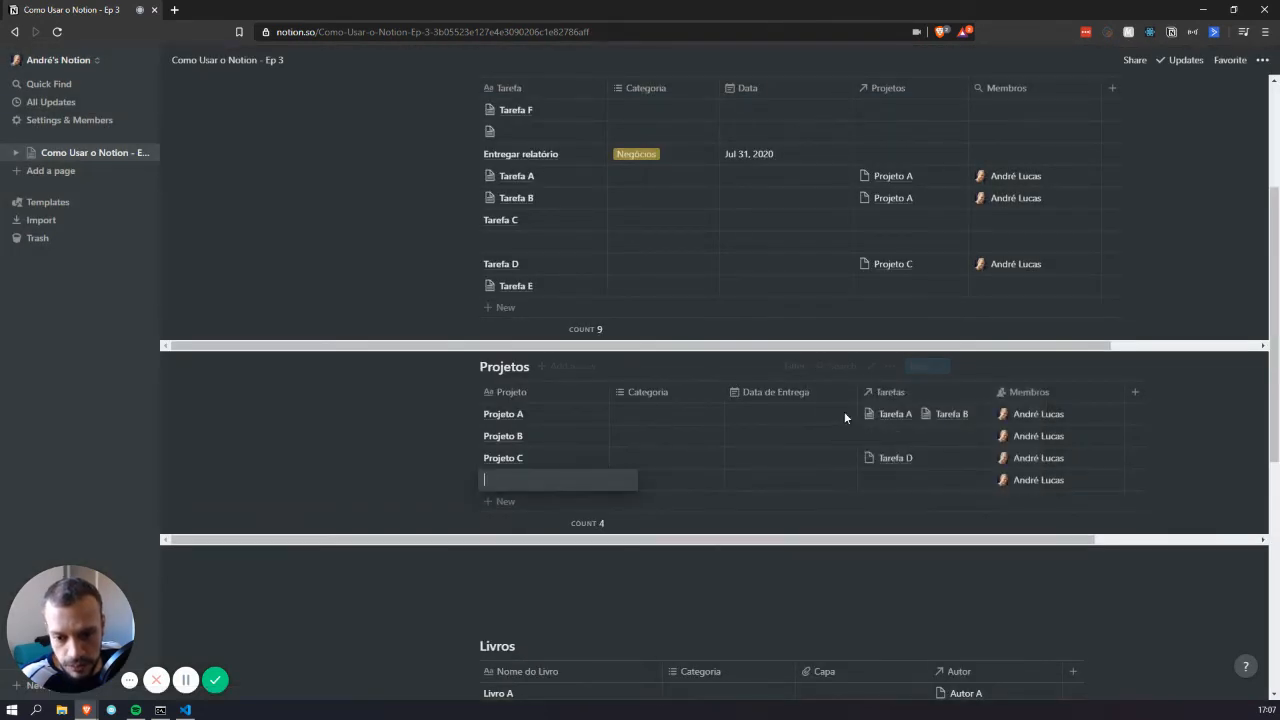
text(Projeto)
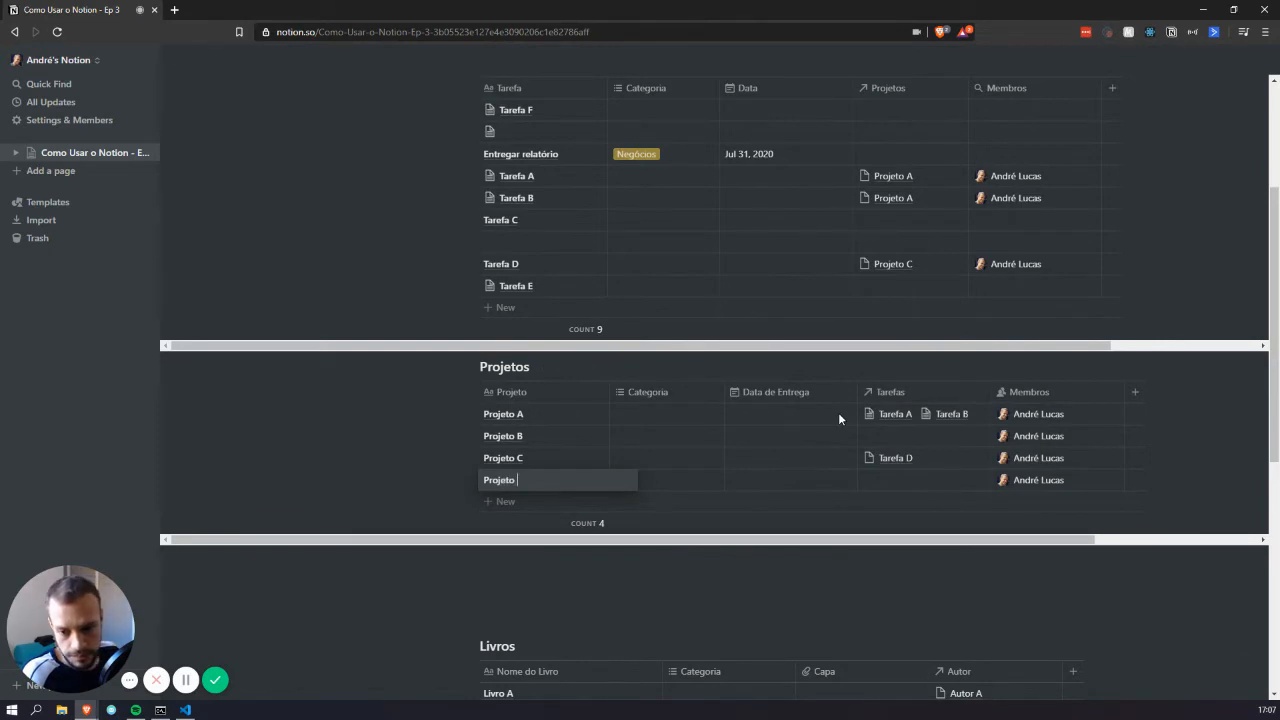
text( D)
key(Escape)
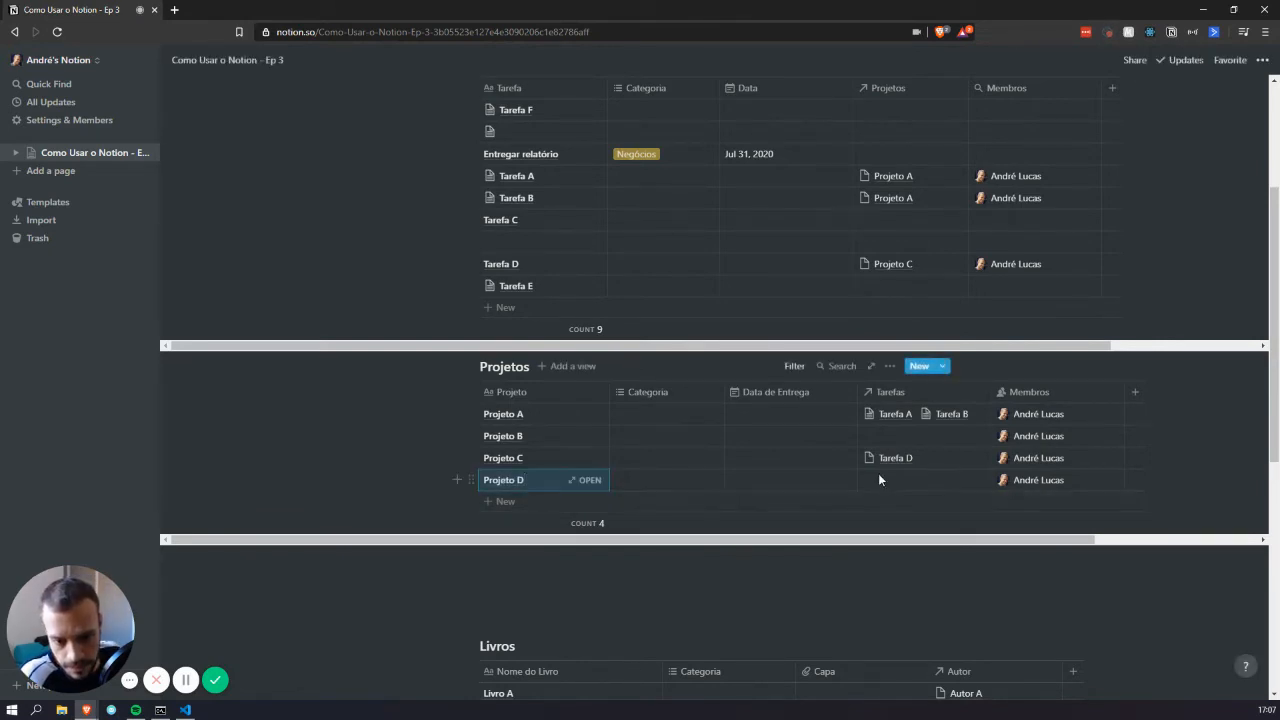
click(588, 480)
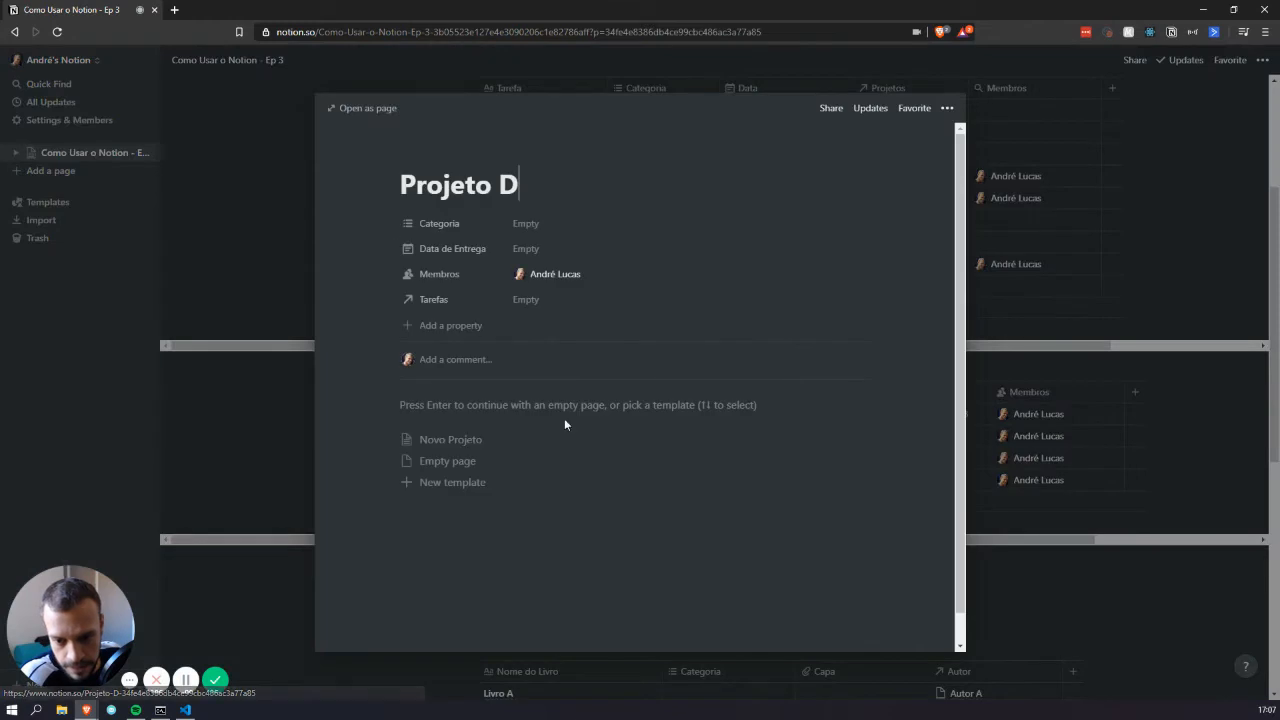
click(452, 446)
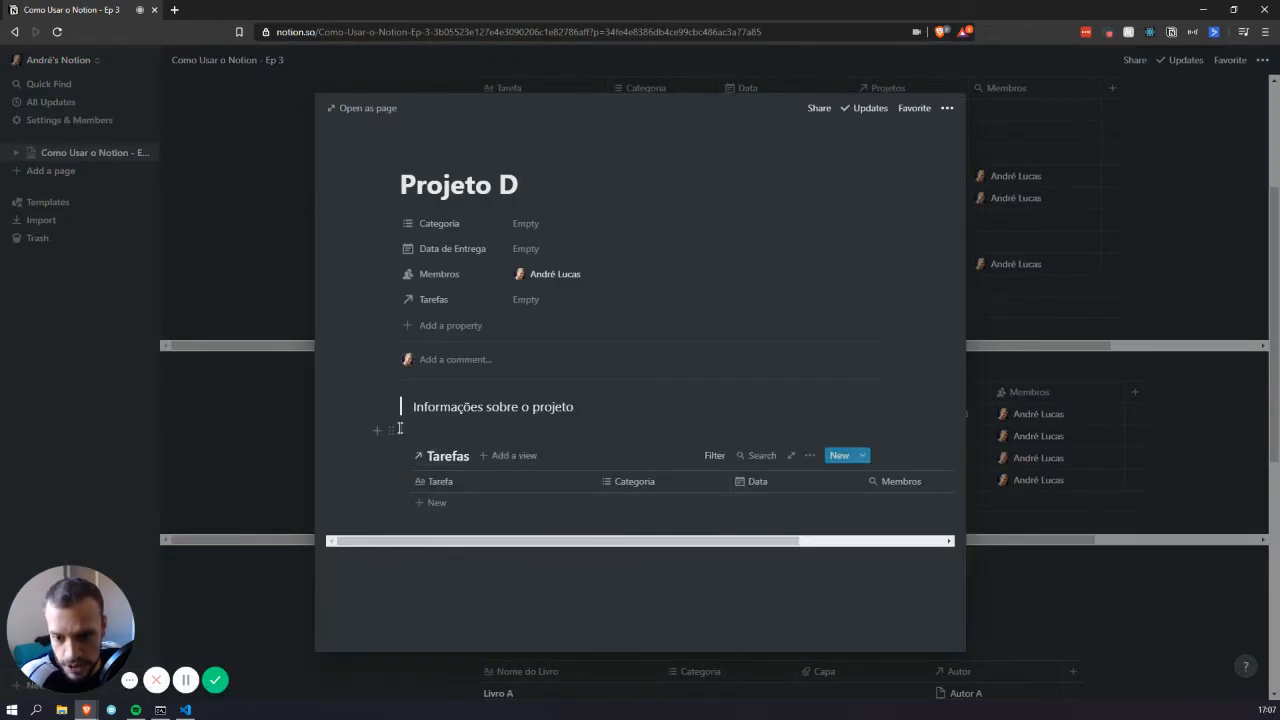
click(1118, 393)
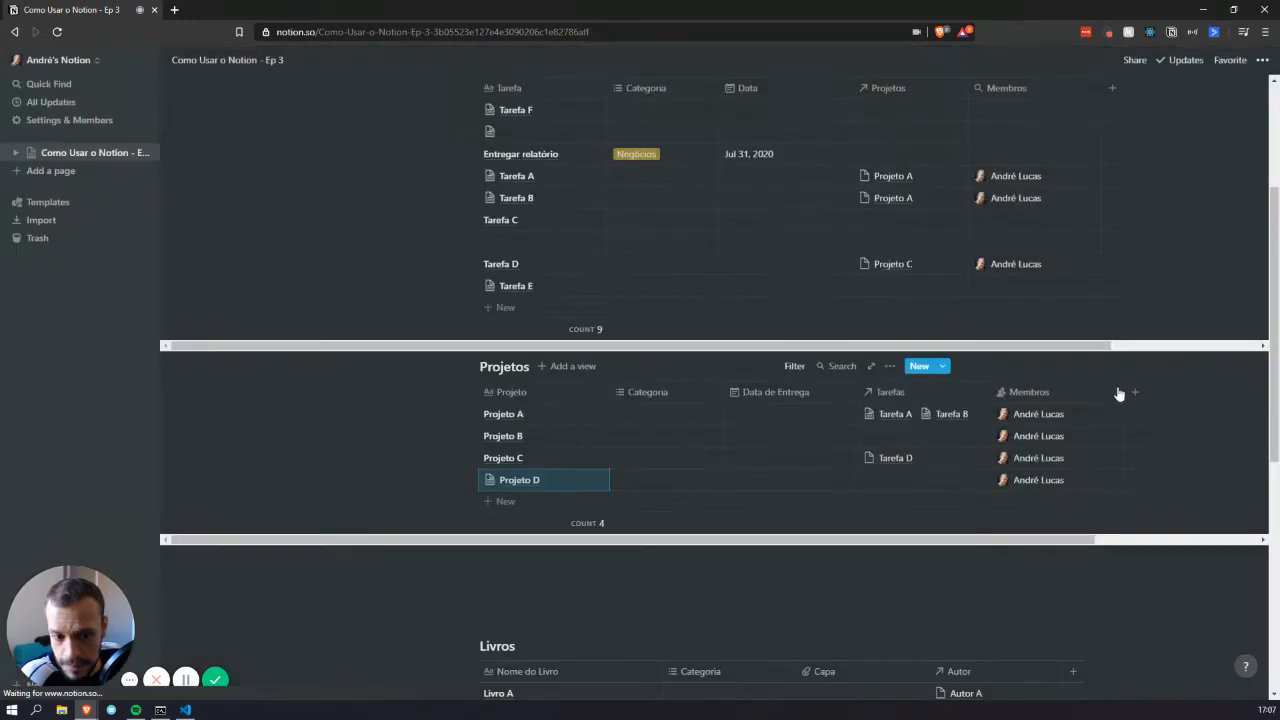
Link Tarefa E, Tarefa F and Tarefa A to Projeto D, then open its page to check them
click(910, 478)
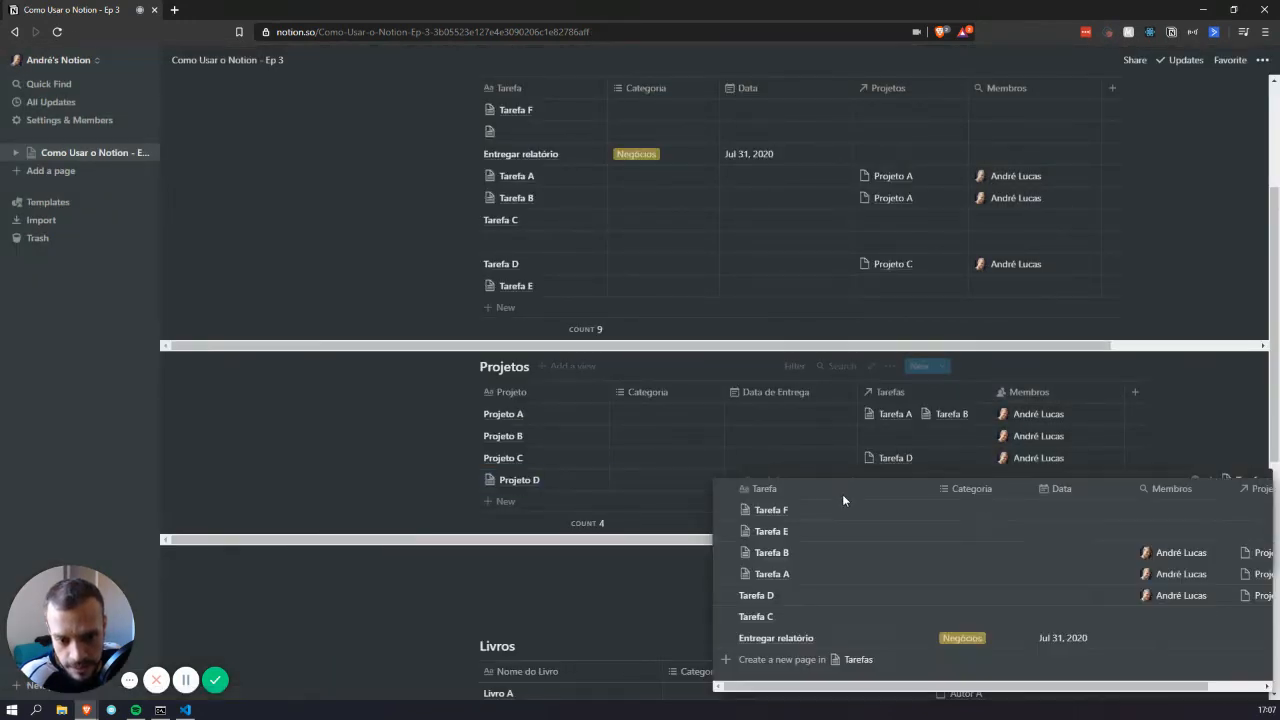
click(818, 531)
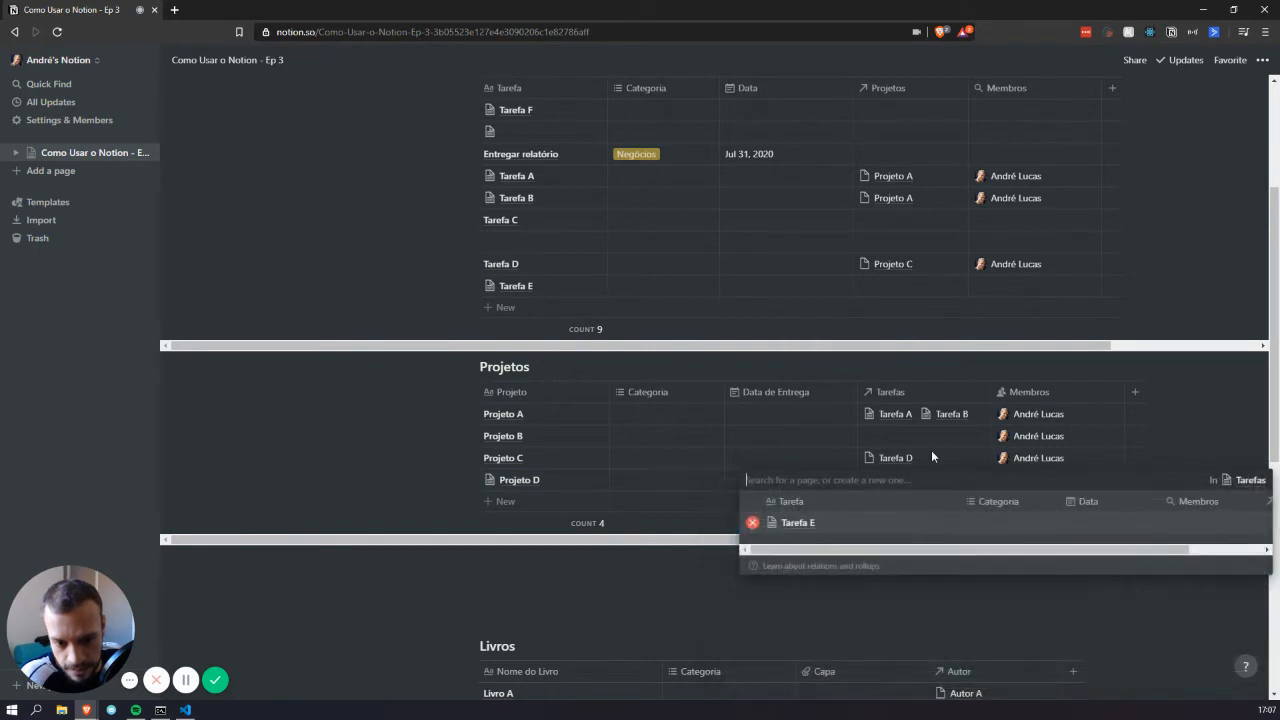
click(805, 510)
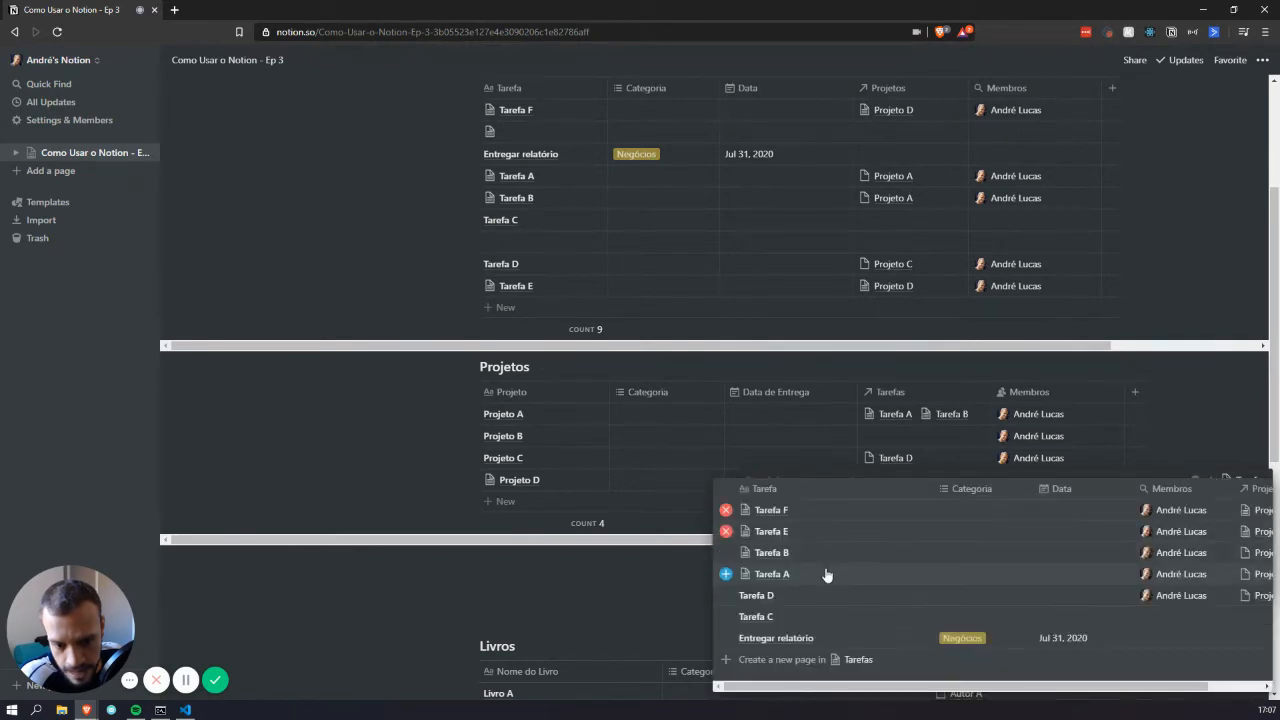
click(827, 575)
key(Escape)
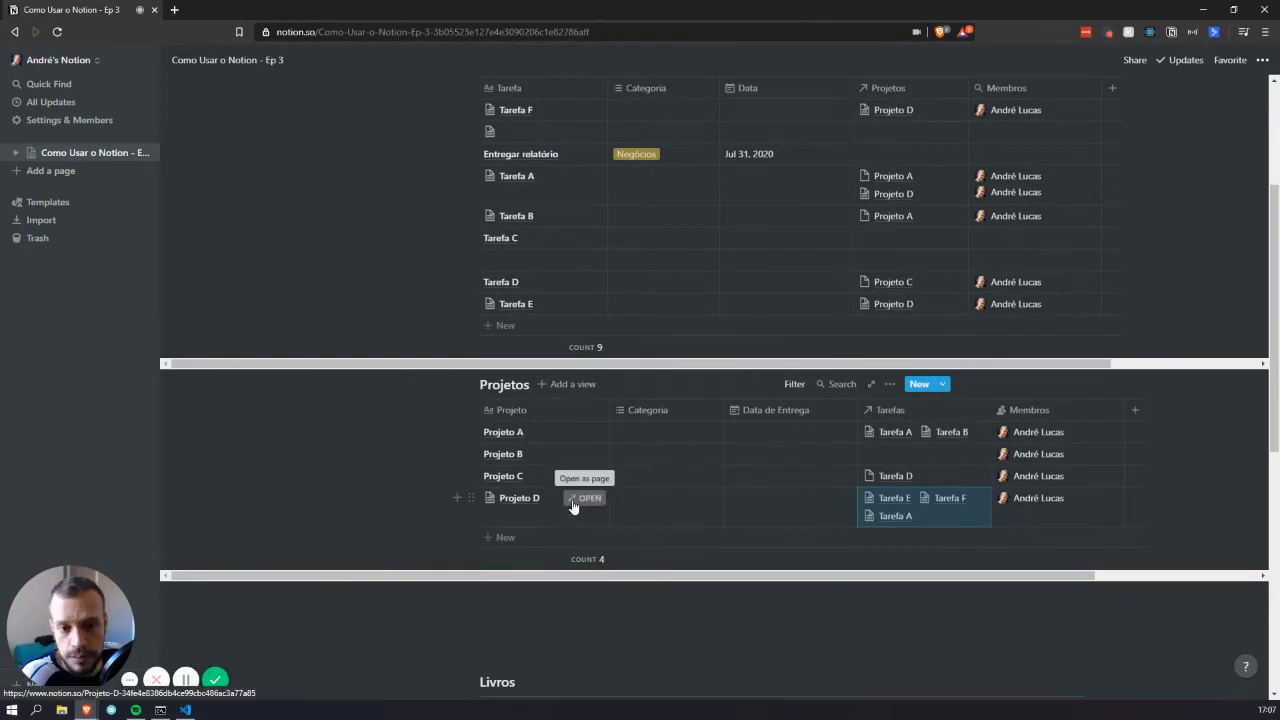
scroll(776, 310, up, 1)
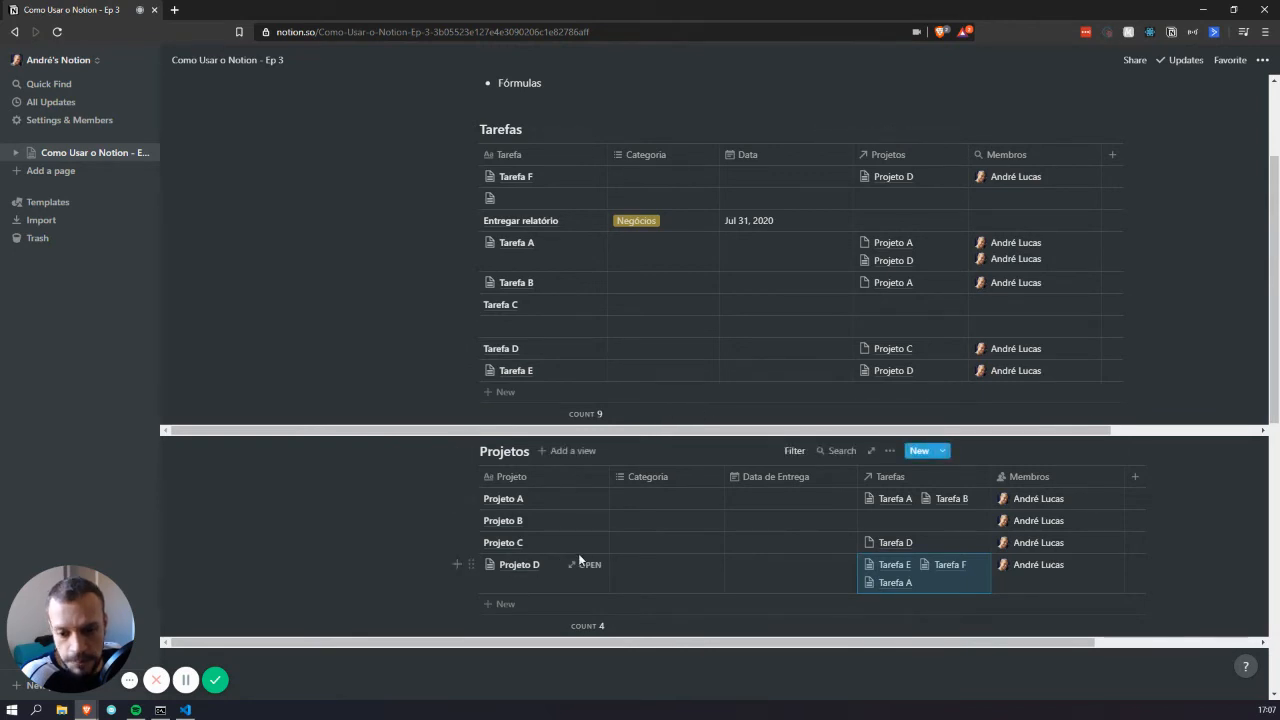
click(587, 566)
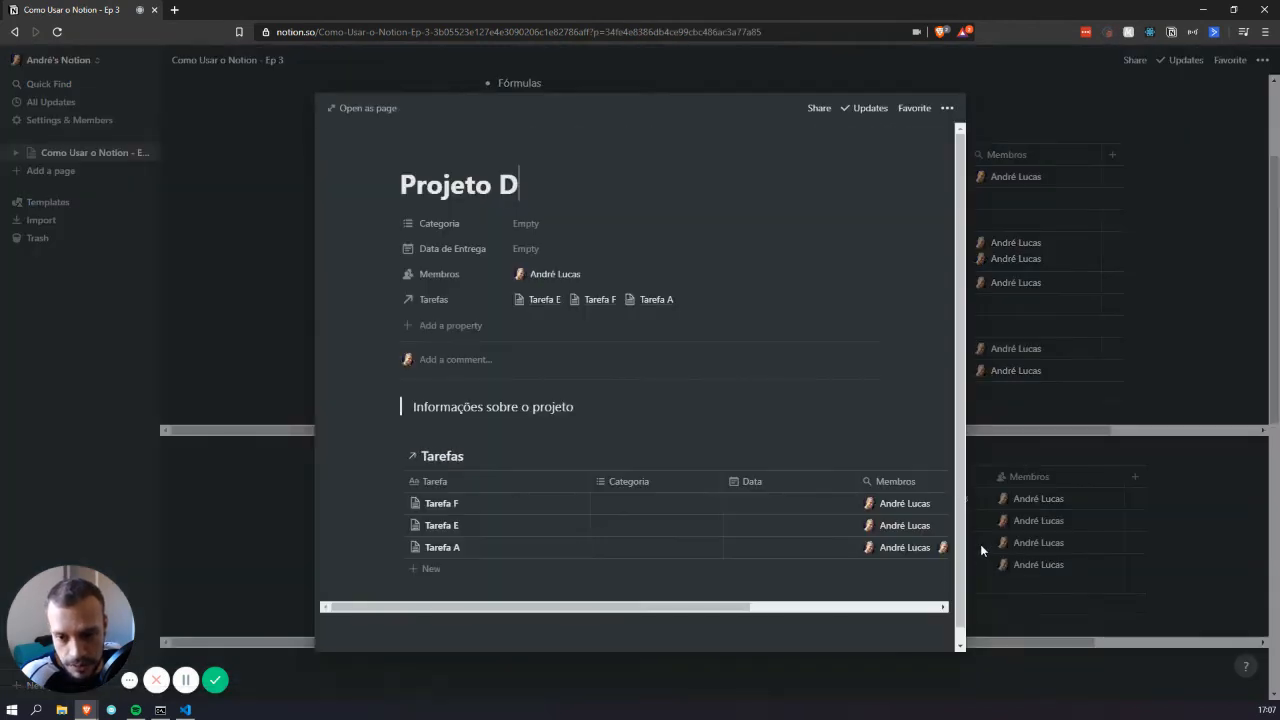
scroll(520, 463, down, 1)
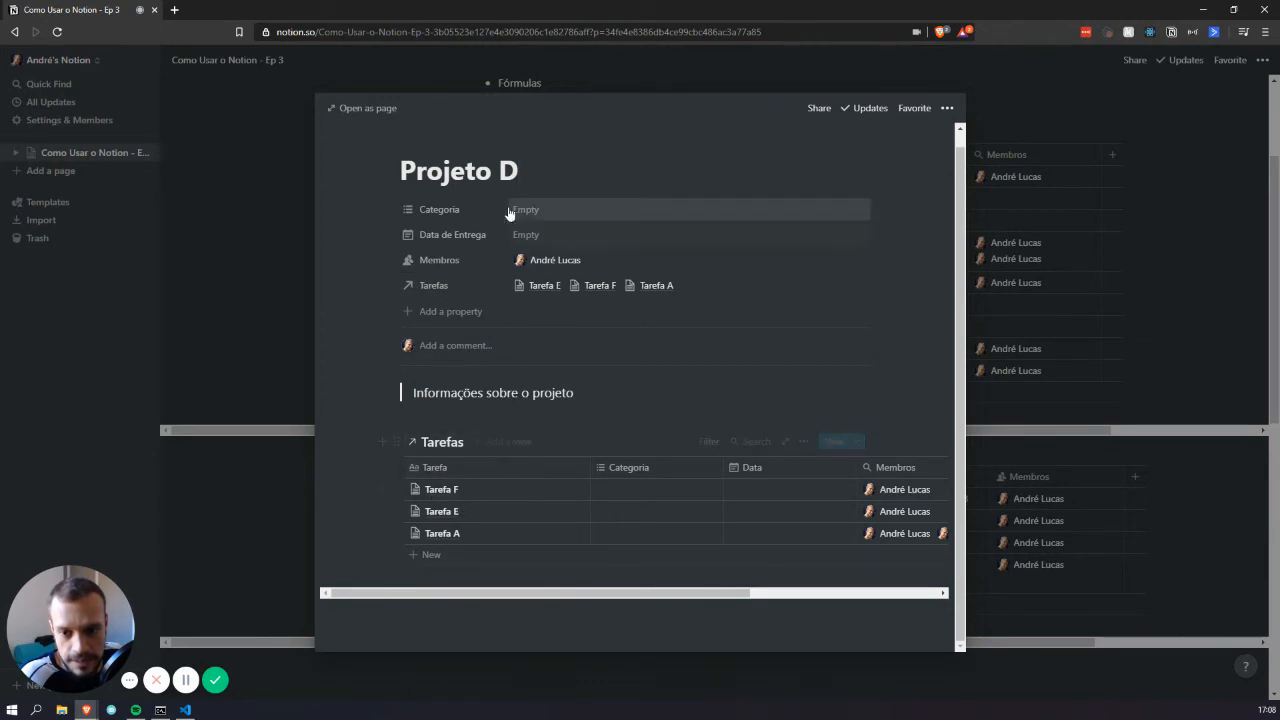
Close Projeto D and start Projeto C as a blank page with an 'Informações' quote
click(1043, 308)
click(588, 541)
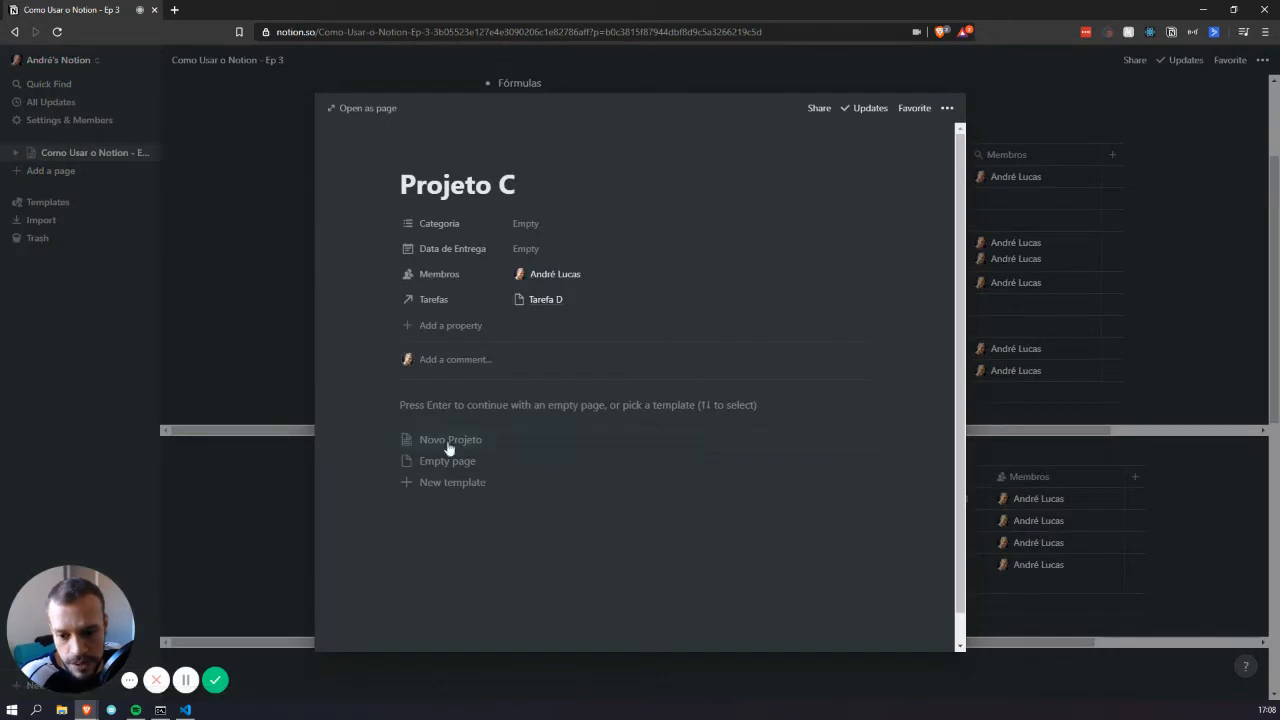
click(452, 408)
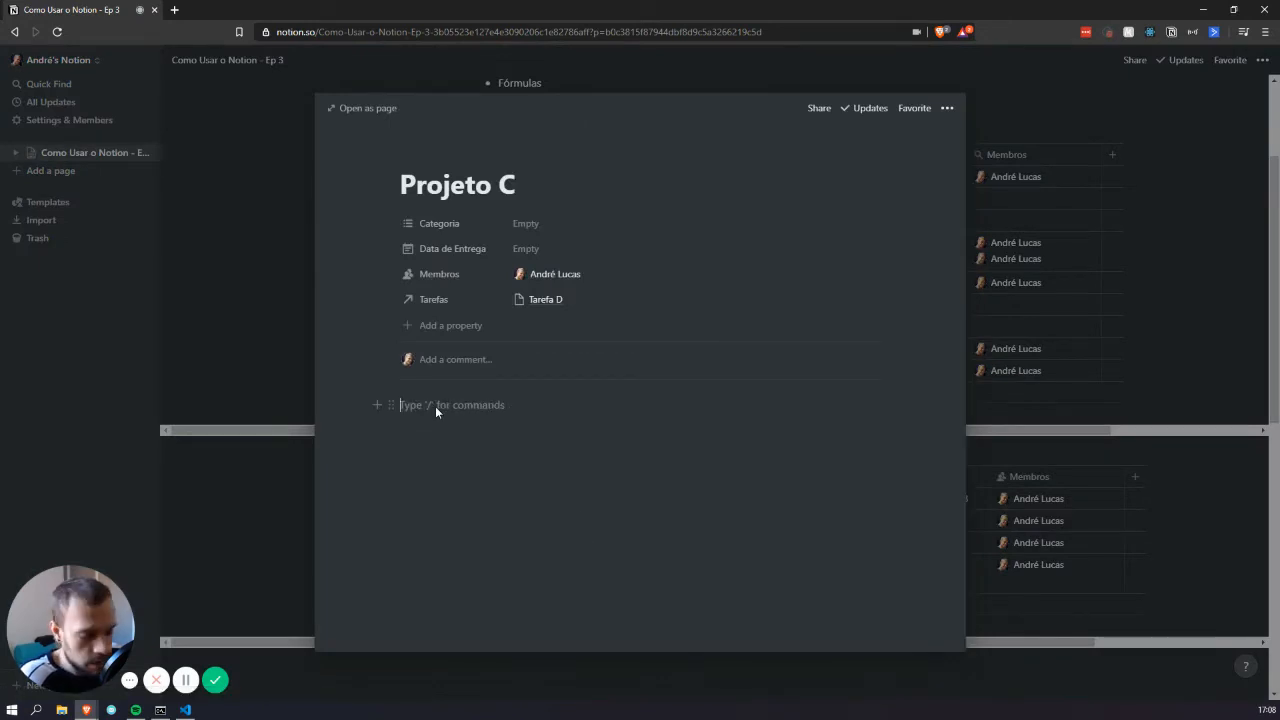
text(/)
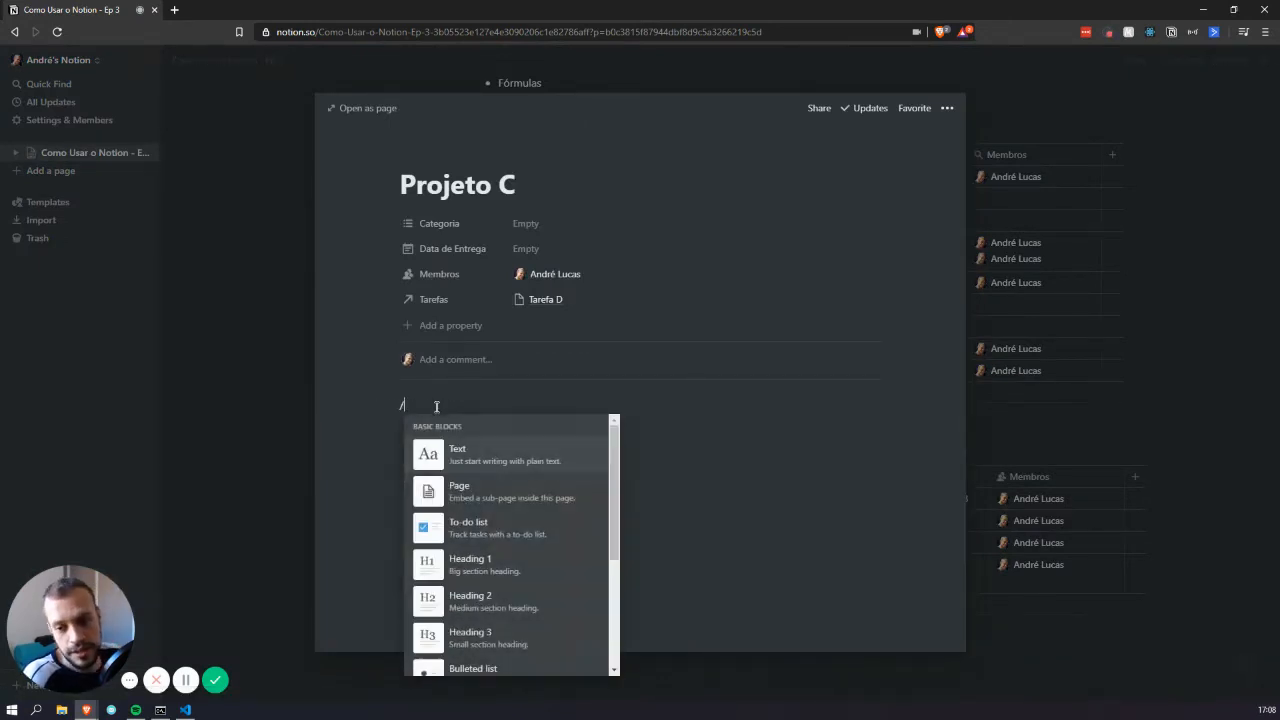
text(quote)
key(Return)
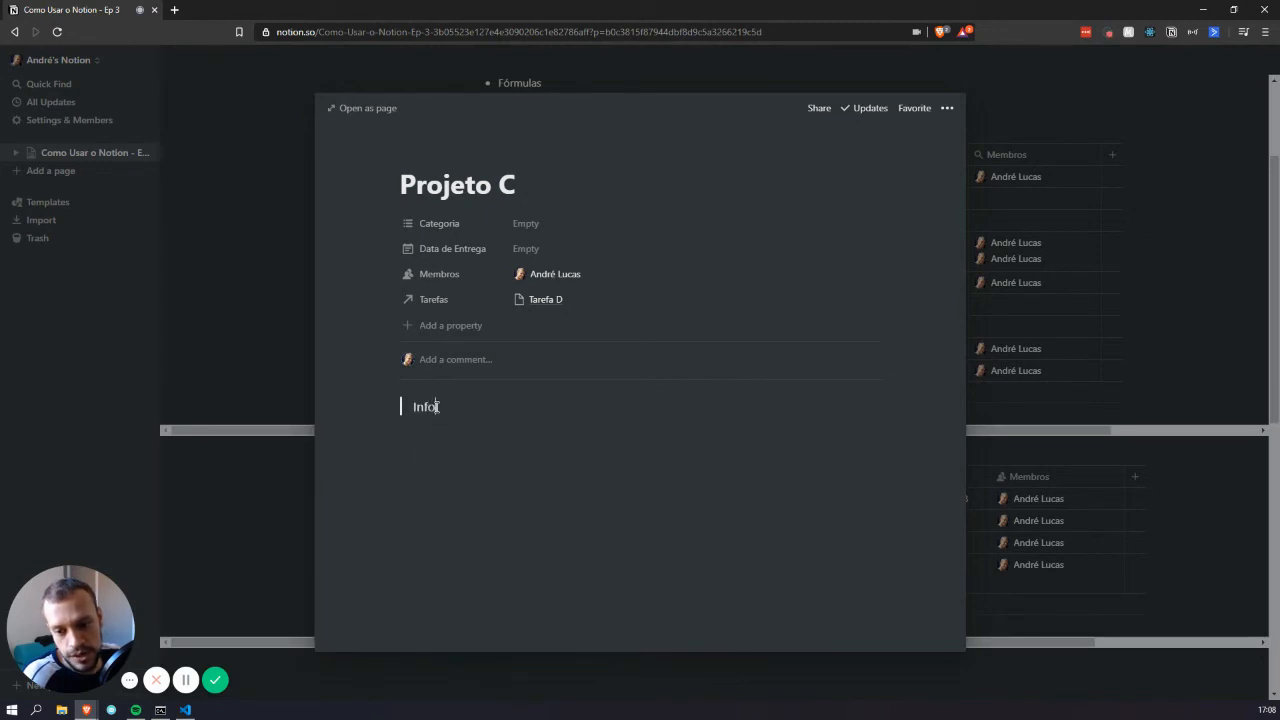
text(Informações)
key(Return)
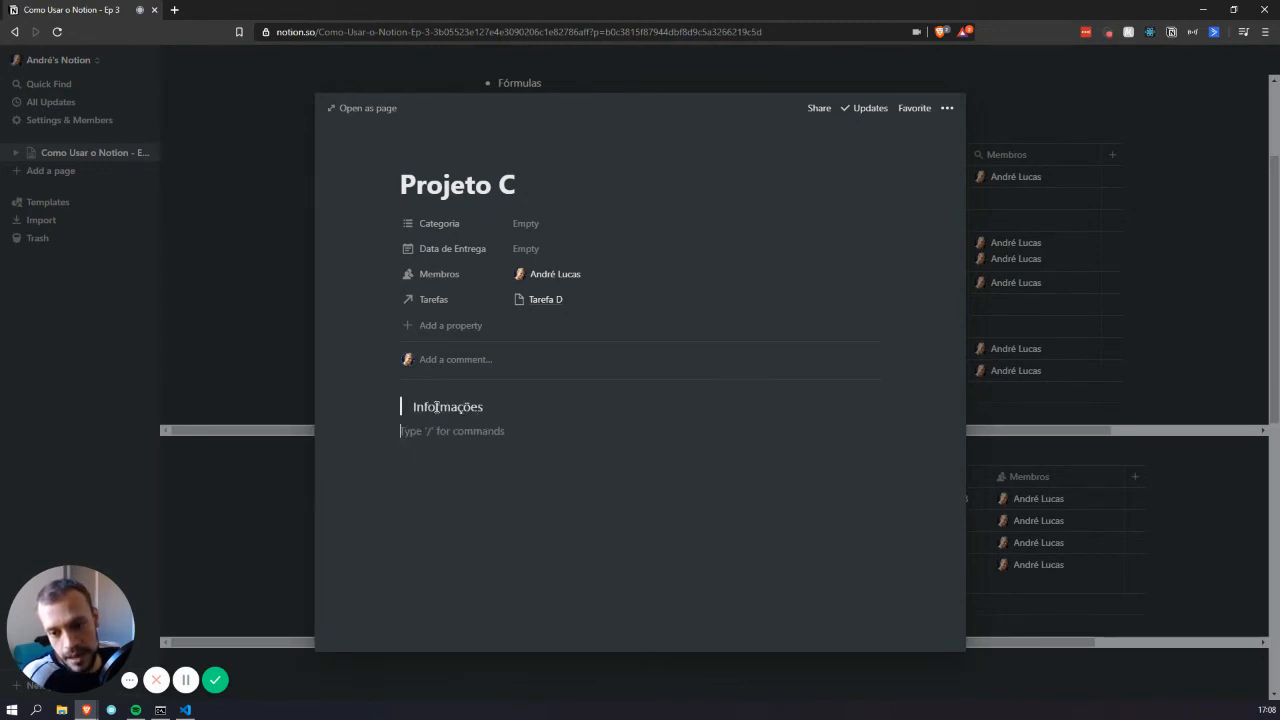
Embed a linked view of the Tarefas database below the quote
text(/link)
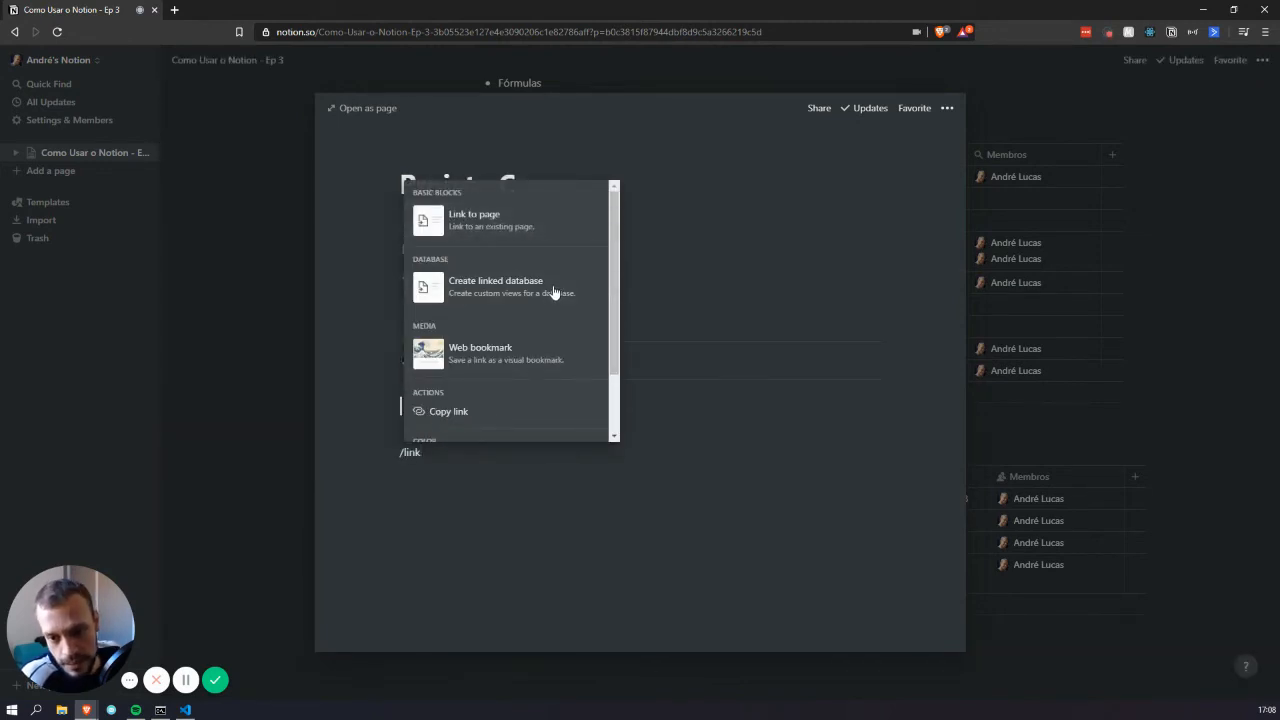
click(550, 292)
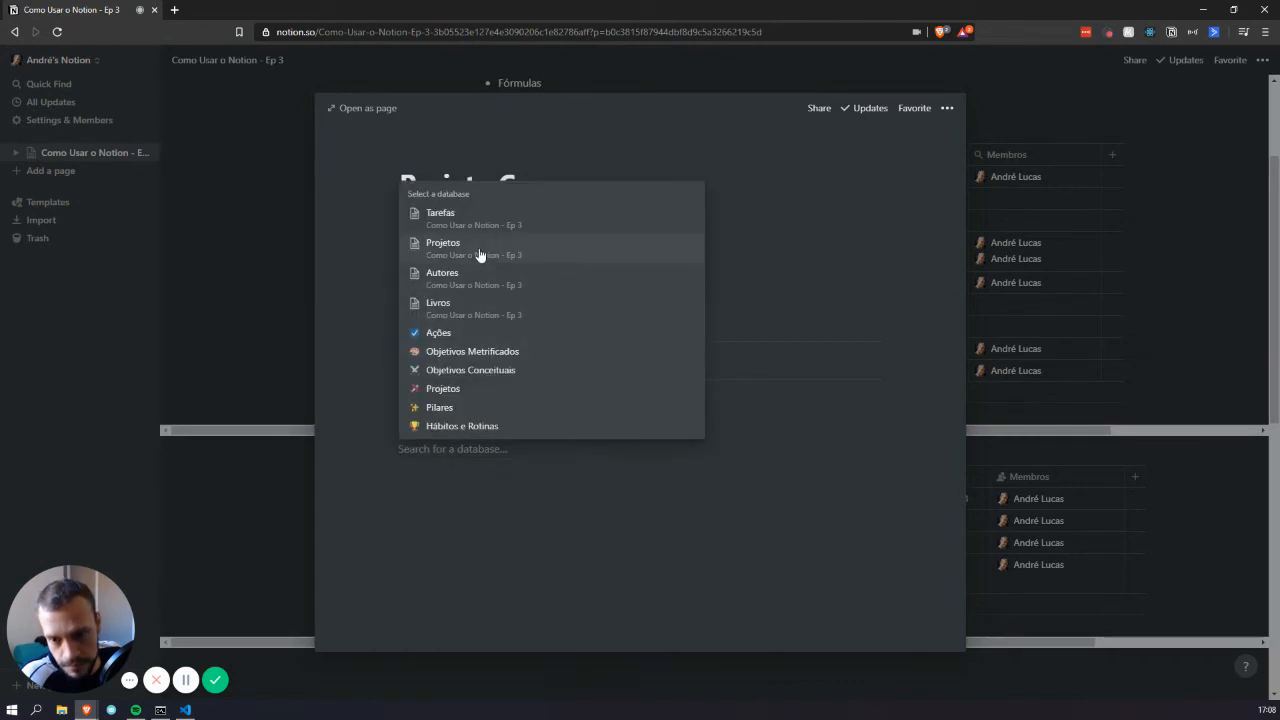
click(491, 225)
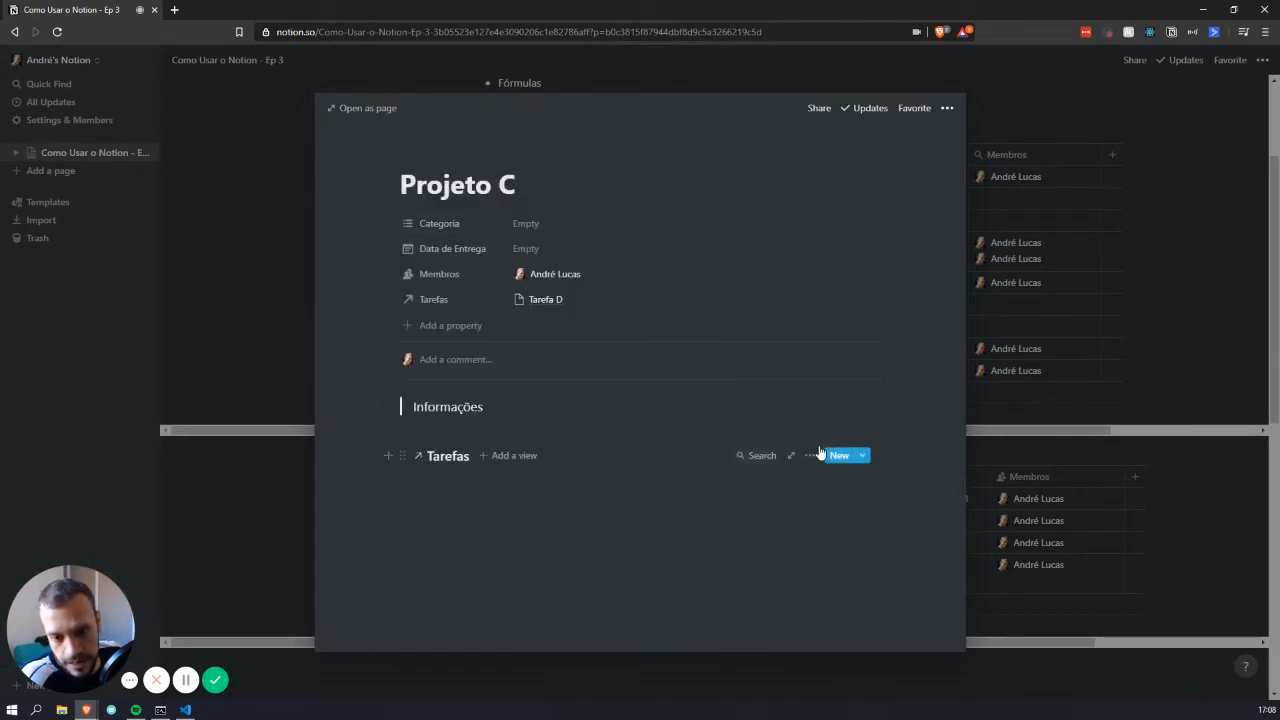
Filter the linked Tarefas view to Projetos contains Projeto C and close the page
click(810, 458)
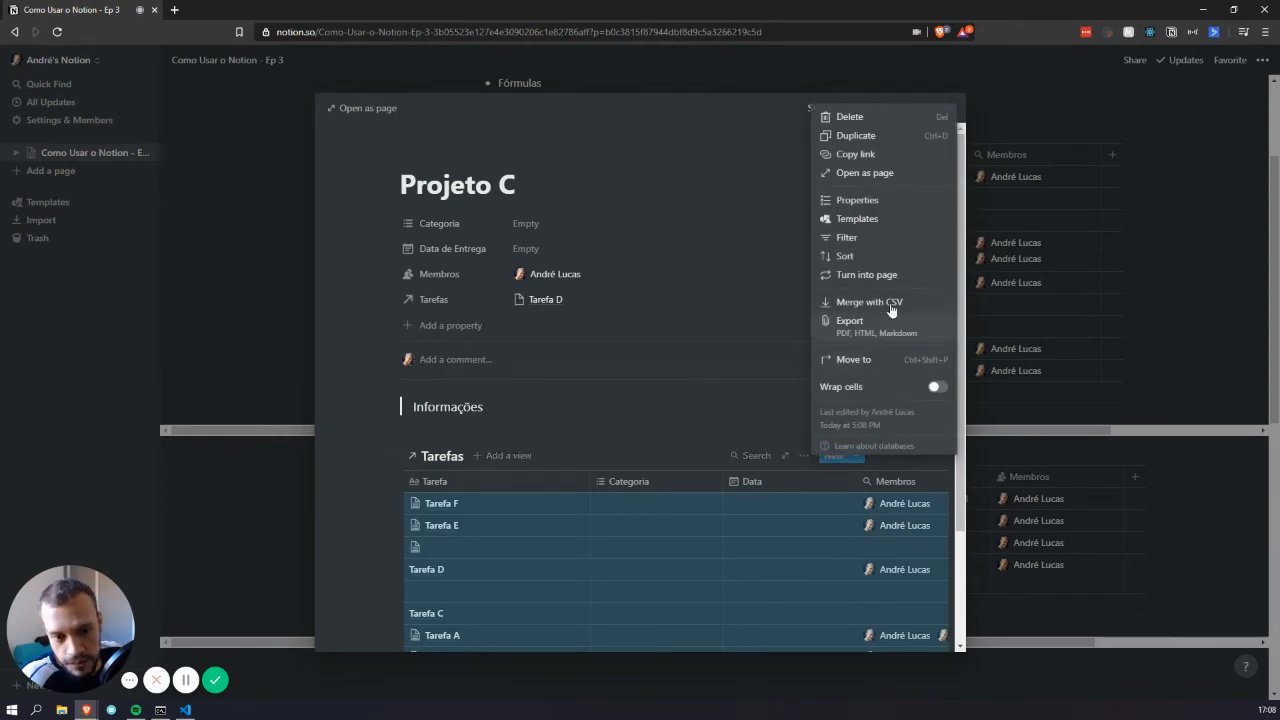
click(868, 240)
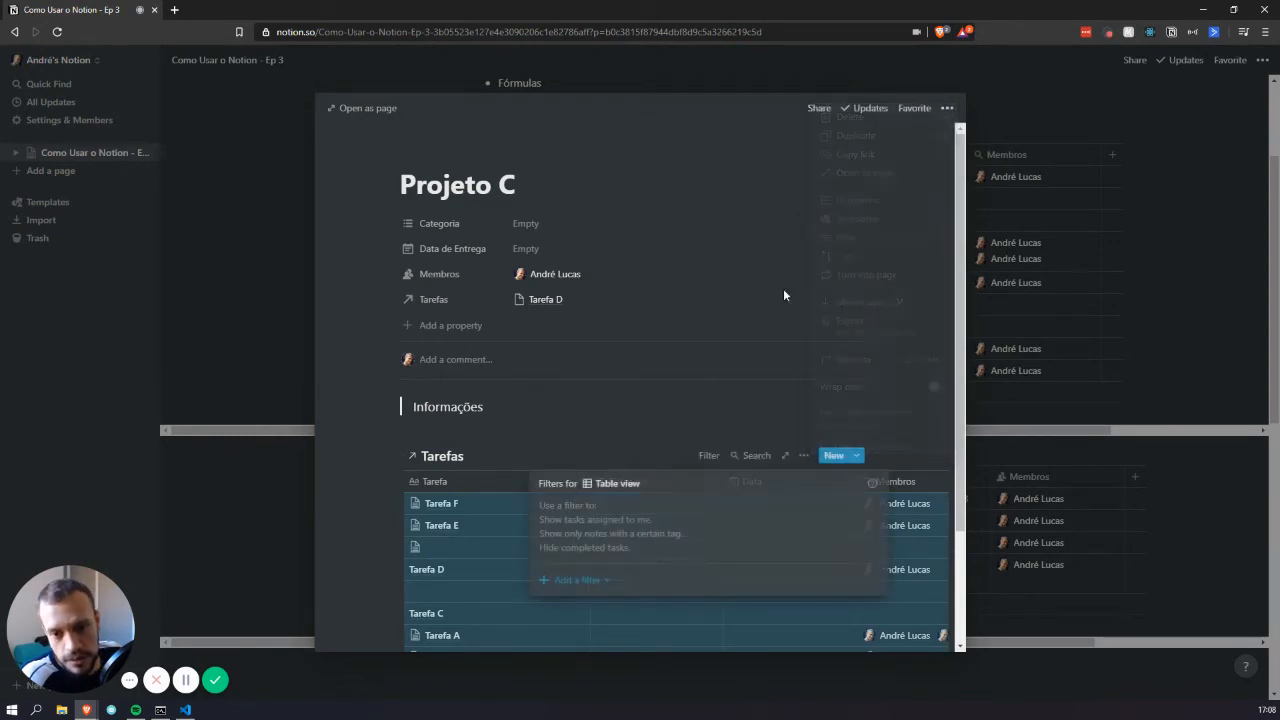
click(570, 590)
click(593, 604)
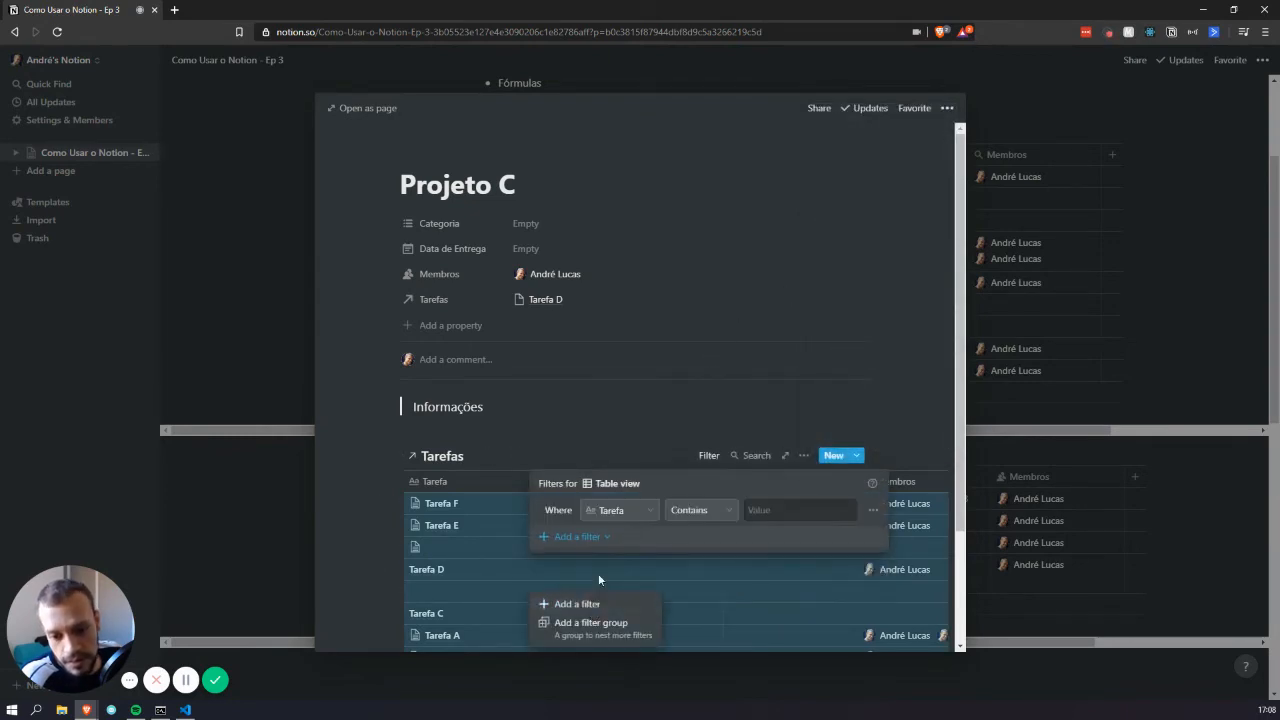
click(630, 512)
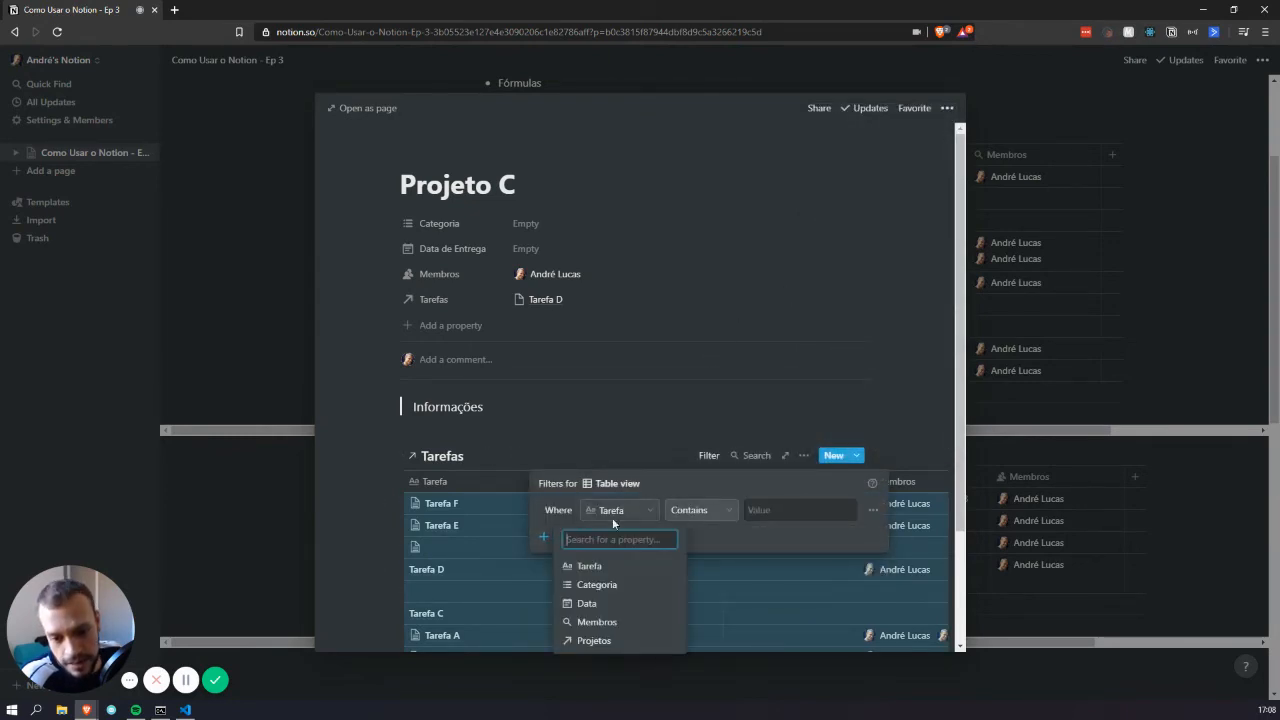
click(594, 640)
click(780, 512)
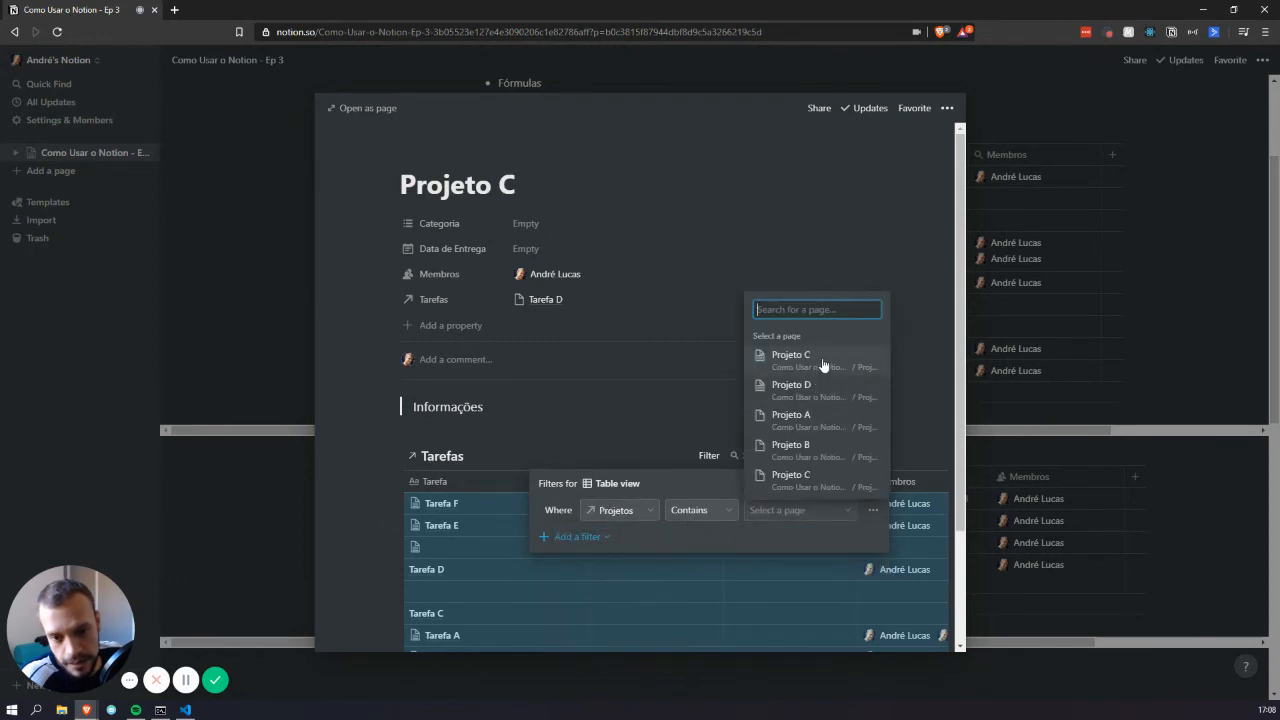
click(806, 361)
click(552, 380)
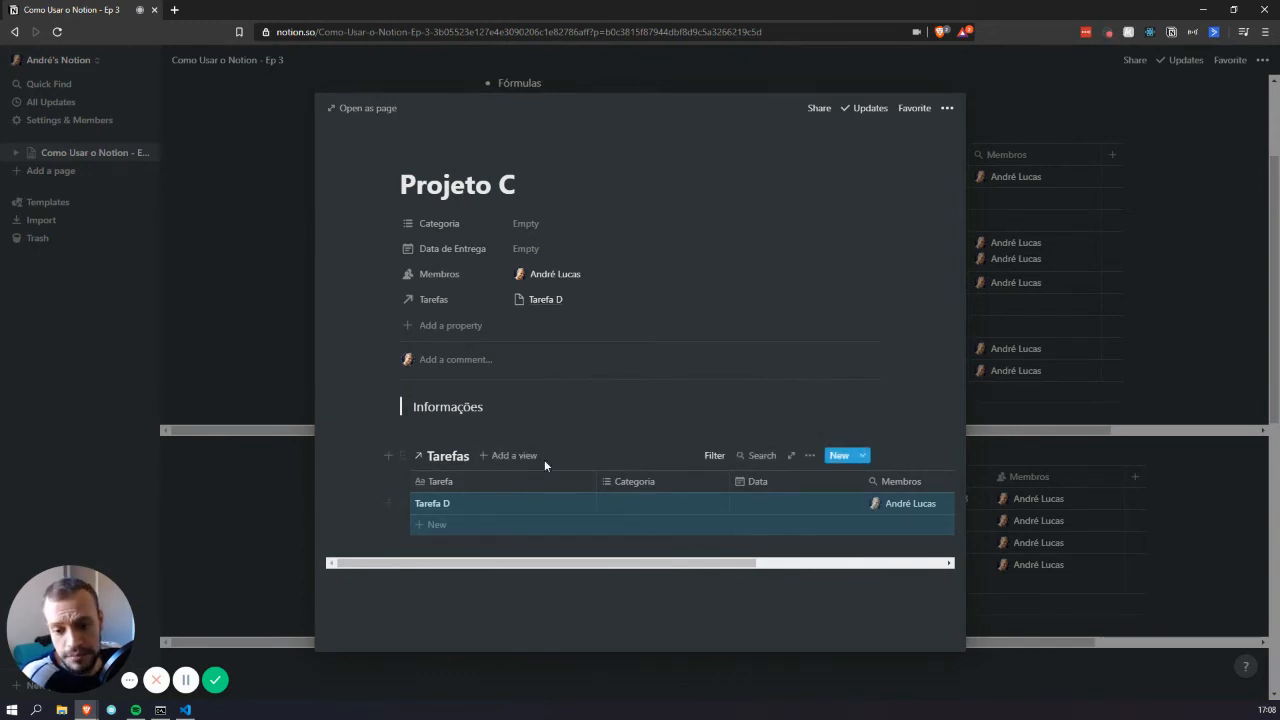
click(1046, 470)
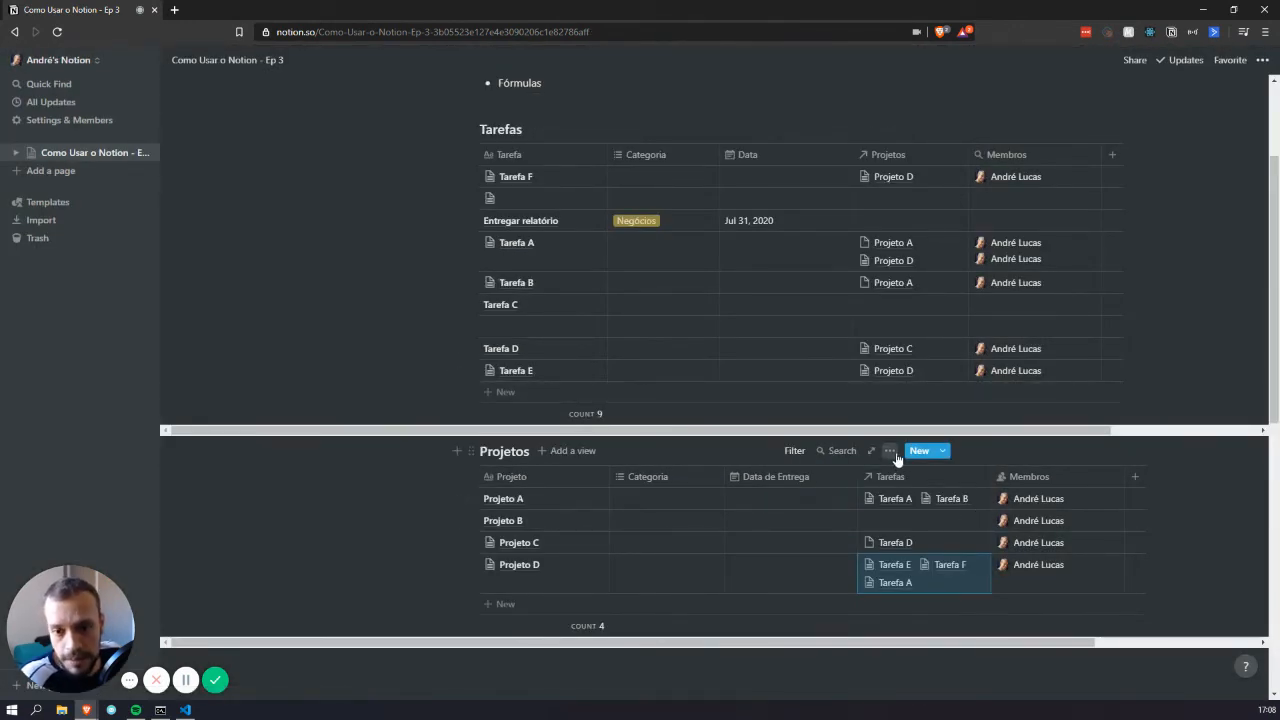
scroll(690, 395, down, 2)
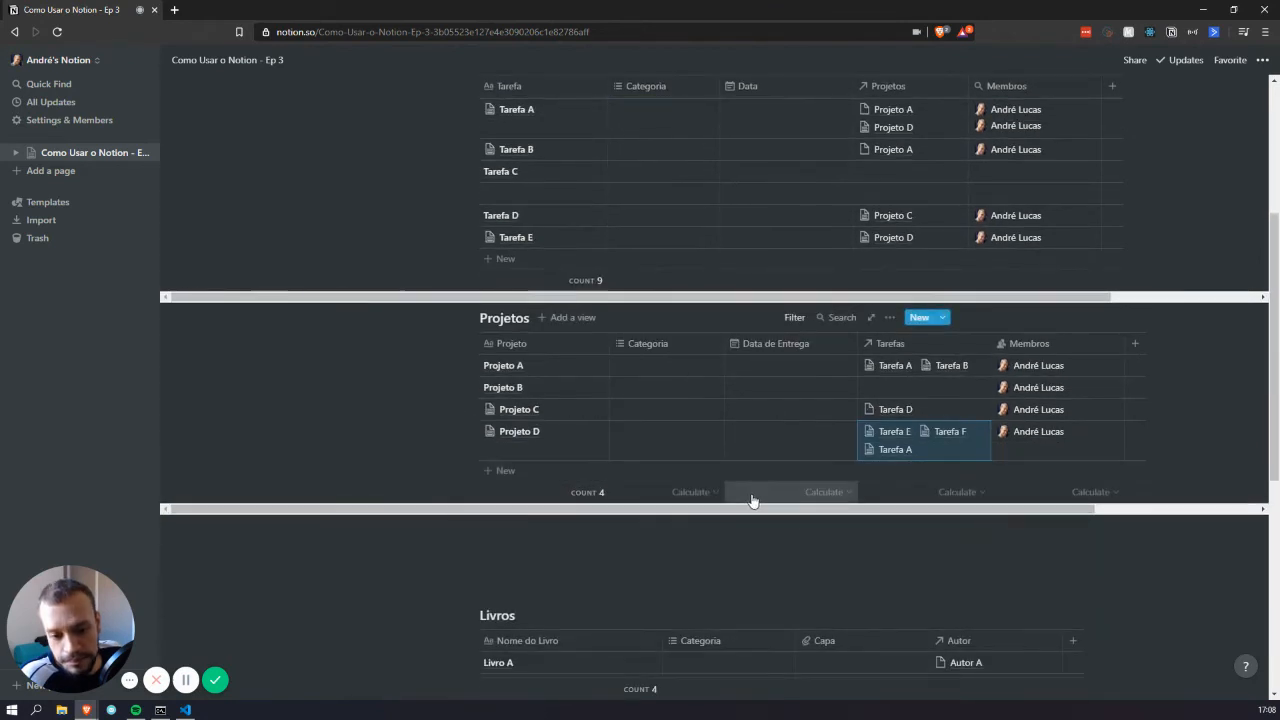
scroll(698, 365, up, 3)
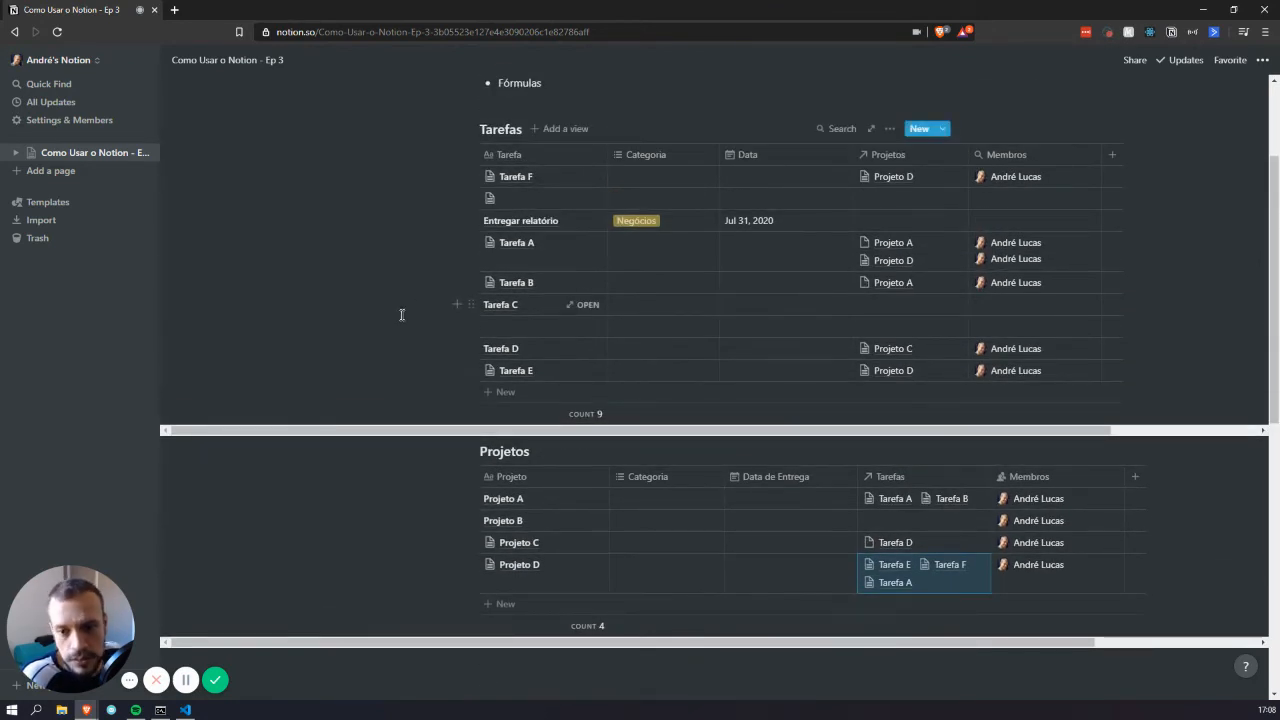
scroll(556, 348, up, 3)
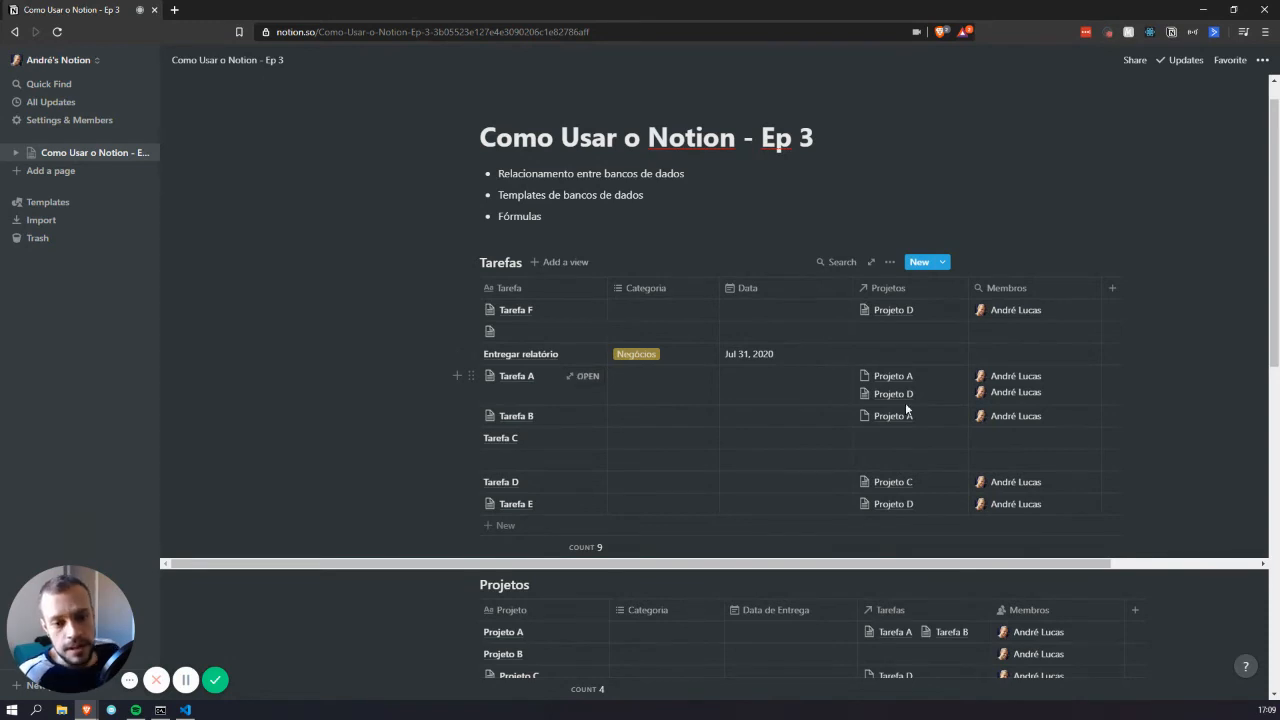
scroll(670, 375, down, 3)
scroll(690, 386, up, 3)
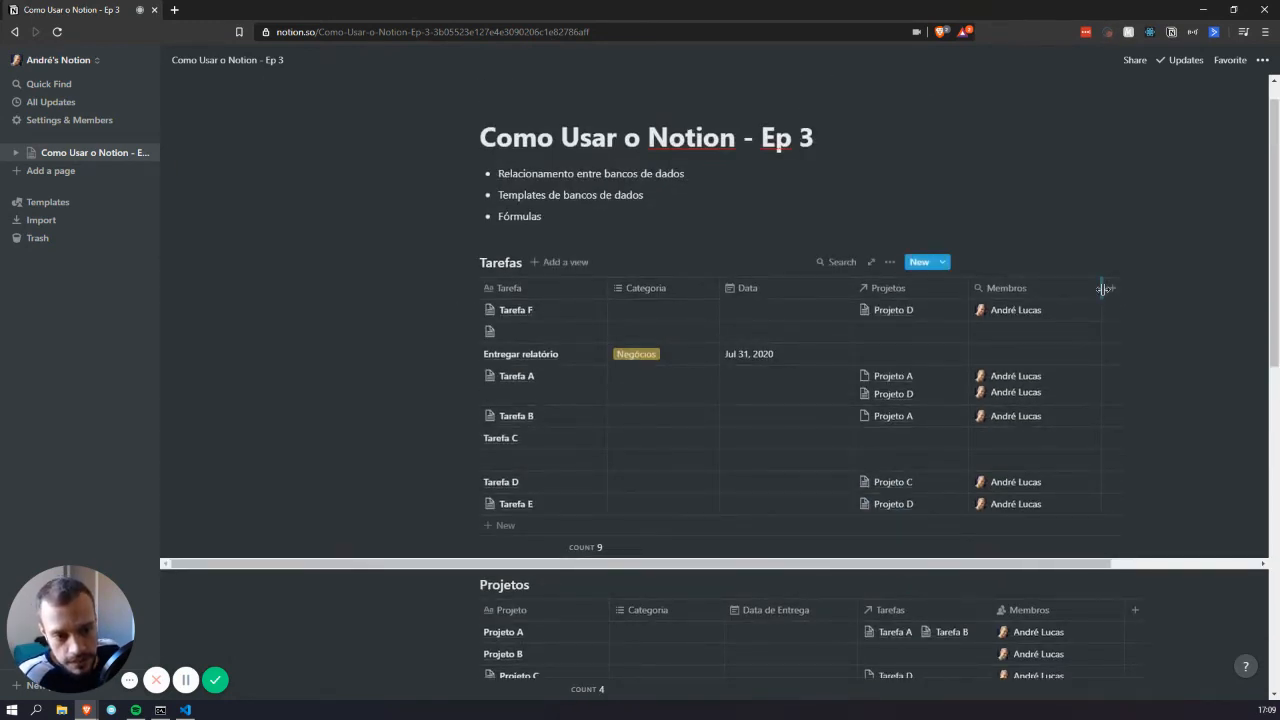
Narrow the Membros column and add a new property column to Tarefas
drag(1103, 293, 1076, 293)
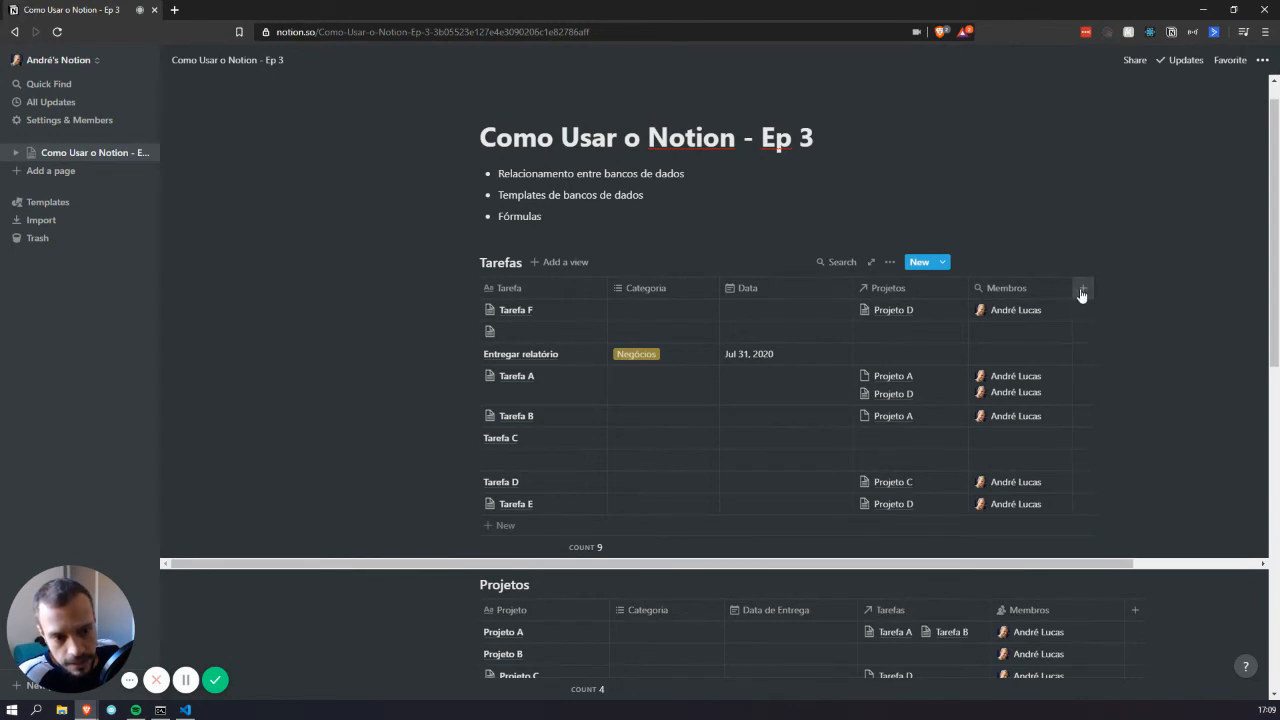
click(1081, 289)
click(1215, 104)
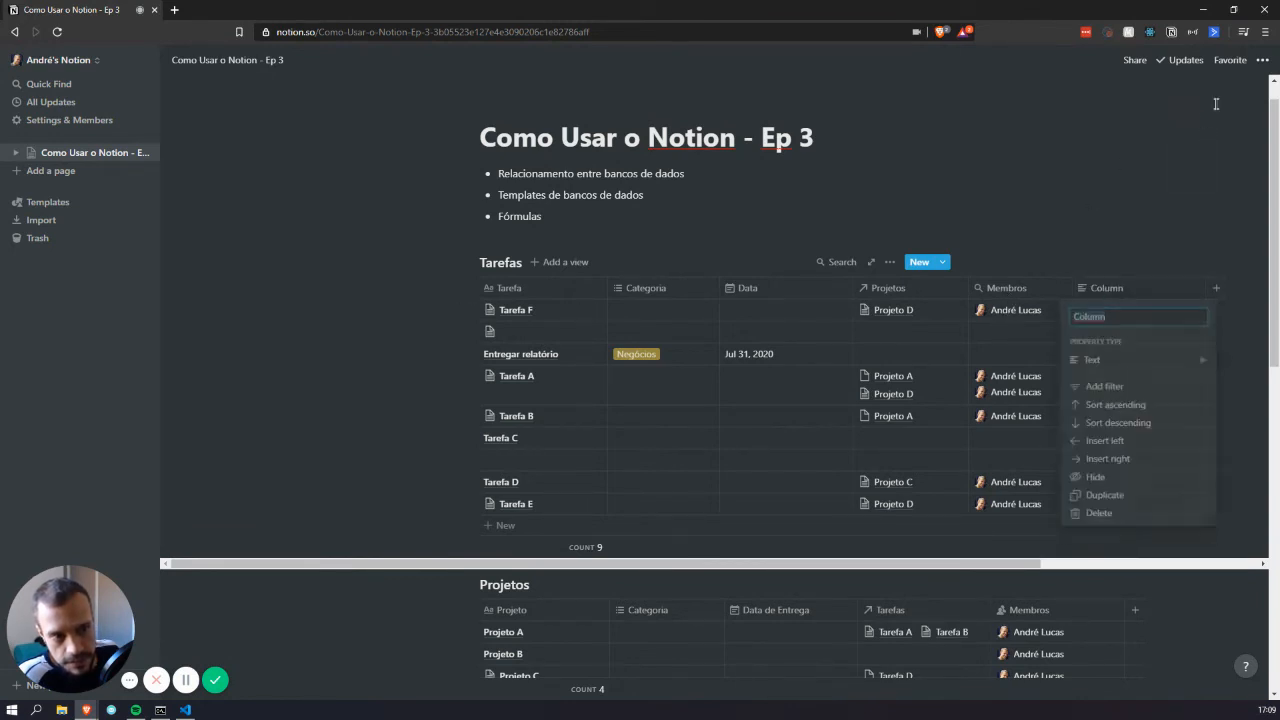
Turn on Full width for the page and zoom in the content
click(1262, 62)
click(1214, 178)
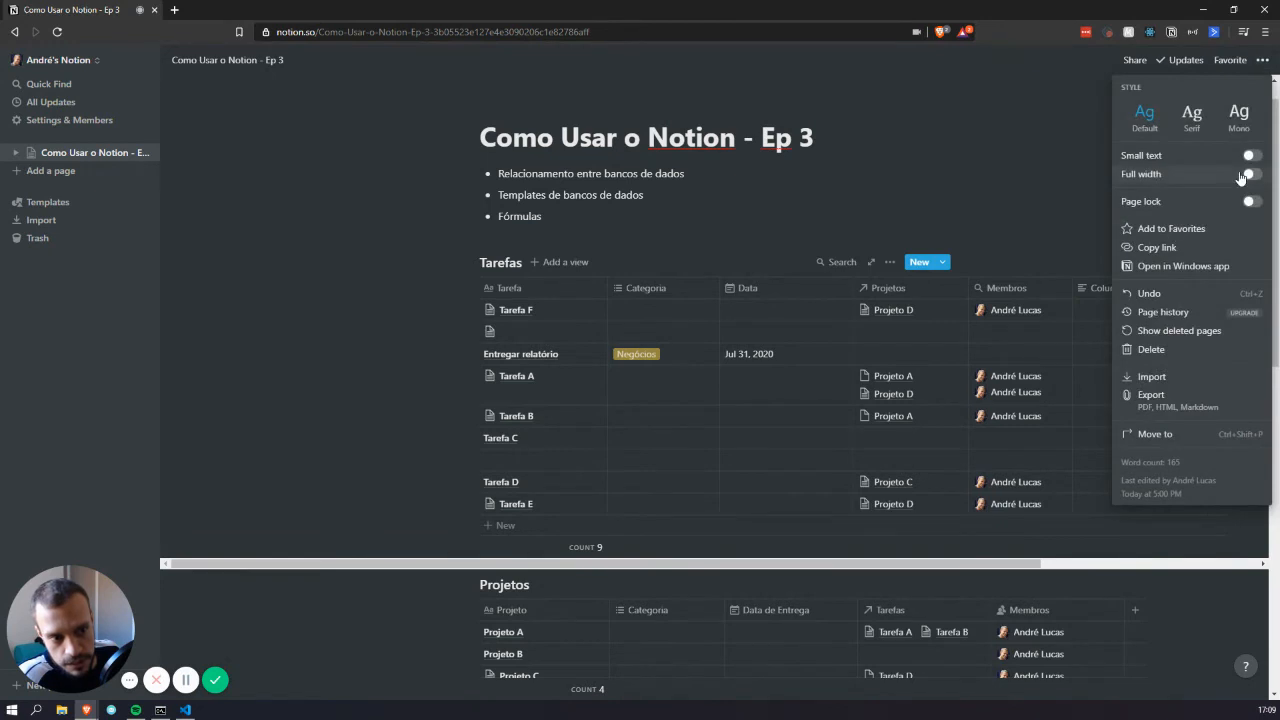
click(785, 202)
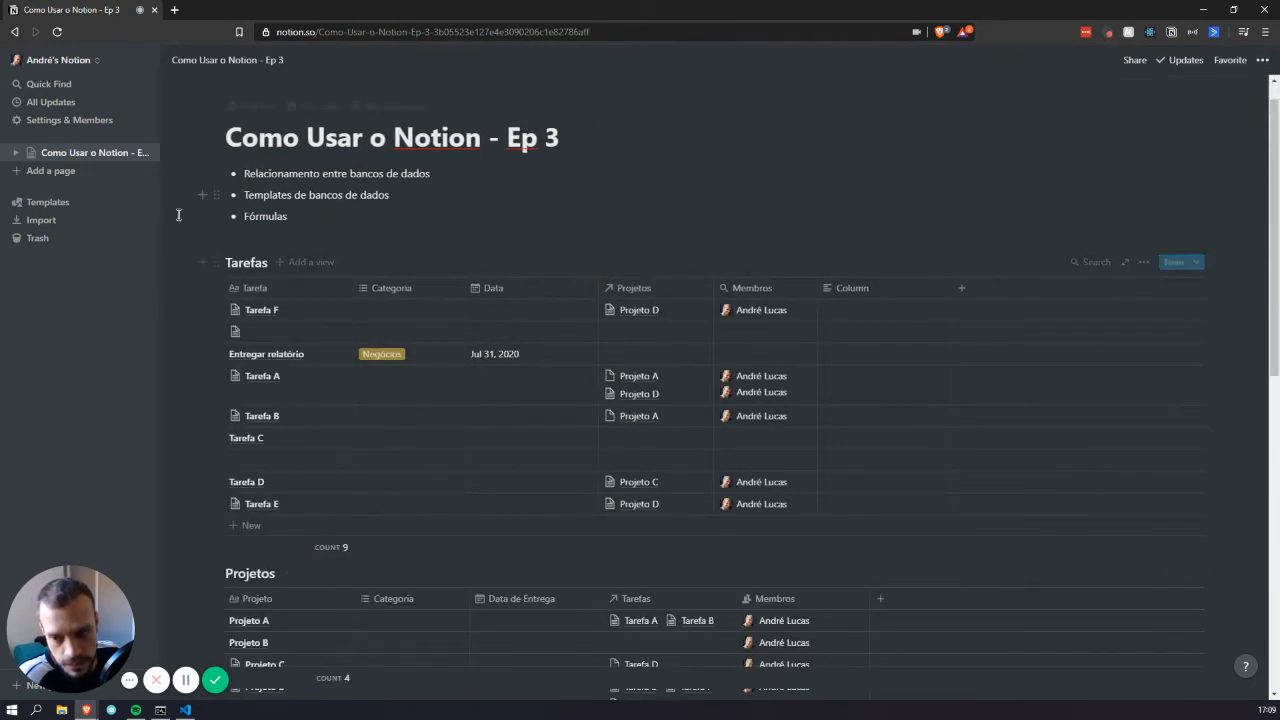
key(ctrl+plus)
key(ctrl+plus)
key(ctrl+plus)
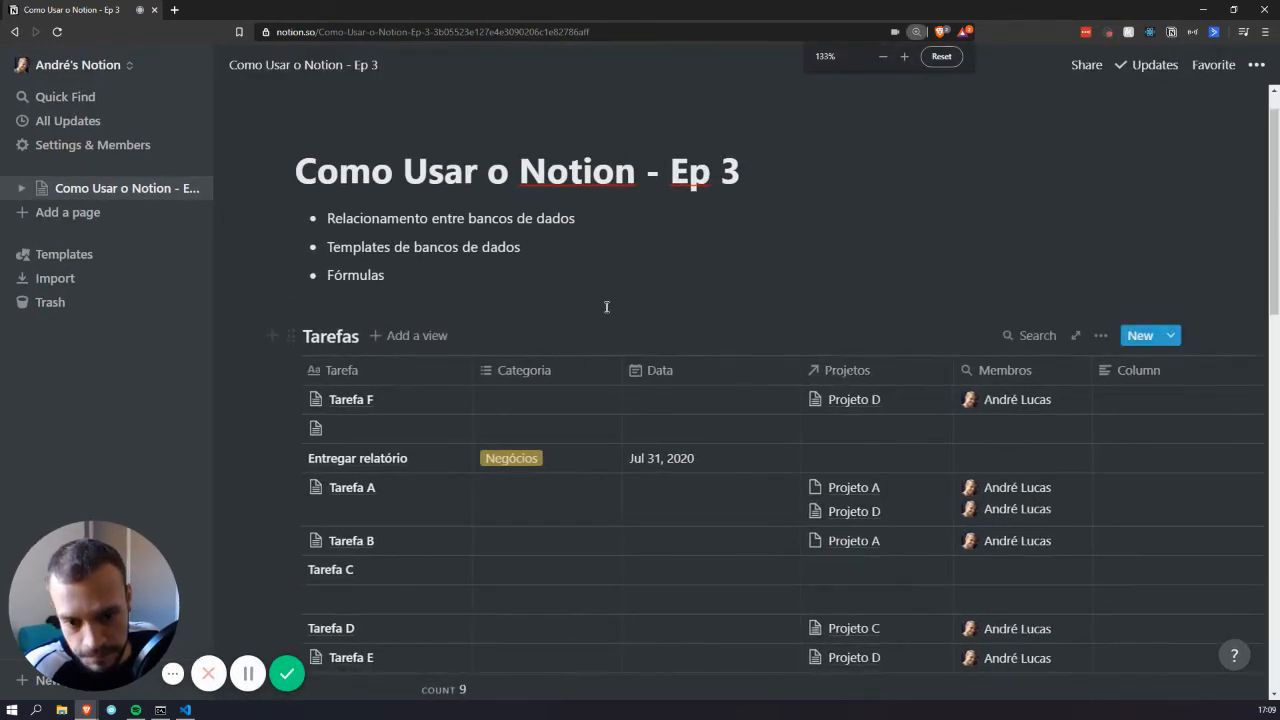
Rename the new column in the Tarefas database to 'Fórmula'
scroll(600, 312, down, 1)
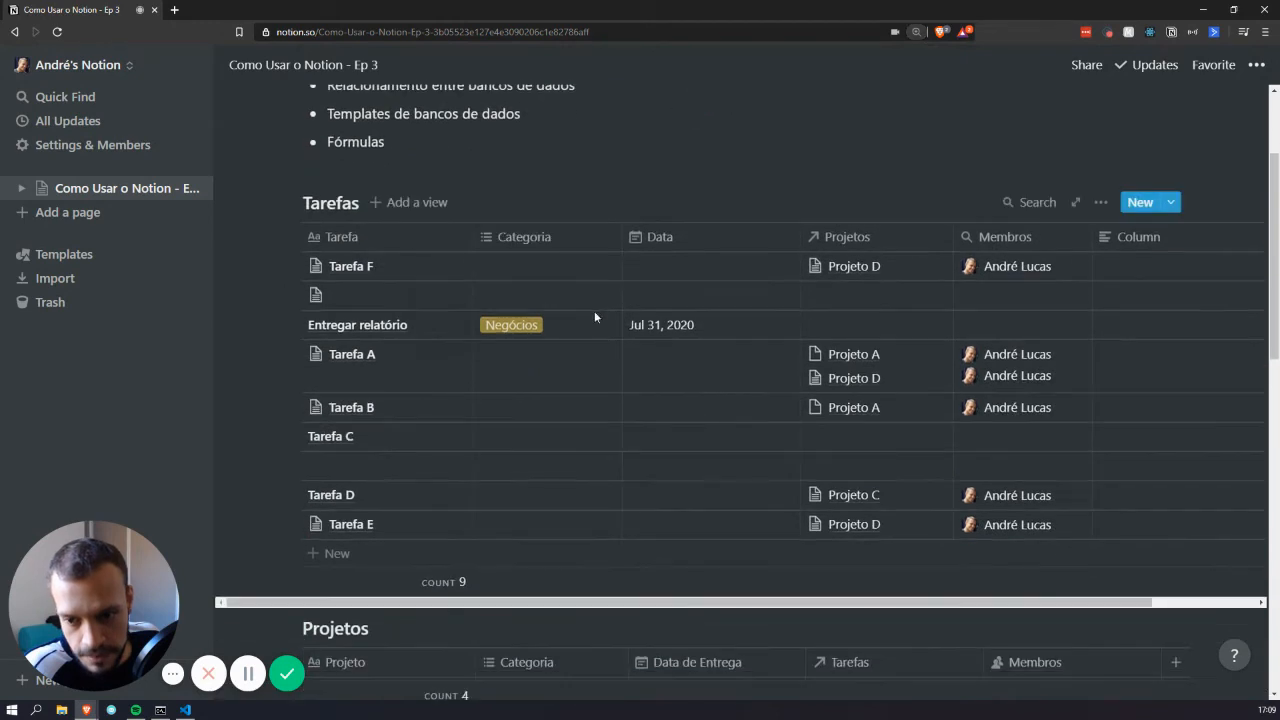
scroll(1060, 252, right, 3)
click(1063, 253)
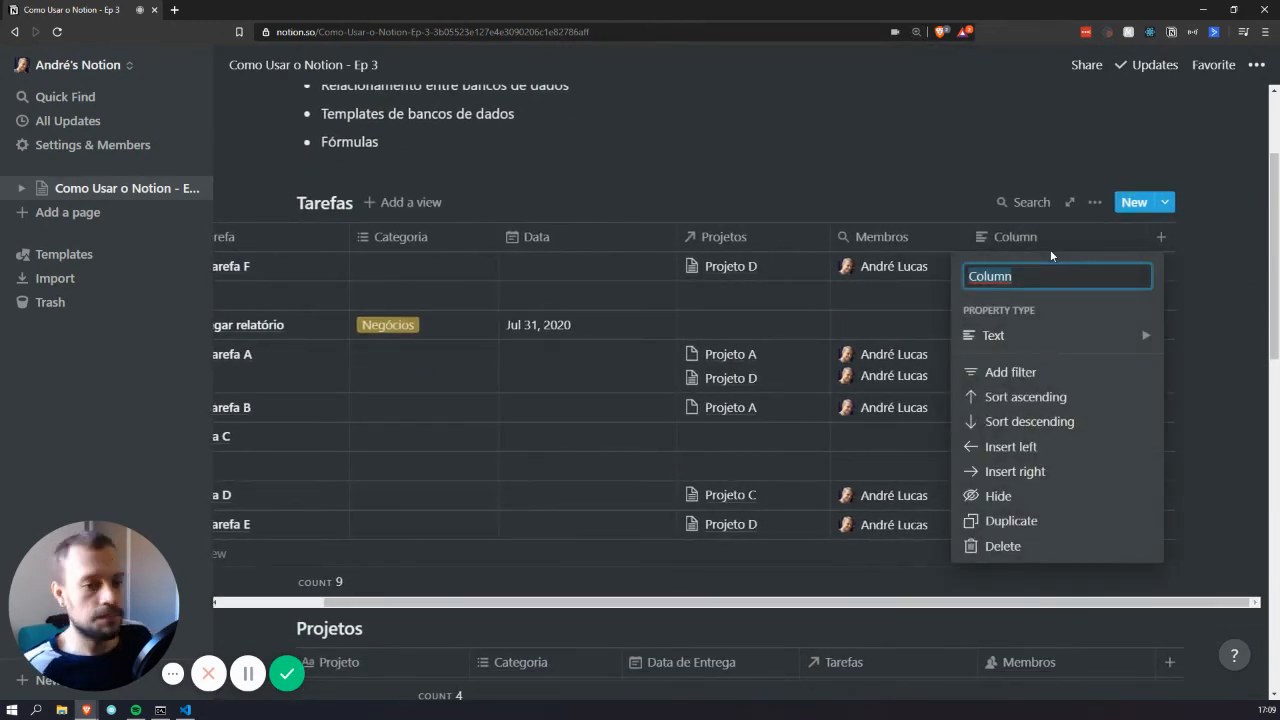
text(Fó)
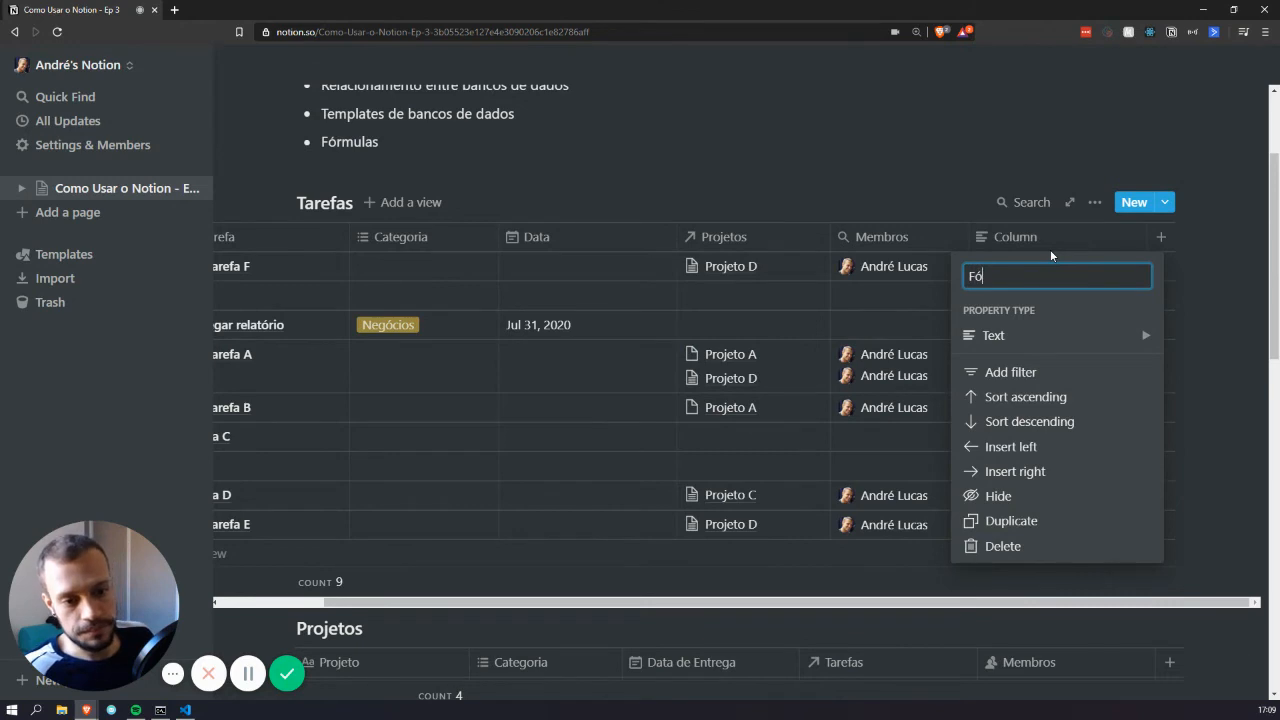
text(rmula)
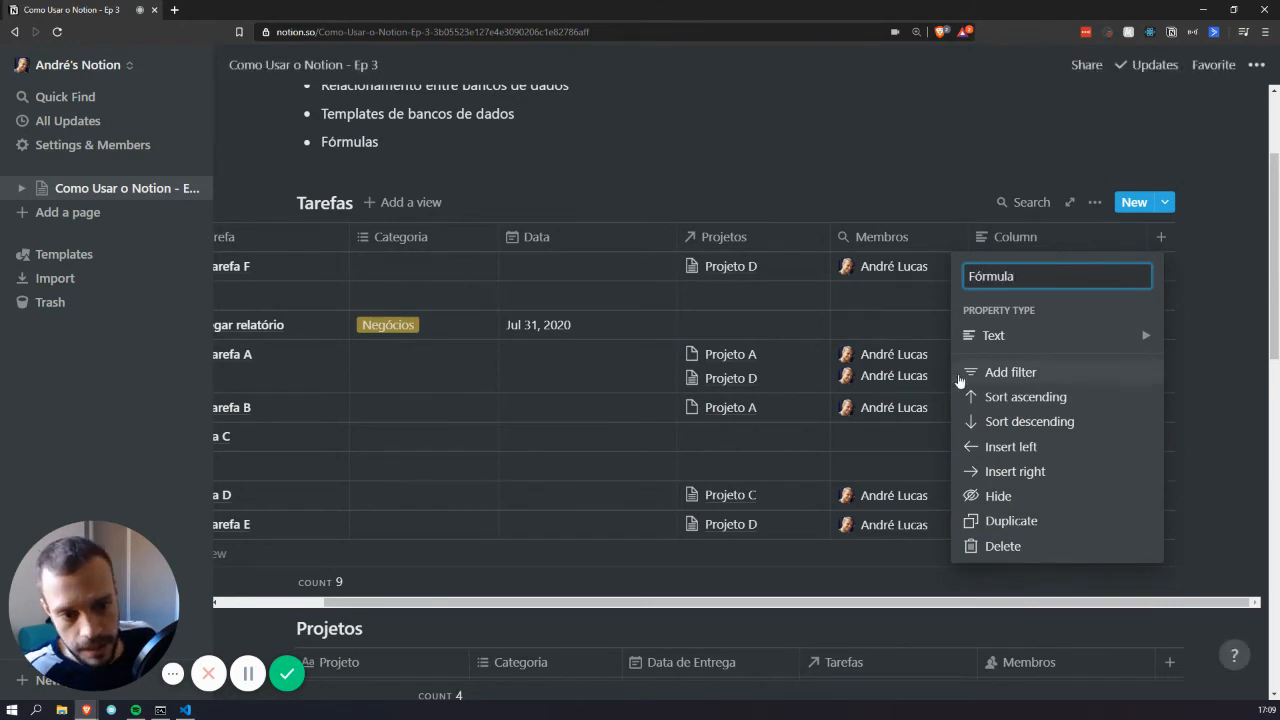
Set the Fórmula column's property type to Formula and open its empty formula editor
mouse_move(1013, 336)
scroll(840, 430, down, 2)
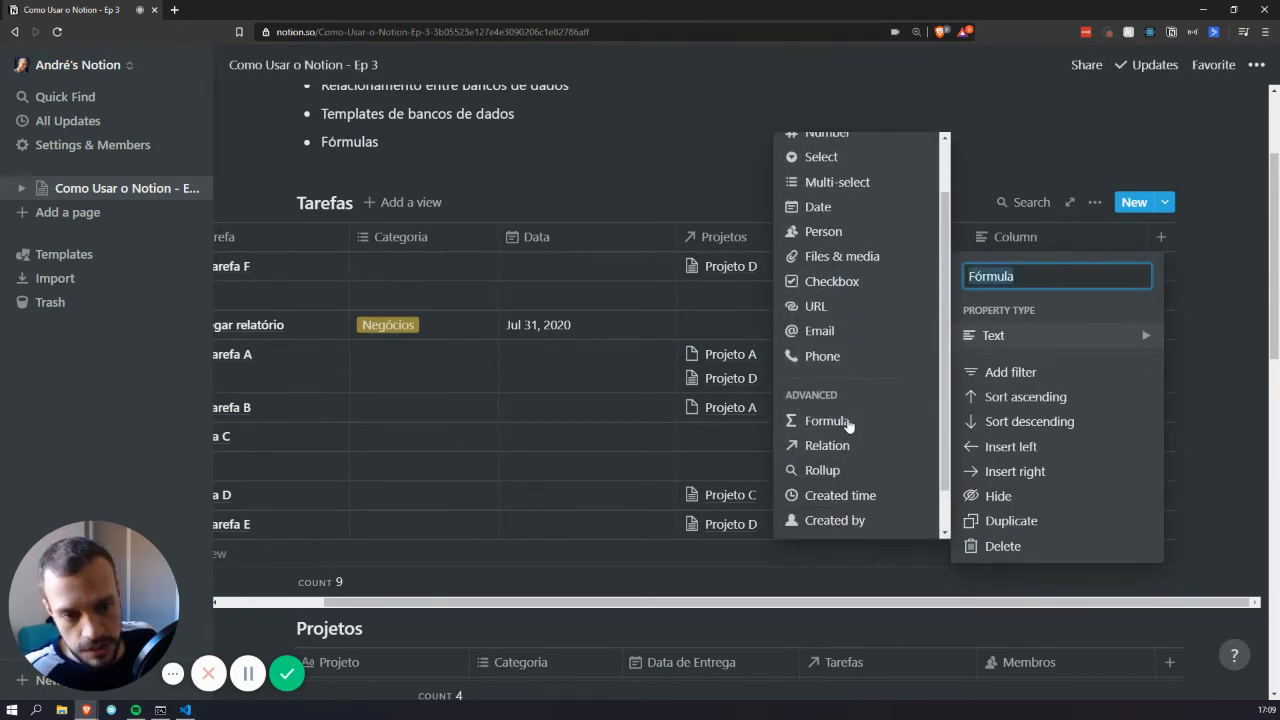
click(848, 422)
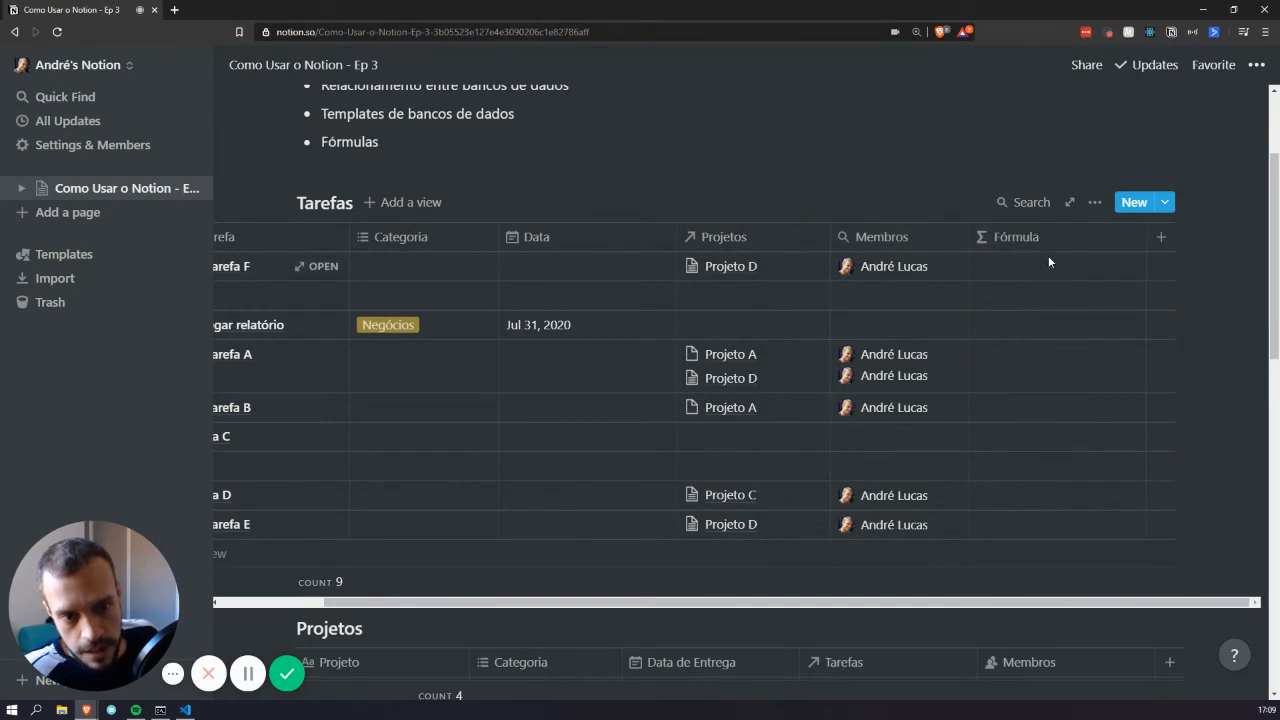
click(1040, 270)
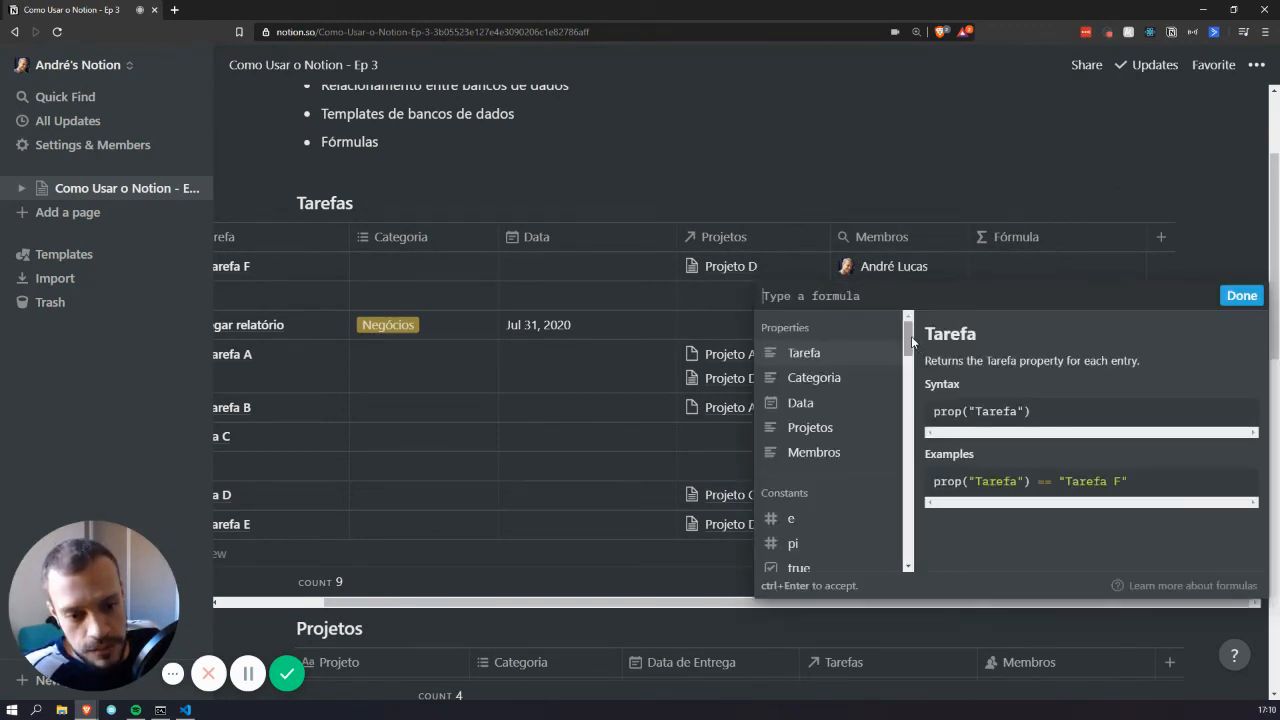
mouse_move(911, 338)
mouse_down()
mouse_move(911, 560)
mouse_move(908, 330)
mouse_up()
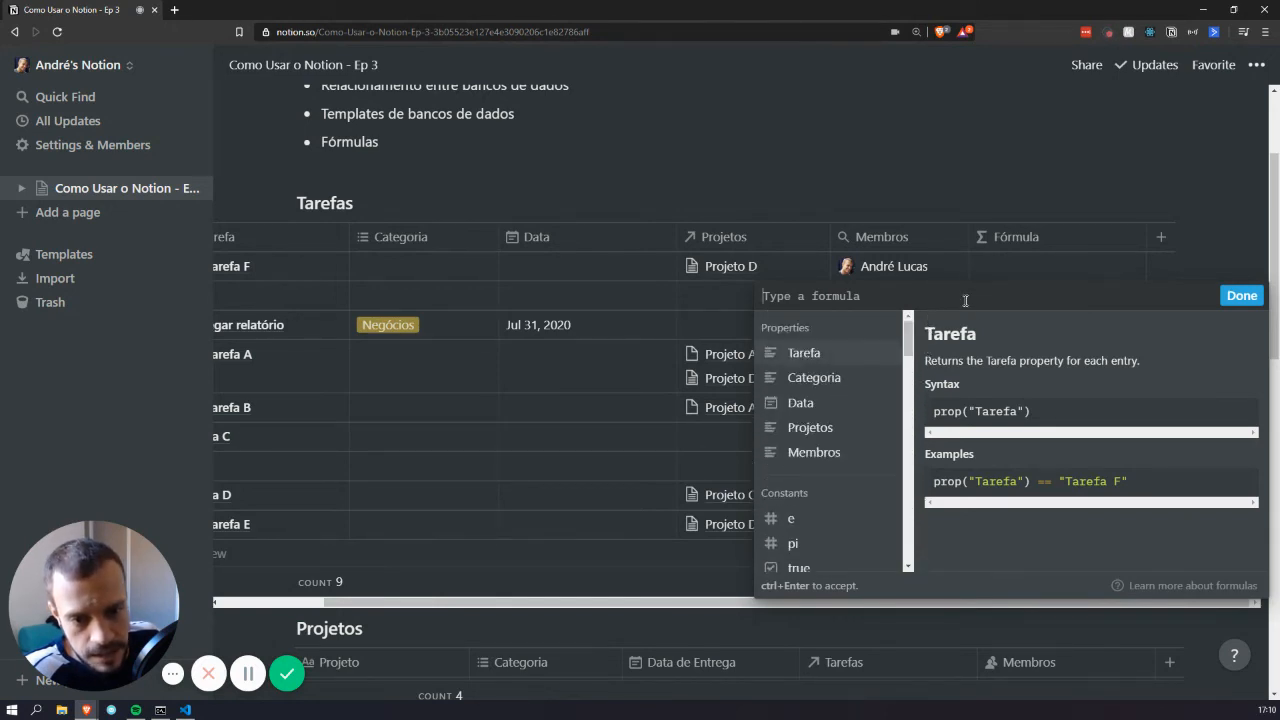
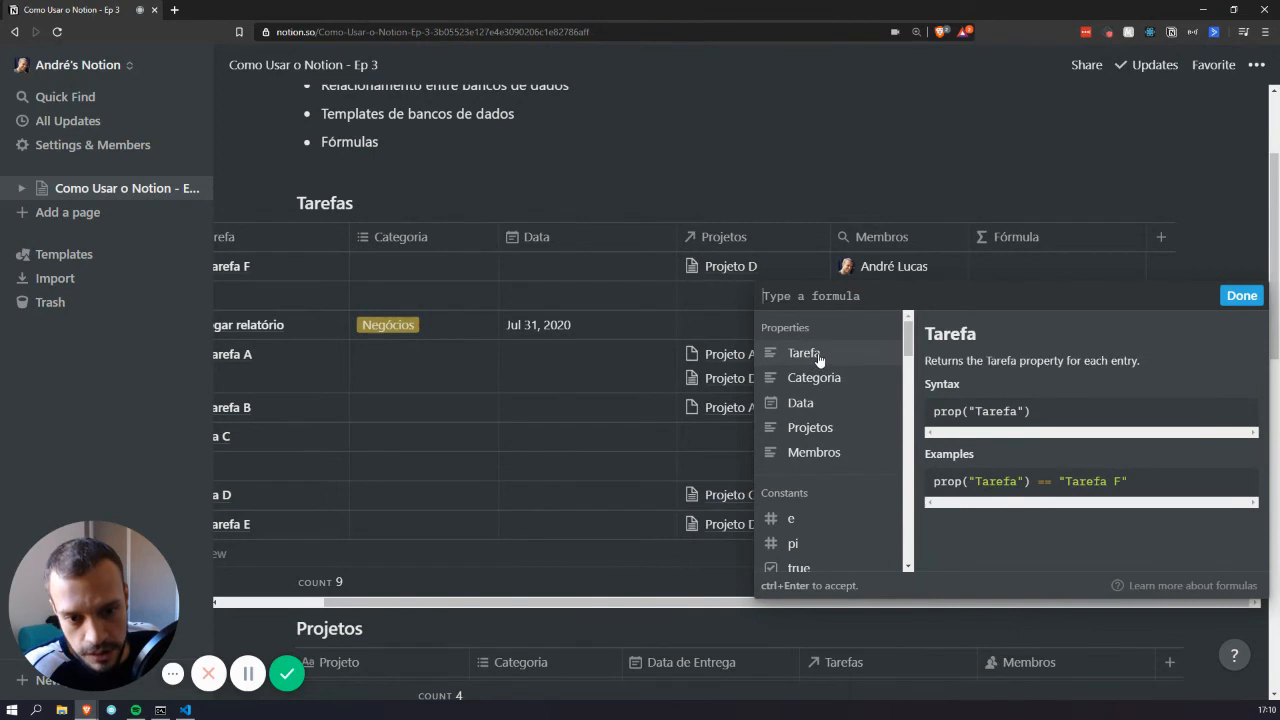
Set the Fórmula formula to prop("Membros") == one member's name in quotes and apply it
click(813, 452)
text(=)
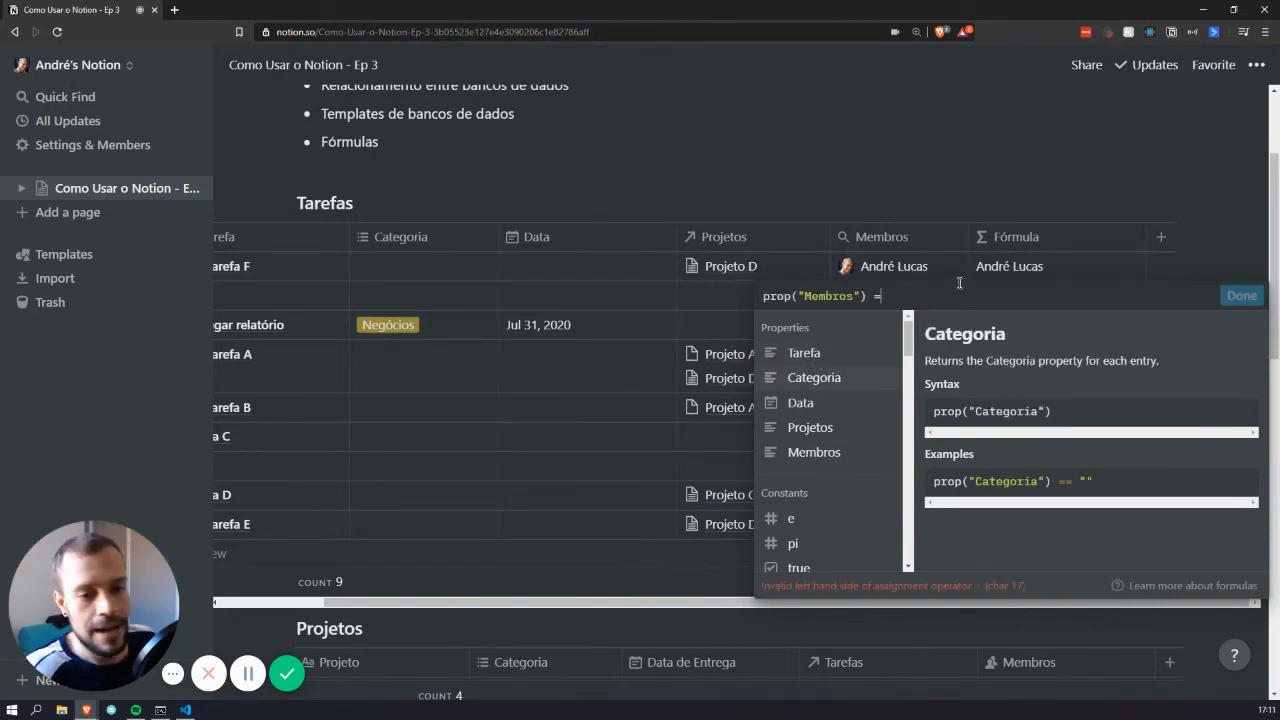
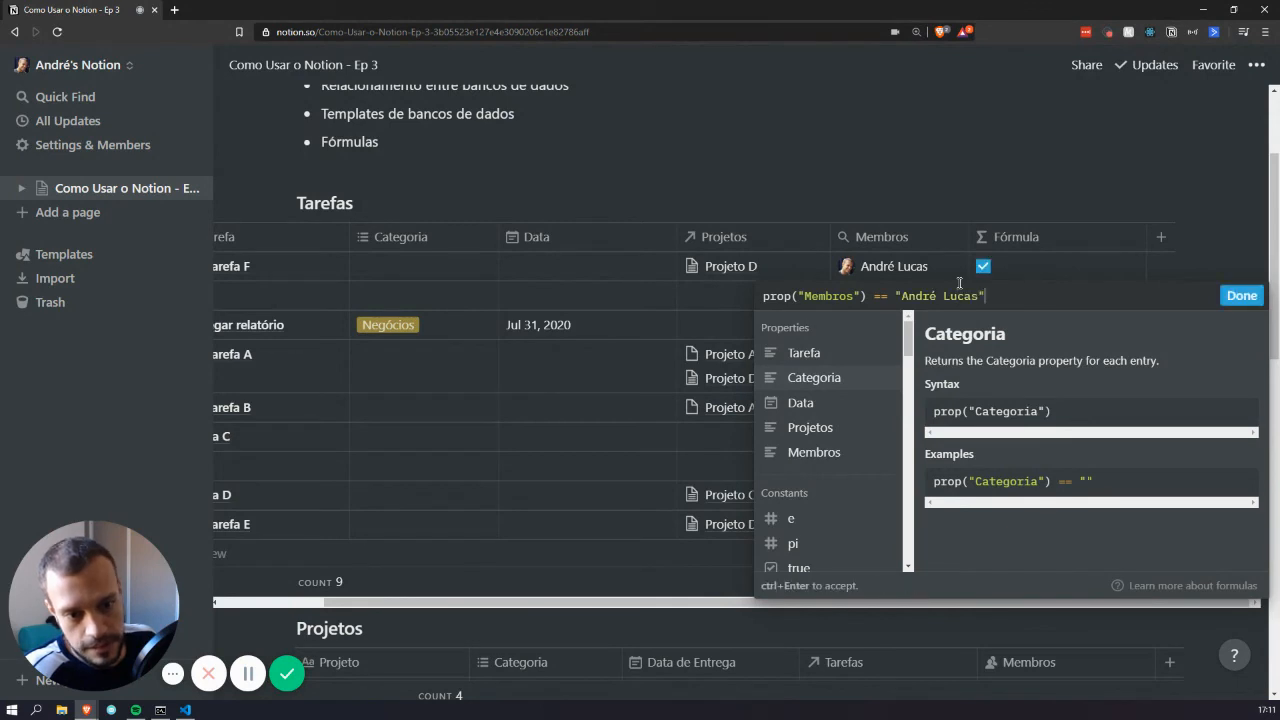
key(Return)
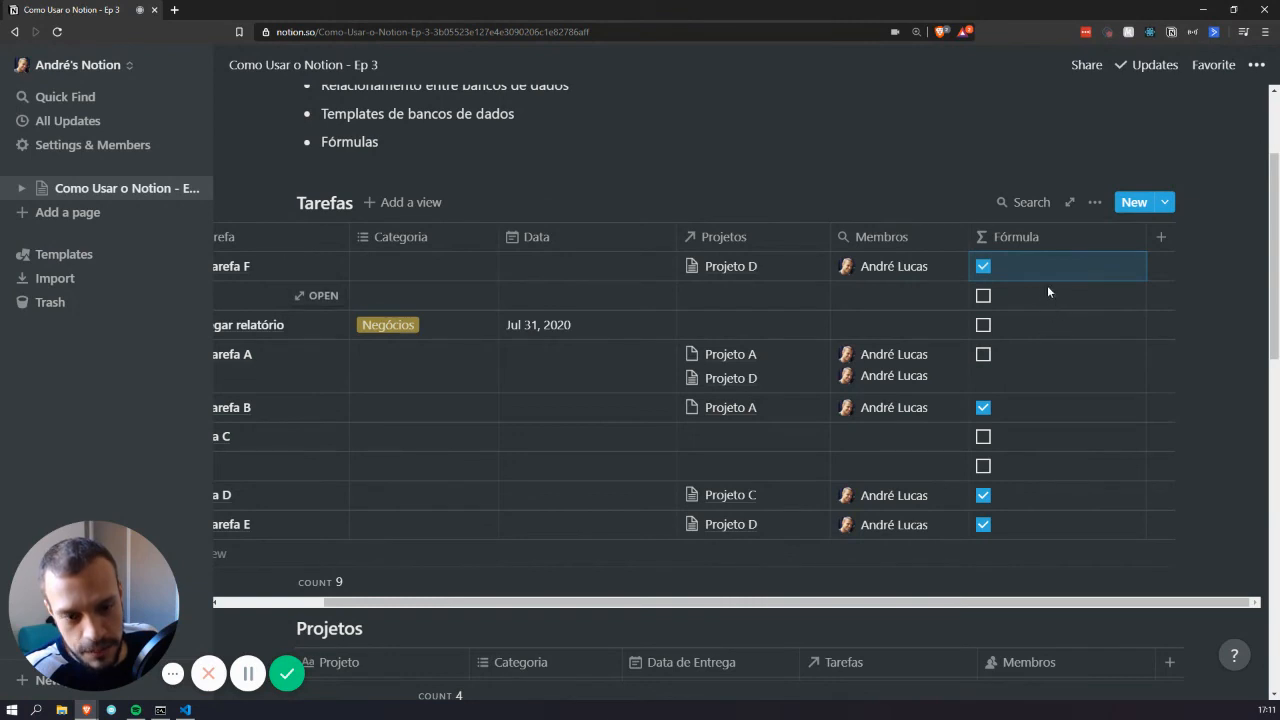
Reopen the Fórmula formula and select all of its existing text
click(986, 301)
click(986, 301)
click(986, 302)
click(993, 301)
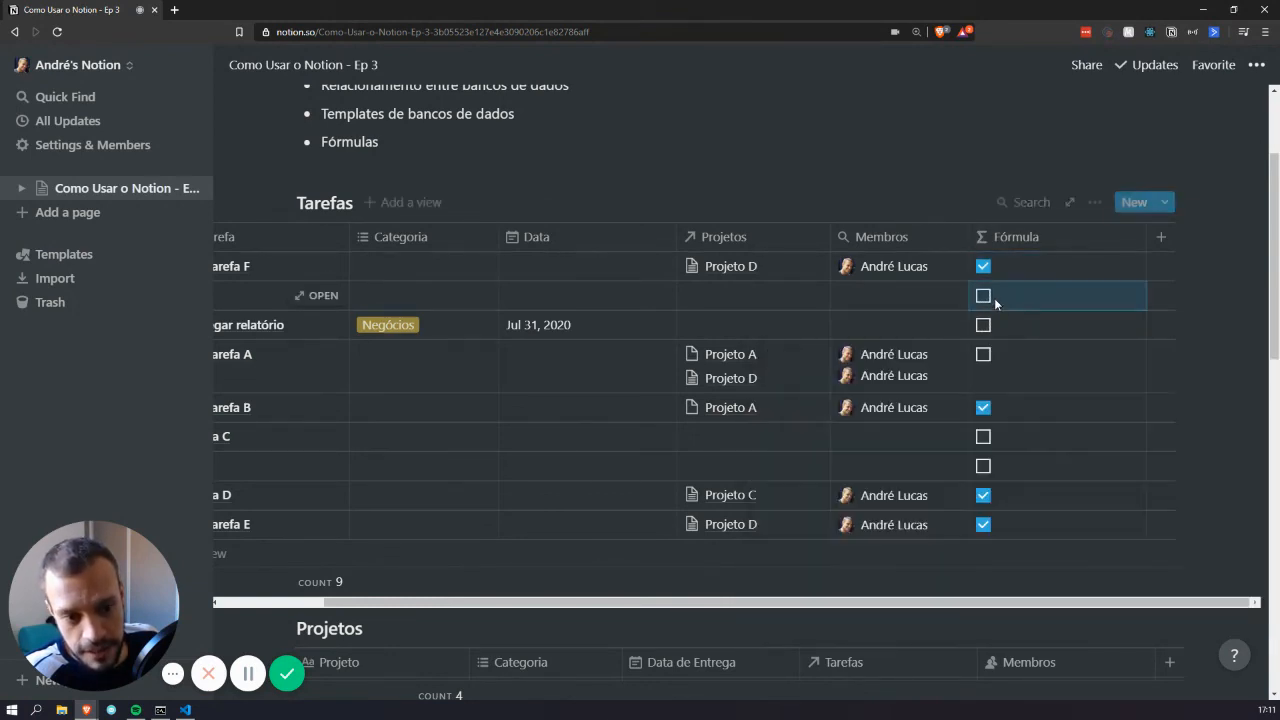
click(993, 300)
click(1009, 283)
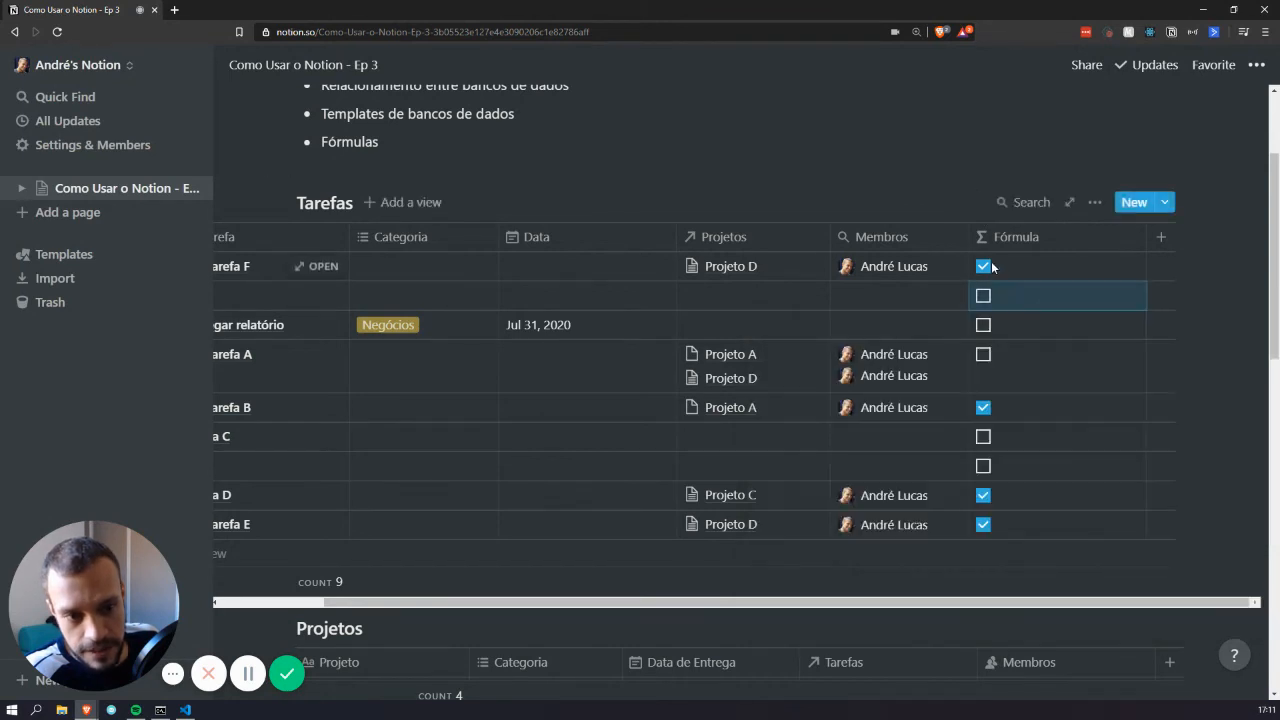
click(1012, 284)
drag(992, 298, 788, 312)
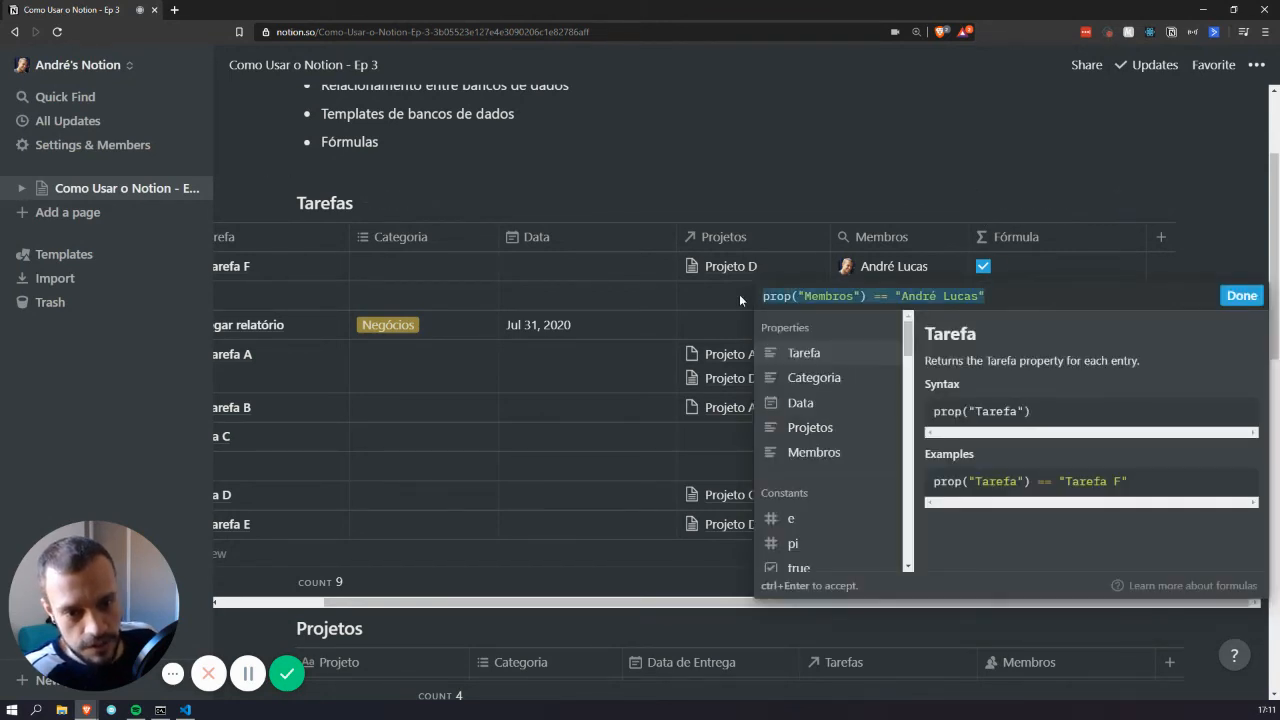
Replace the formula with prop("Projetos") == "Projeto D" and apply it
key(BackSpace)
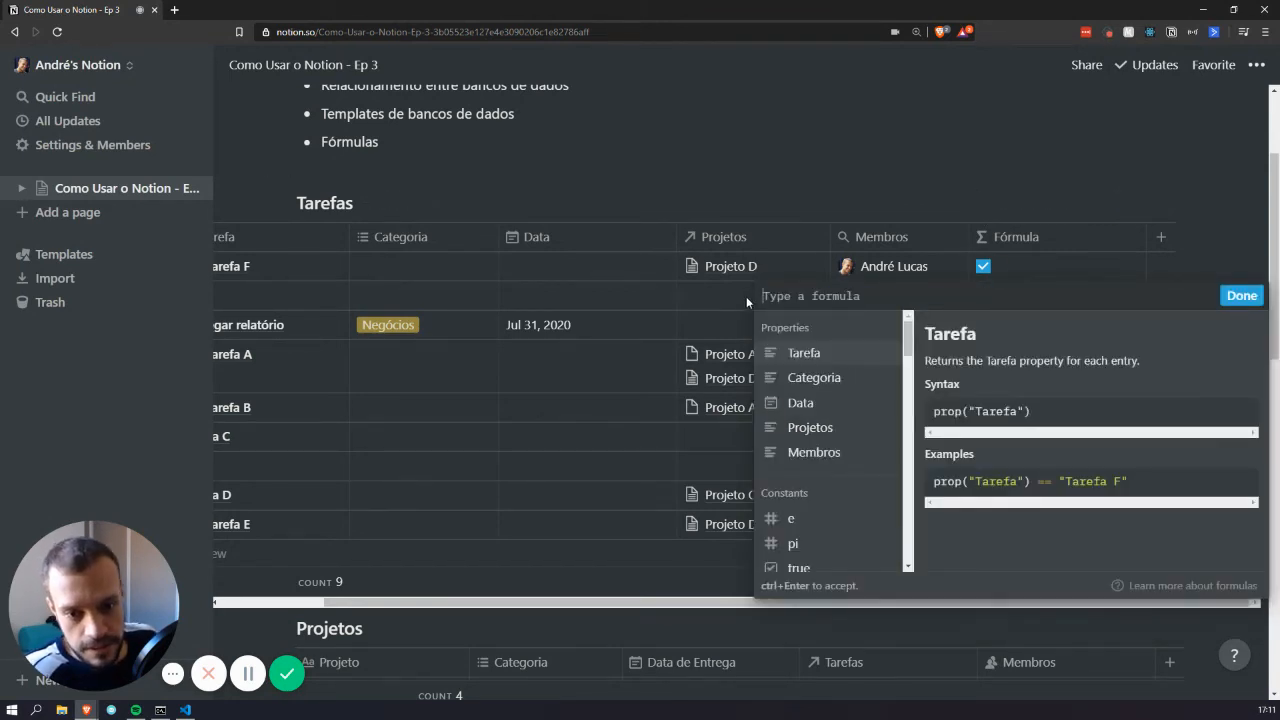
click(815, 430)
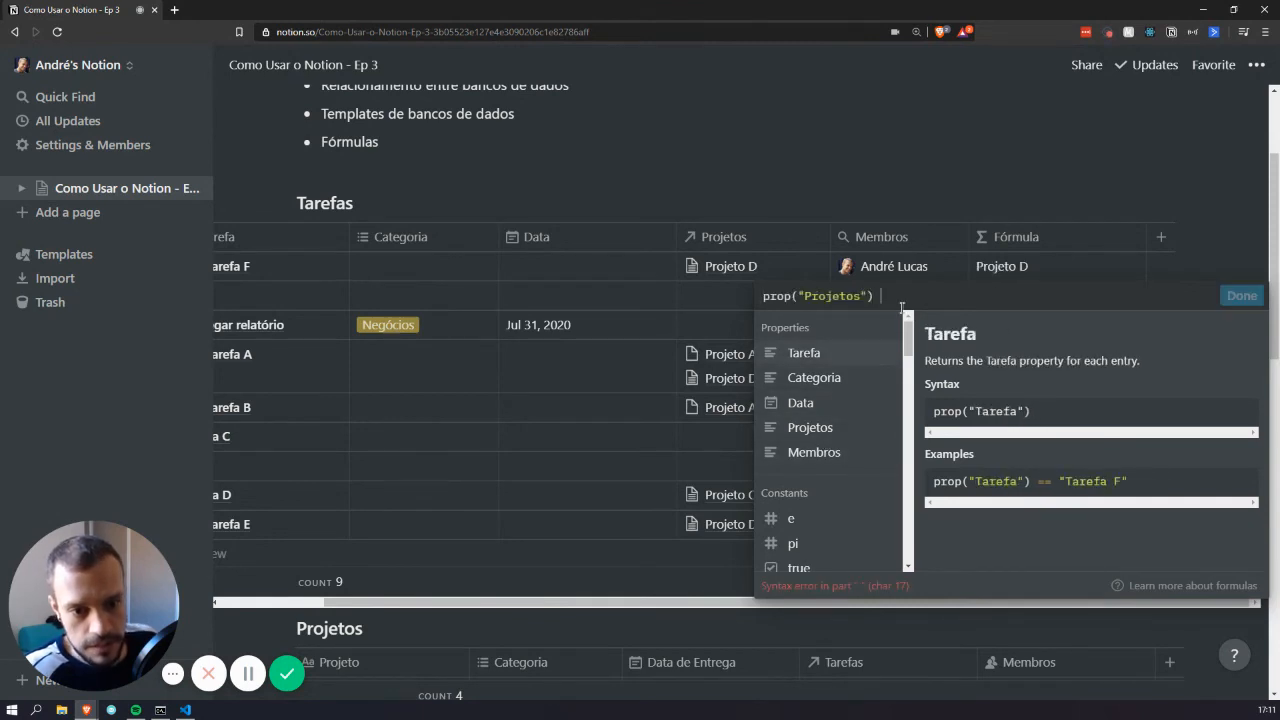
text(== )
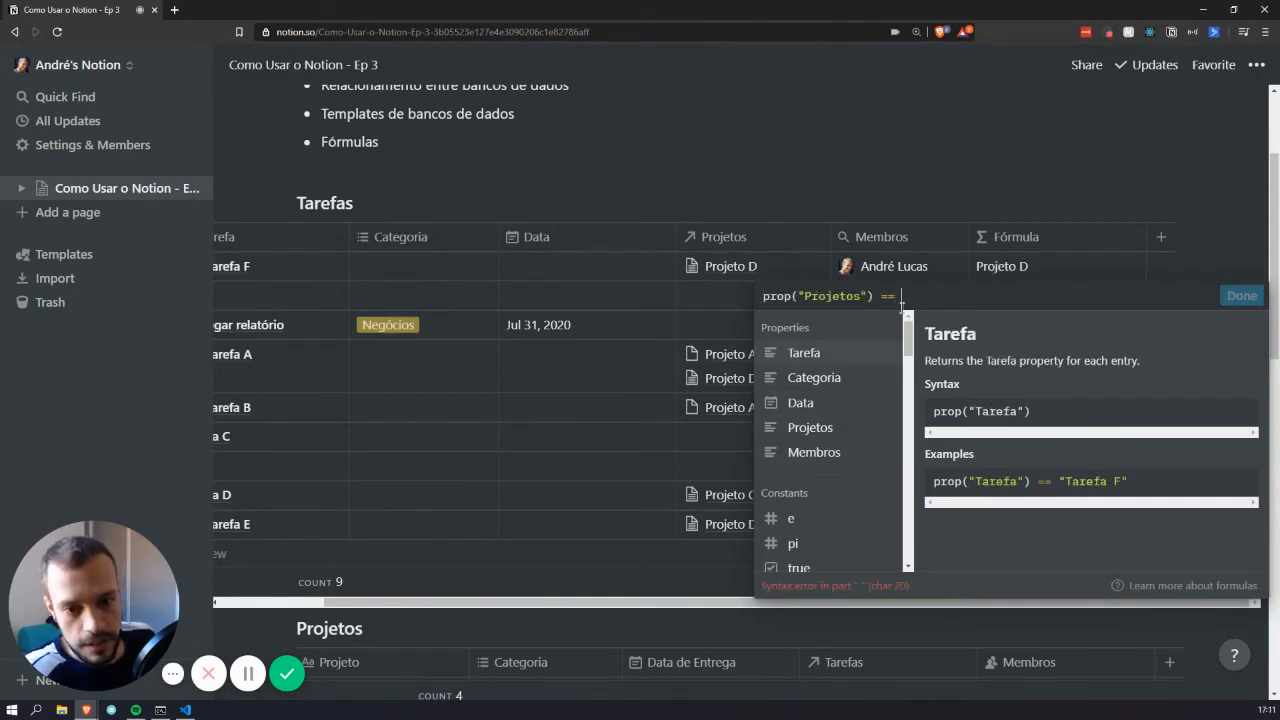
text("Projeto )
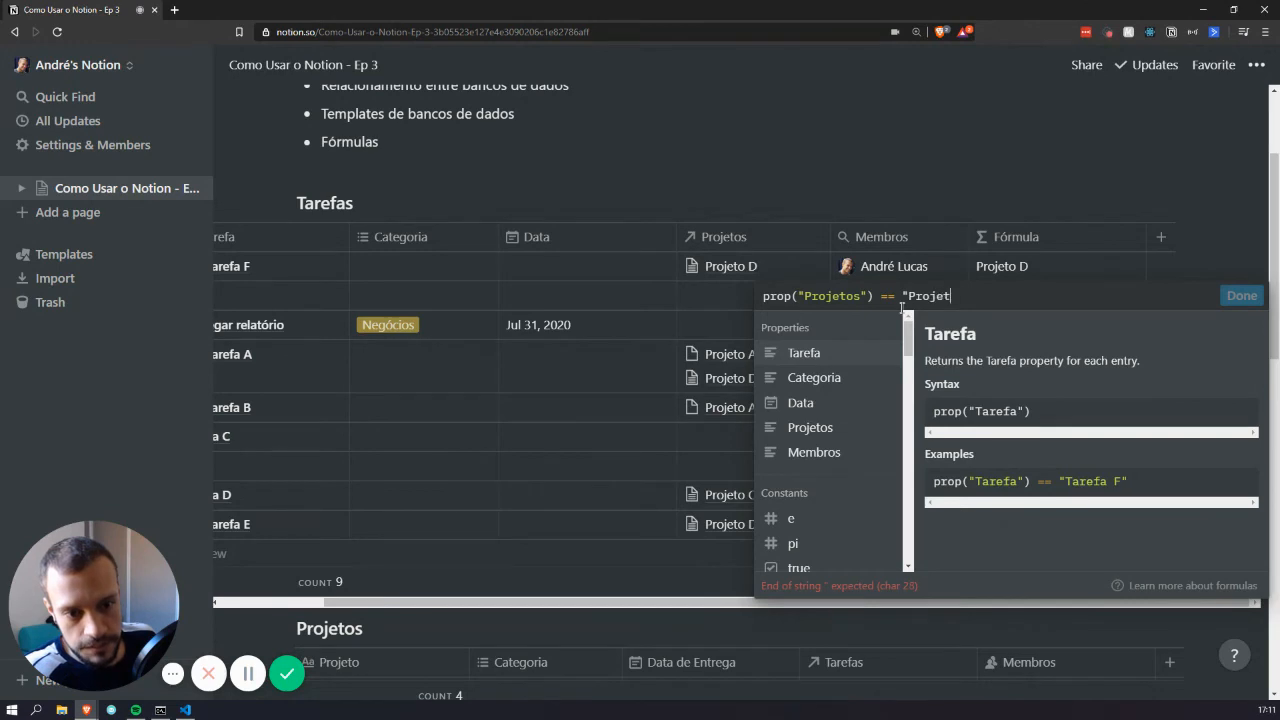
text(D")
click(876, 198)
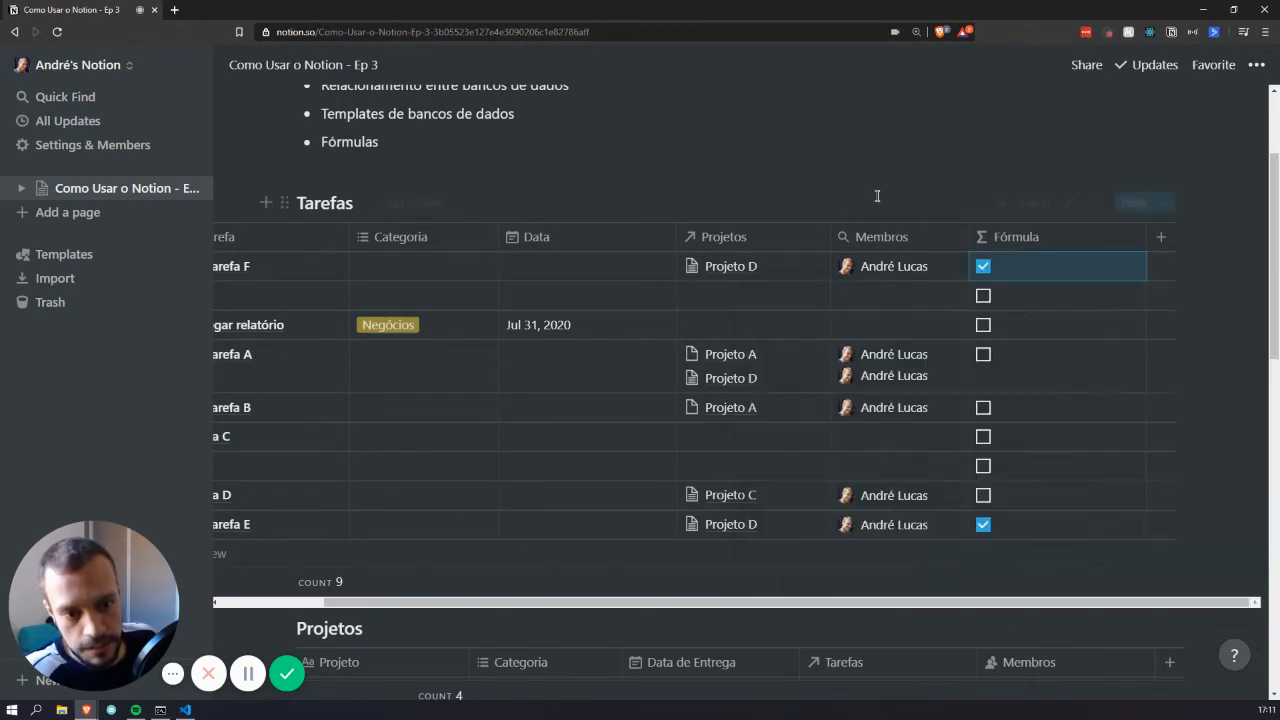
Reopen the Fórmula formula to browse the function list, then confirm it
click(998, 266)
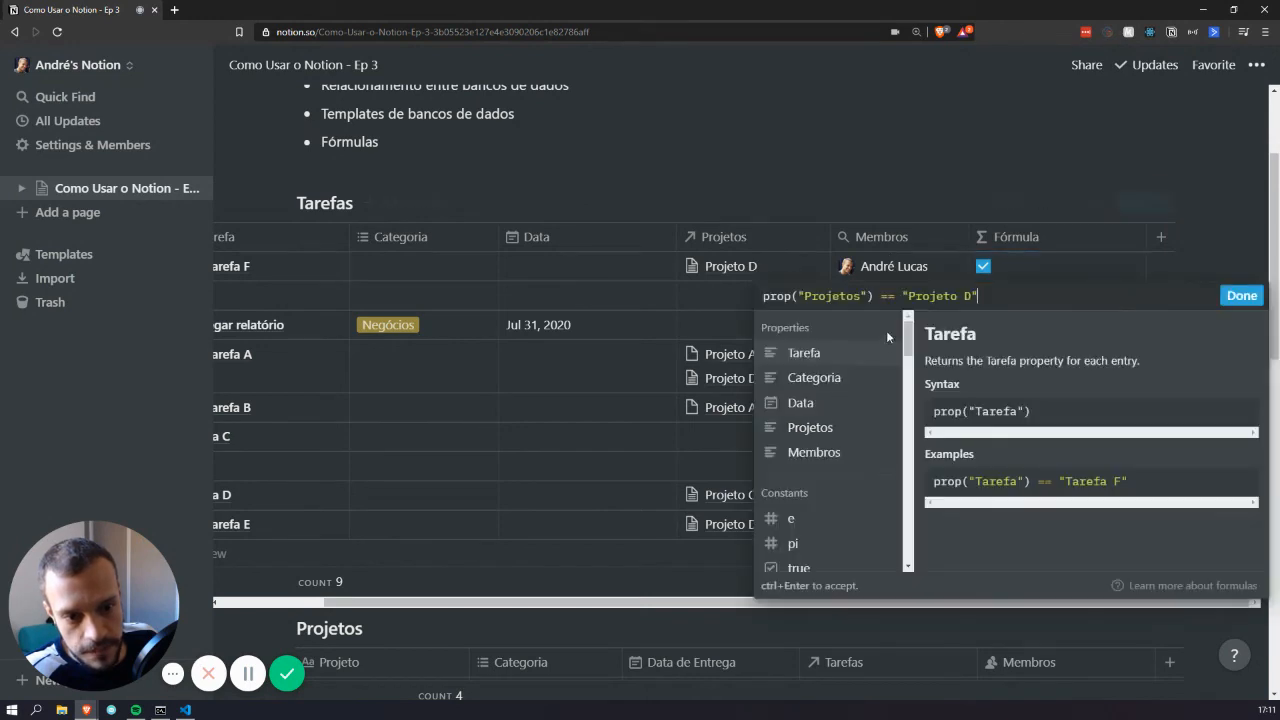
scroll(860, 410, down, 5)
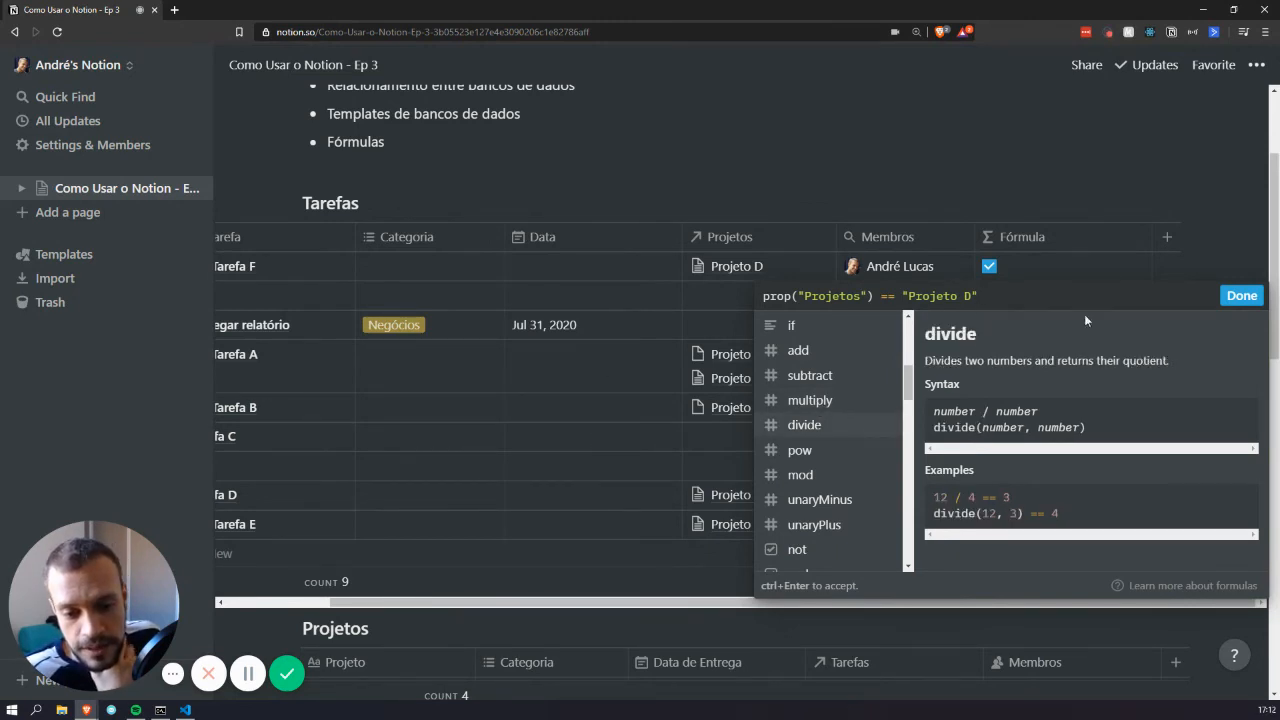
click(859, 298)
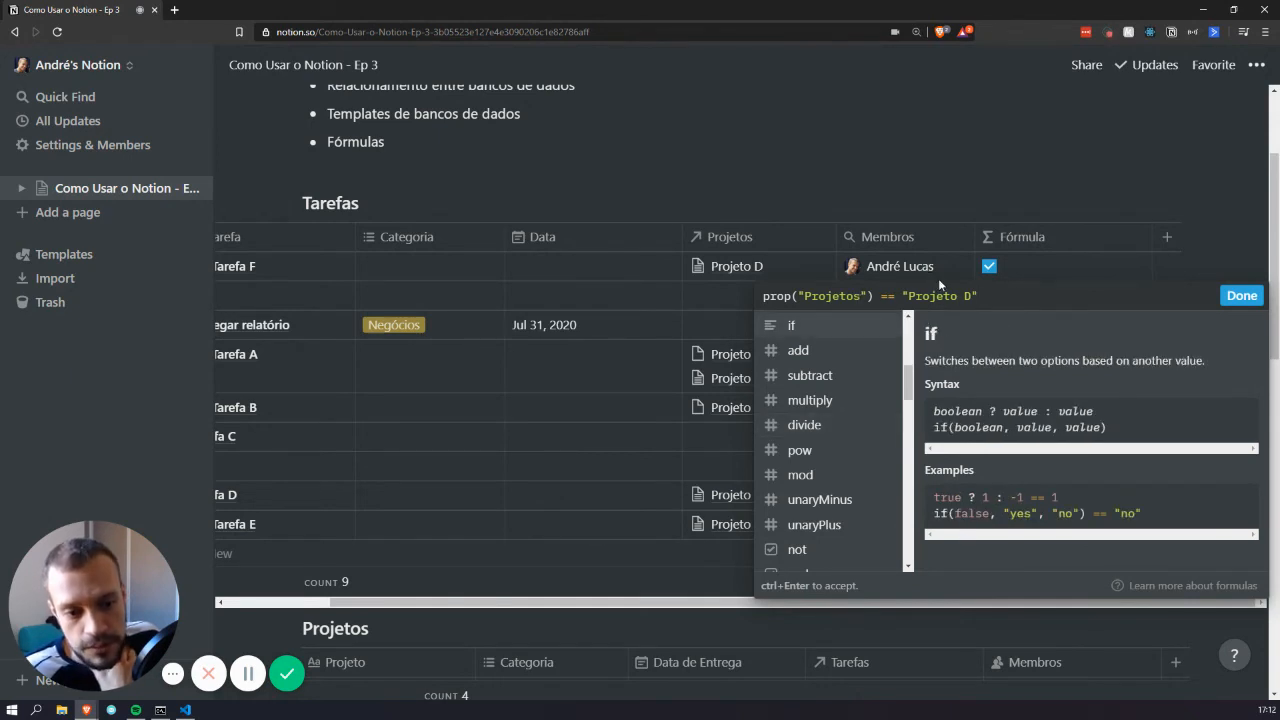
key(ctrl+Return)
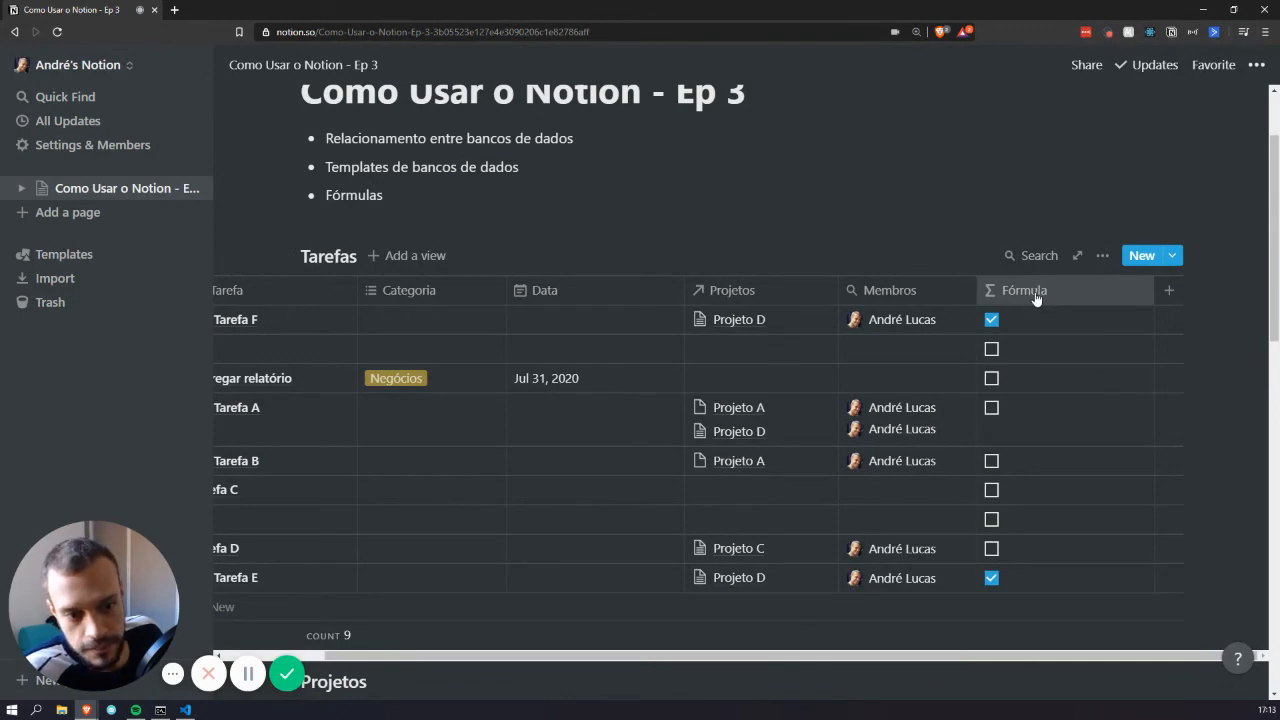
Start deleting the Fórmula property but cancel, keeping the column
click(1036, 291)
click(1054, 626)
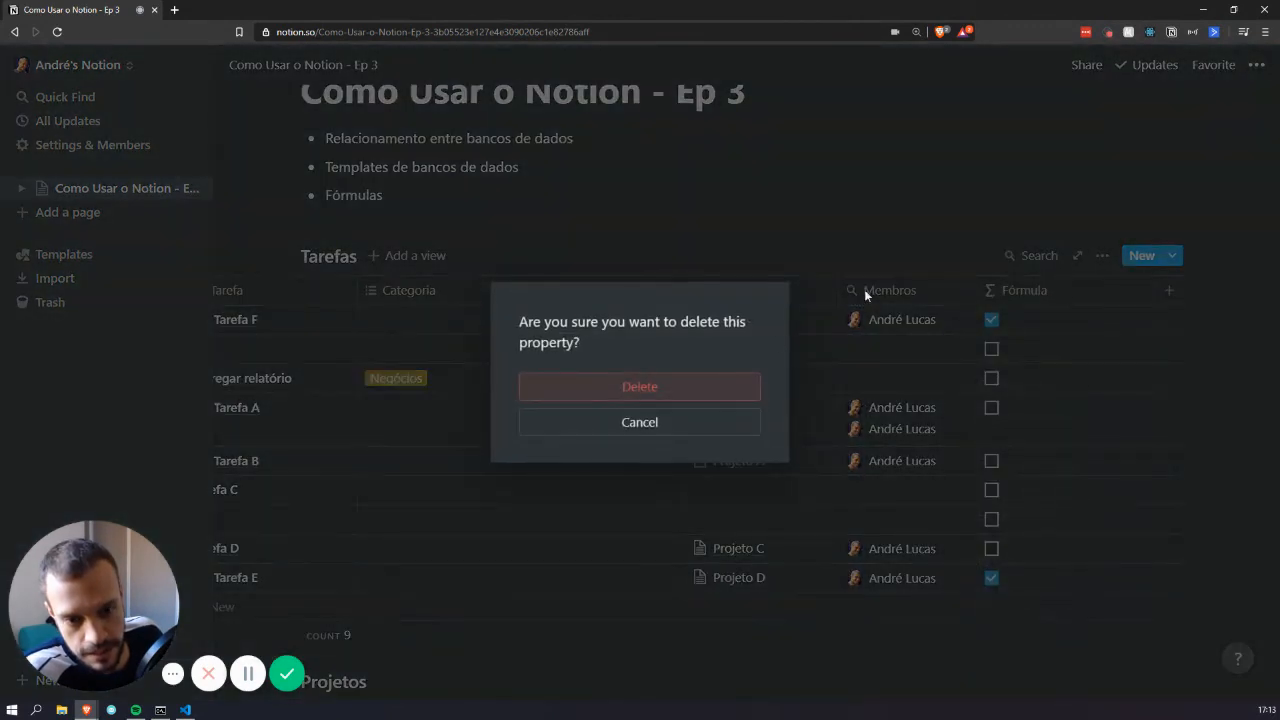
click(723, 433)
scroll(975, 337, down, 5)
scroll(1036, 217, up, 2)
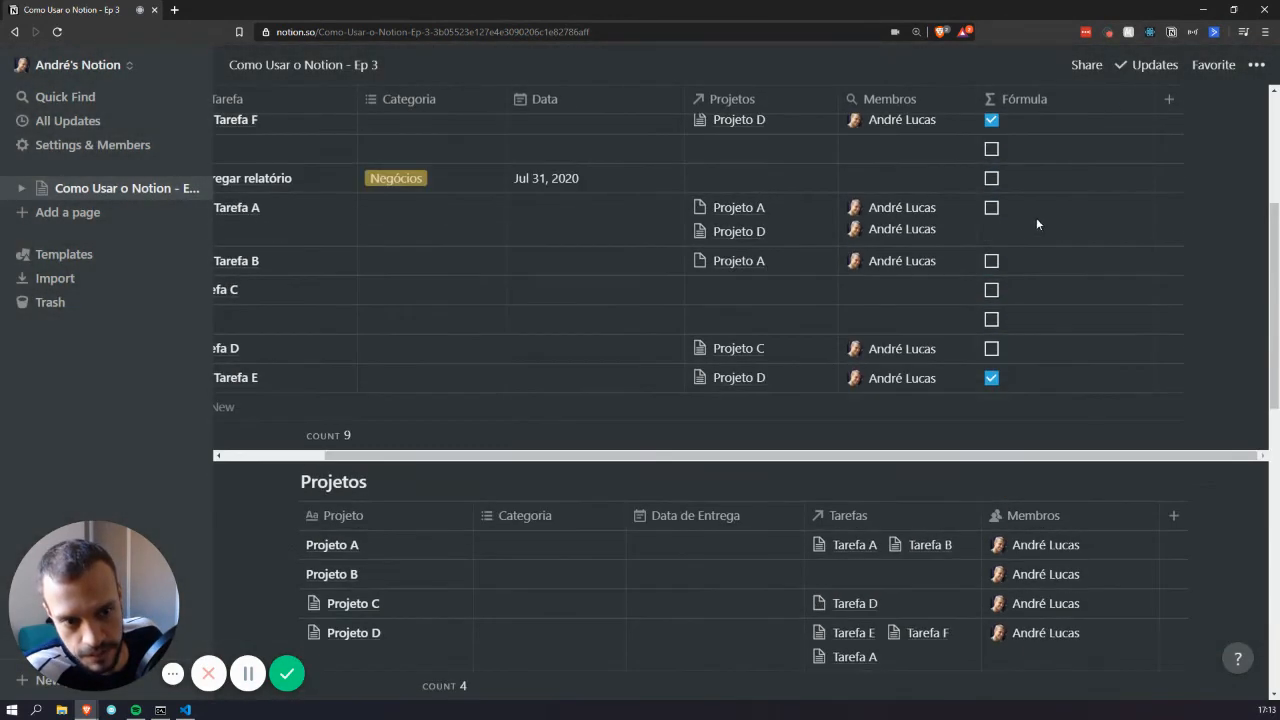
scroll(998, 236, down, 2)
scroll(998, 236, down, 2)
scroll(518, 240, up, 2)
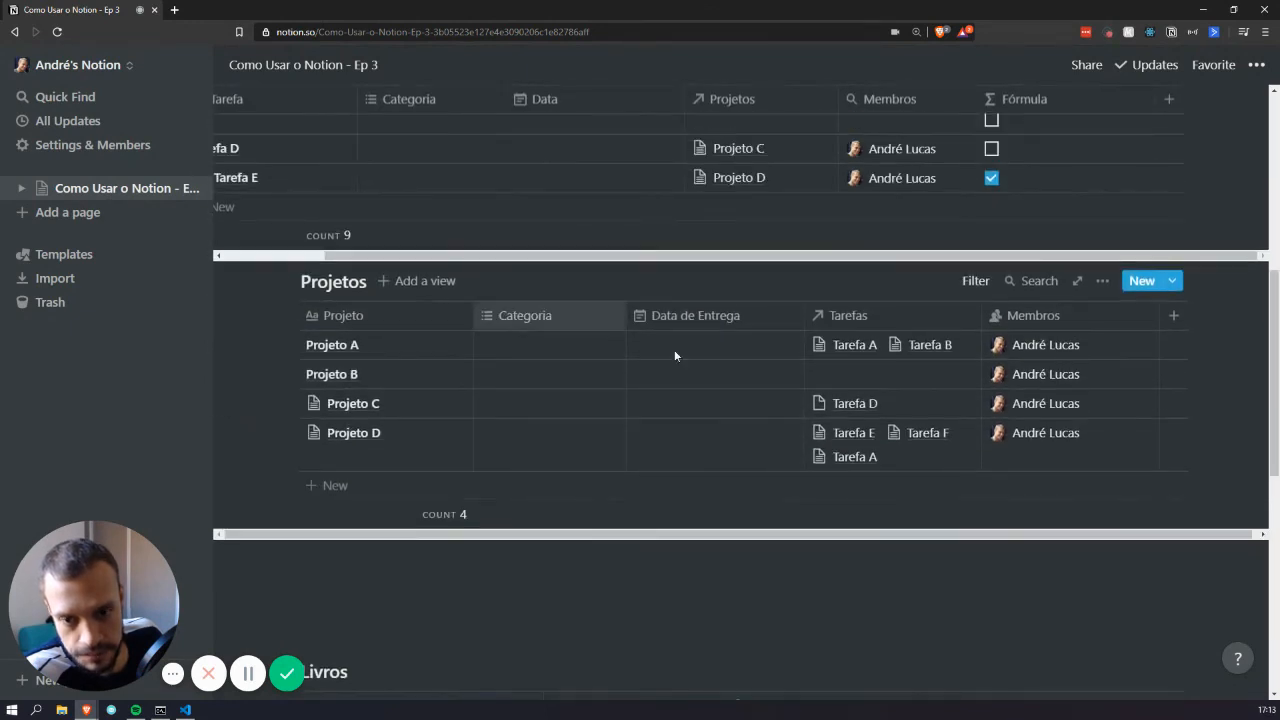
Add a Number property named Quantidade to the Projetos table
click(1174, 315)
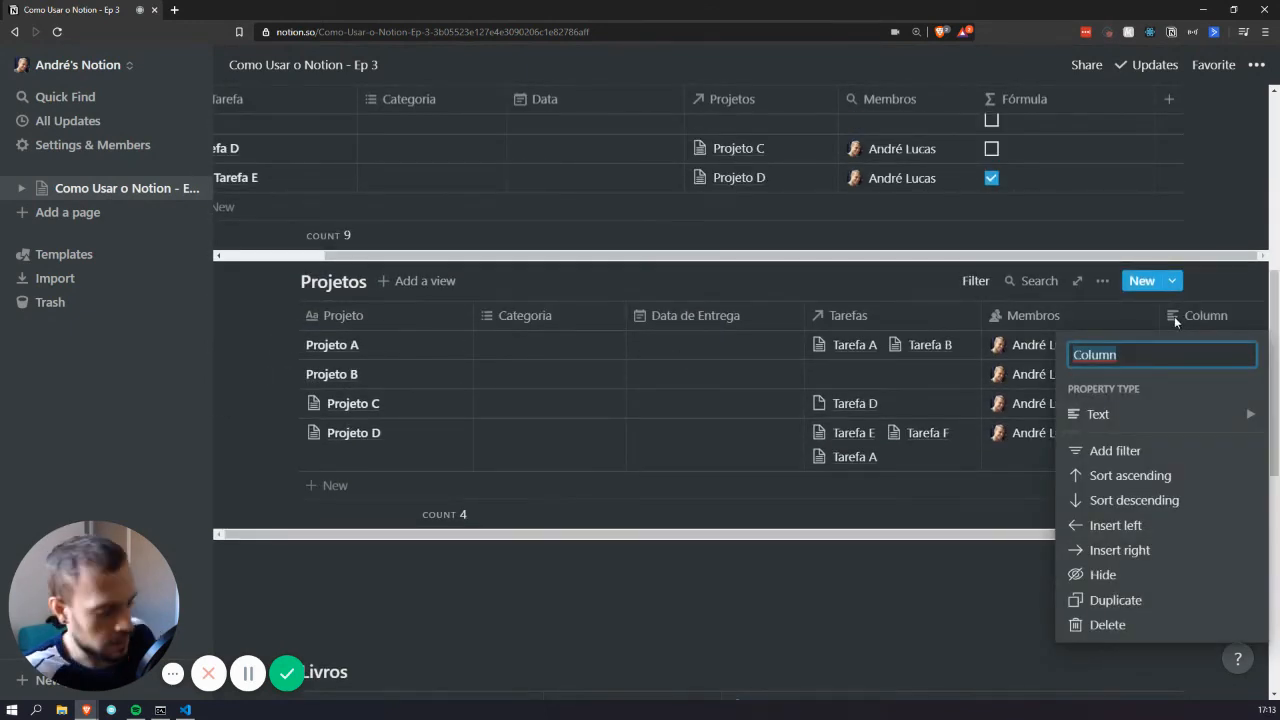
text(s)
key(BackSpace)
text(Q)
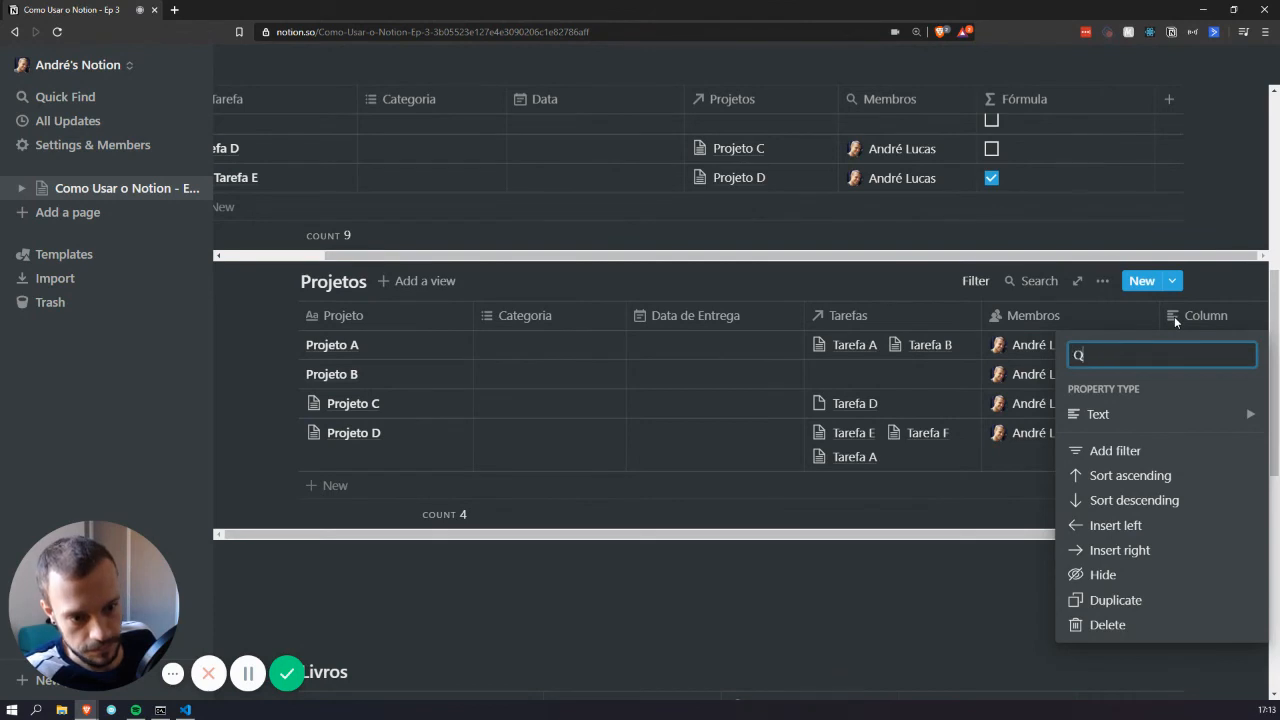
text(uantid)
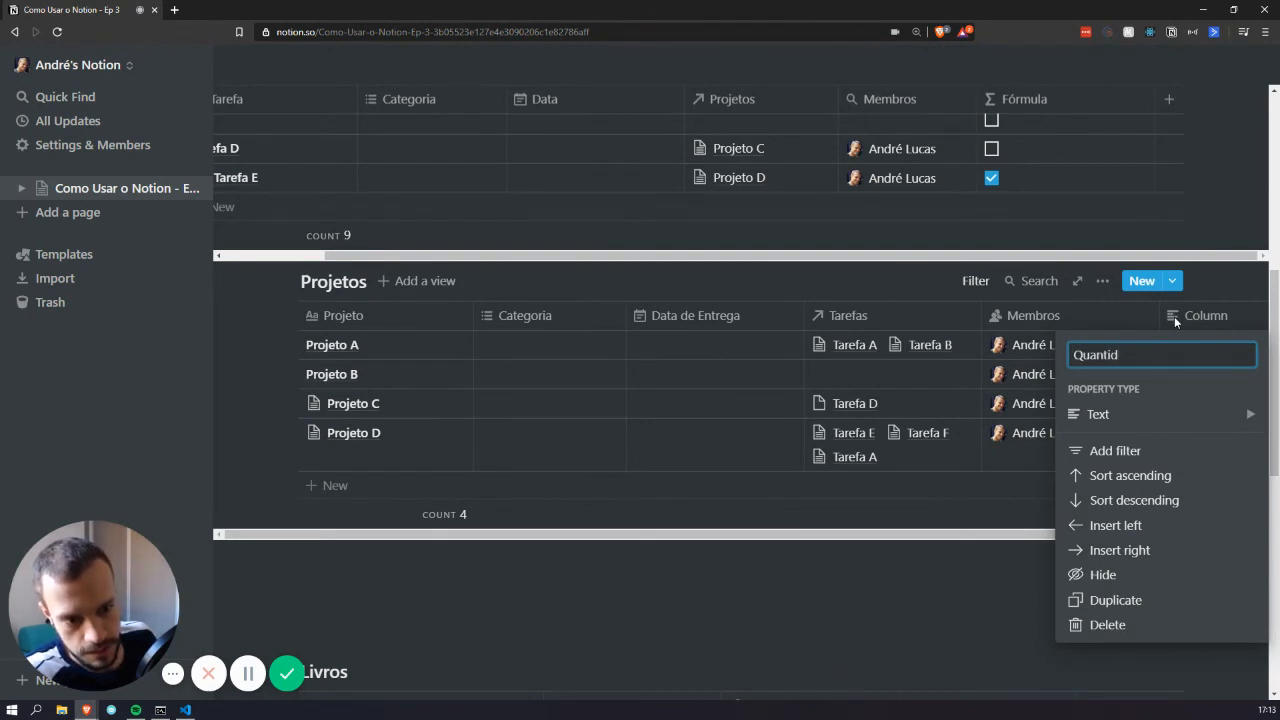
text(ade)
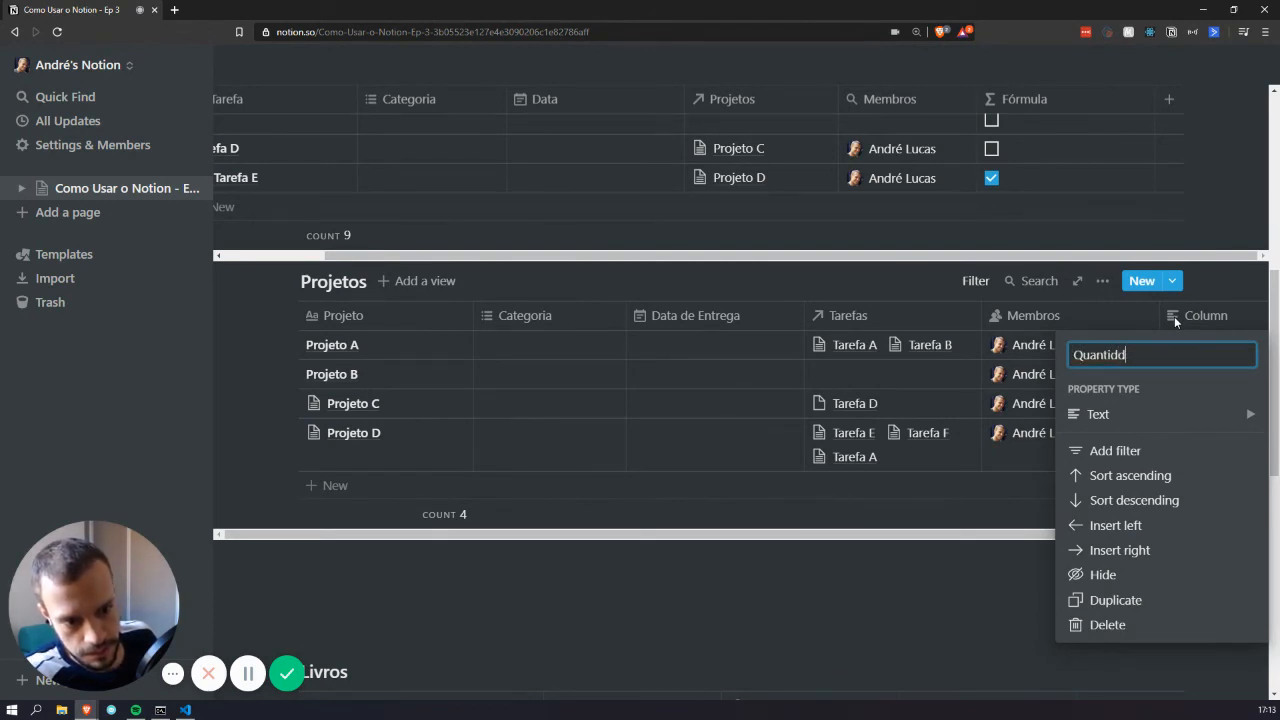
key(Return)
scroll(1008, 400, right, 2)
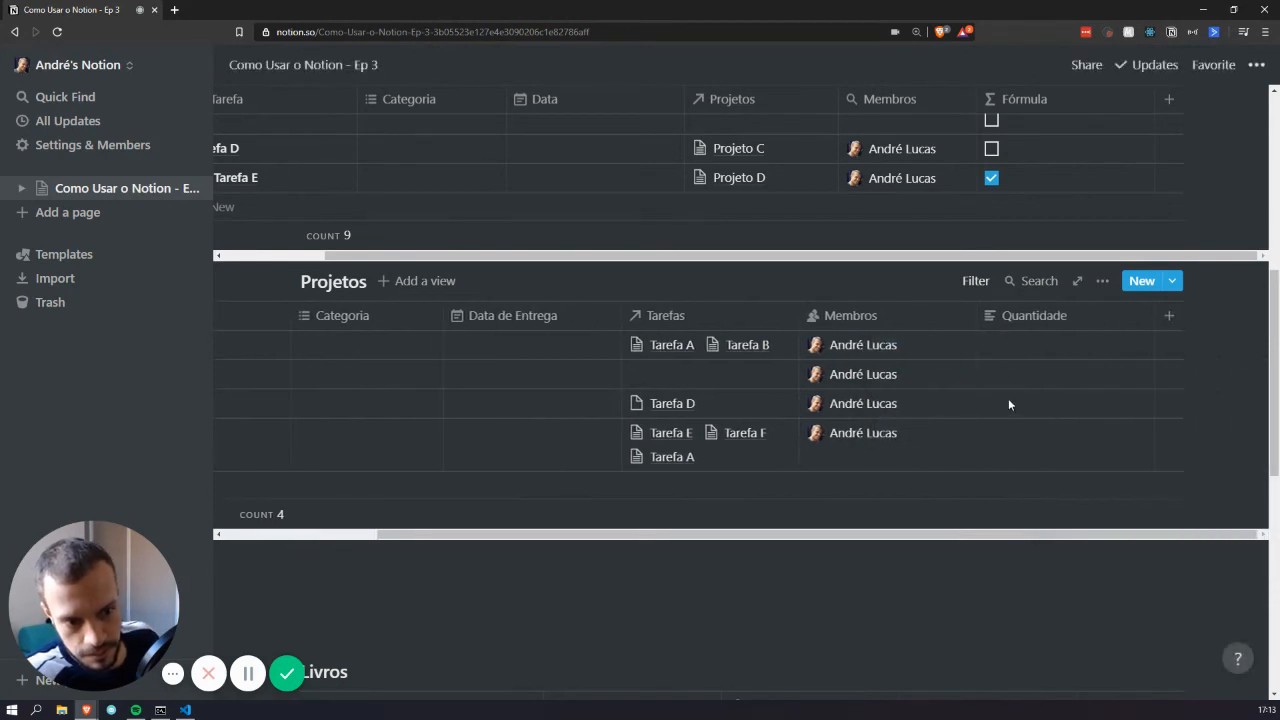
click(1028, 318)
click(1034, 410)
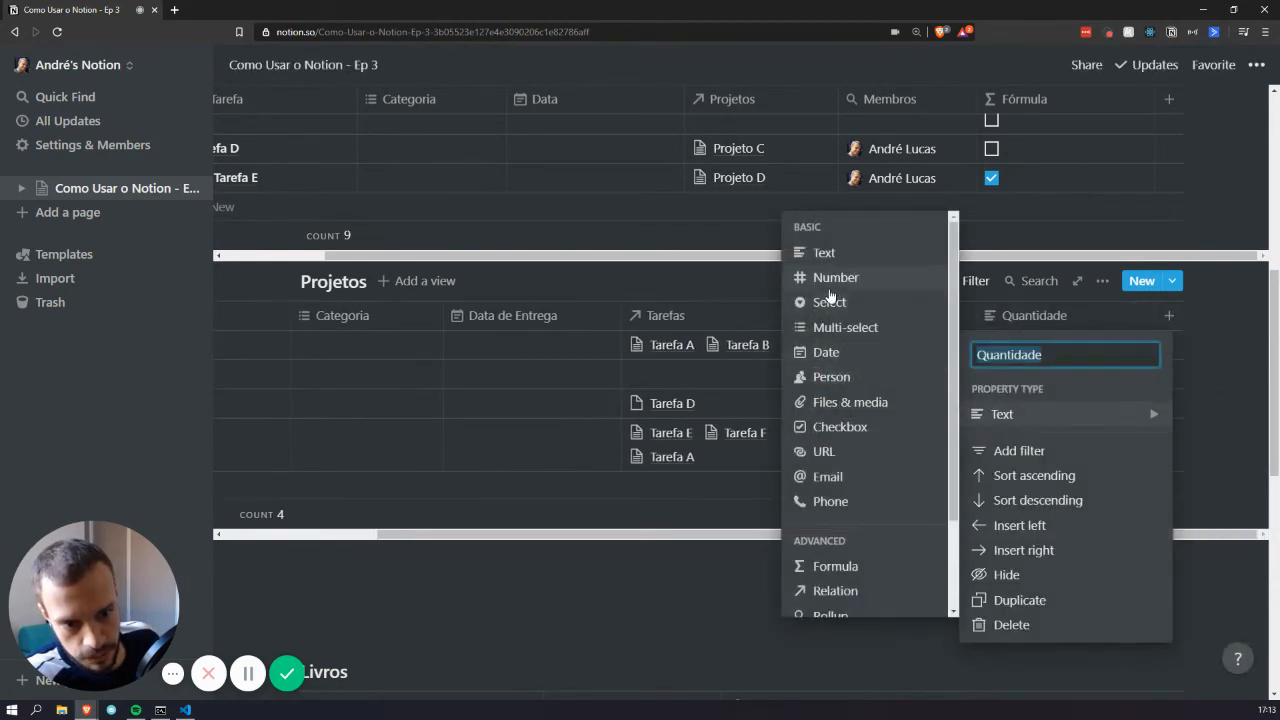
click(840, 276)
Add a second Number property named Objetivo to Projetos
click(1168, 315)
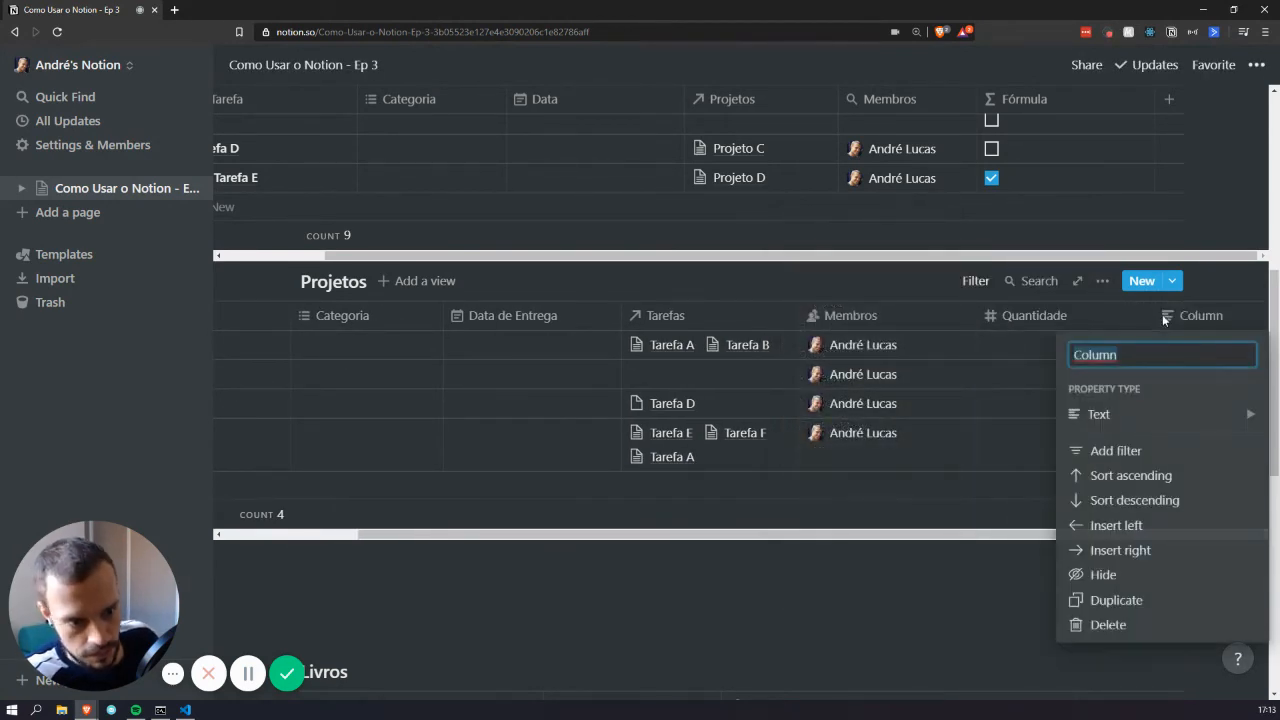
text(Objetivo)
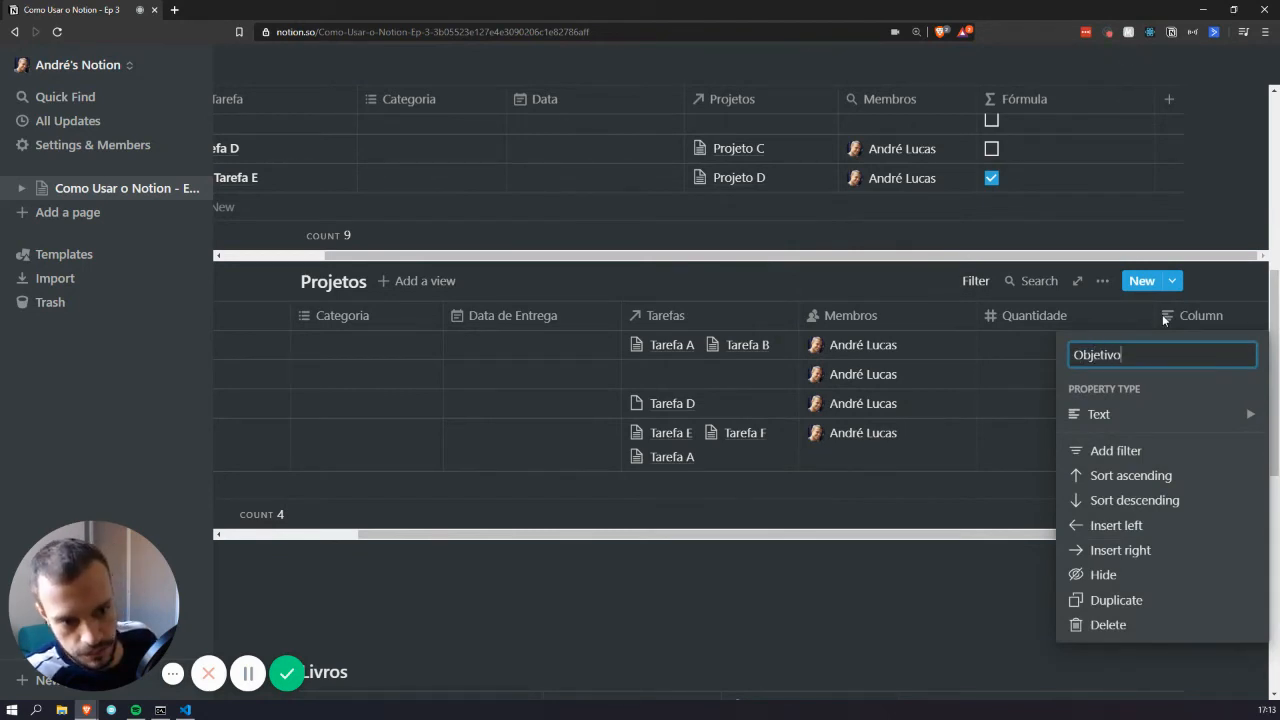
click(1105, 414)
click(940, 279)
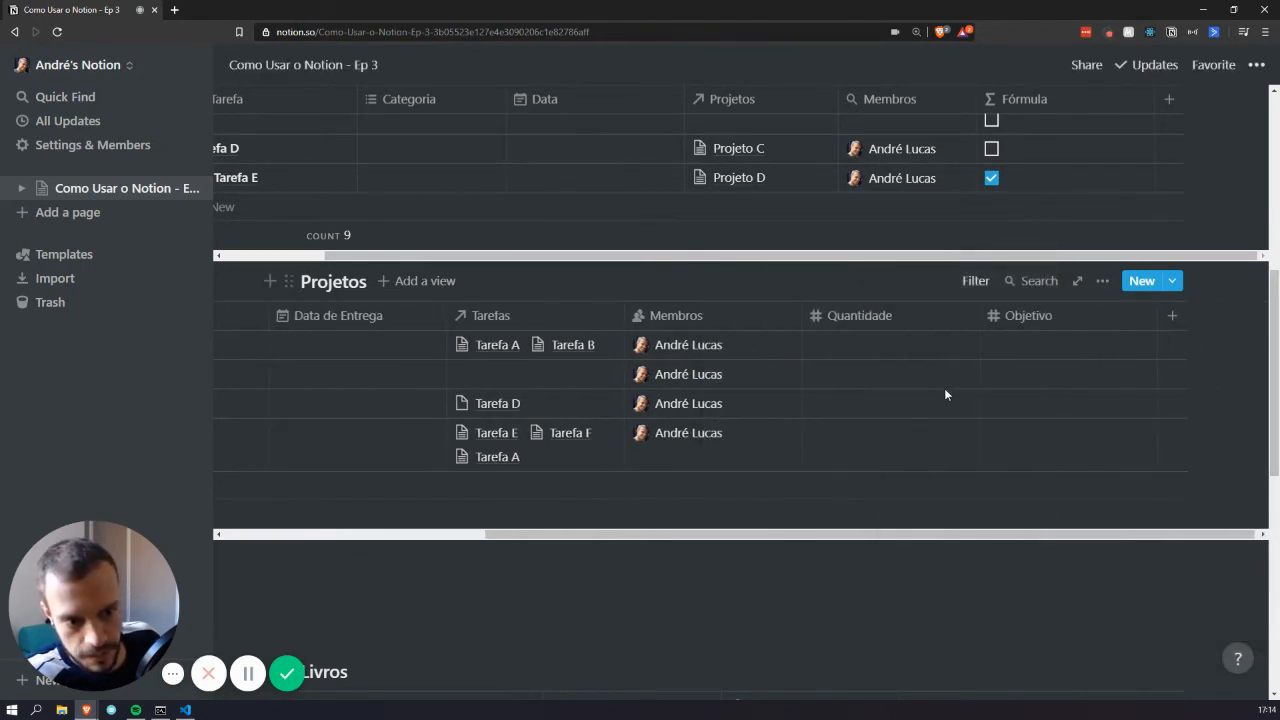
Rename Quantidade to Progresso and narrow its column
click(886, 318)
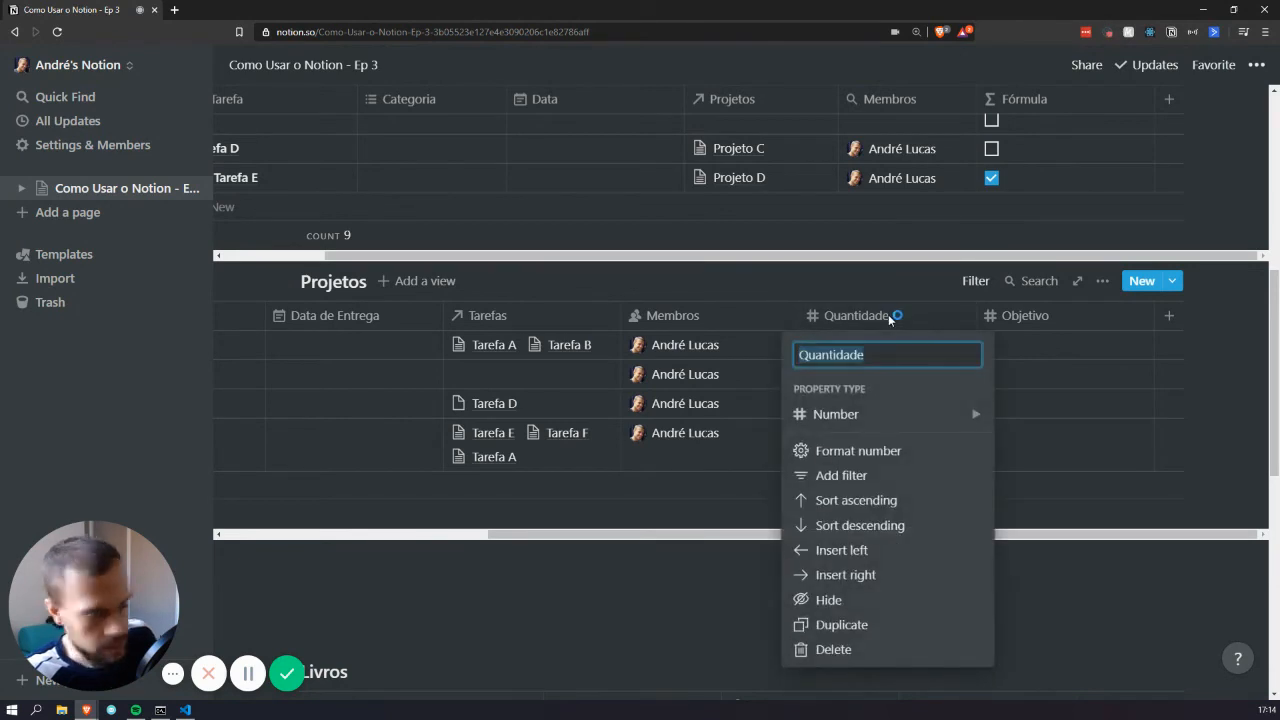
text(Progresso)
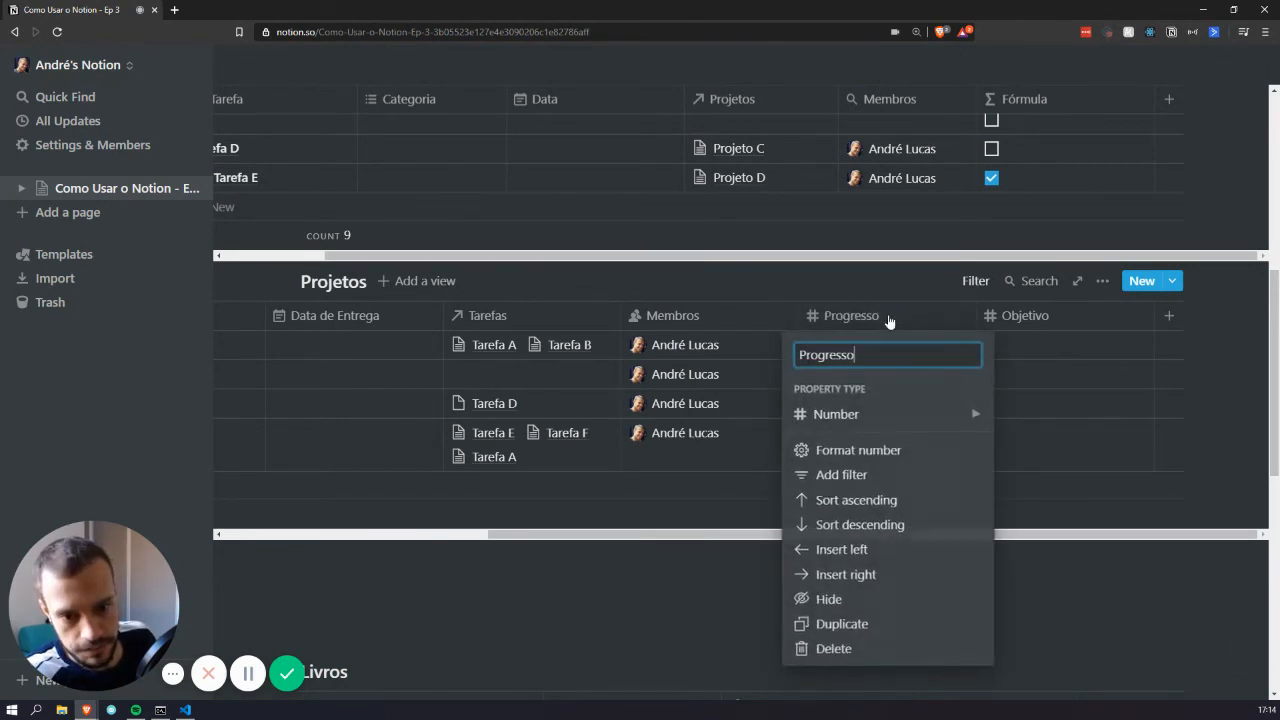
key(Return)
drag(976, 313, 917, 316)
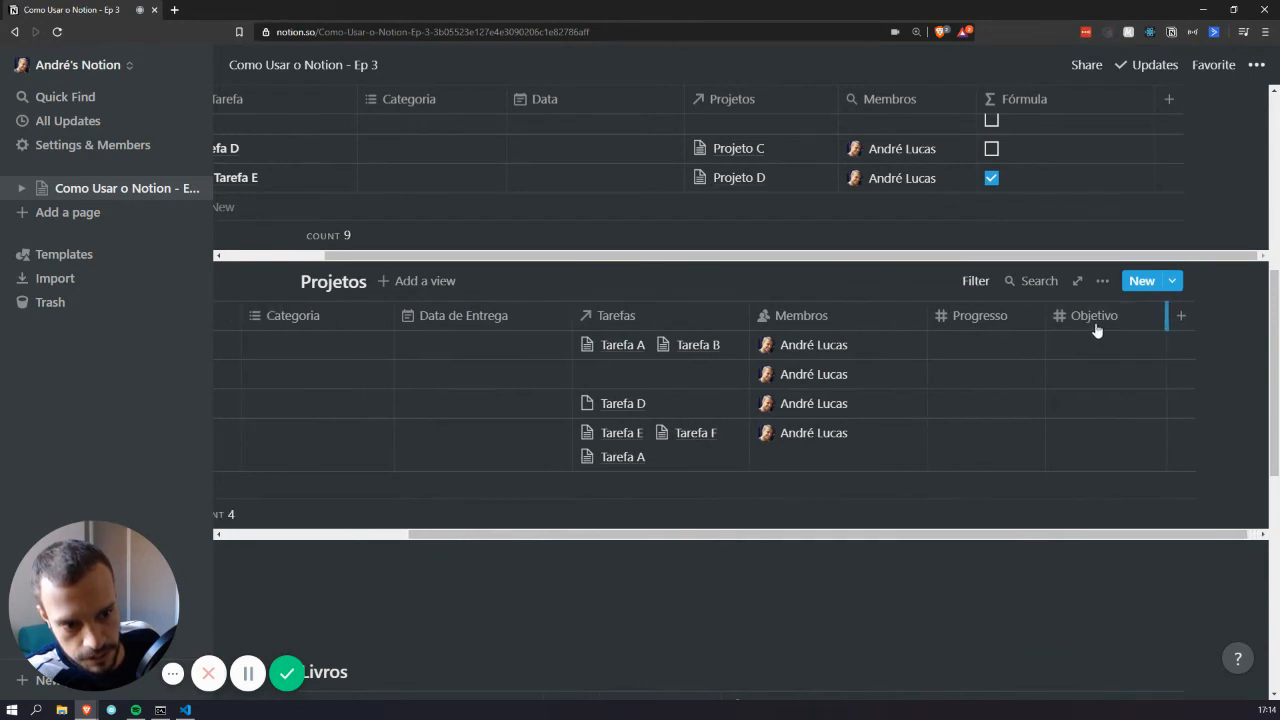
Add a Formula property named Porcentagem to Projetos
click(1180, 317)
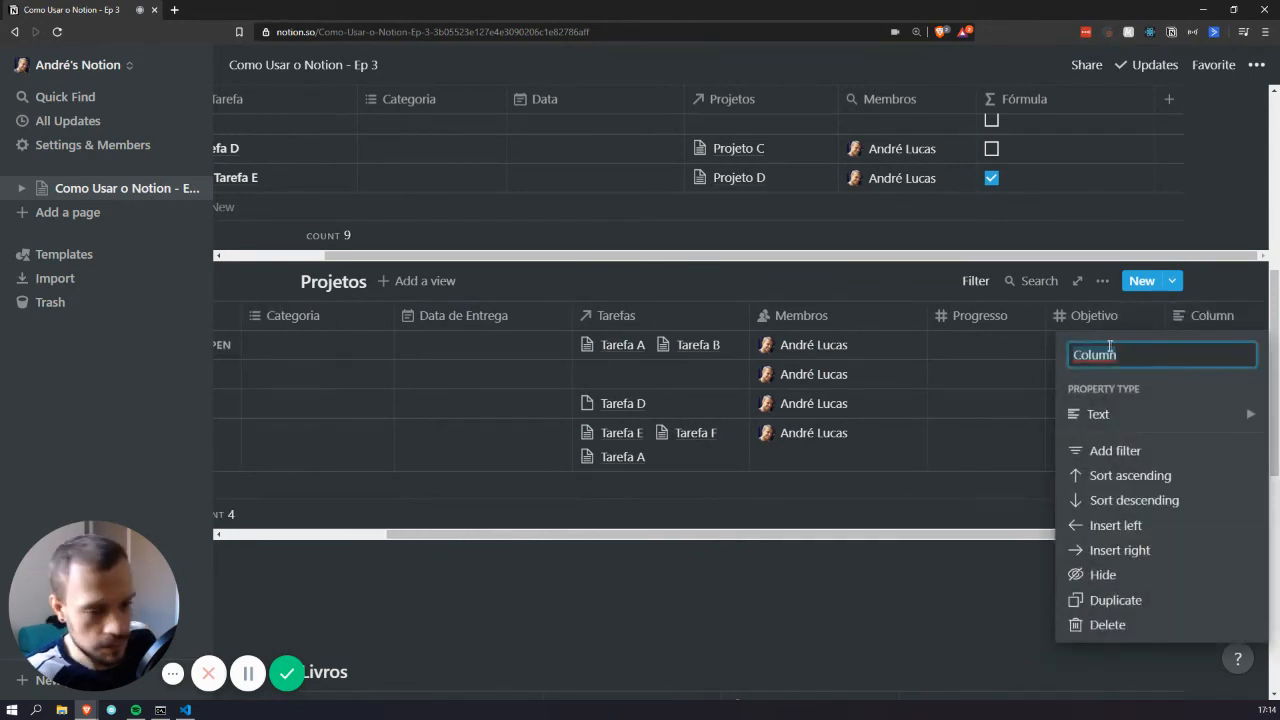
text(Porcentag)
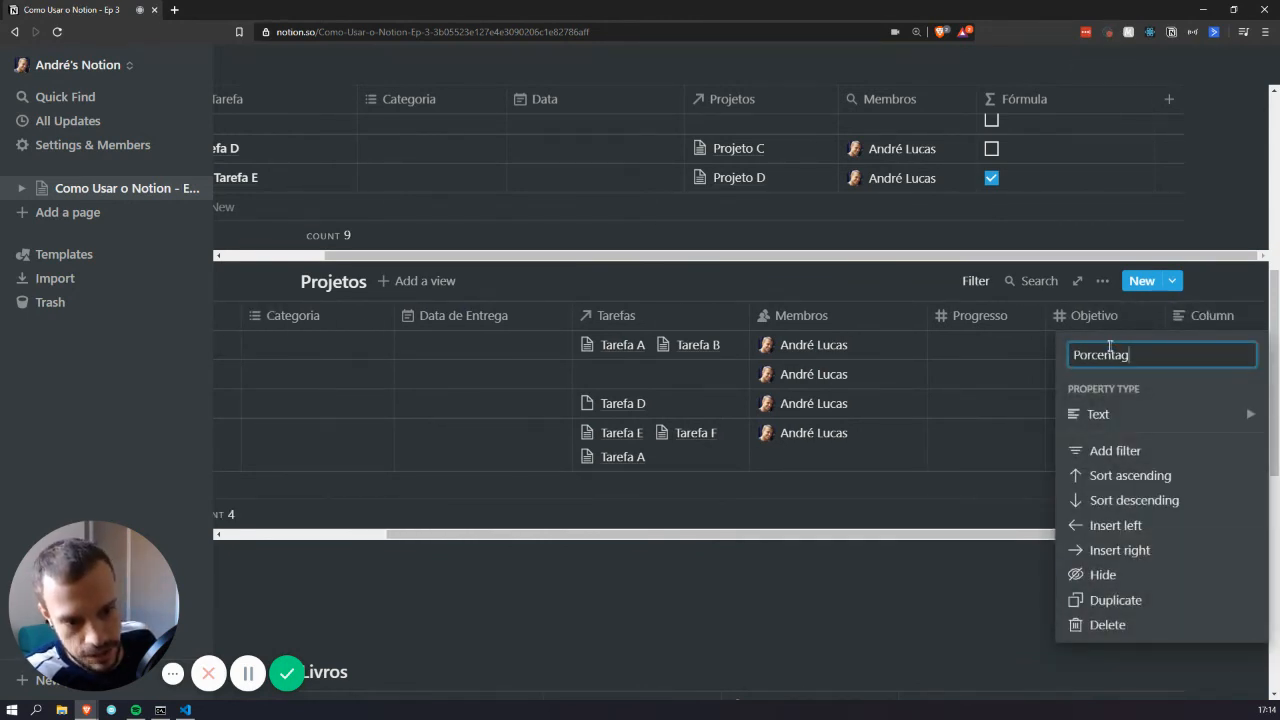
text(em)
click(1090, 414)
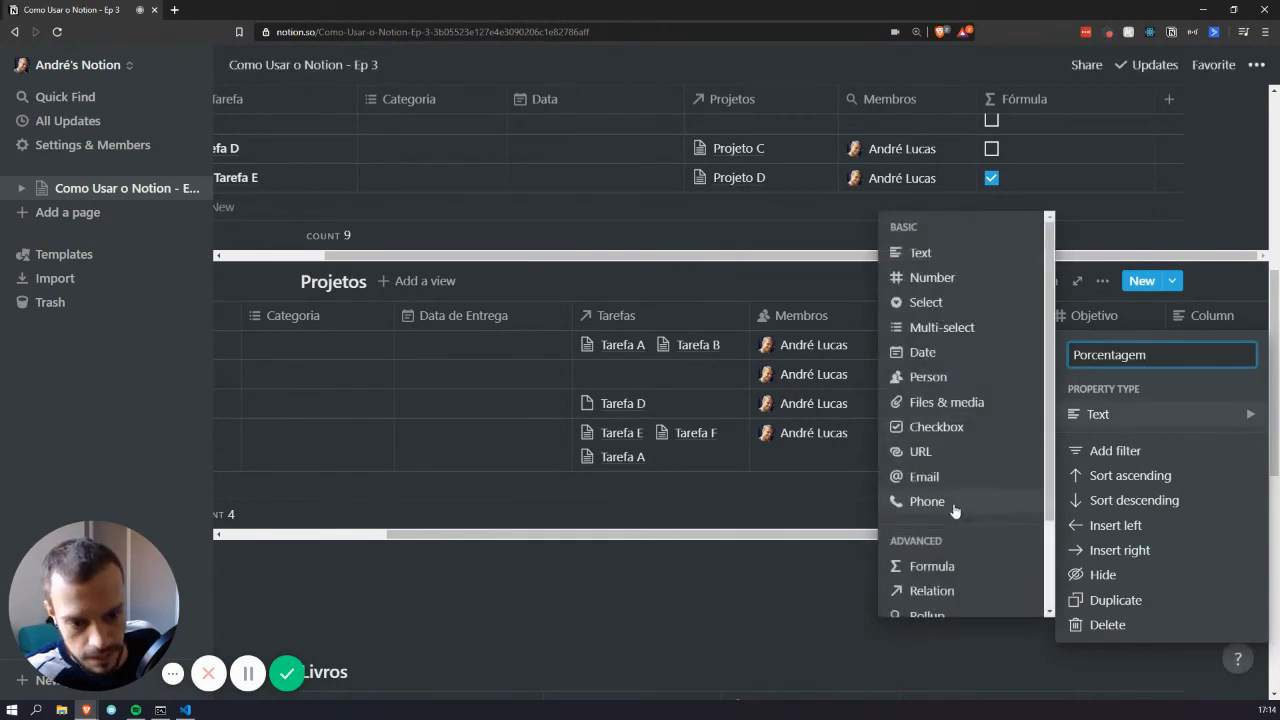
click(930, 566)
Enter 1 as the first project's Progresso value
click(992, 340)
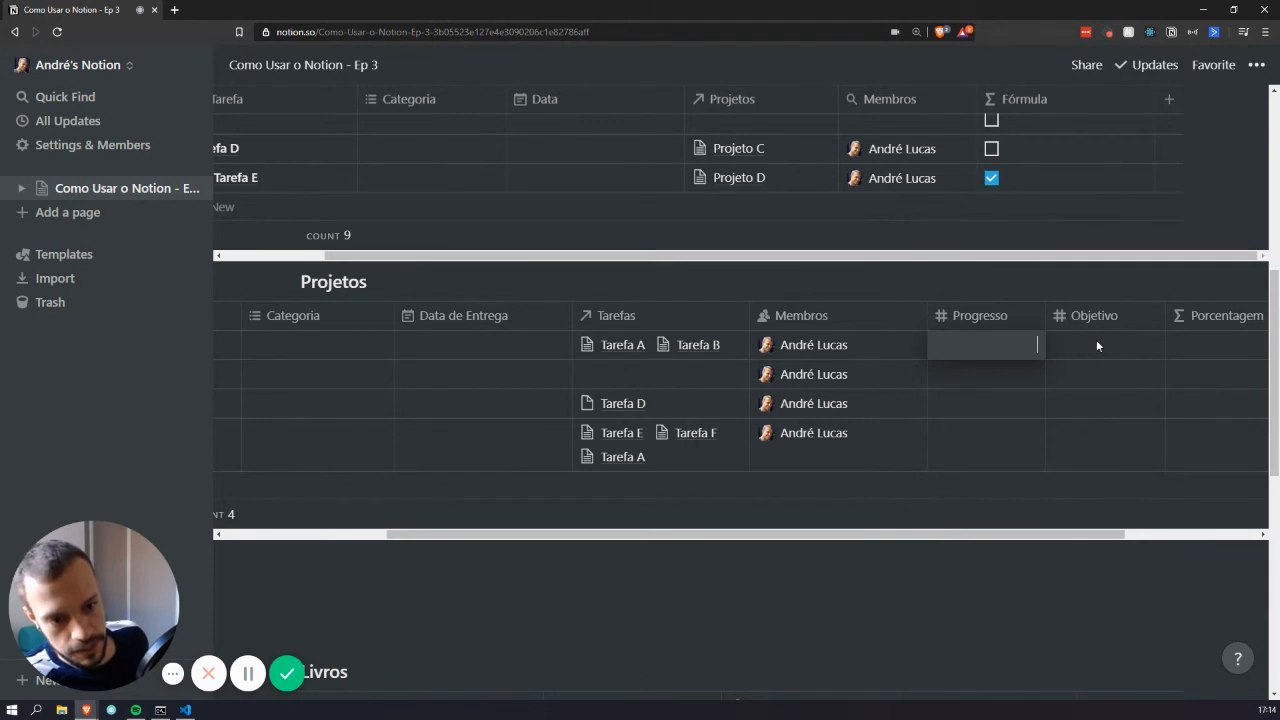
text(1)
click(1096, 345)
Set the first project's Objetivo to 100 and paste the progress-bar formula into Porcentagem
text(100)
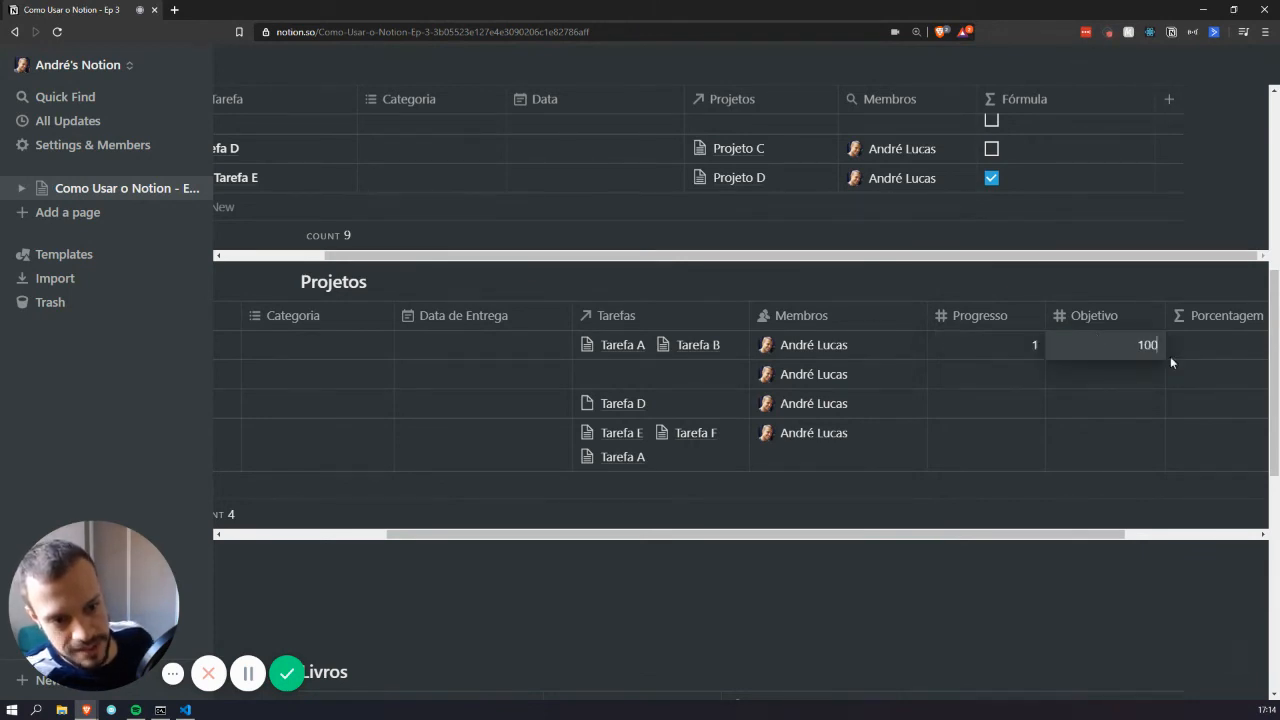
key(Return)
click(1212, 344)
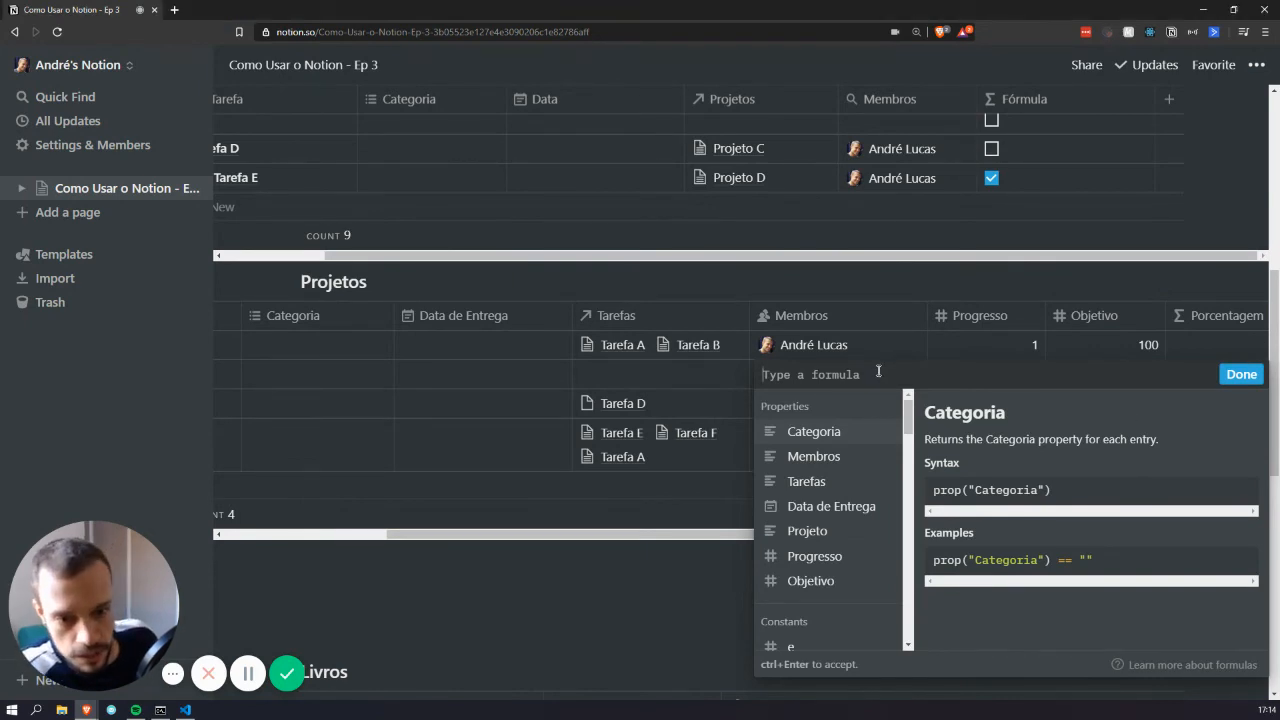
text((prop("Completed") / prop("Goal") >= 1) ? "✅" : format(slice("██████████", 0, floor(prop("Completed") / prop("Goal") * 10)) + format(slice("░░░░░░░░░░", 0, ceil(10 - prop("Completed") / prop("Goal") * 10)) + " " + format(round(prop("Completed") / prop("Goal") * 100)) + "%")))
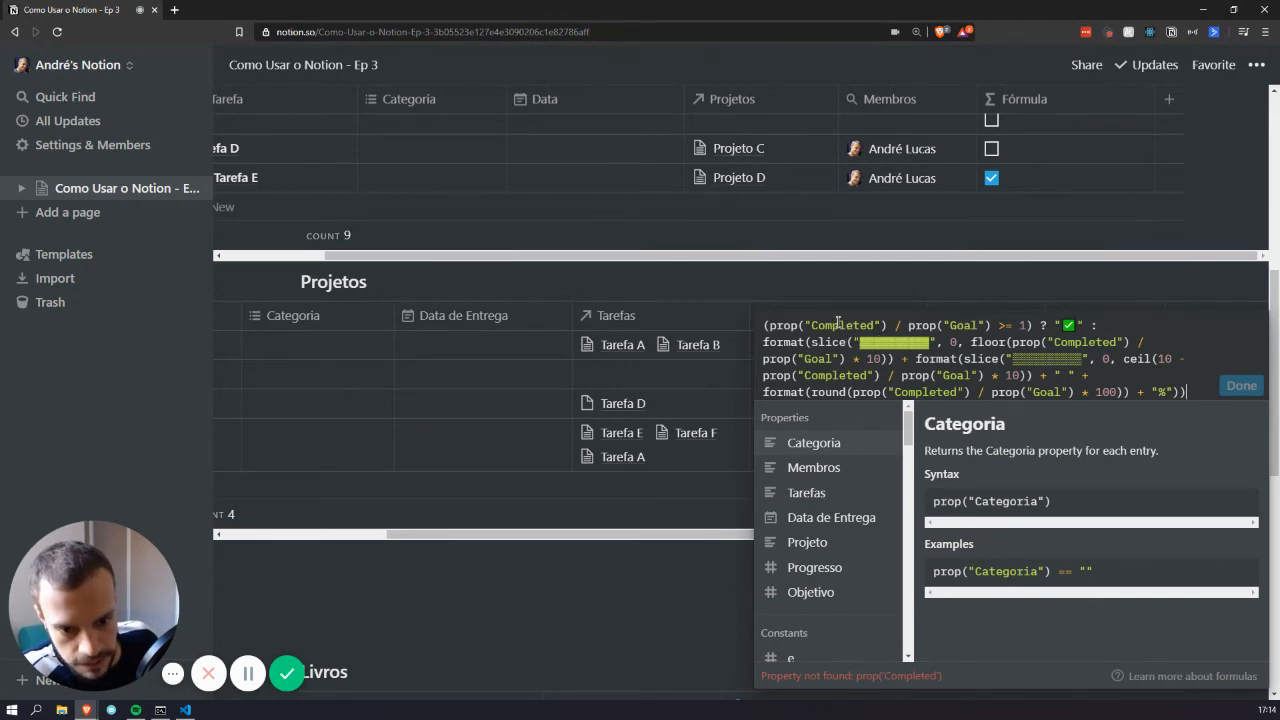
Replace every Completed reference in the formula with Progresso
double_click(838, 325)
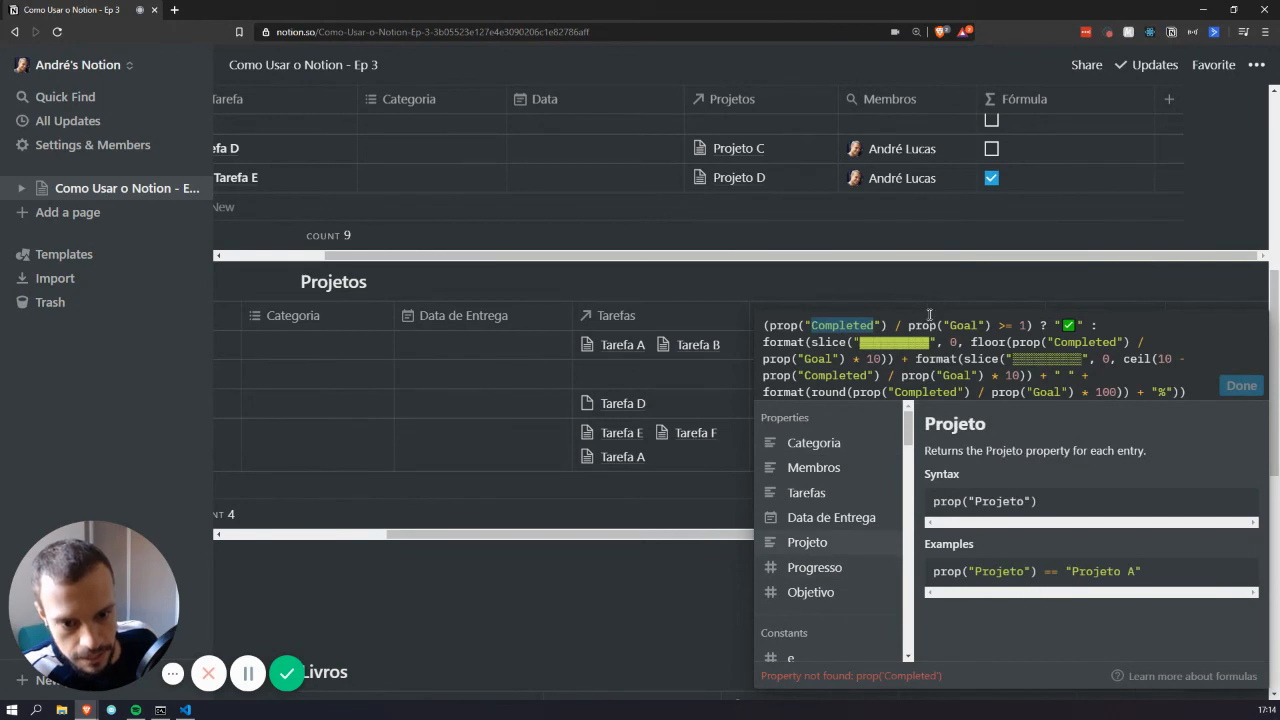
text(Progresso)
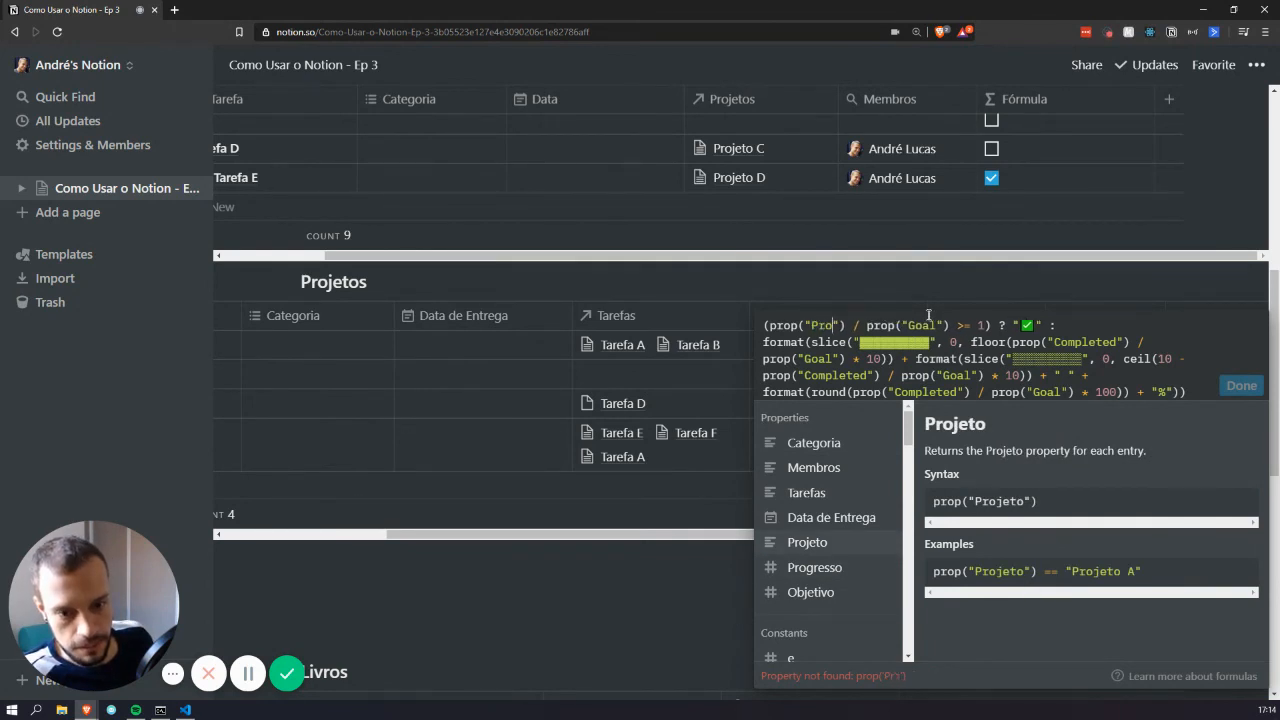
key(ctrl+shift+Left)
key(ctrl+c)
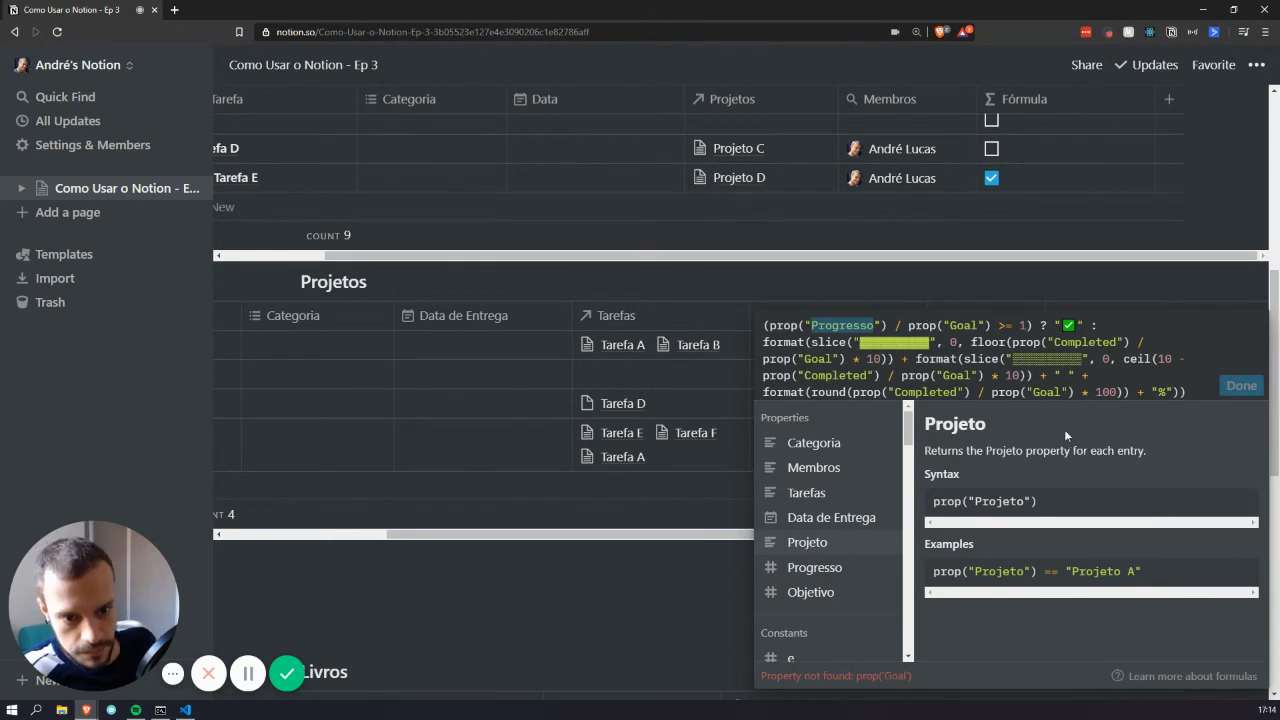
double_click(847, 376)
key(ctrl+v)
double_click(932, 392)
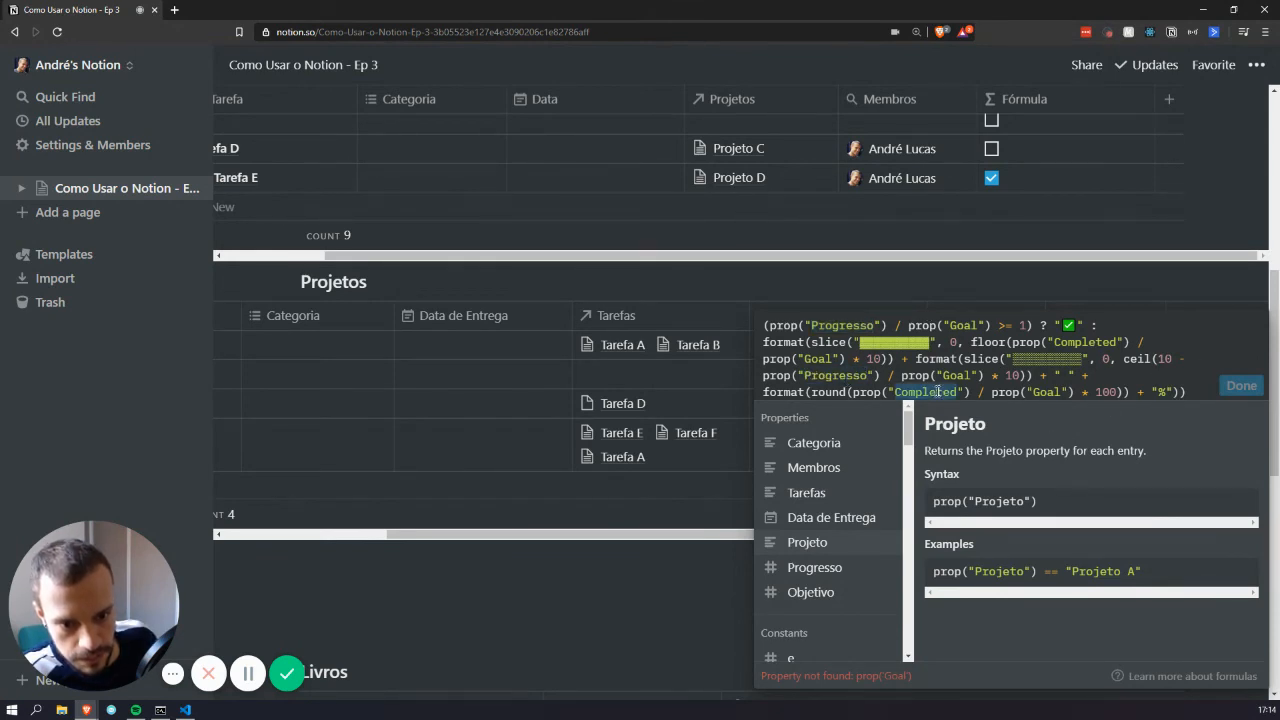
key(ctrl+v)
double_click(1087, 342)
key(ctrl+v)
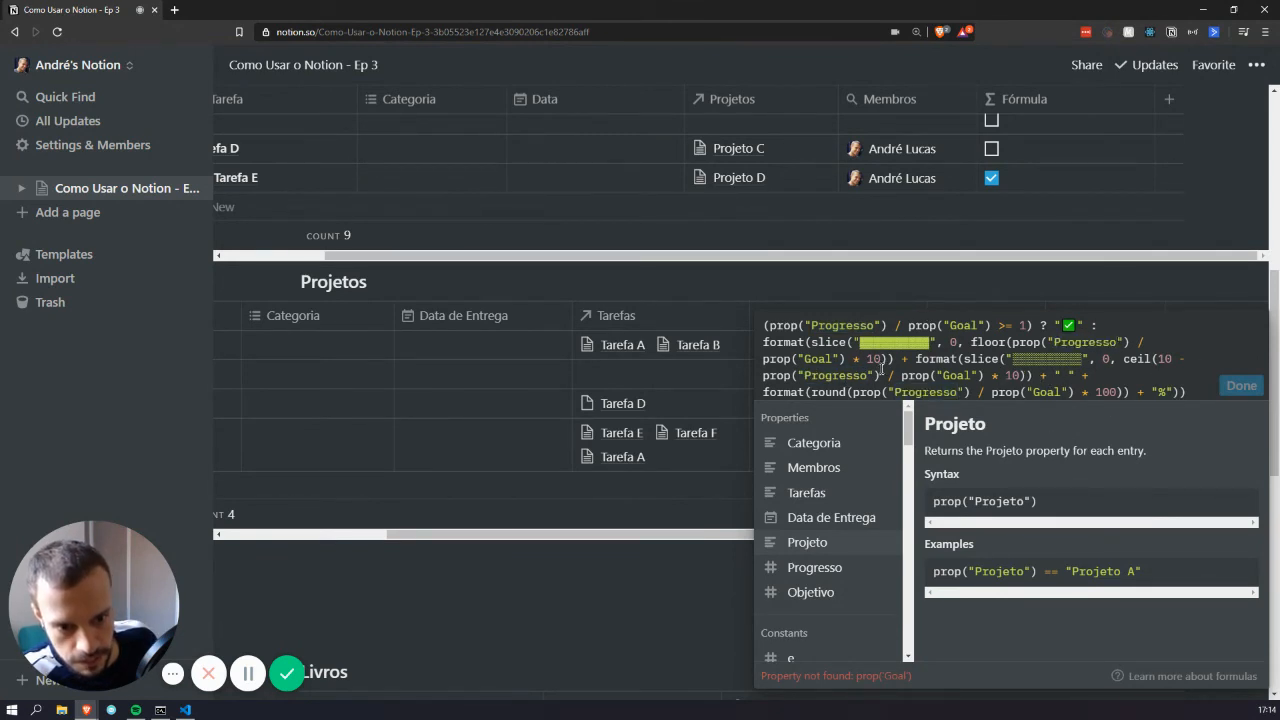
Replace every Goal reference with Objetivo and save the Porcentagem formula
double_click(958, 322)
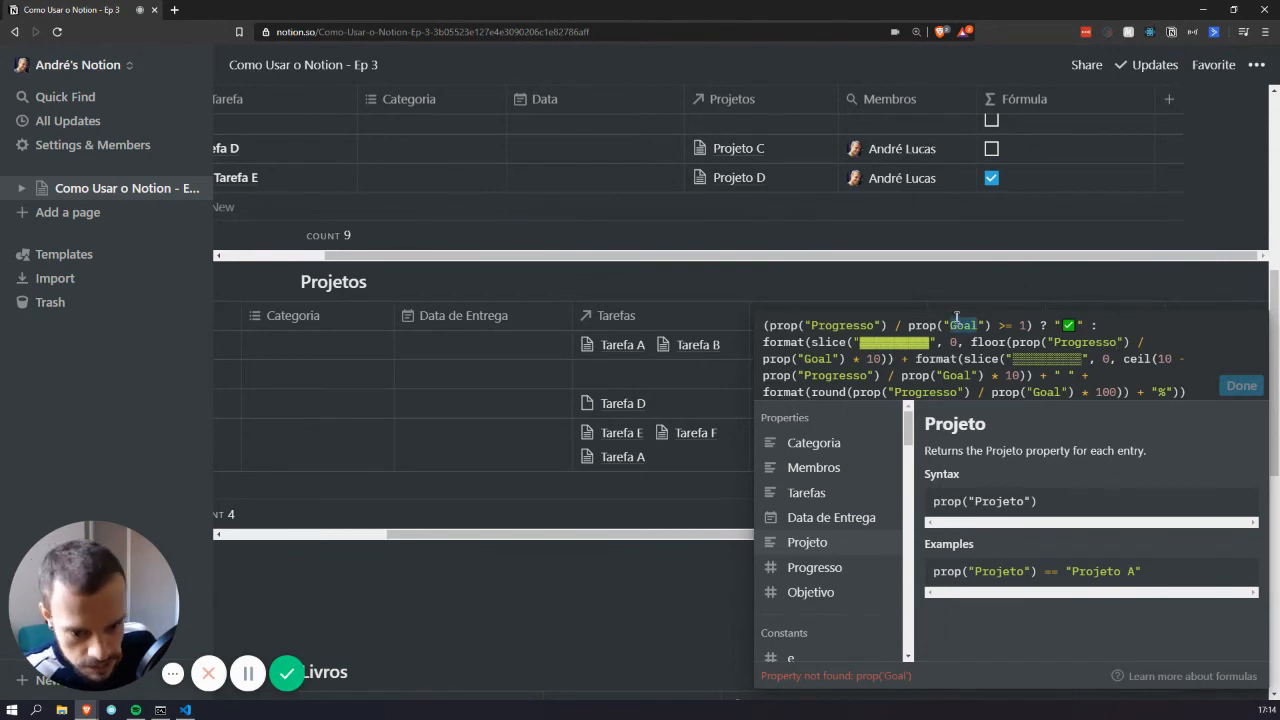
text(Objetivo)
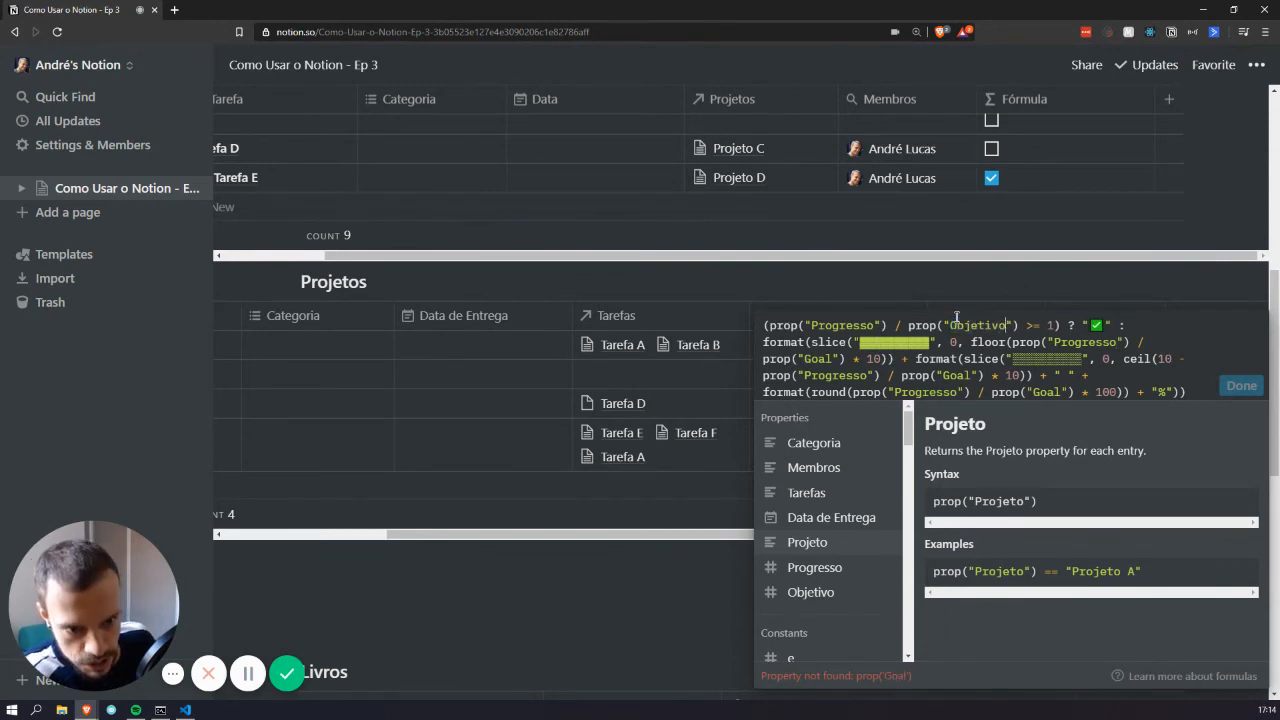
double_click(982, 325)
key(ctrl+c)
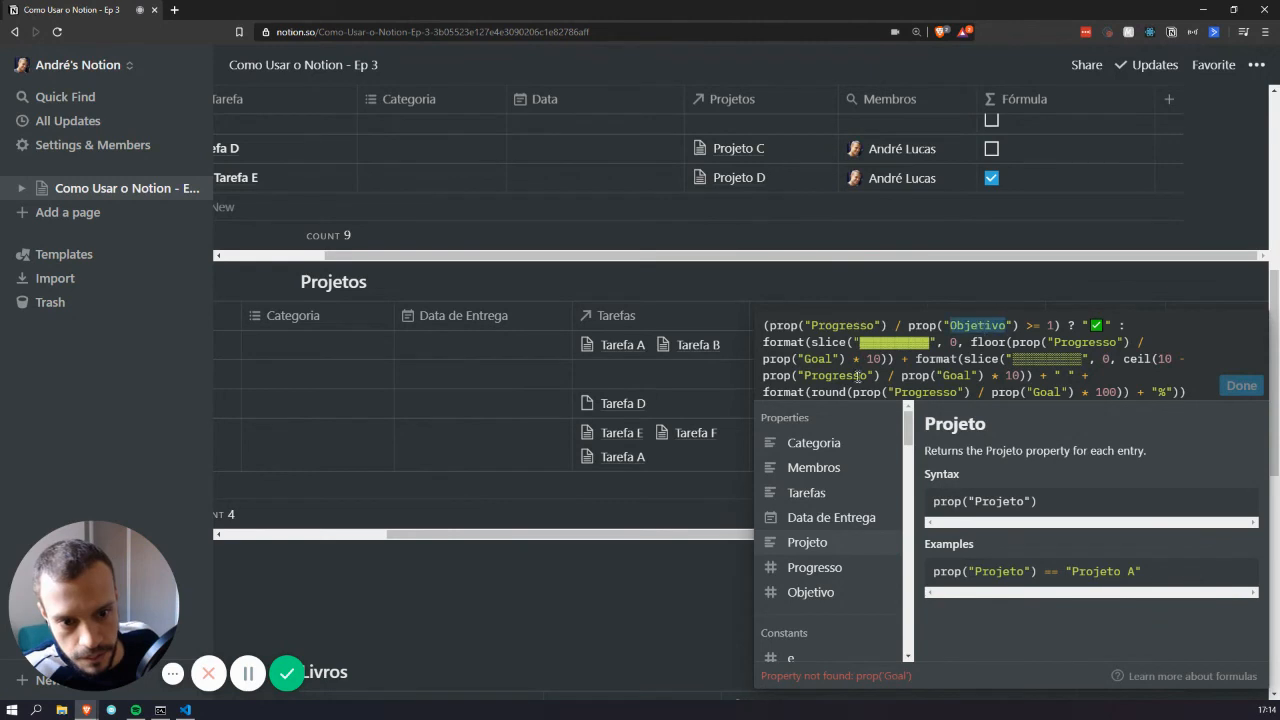
click(831, 370)
double_click(958, 375)
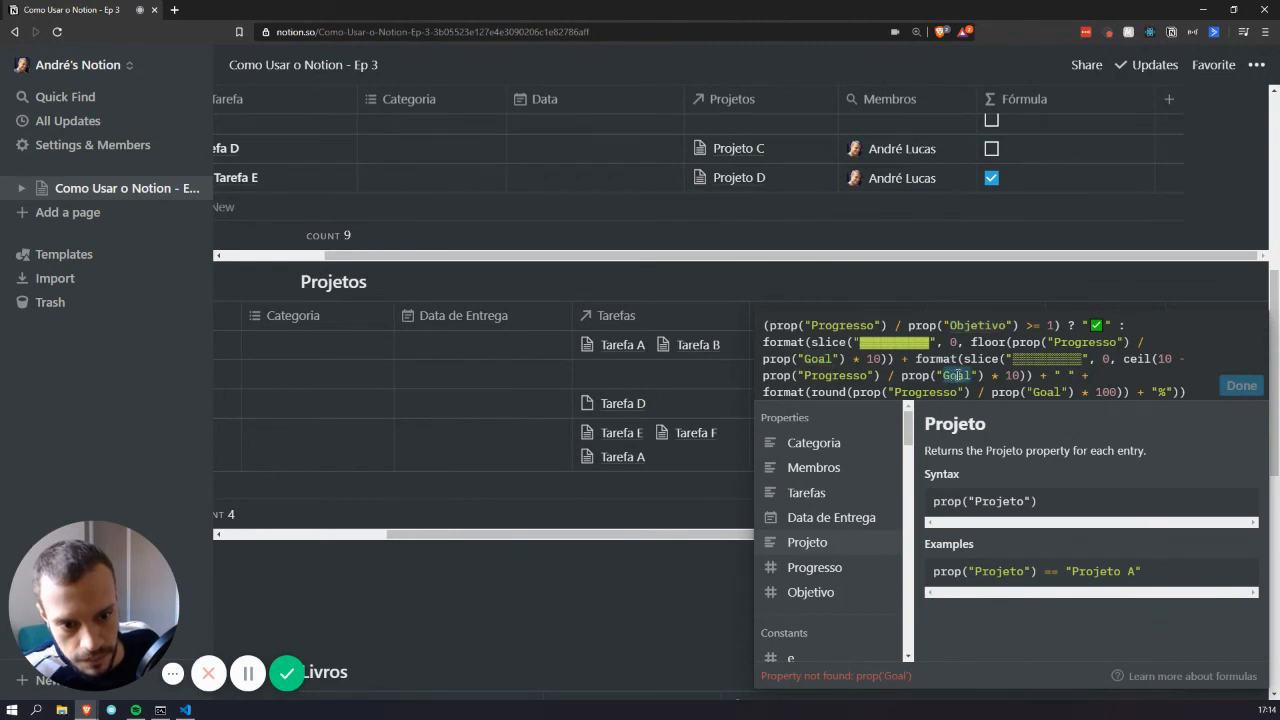
key(ctrl+v)
double_click(1050, 393)
key(ctrl+v)
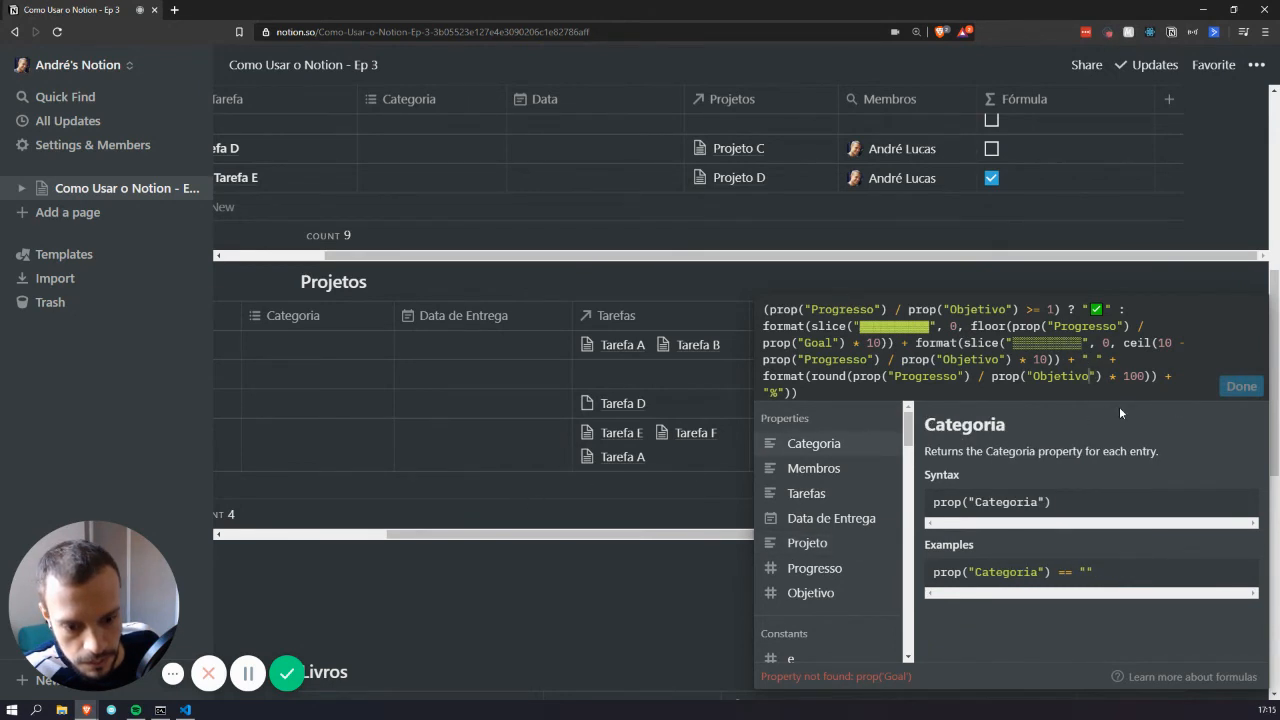
double_click(813, 343)
key(ctrl+v)
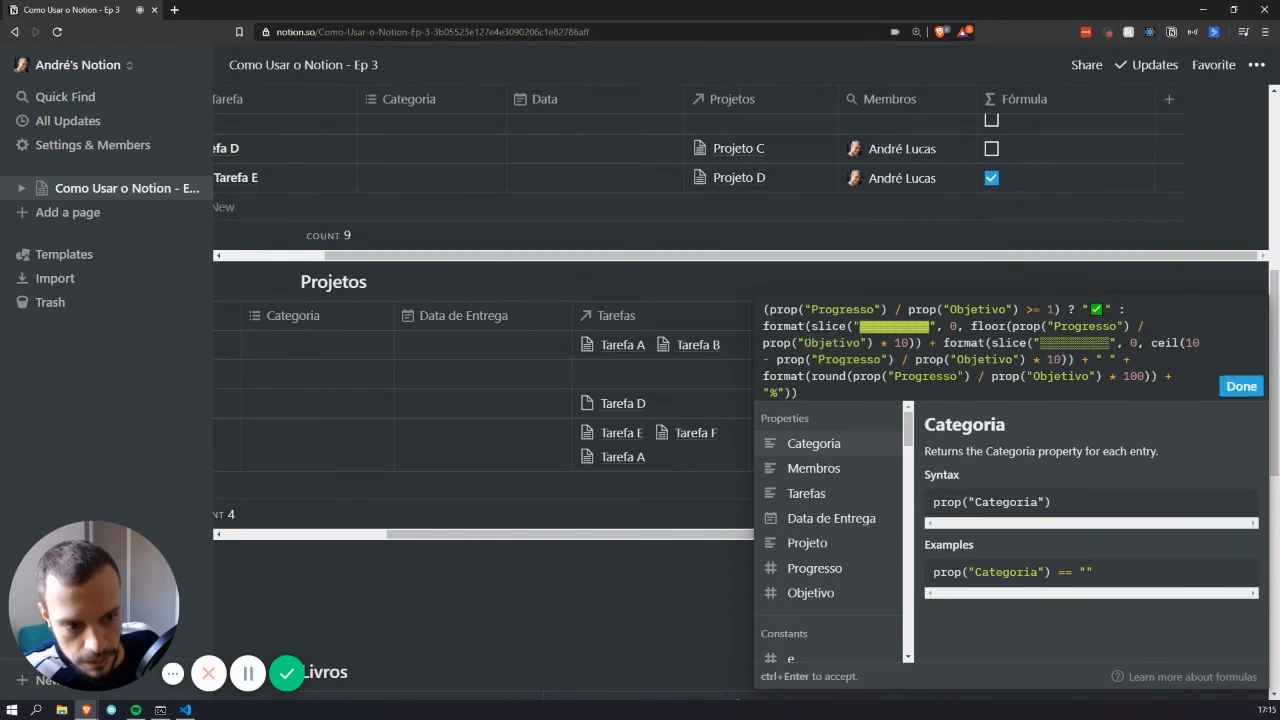
click(1238, 387)
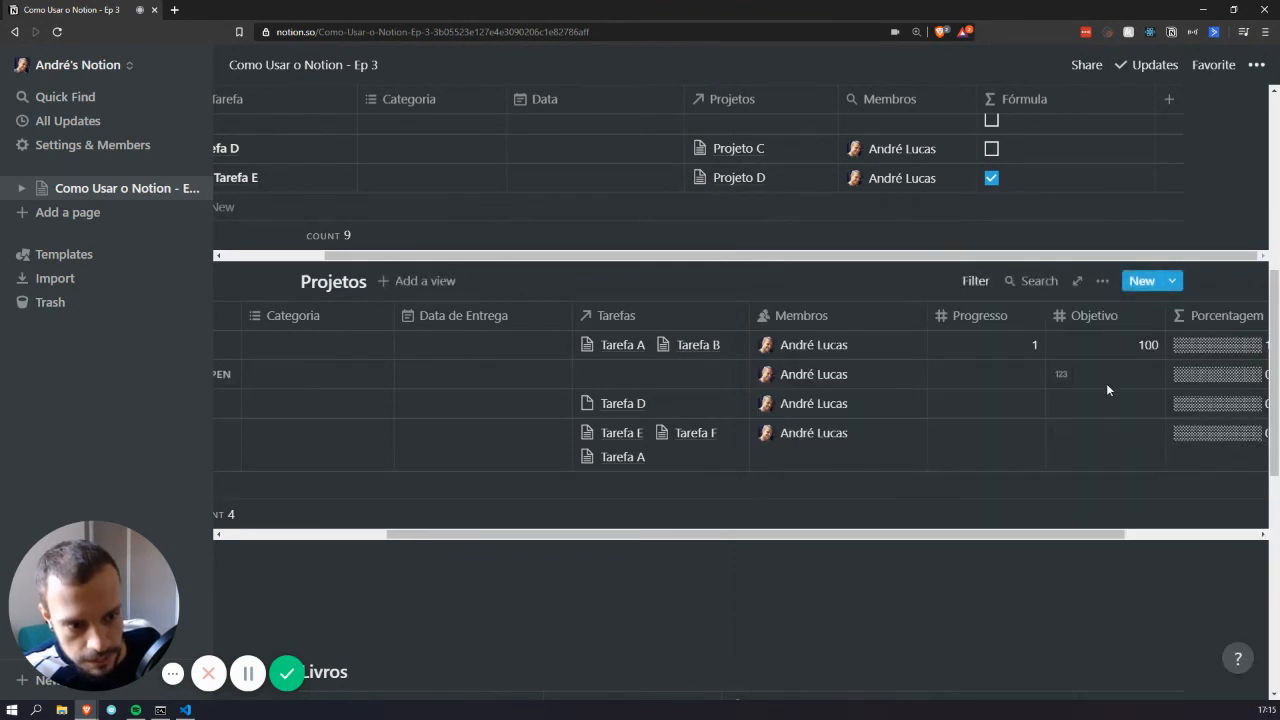
Give the second project Objetivo 10 and Progresso 5, making its bar read 50%
scroll(1107, 389, right, 3)
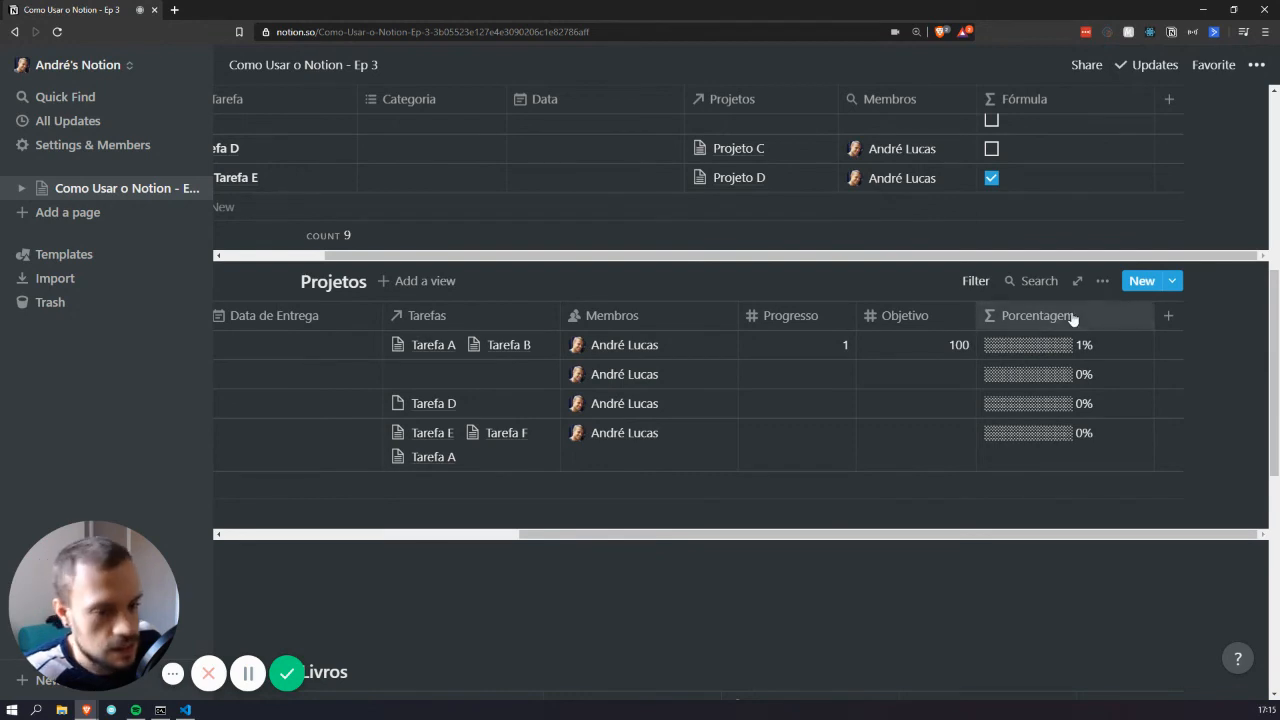
click(818, 370)
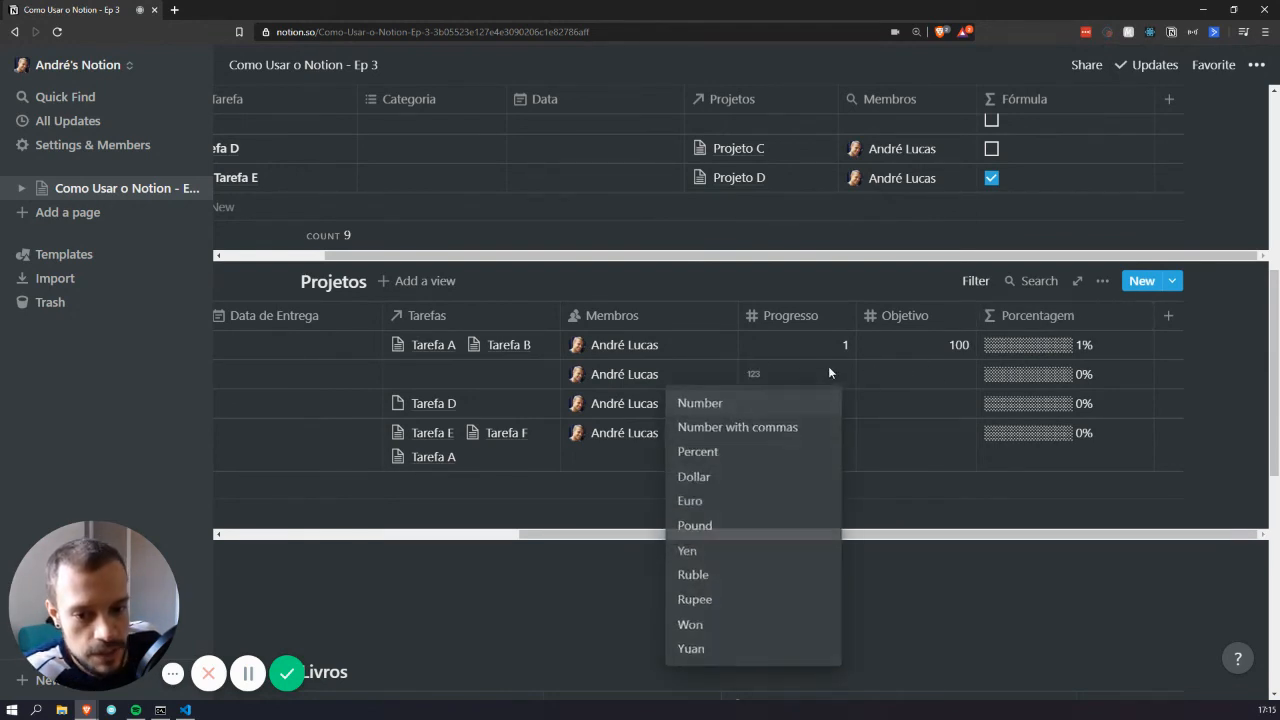
click(926, 379)
click(935, 373)
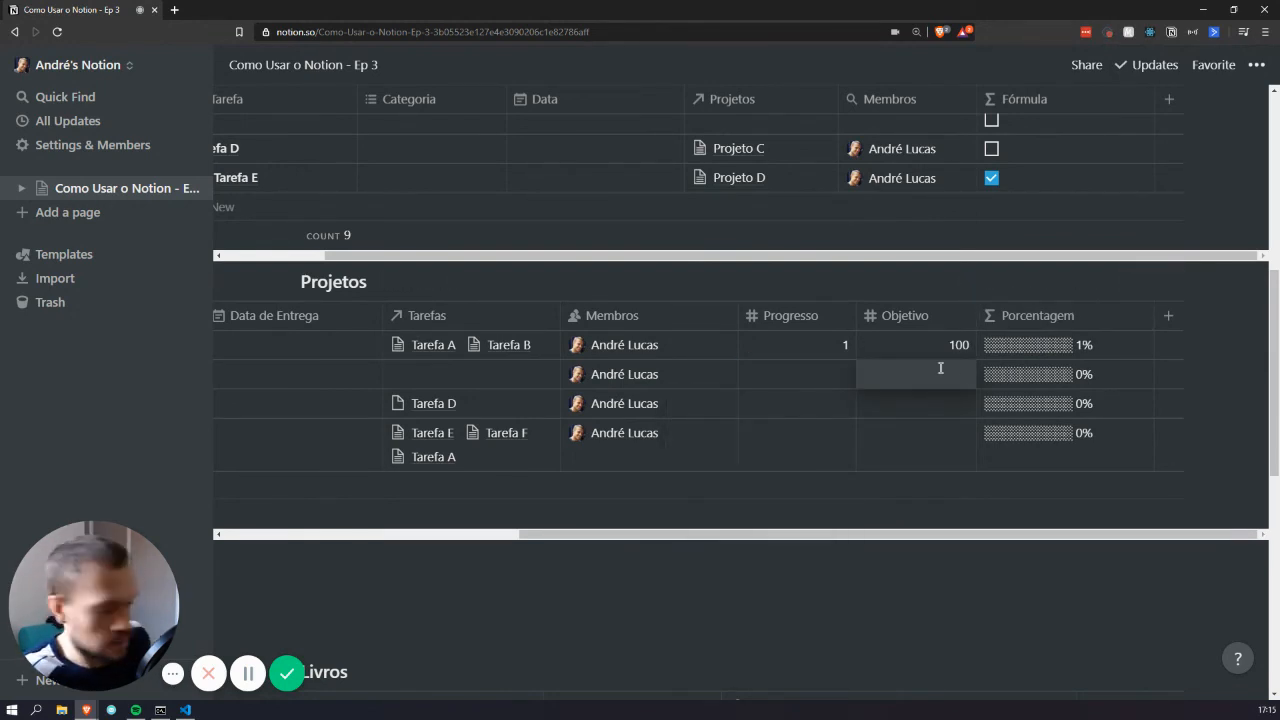
text(10)
key(Return)
key(Up)
key(Left)
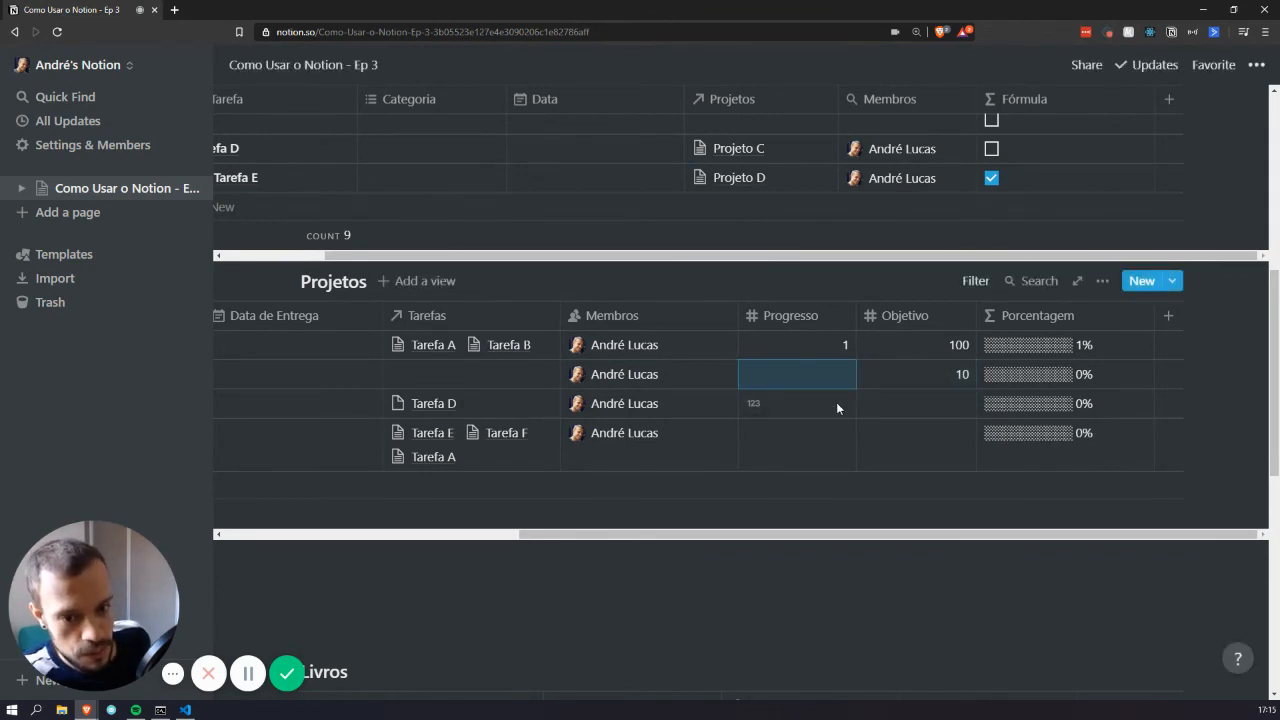
text(5)
key(Escape)
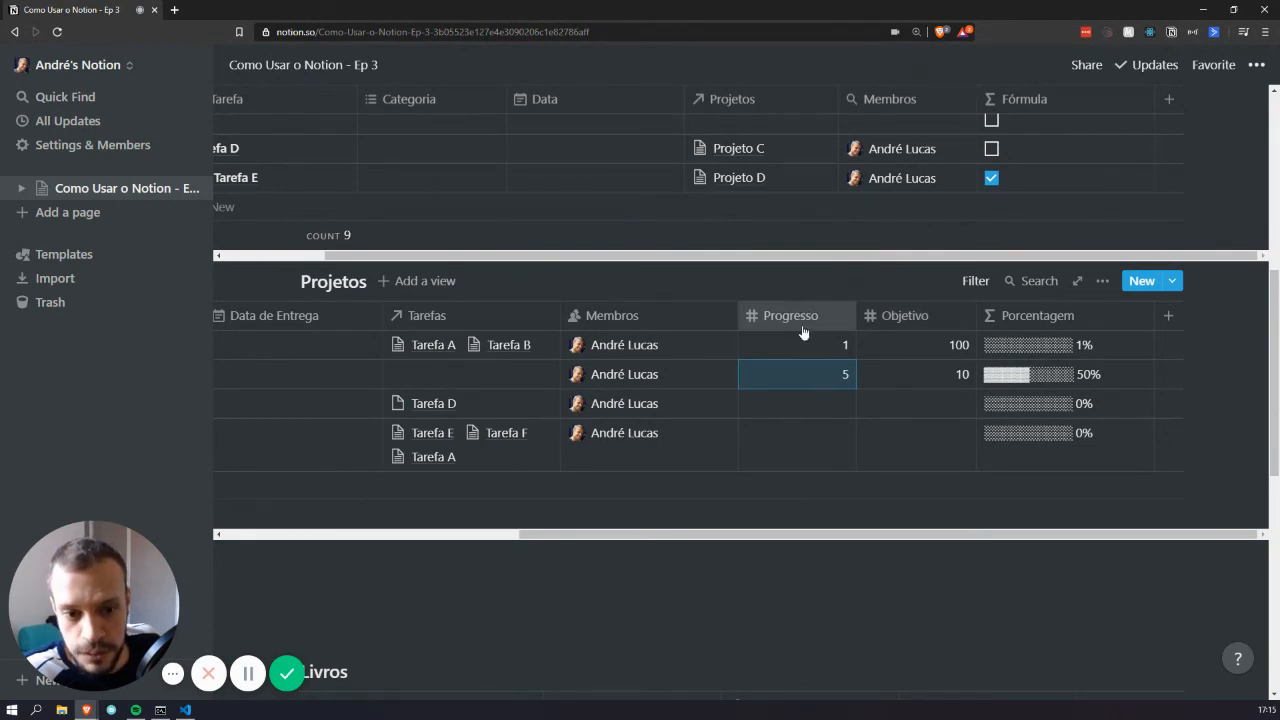
scroll(897, 196, up, 5)
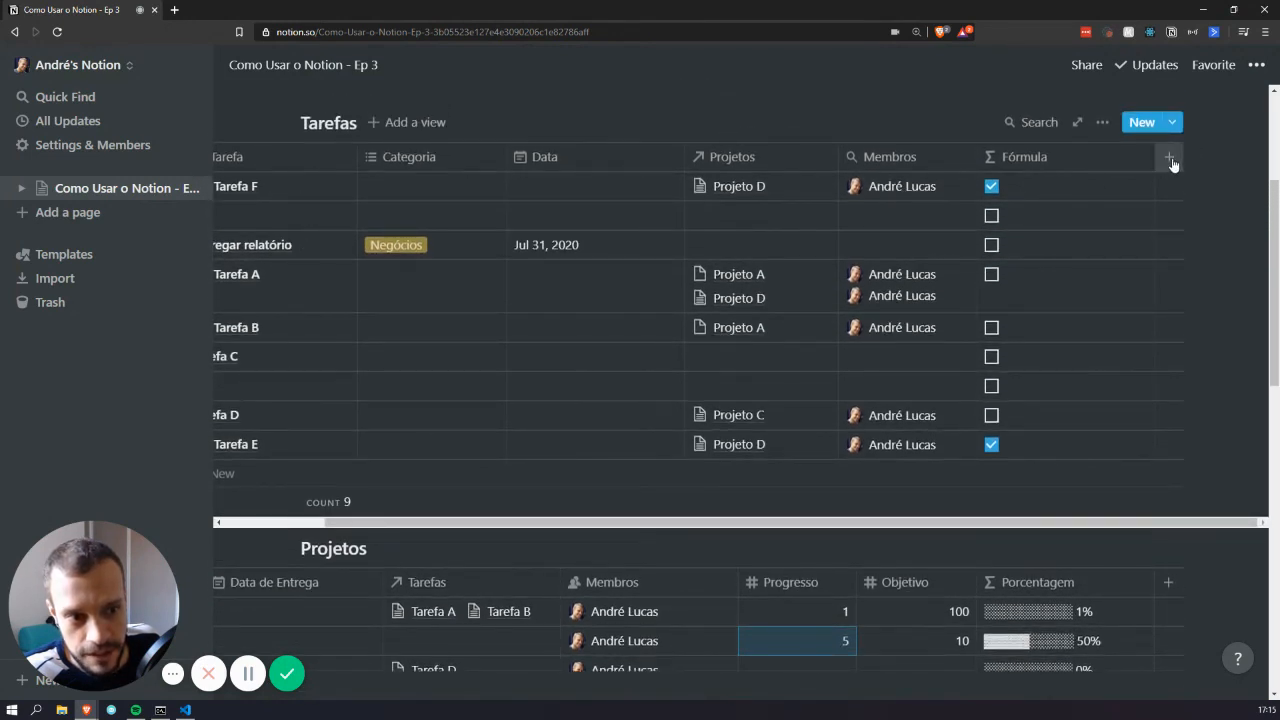
Add a Feito checkbox property to Tarefas as its narrow first column
scroll(622, 198, left, 2)
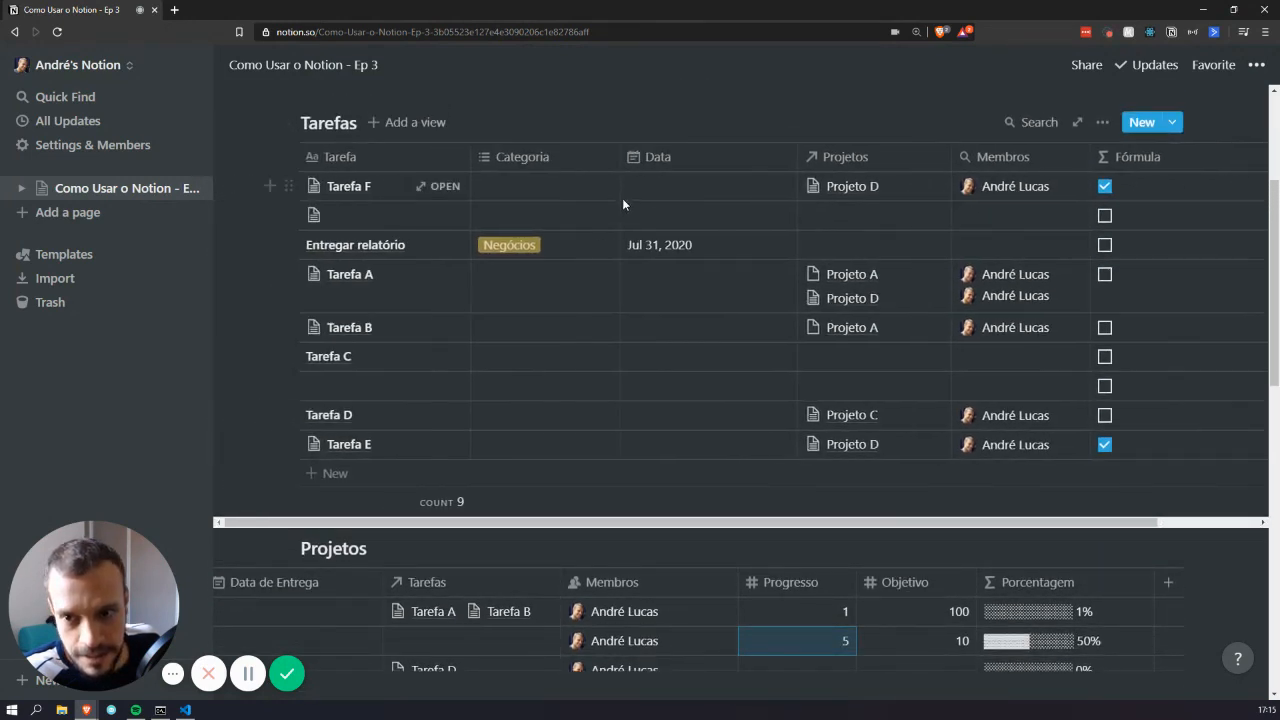
scroll(622, 198, right, 2)
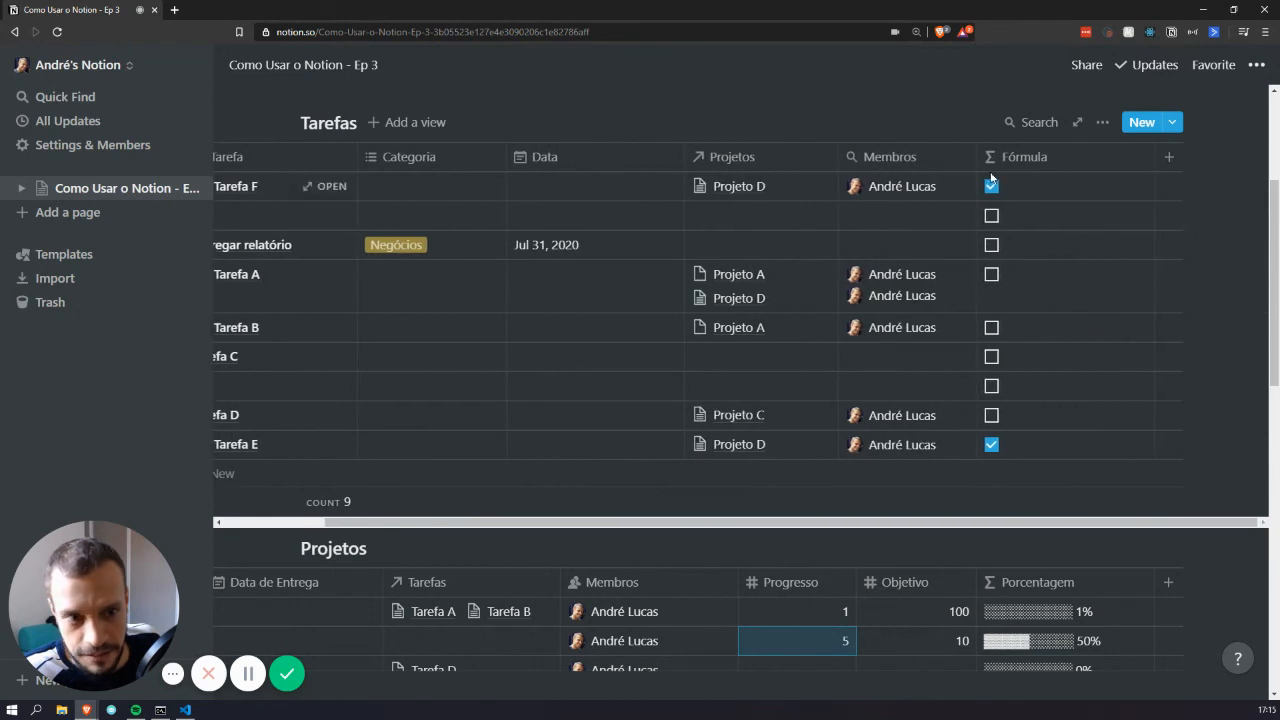
click(1169, 162)
text(Feito)
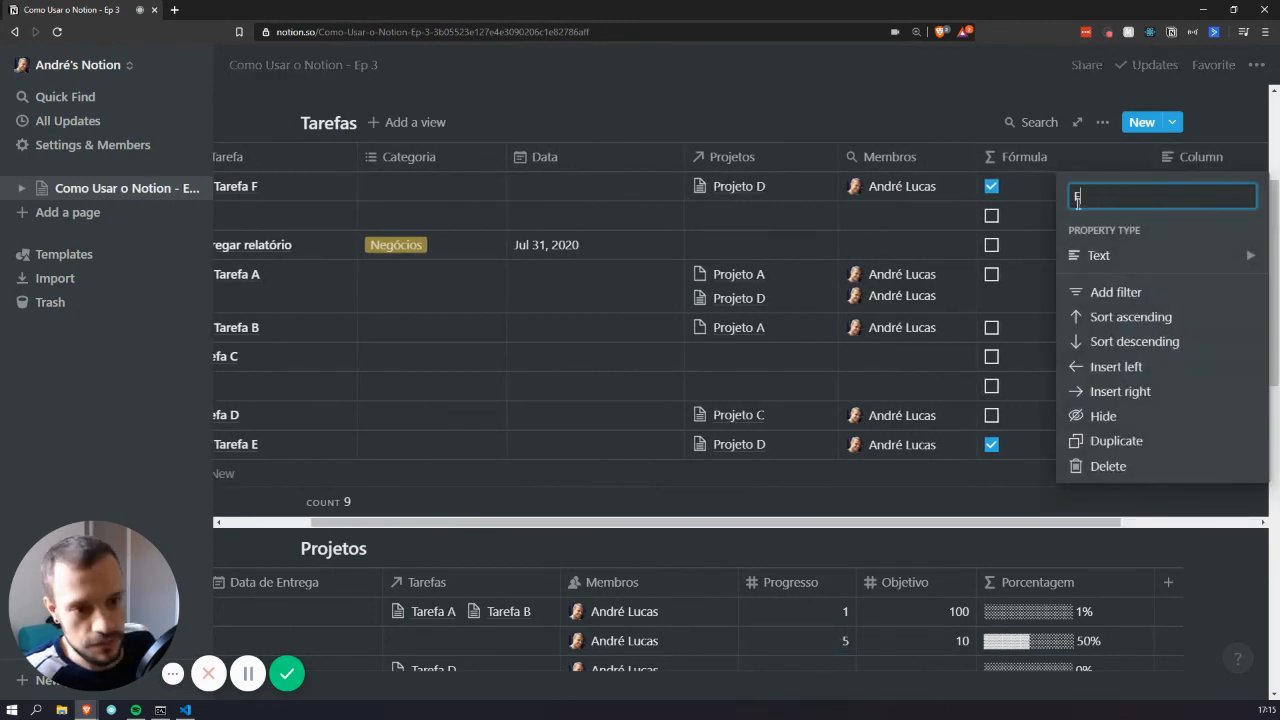
click(1100, 255)
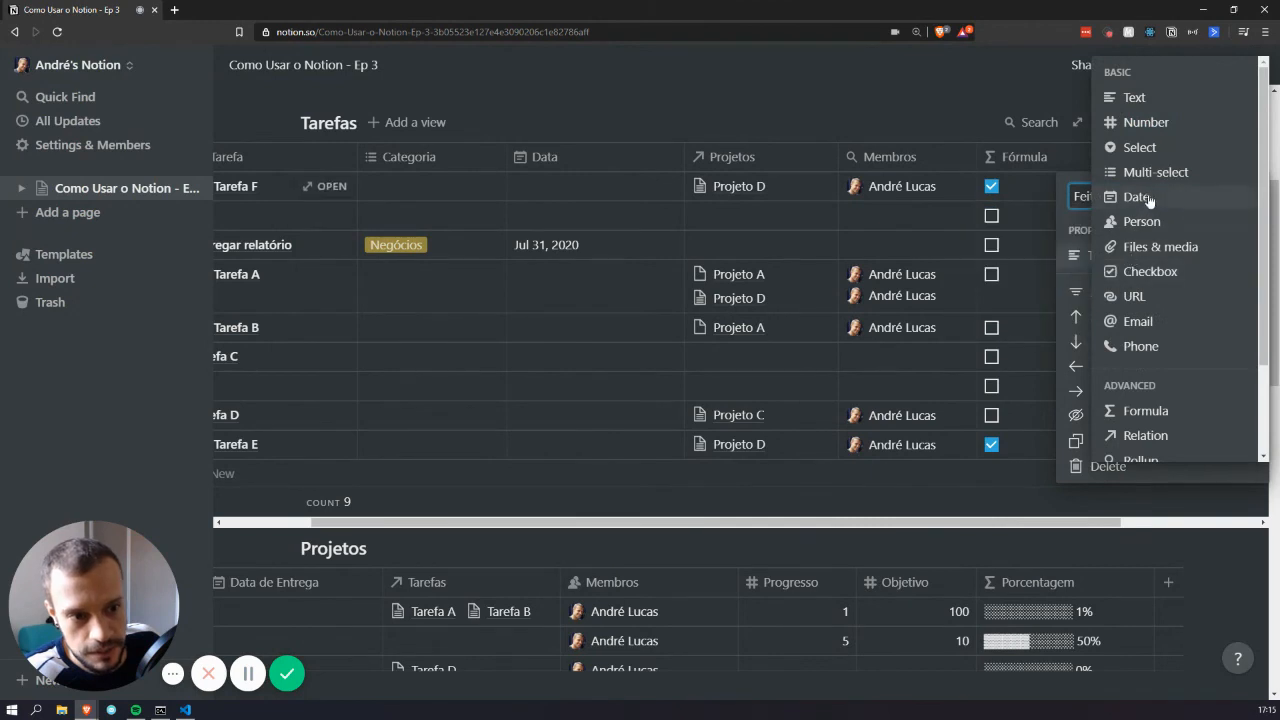
click(1150, 272)
drag(1209, 157, 360, 160)
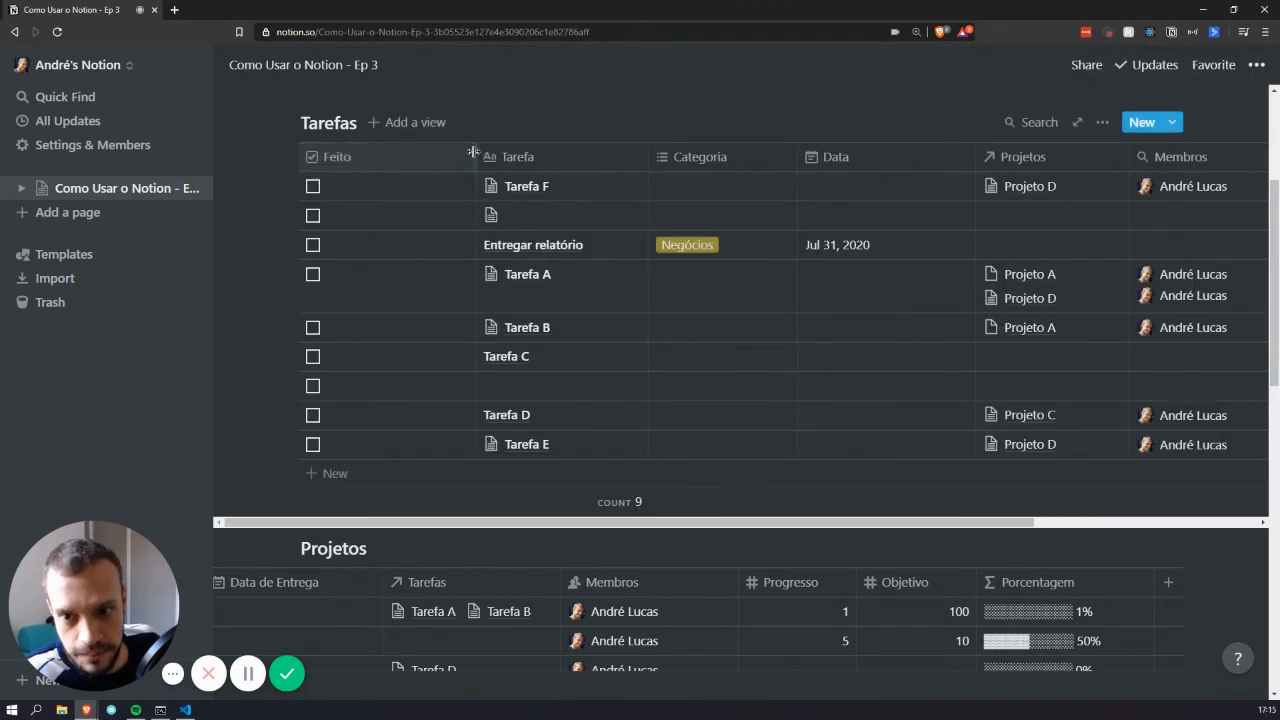
drag(476, 157, 387, 157)
Tick Feito for Entregar relatório, Tarefa B, Tarefa A and the untitled task
click(312, 186)
click(312, 215)
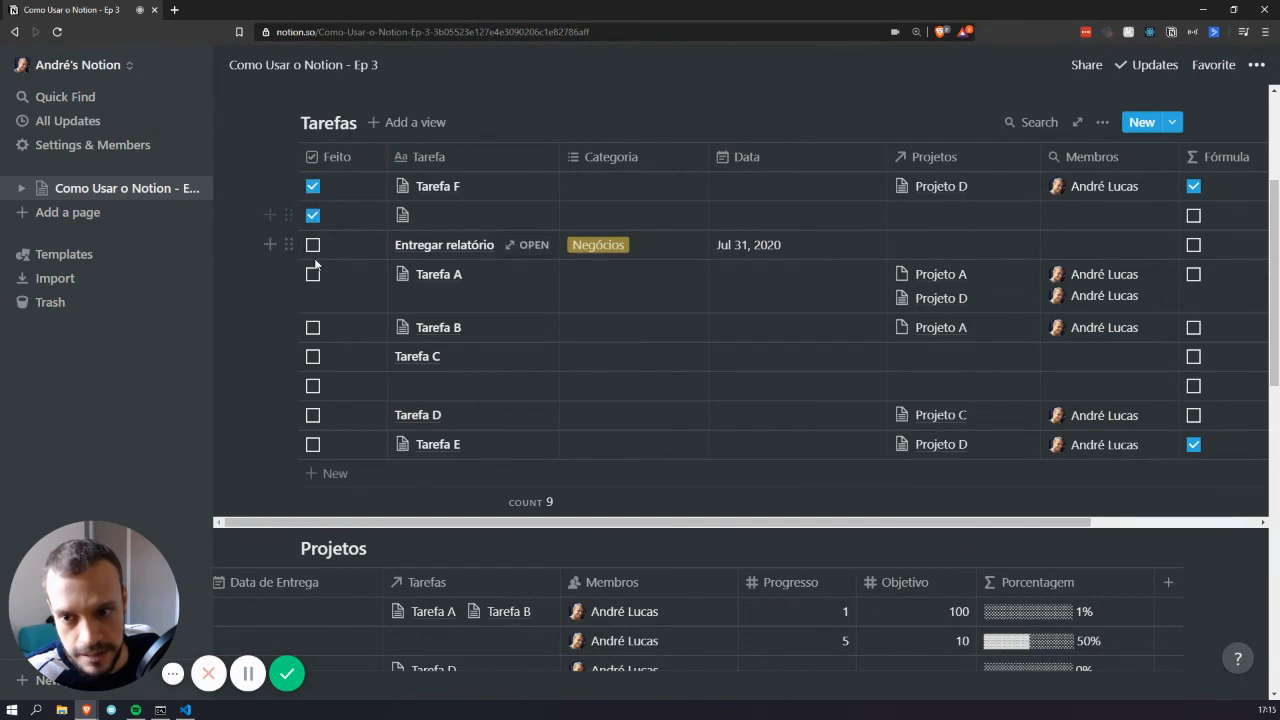
click(312, 245)
click(312, 215)
click(312, 186)
click(312, 327)
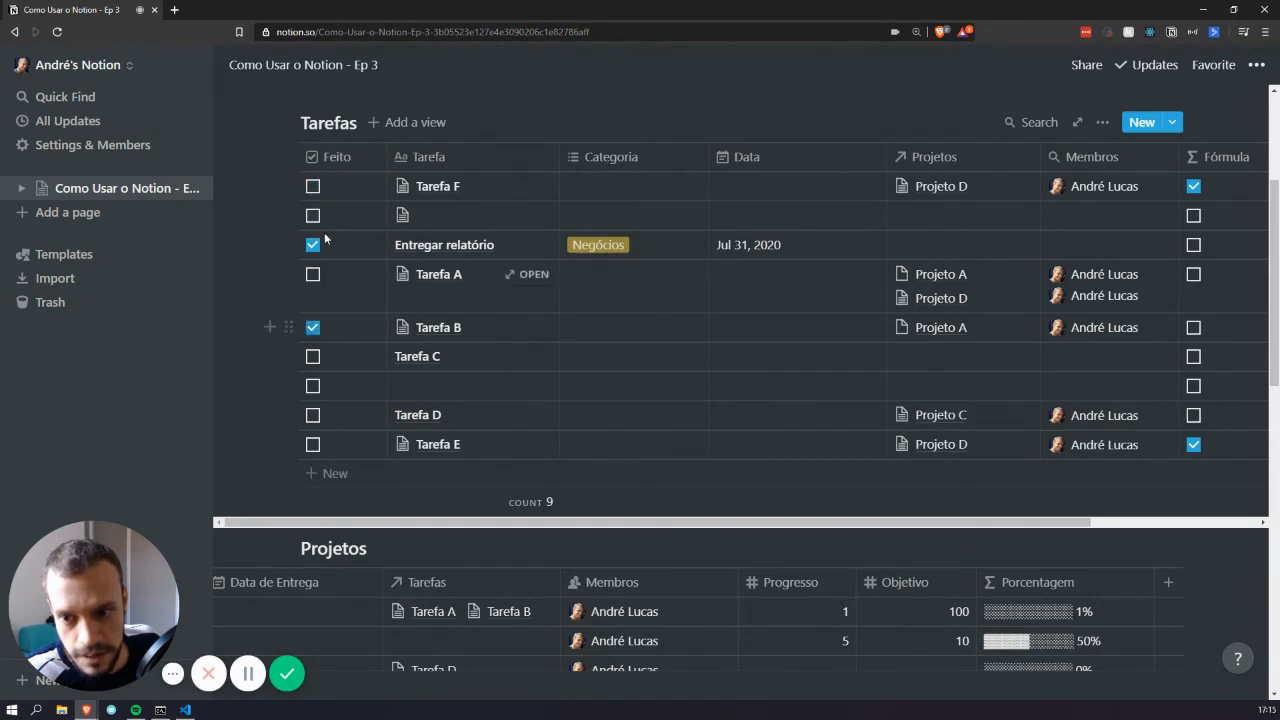
click(312, 215)
click(312, 274)
scroll(1081, 451, down, 3)
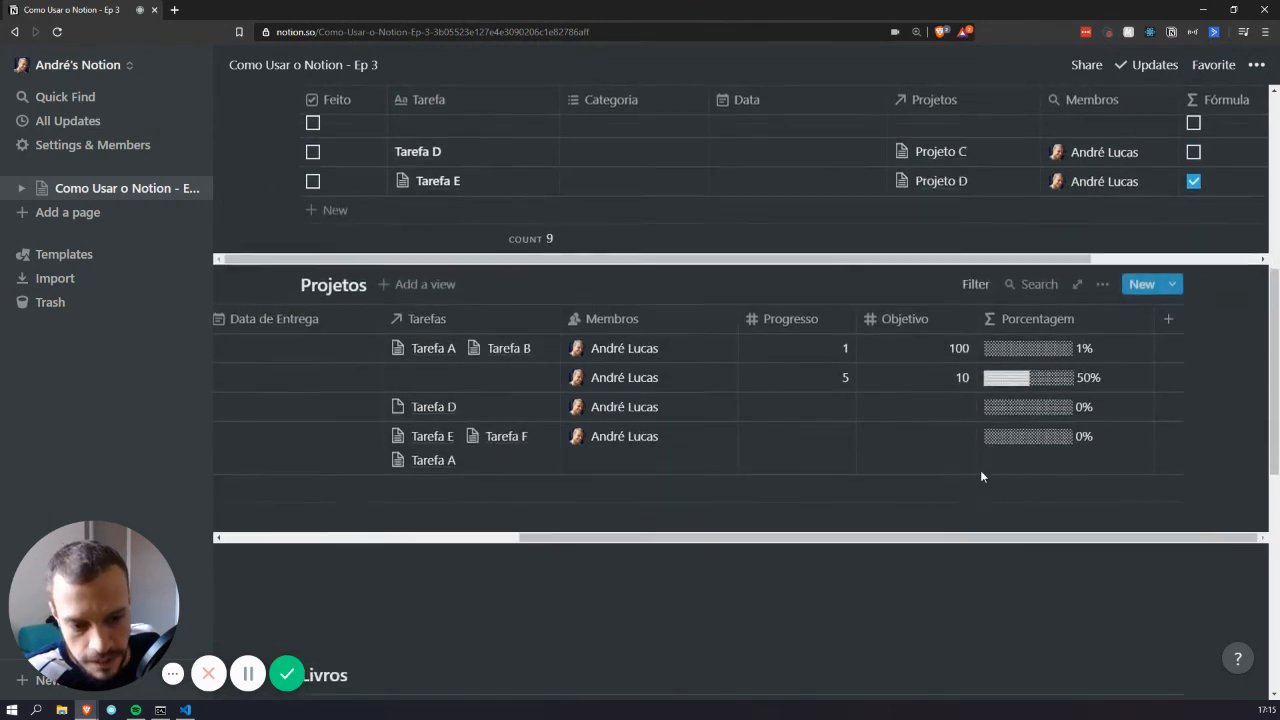
Change the Objetivo property's type to Rollup
scroll(904, 334, left, 1)
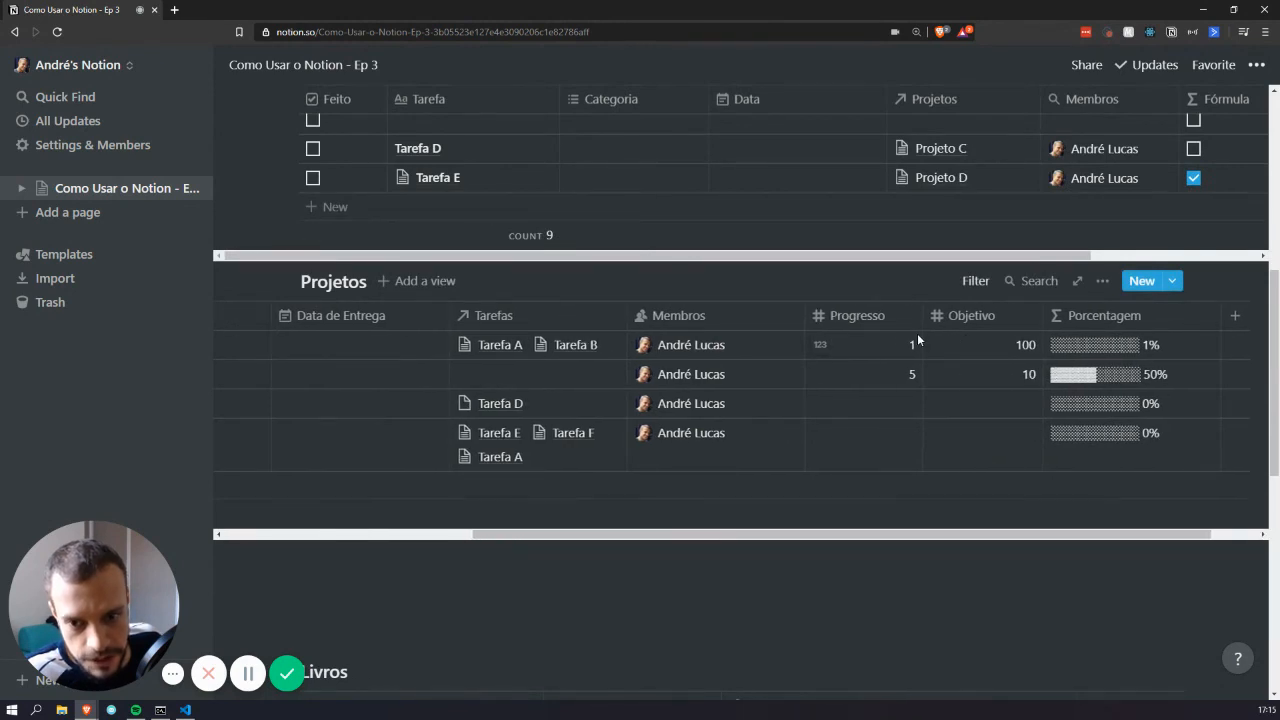
scroll(912, 320, right, 1)
click(912, 320)
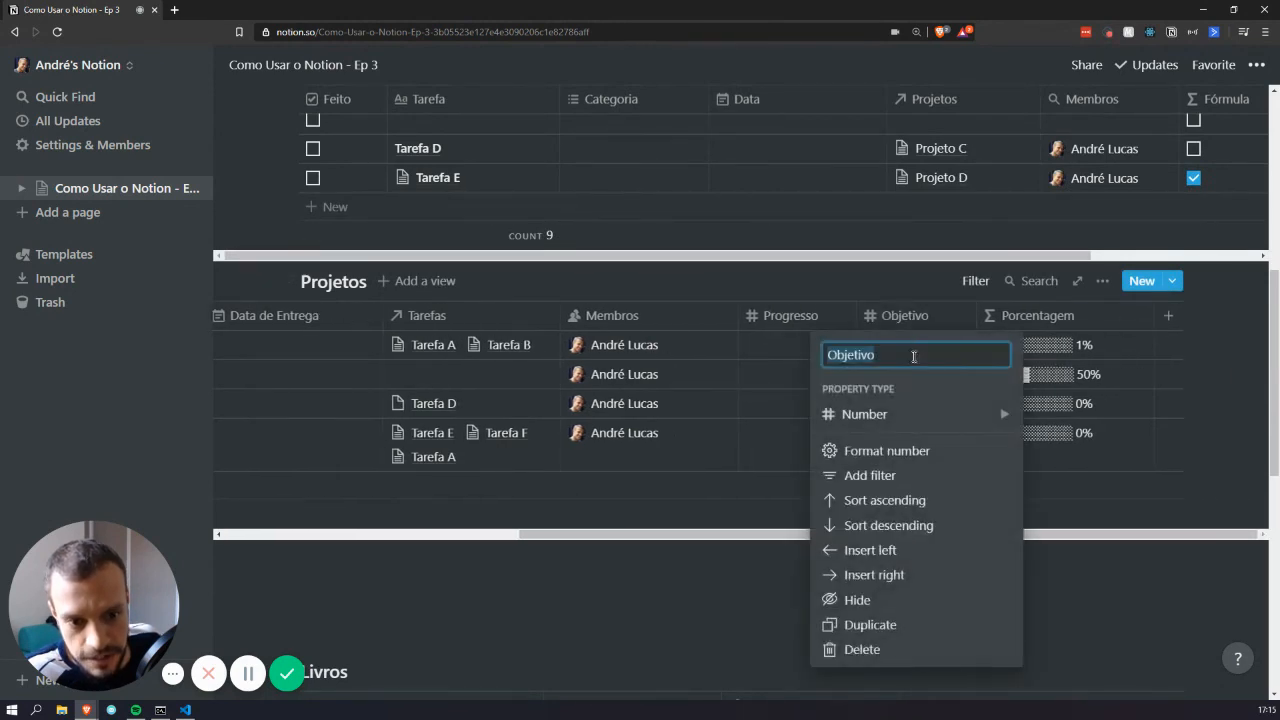
mouse_move(924, 424)
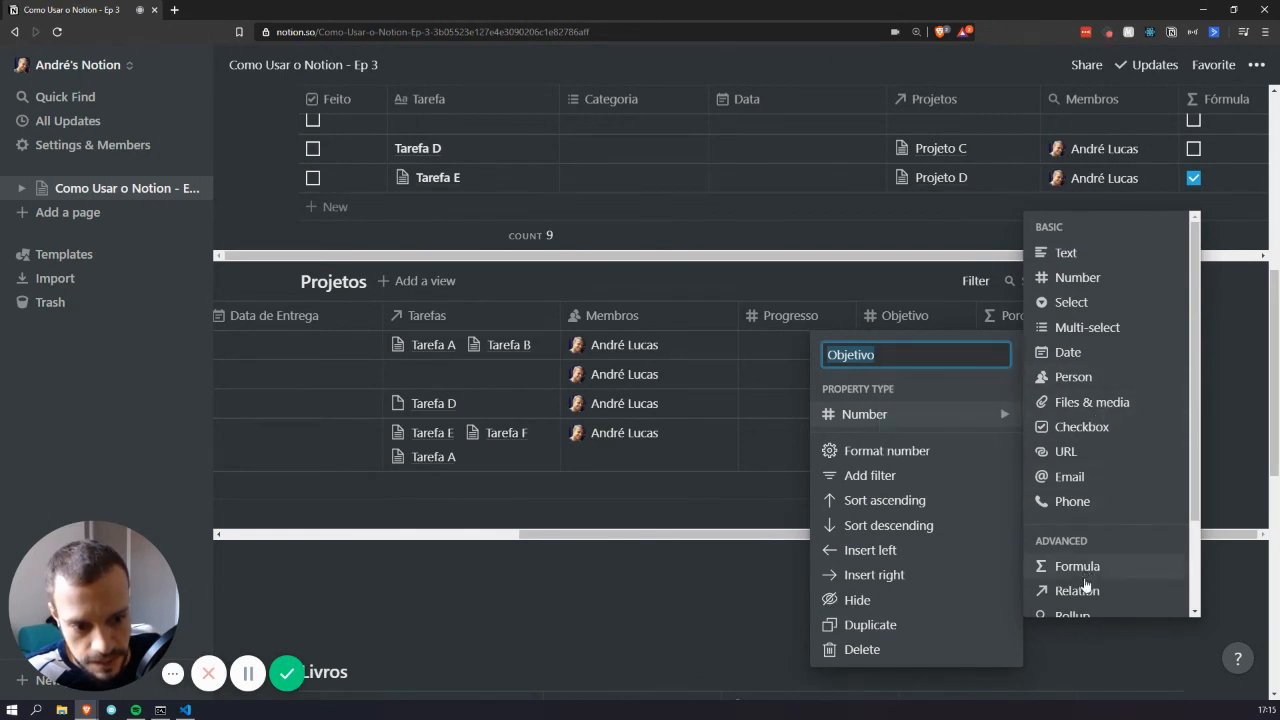
click(1076, 612)
Configure the Objetivo rollup: Tarefas relation, Feito property, Count all
click(918, 349)
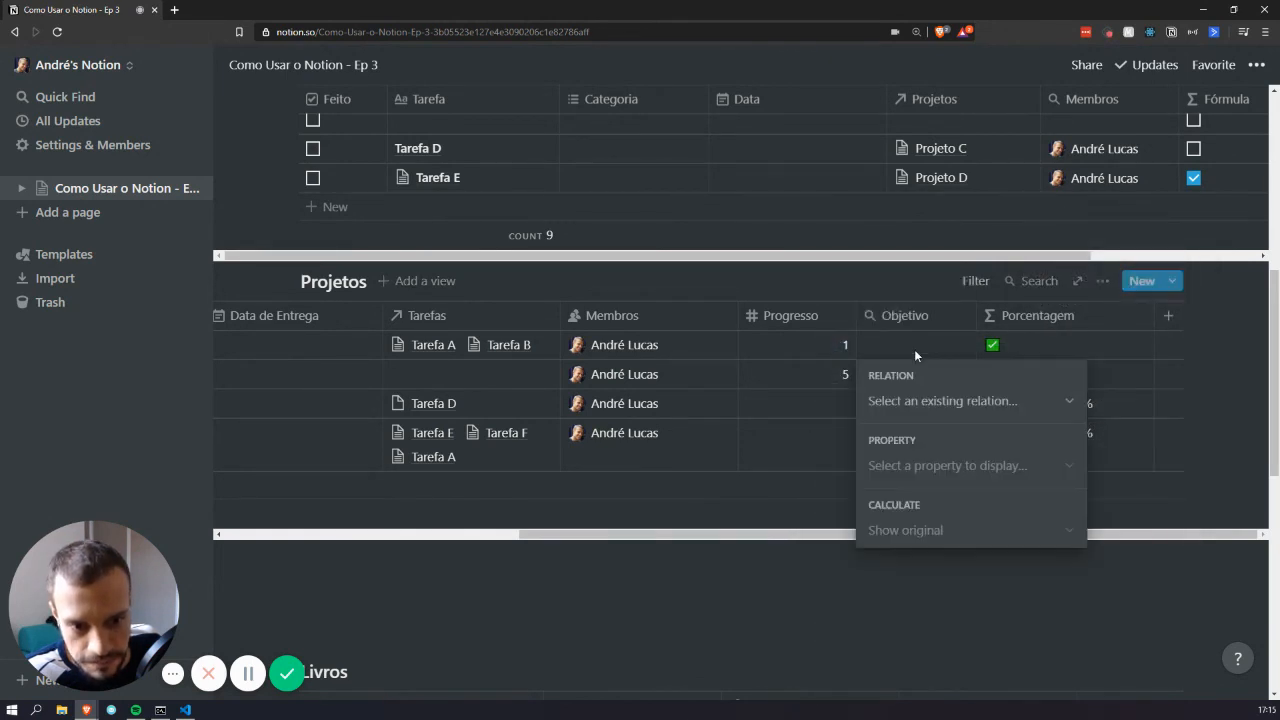
click(945, 400)
click(931, 467)
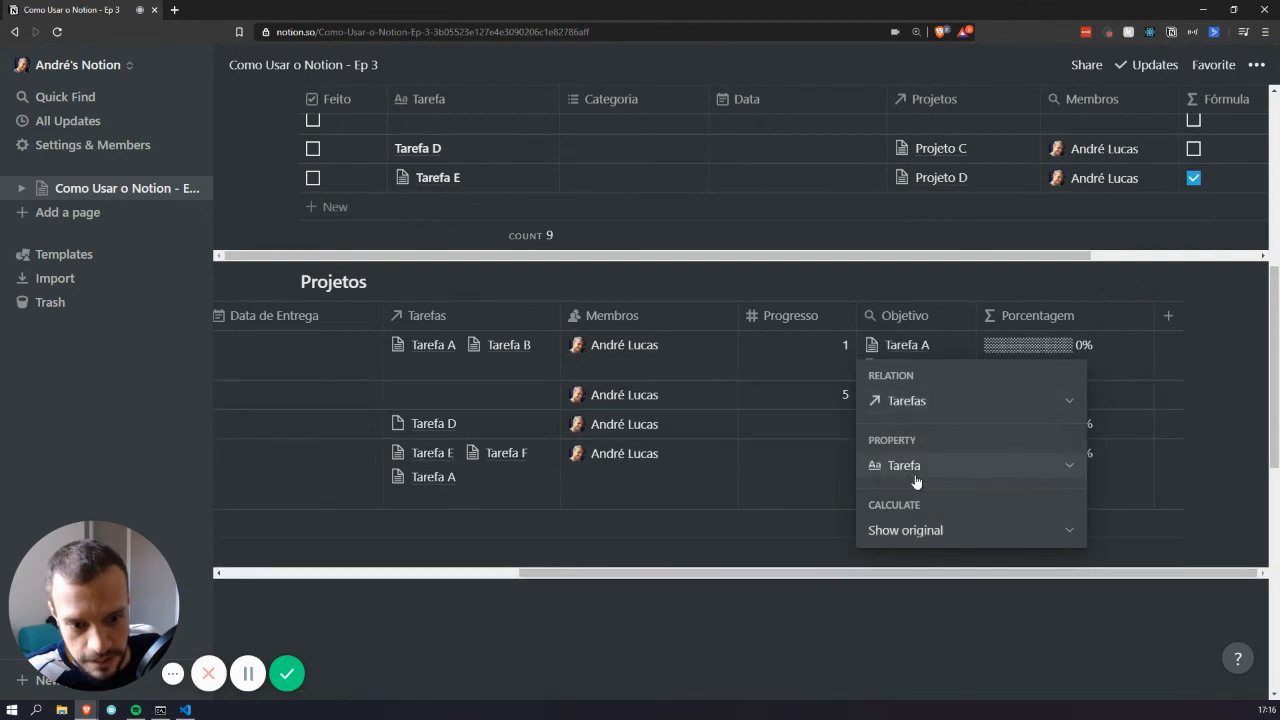
click(915, 468)
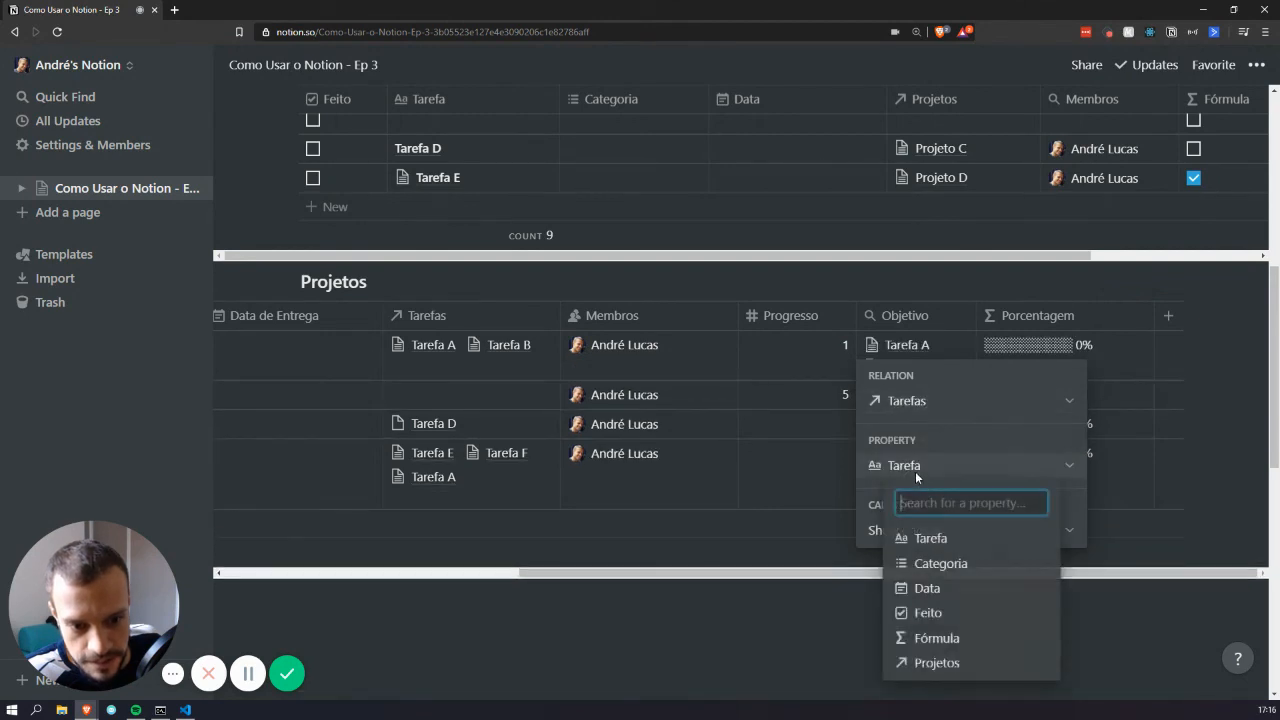
click(950, 614)
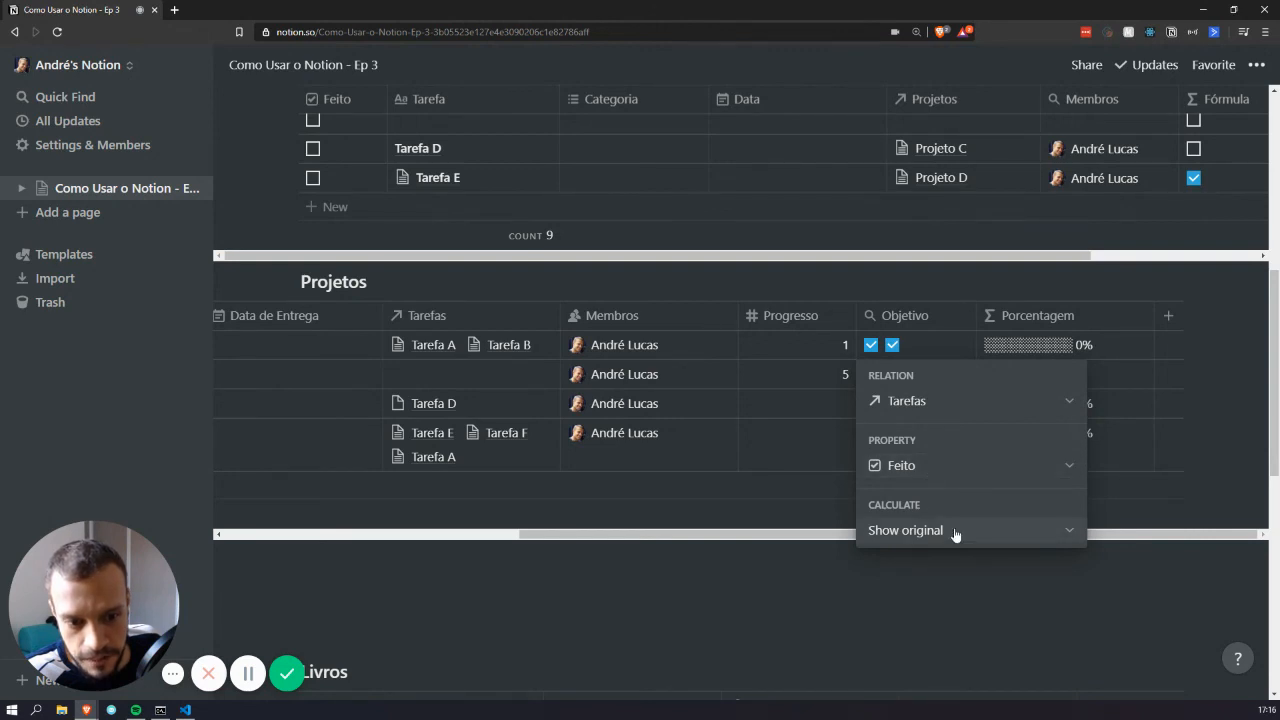
click(915, 531)
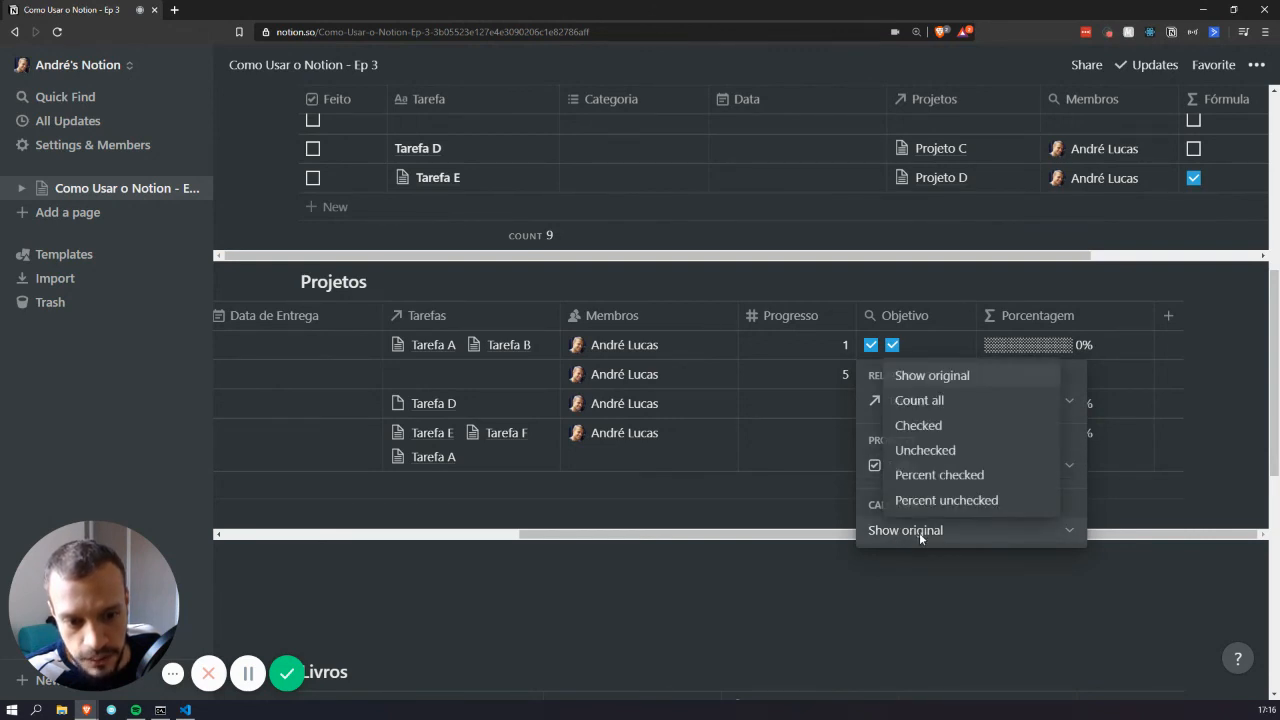
click(955, 412)
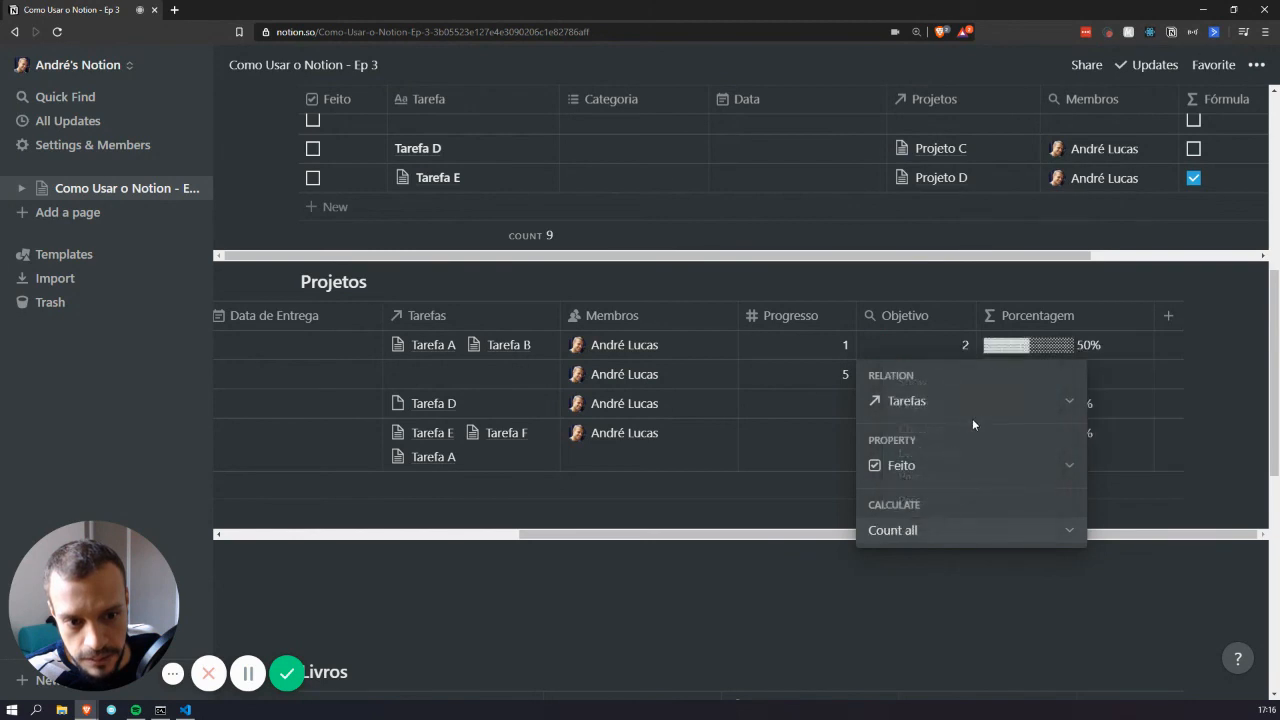
key(Escape)
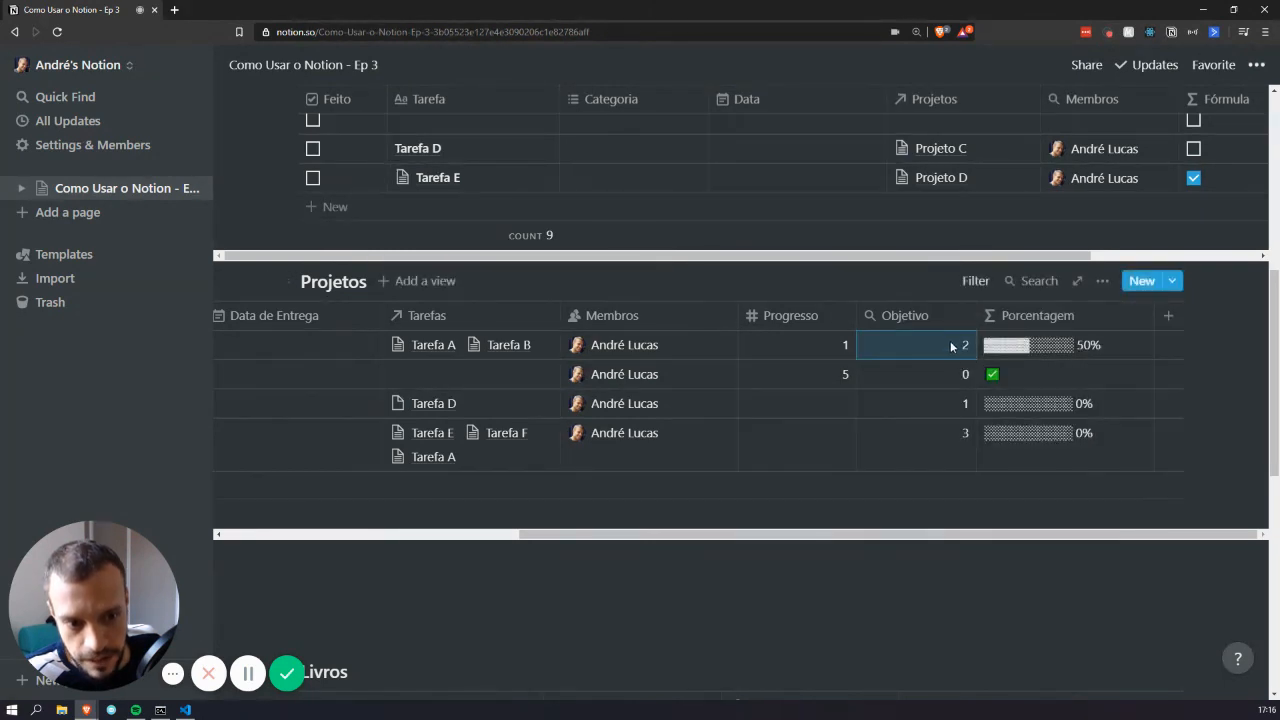
Make Progresso a rollup of Tarefas' Feito calculated as Percent checked
click(798, 318)
mouse_move(818, 416)
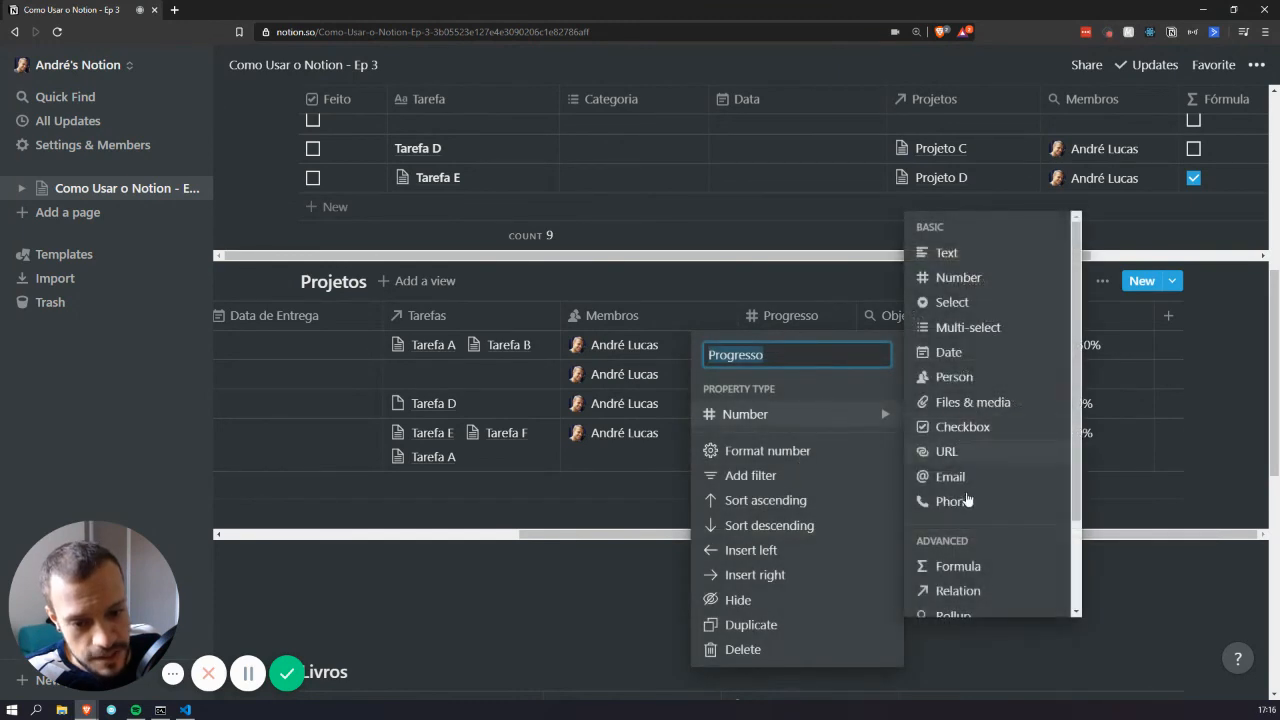
click(965, 612)
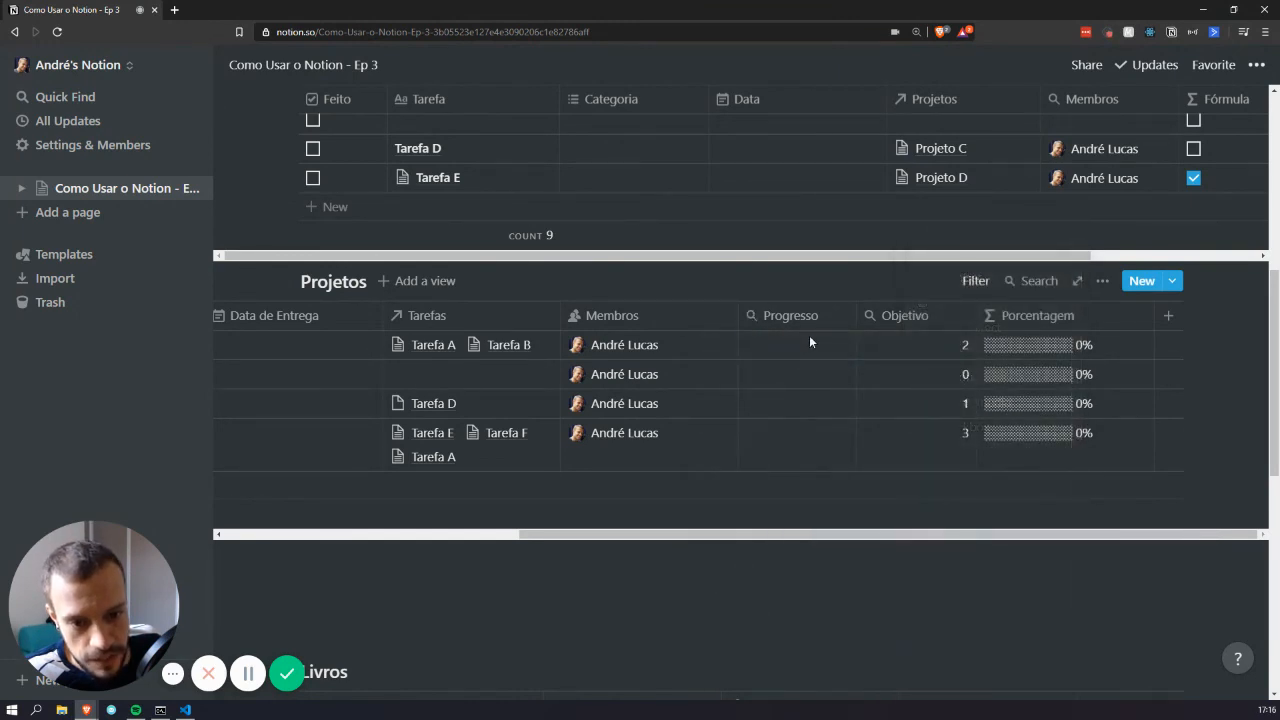
click(809, 342)
click(791, 402)
click(800, 472)
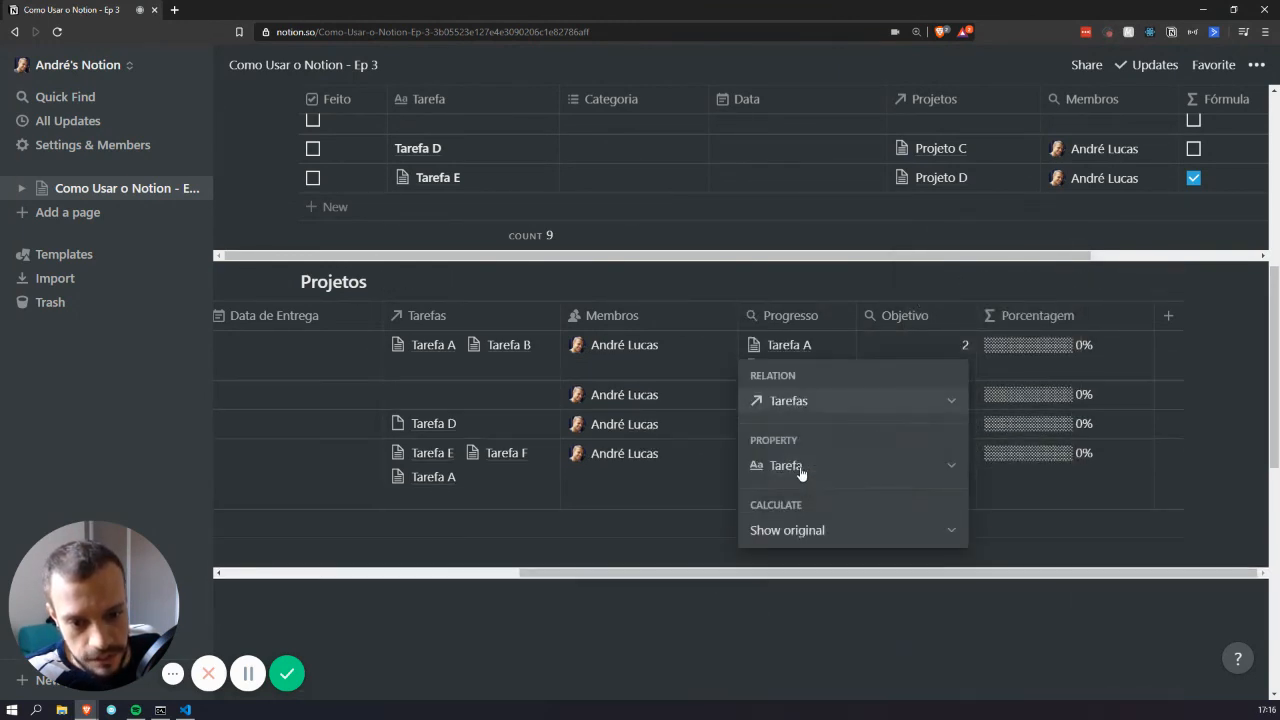
click(800, 472)
click(814, 612)
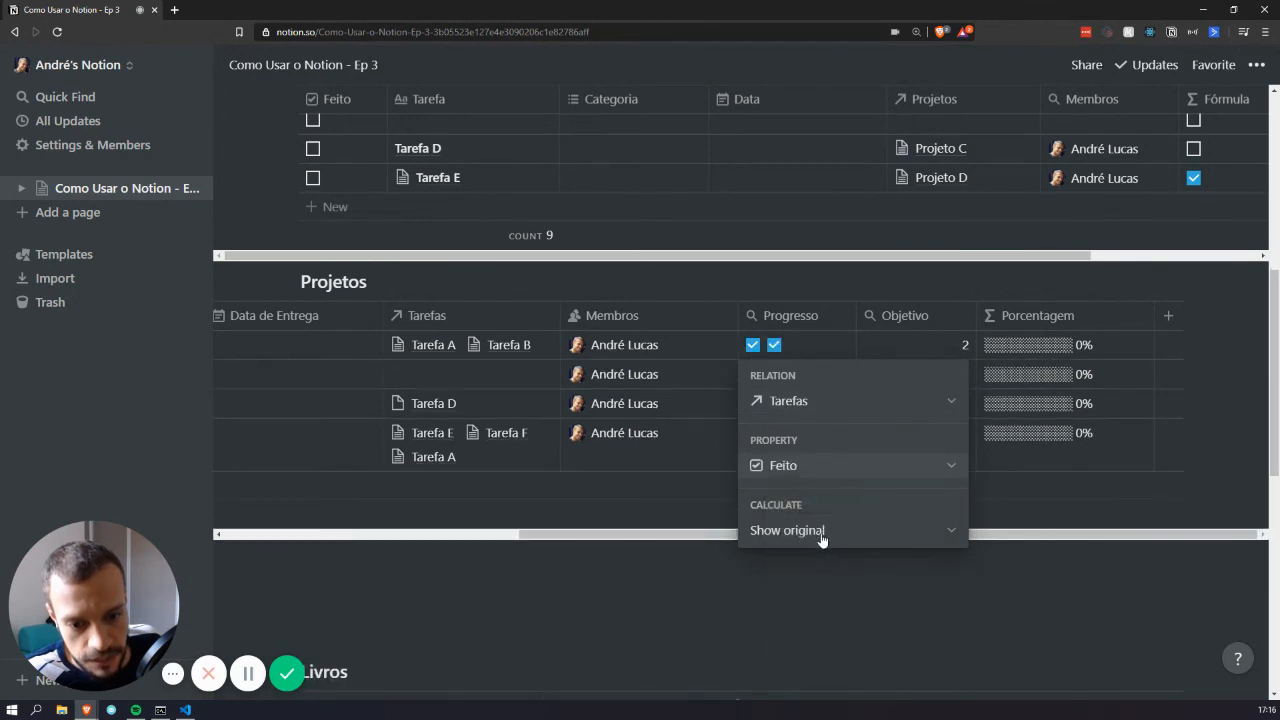
click(821, 532)
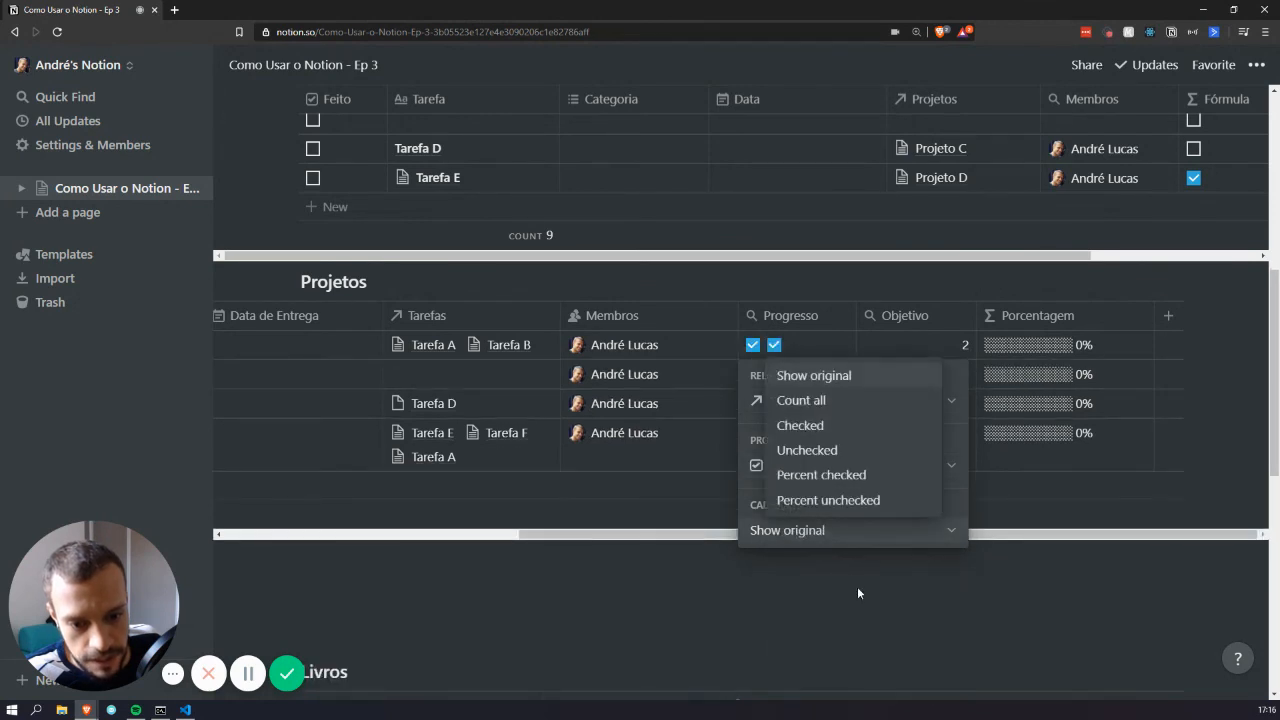
click(837, 478)
click(966, 267)
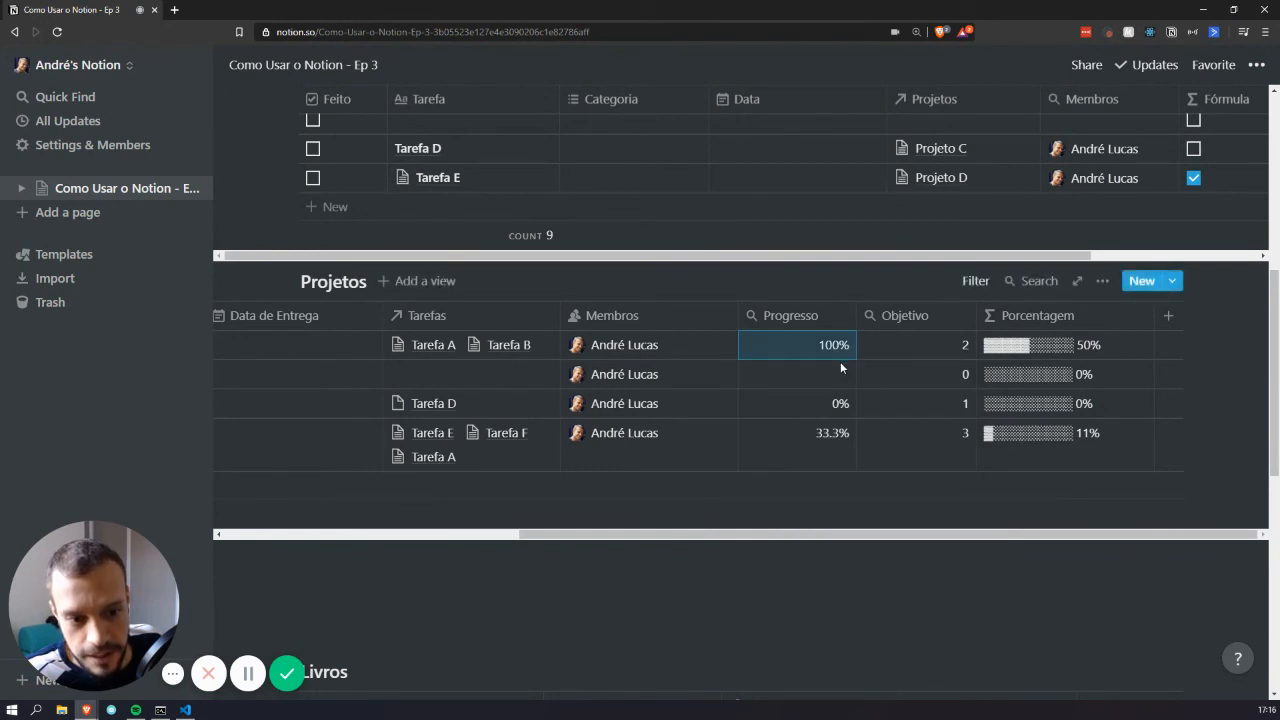
Switch Progresso's calculation to Checked, then review the Objetivo rollup
click(792, 346)
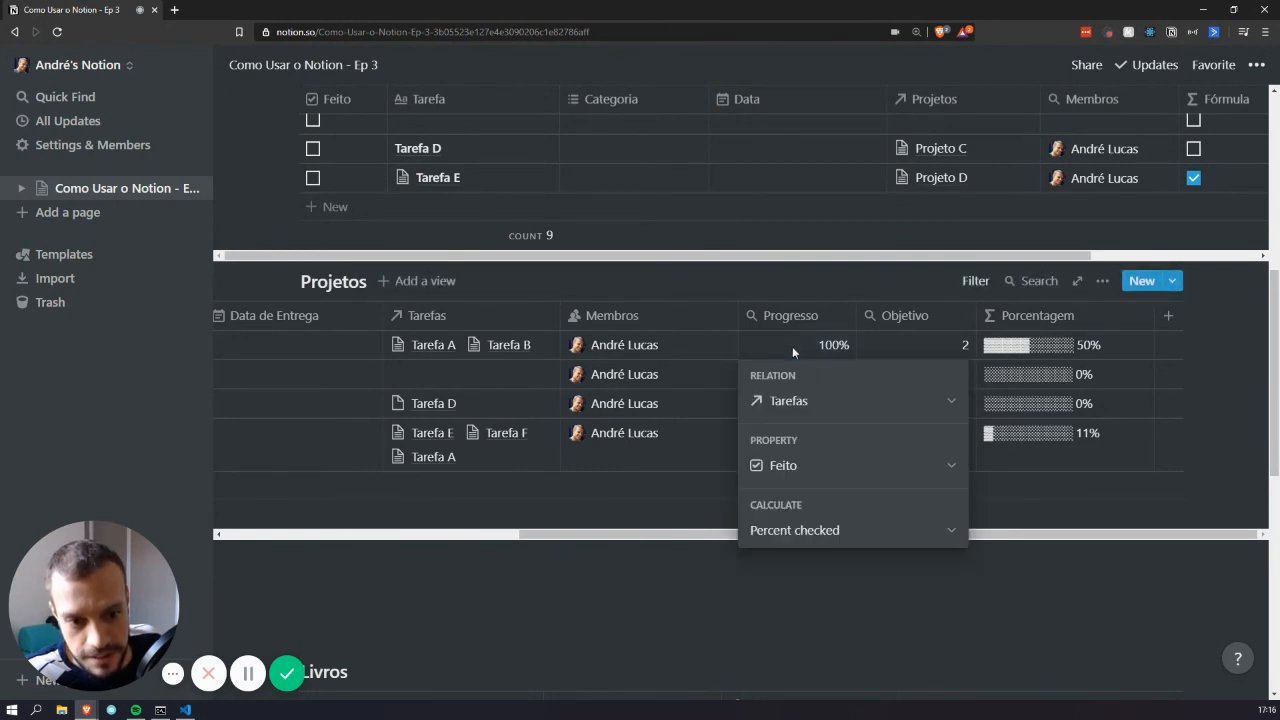
click(842, 531)
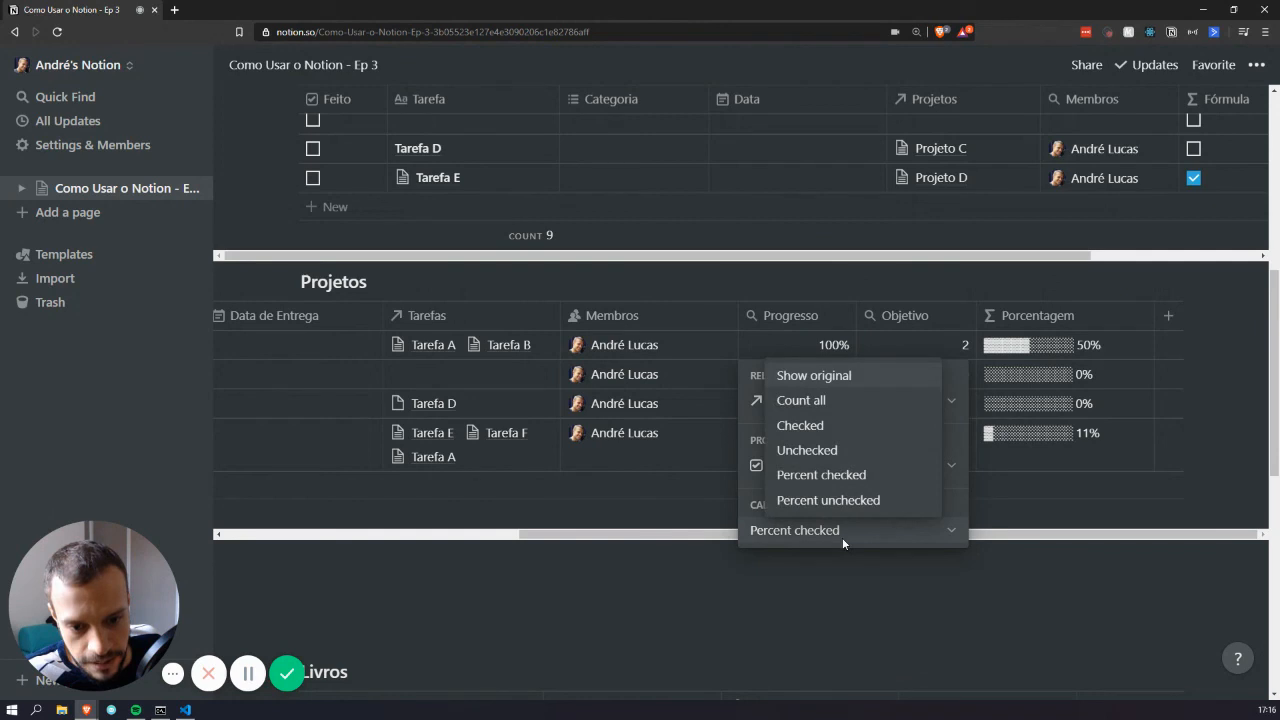
click(838, 430)
key(Escape)
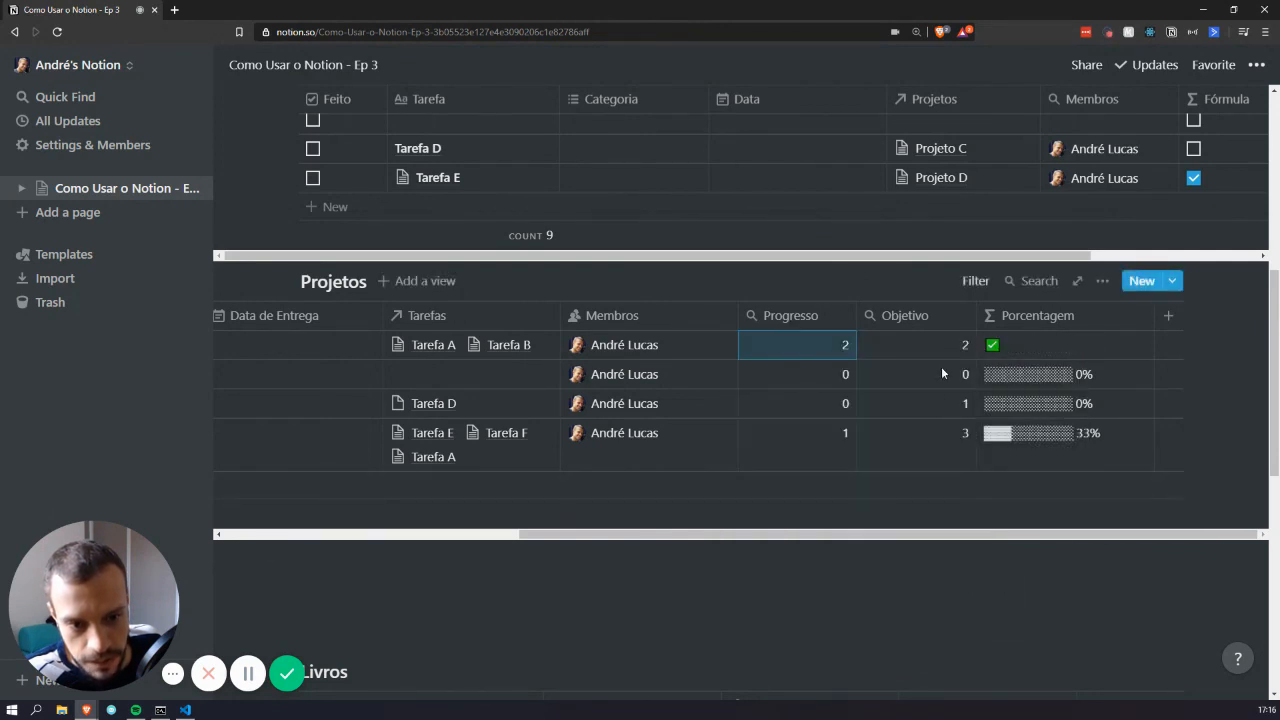
click(946, 349)
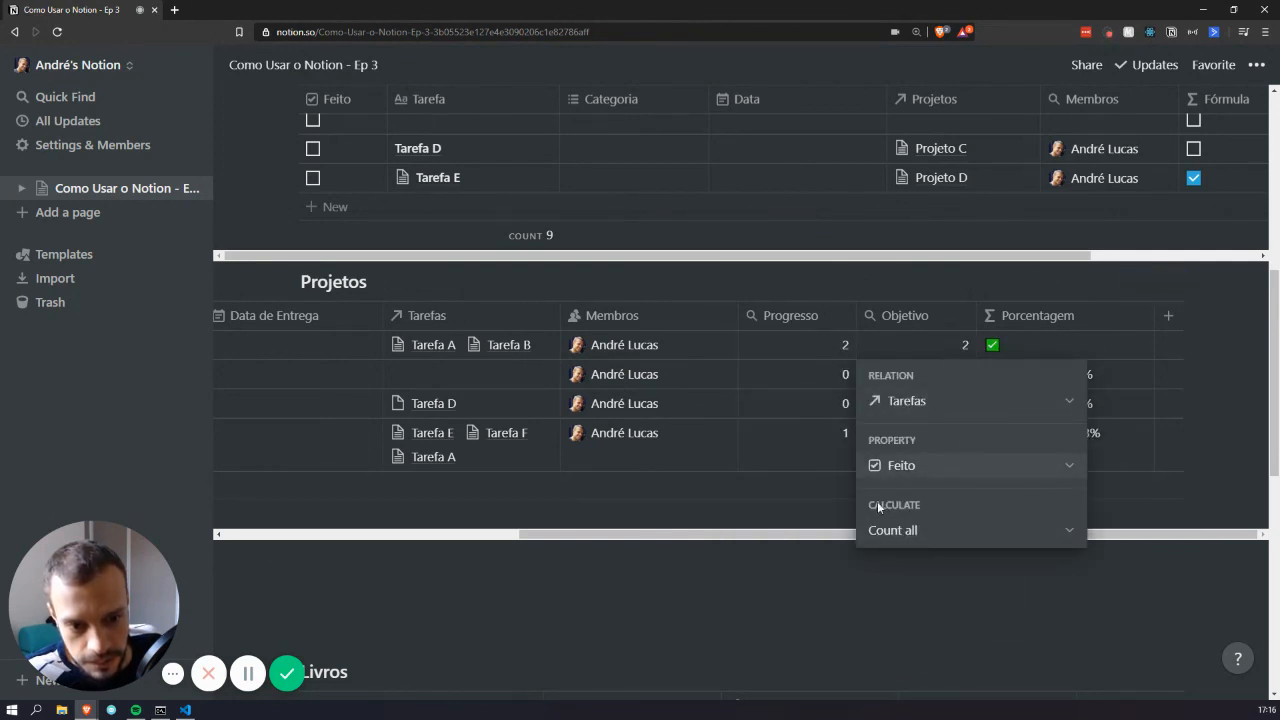
key(Escape)
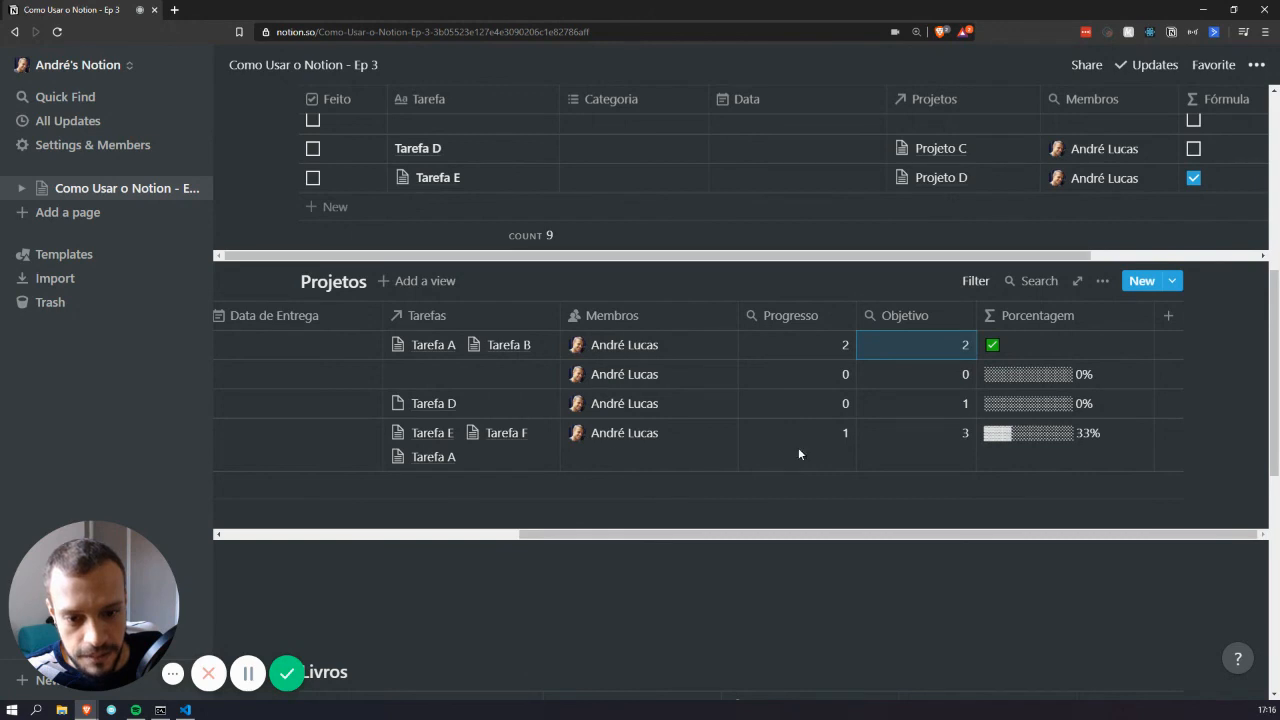
scroll(431, 413, left, 8)
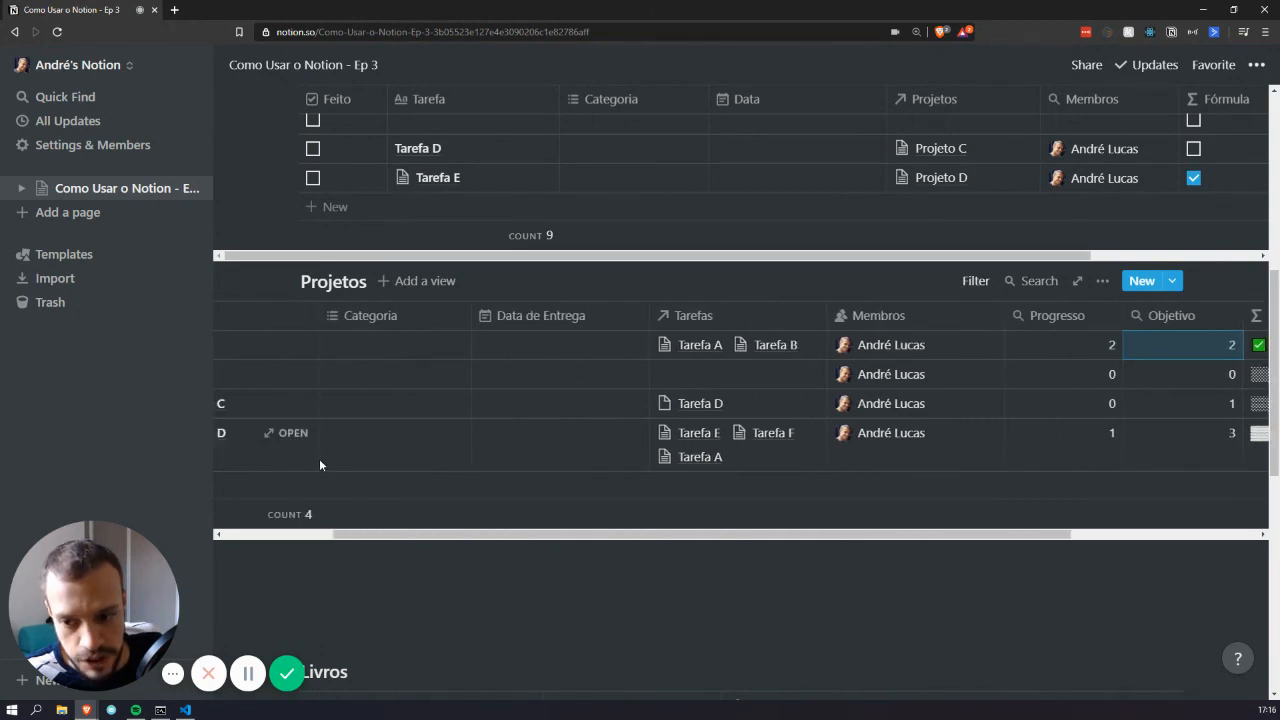
scroll(320, 450, right, 5)
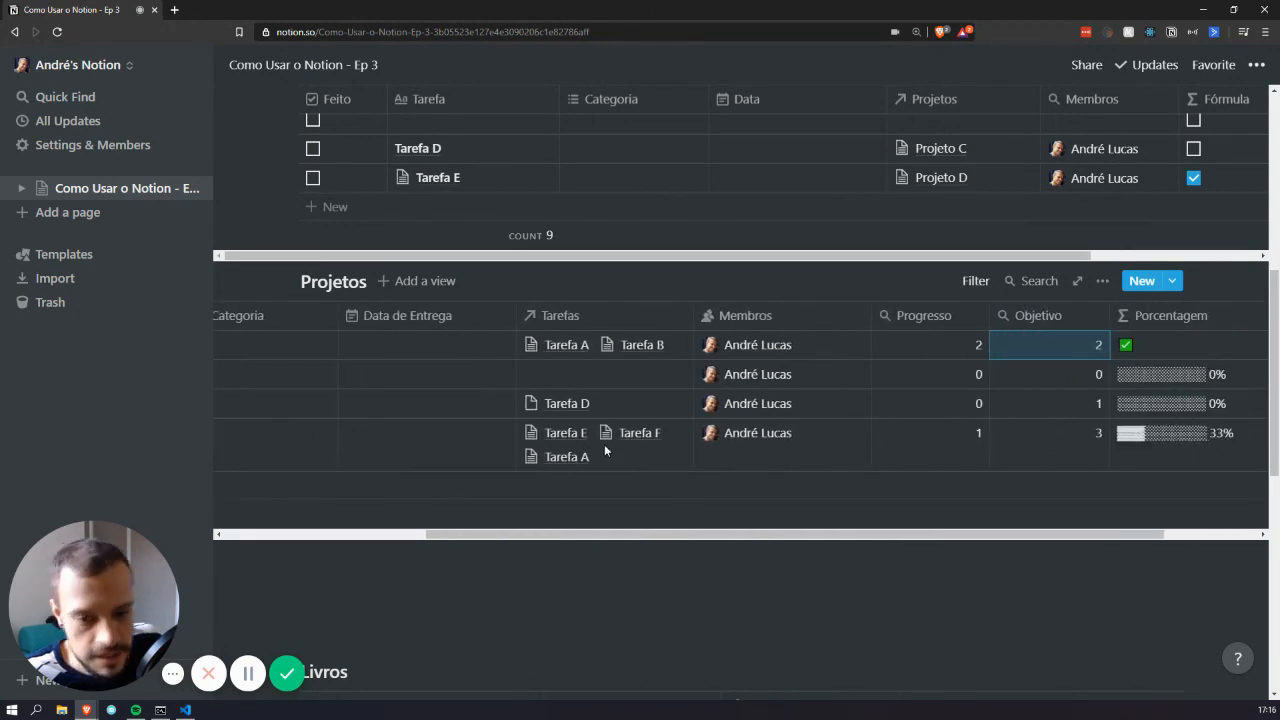
scroll(698, 445, right, 3)
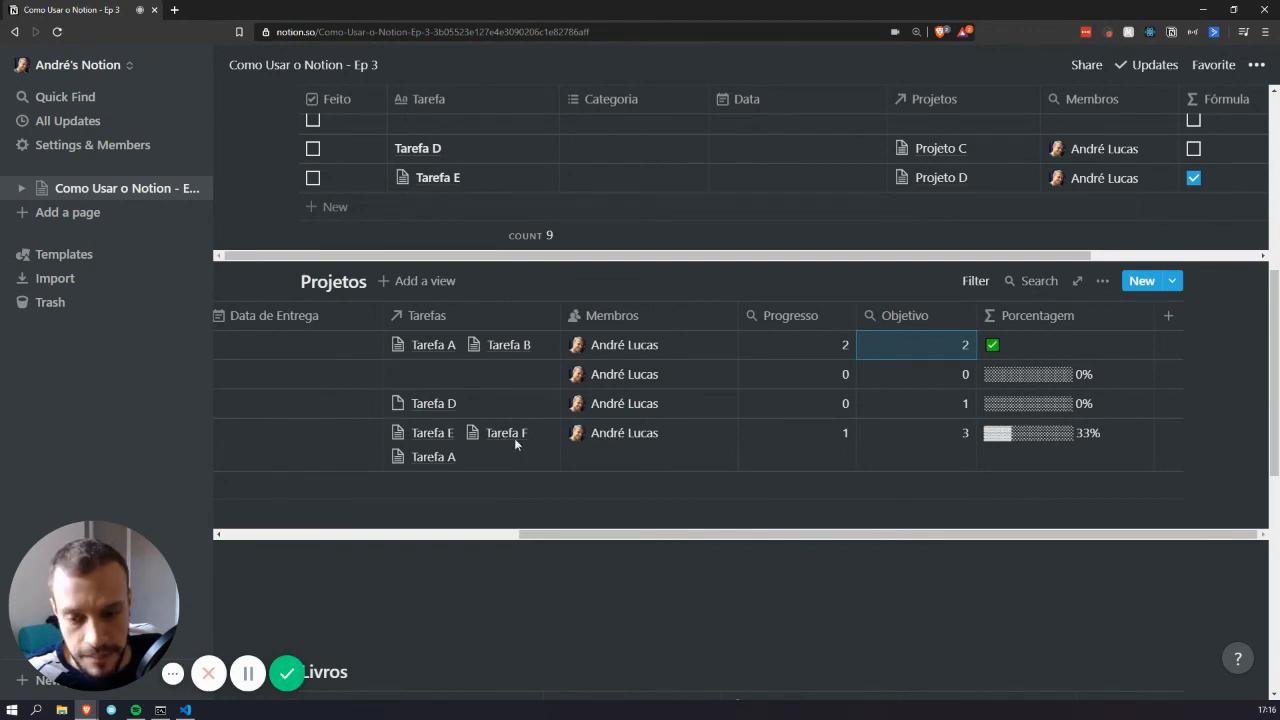
scroll(514, 438, up, 4)
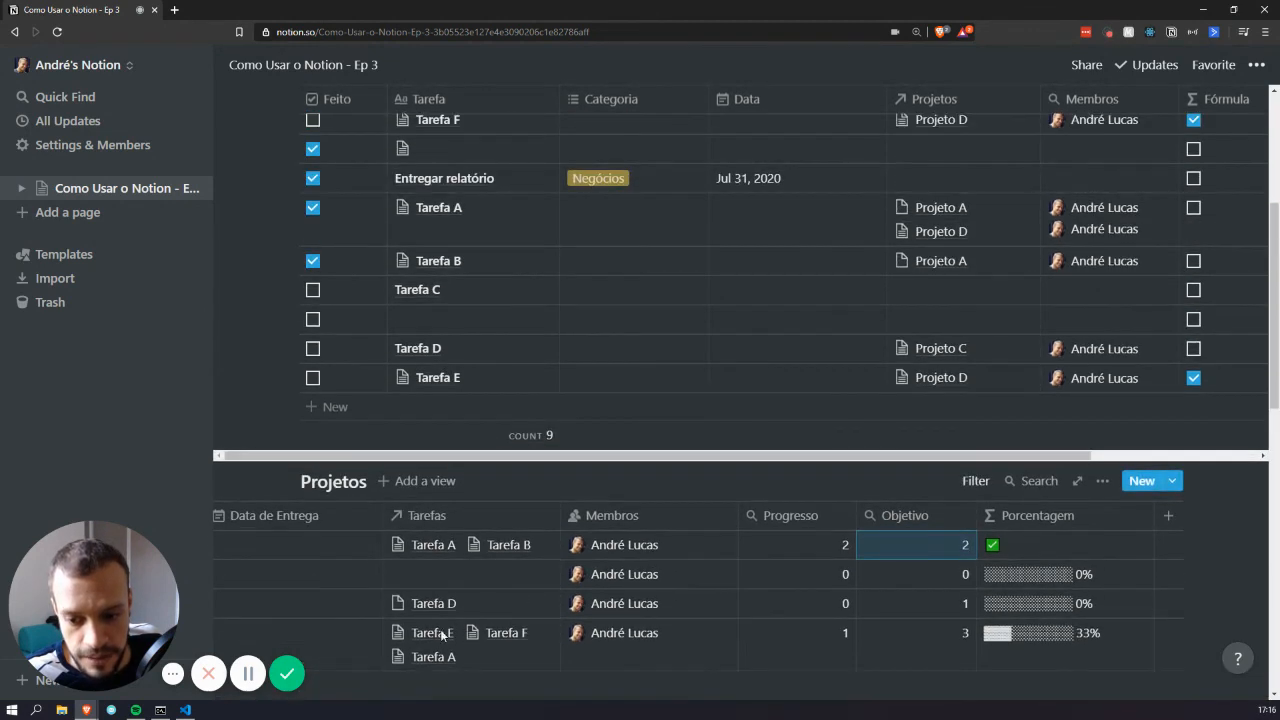
scroll(454, 380, up, 1)
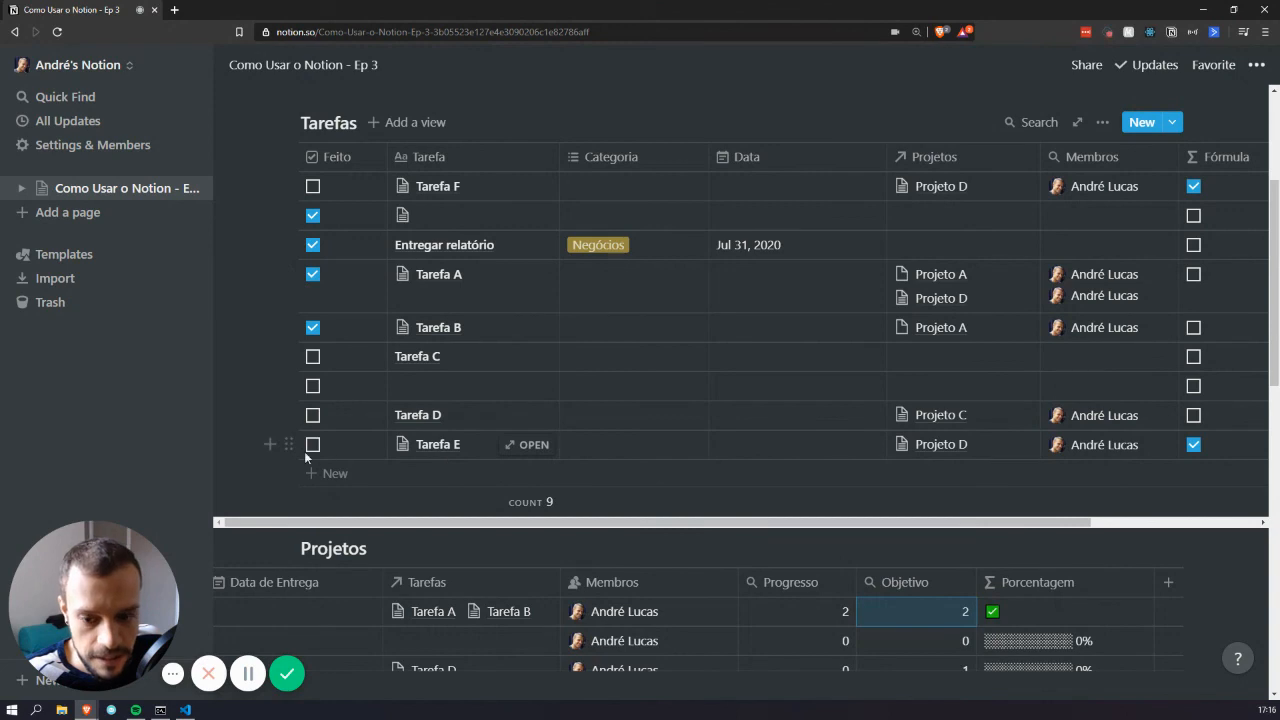
scroll(466, 411, down, 4)
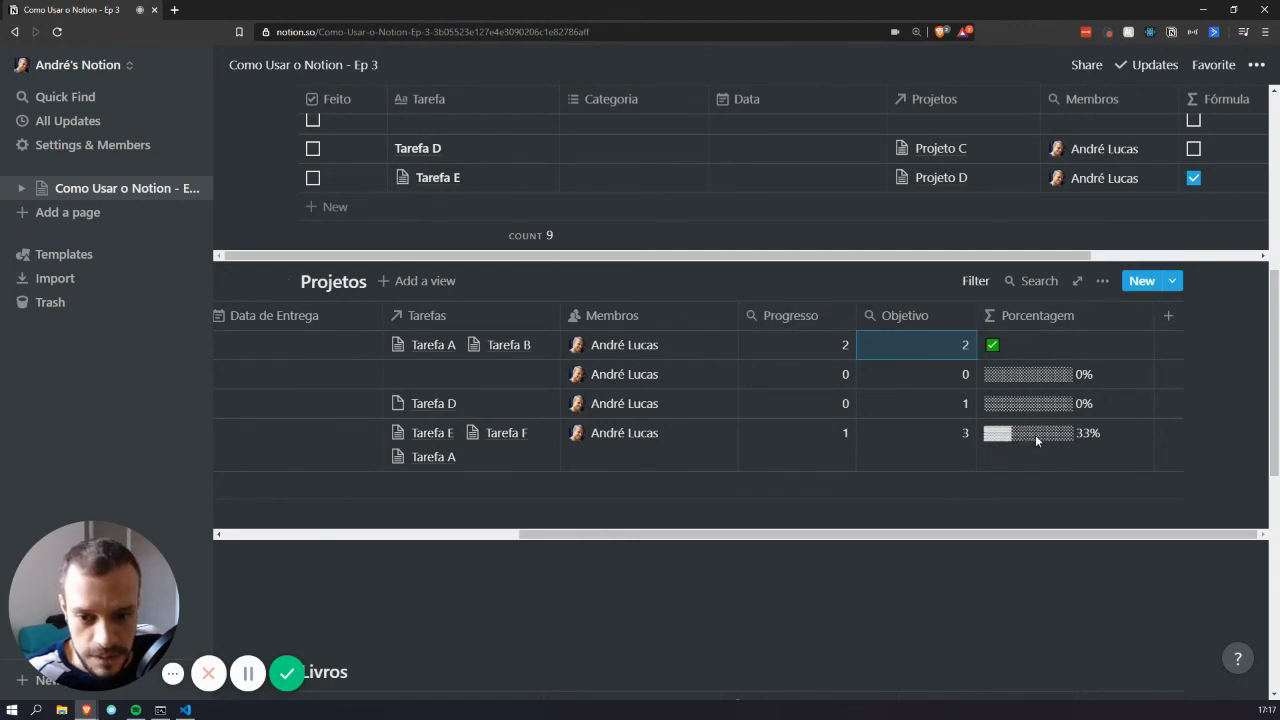
scroll(608, 245, up, 1)
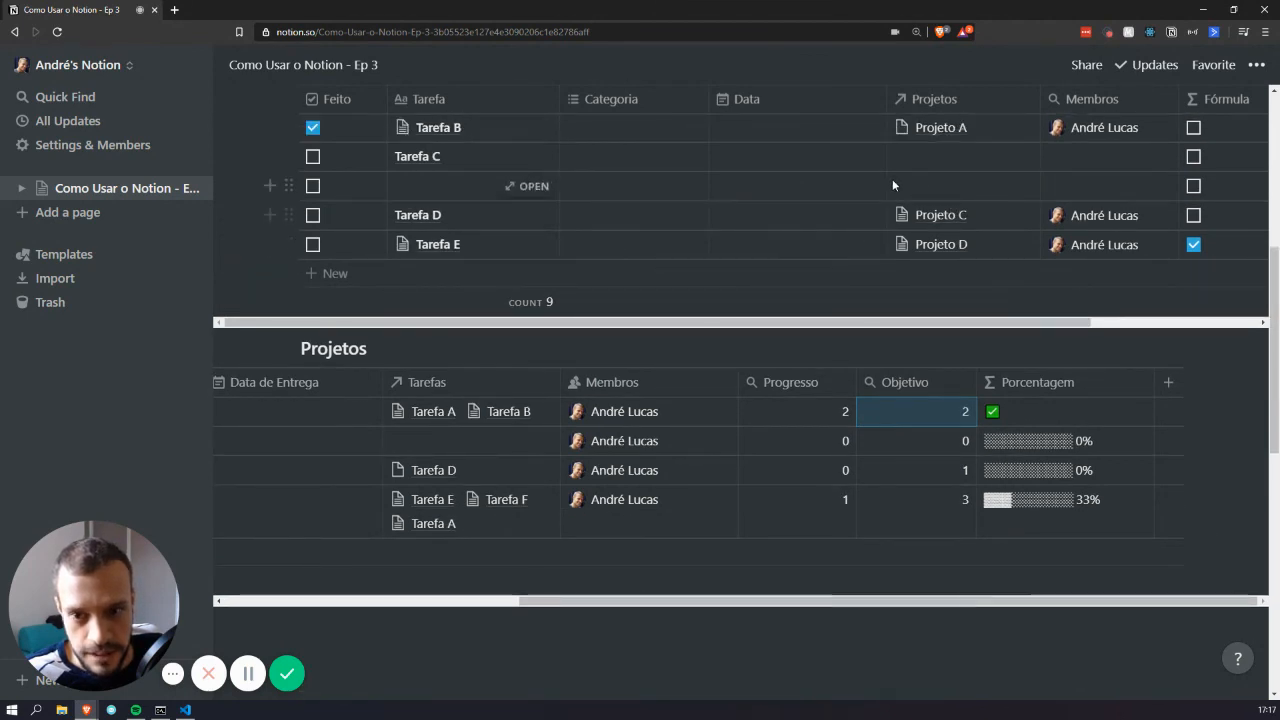
Create a new Tarefa G linked to Projeto D and tick its Feito box
click(499, 526)
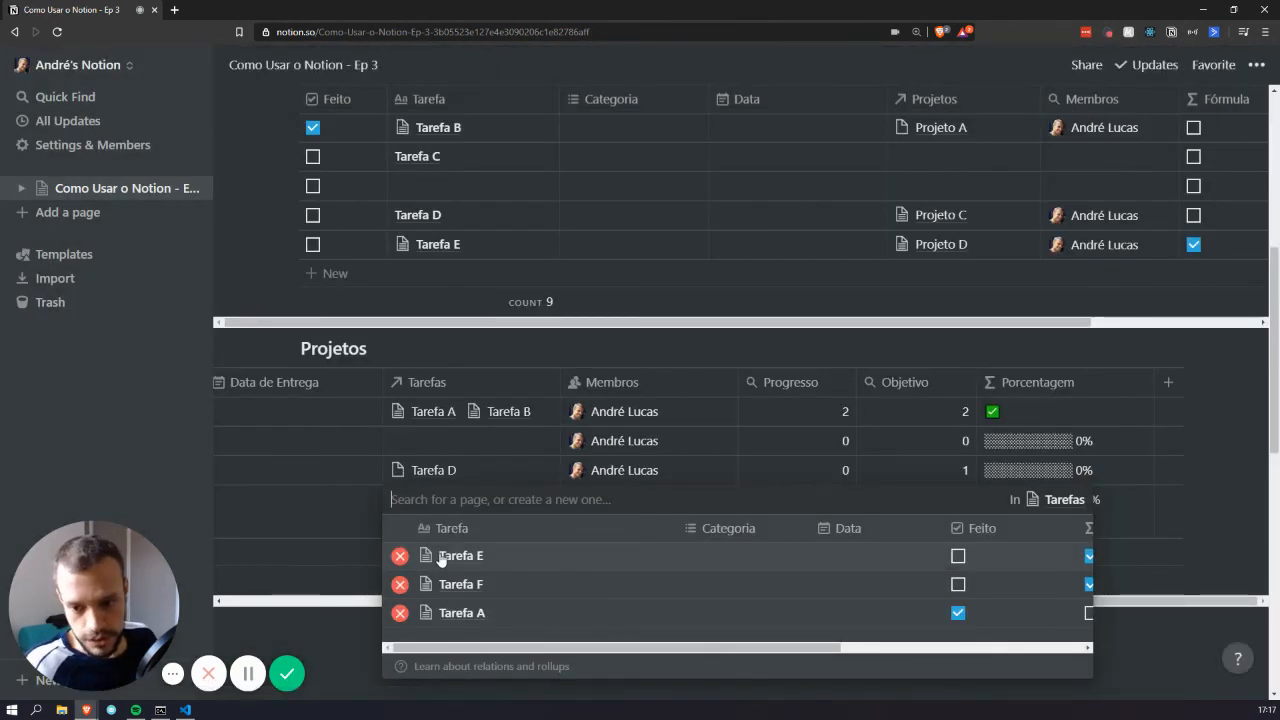
text(Ta)
key(BackSpace)
key(BackSpace)
text(Tarefa)
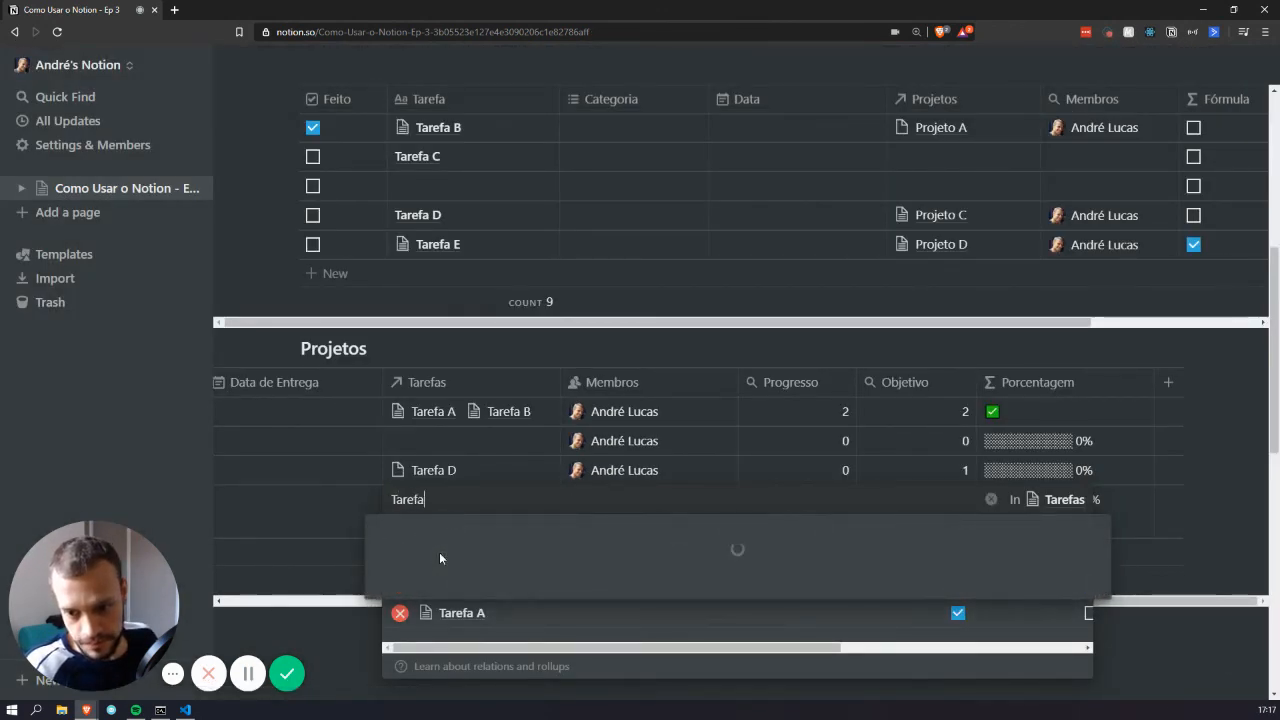
text( G)
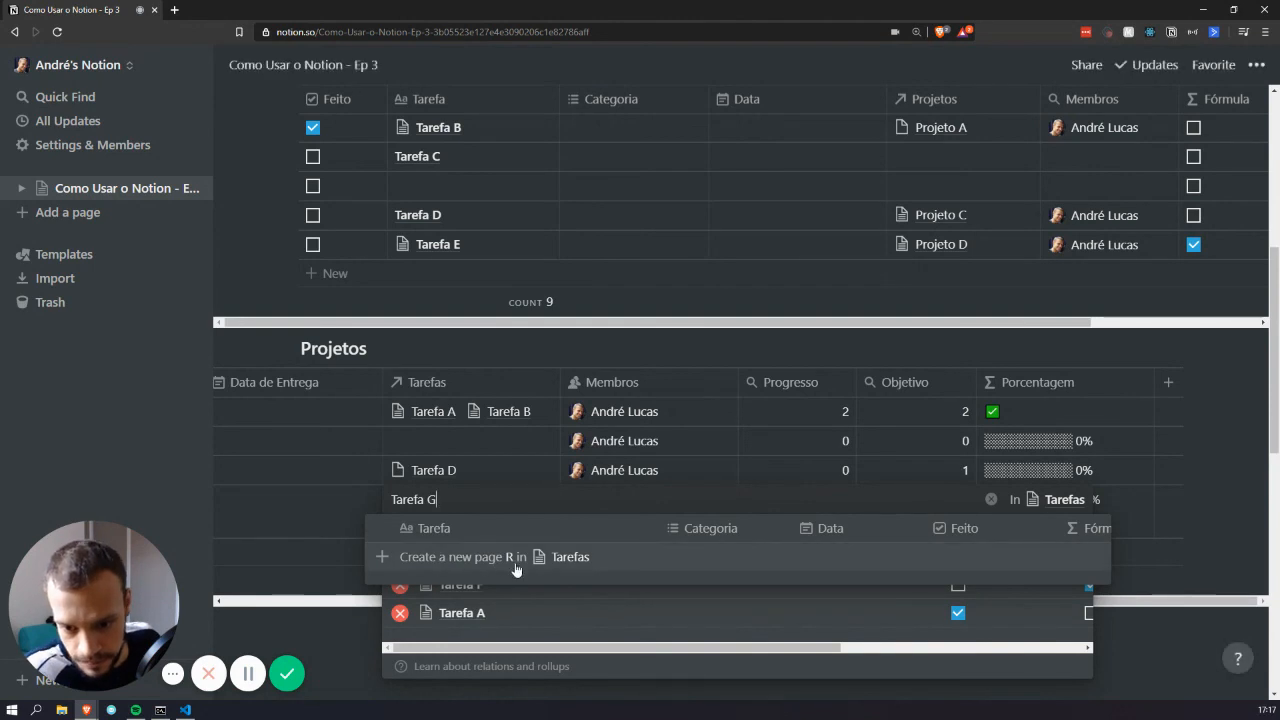
click(516, 563)
key(Escape)
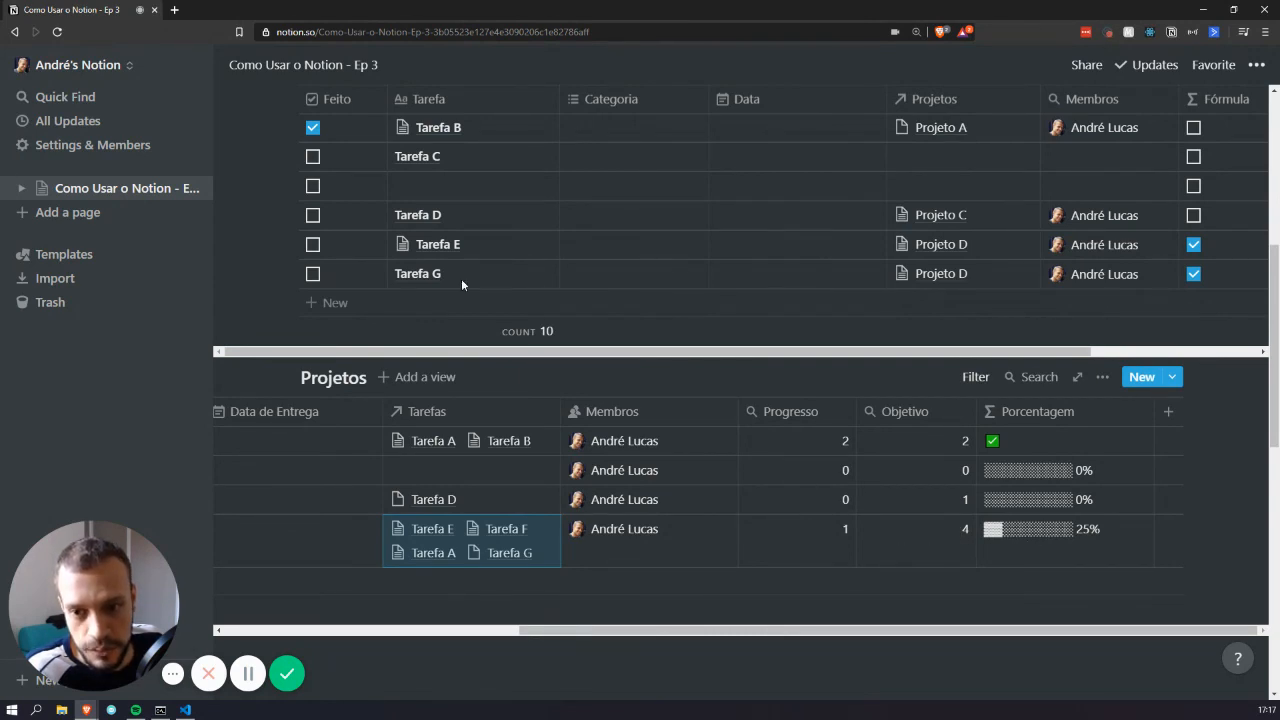
click(313, 273)
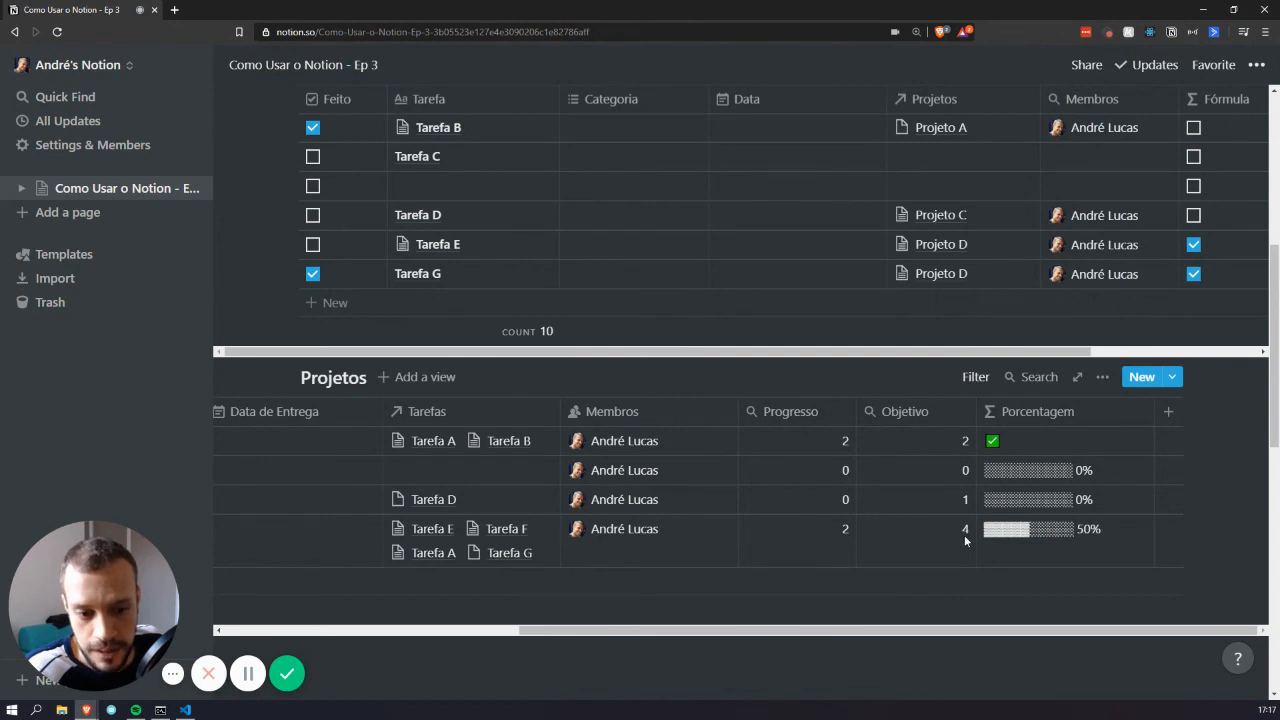
Shrink the Progresso, Objetivo and Porcentagem column widths in the Projetos table
scroll(957, 477, up, 2)
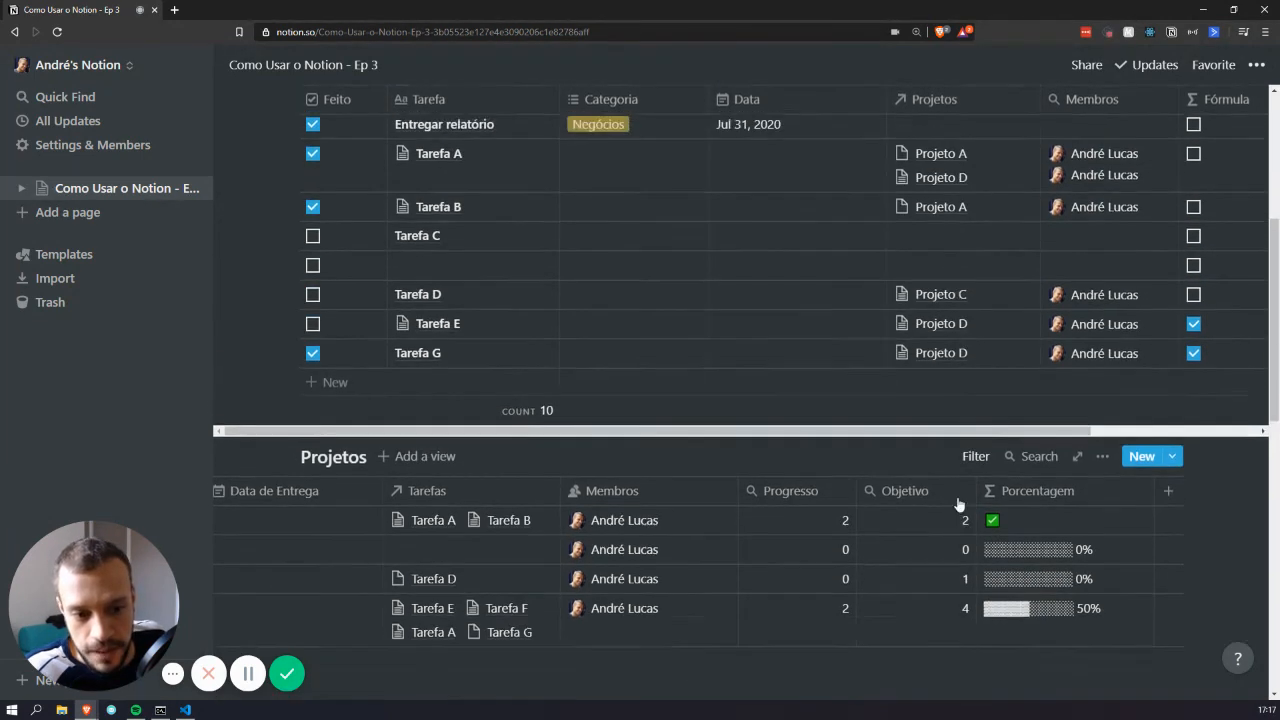
drag(857, 548, 845, 555)
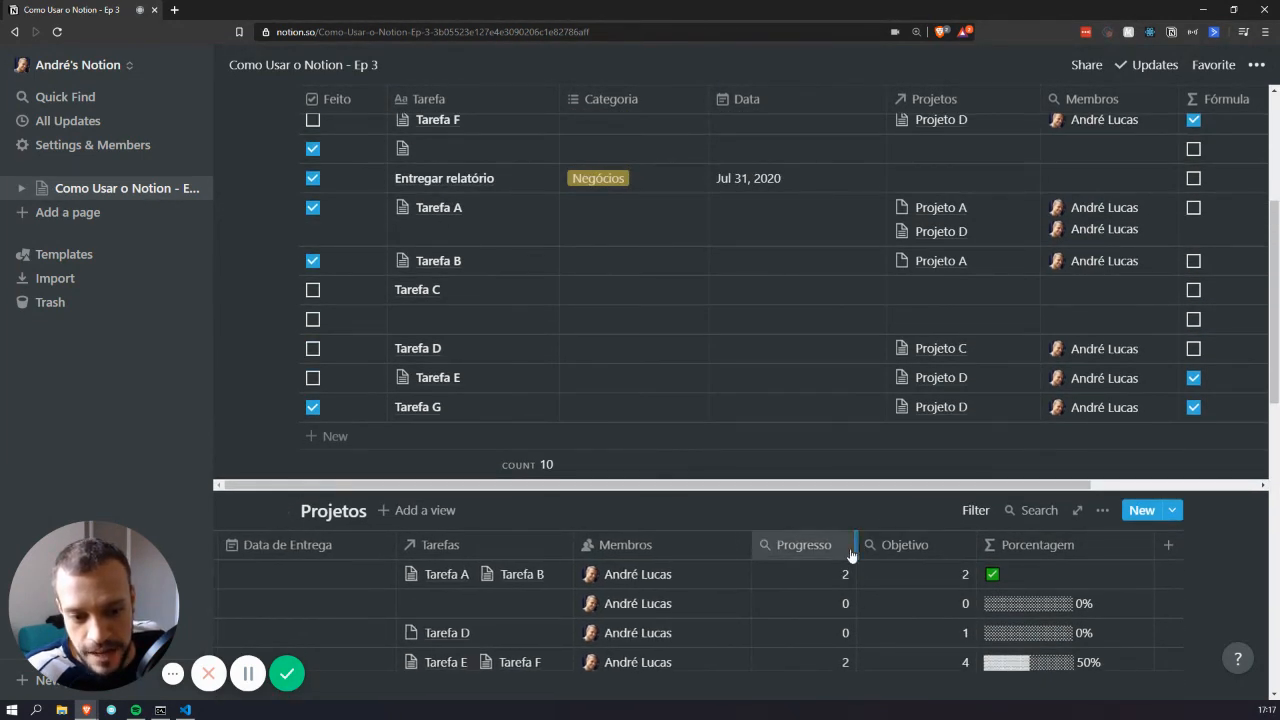
click(944, 556)
click(944, 566)
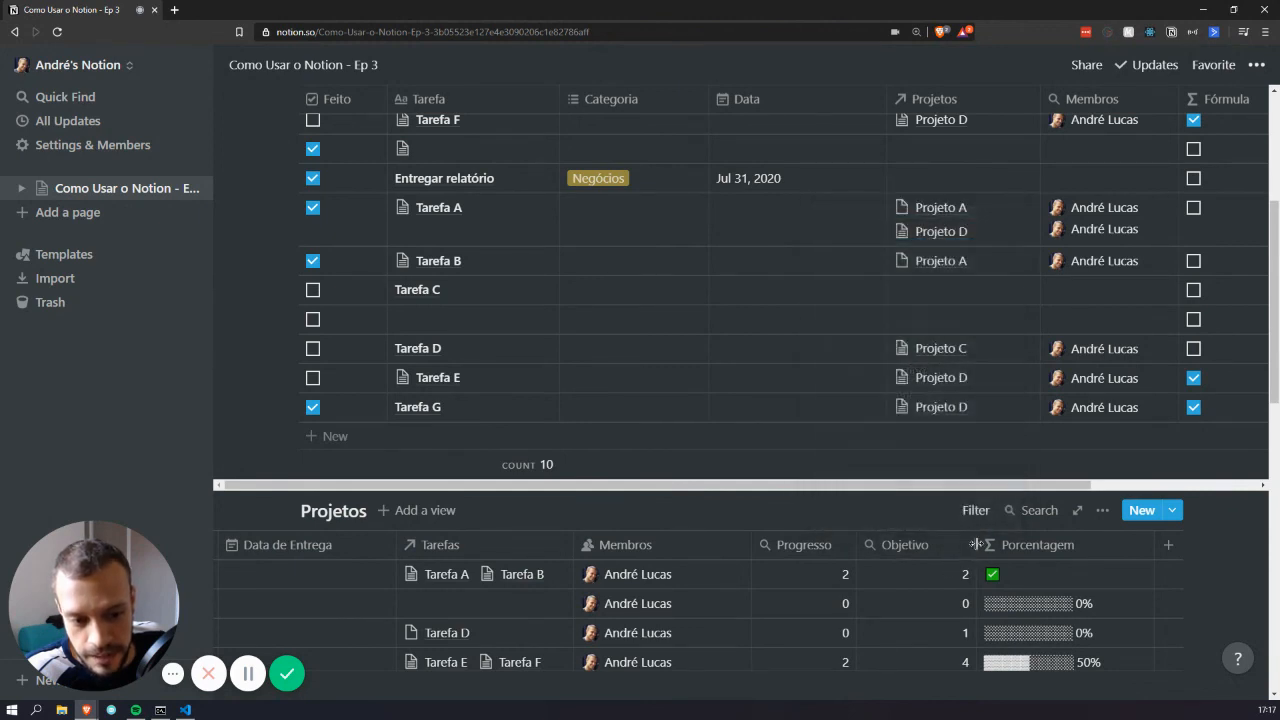
drag(976, 545, 958, 556)
drag(1155, 547, 1127, 560)
Scroll through the page to review the tasks and the fourth project's progress
scroll(947, 505, down, 1)
scroll(947, 500, down, 2)
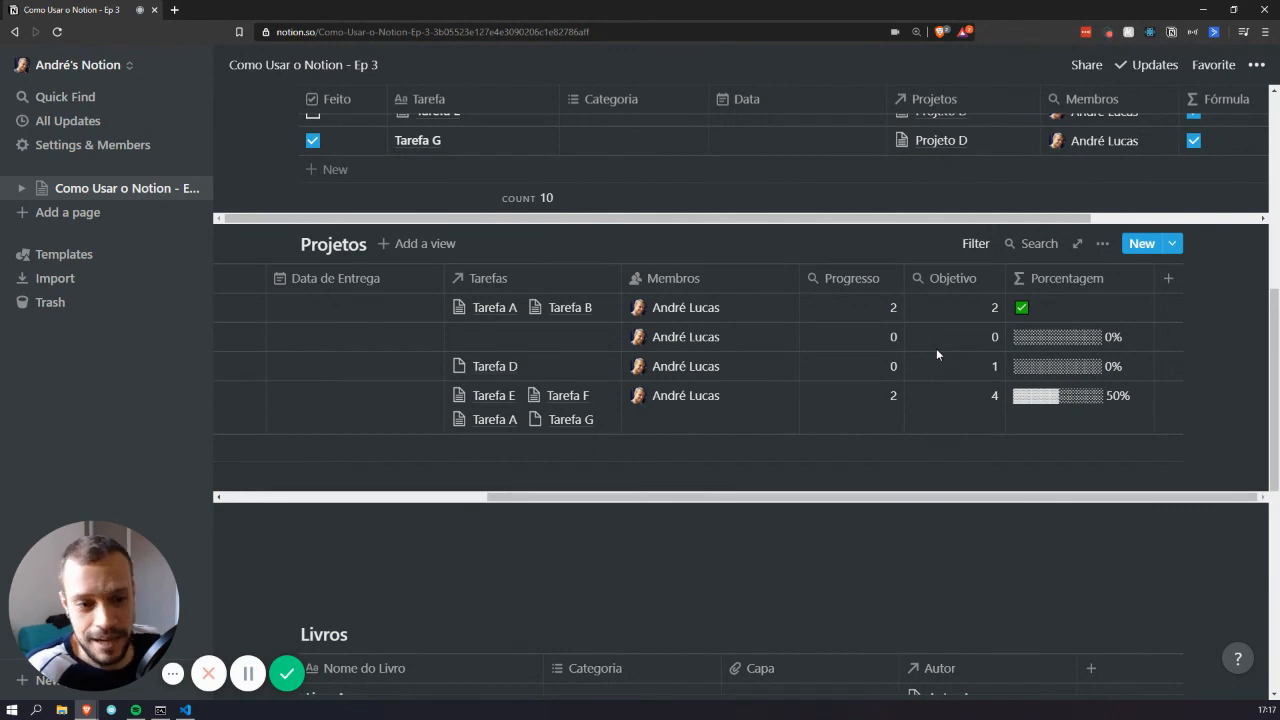
scroll(661, 464, down, 5)
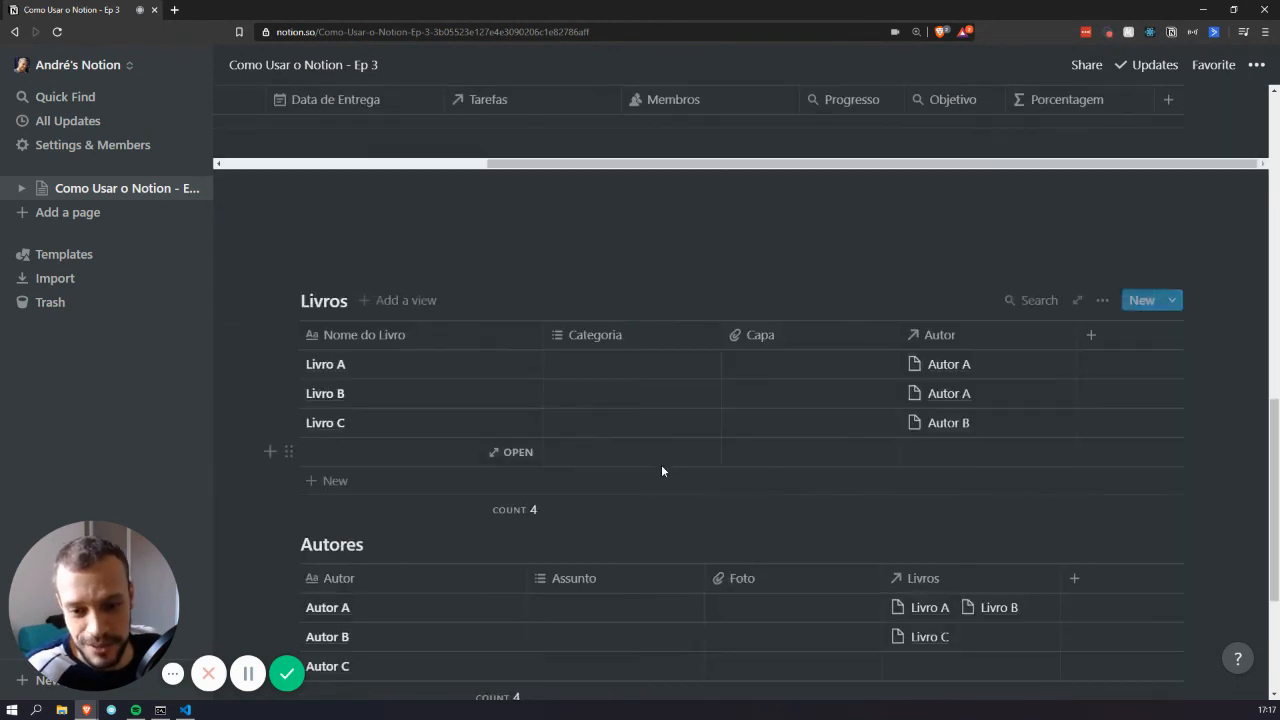
scroll(655, 468, up, 1)
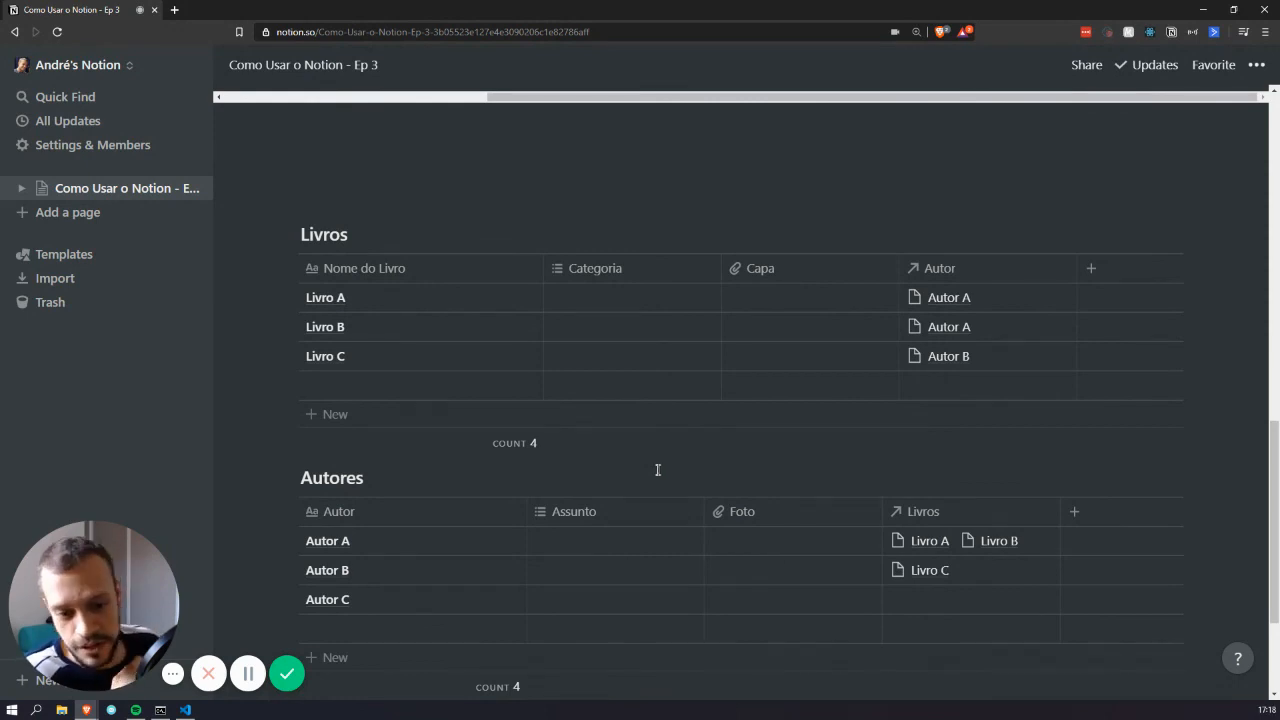
scroll(657, 470, up, 4)
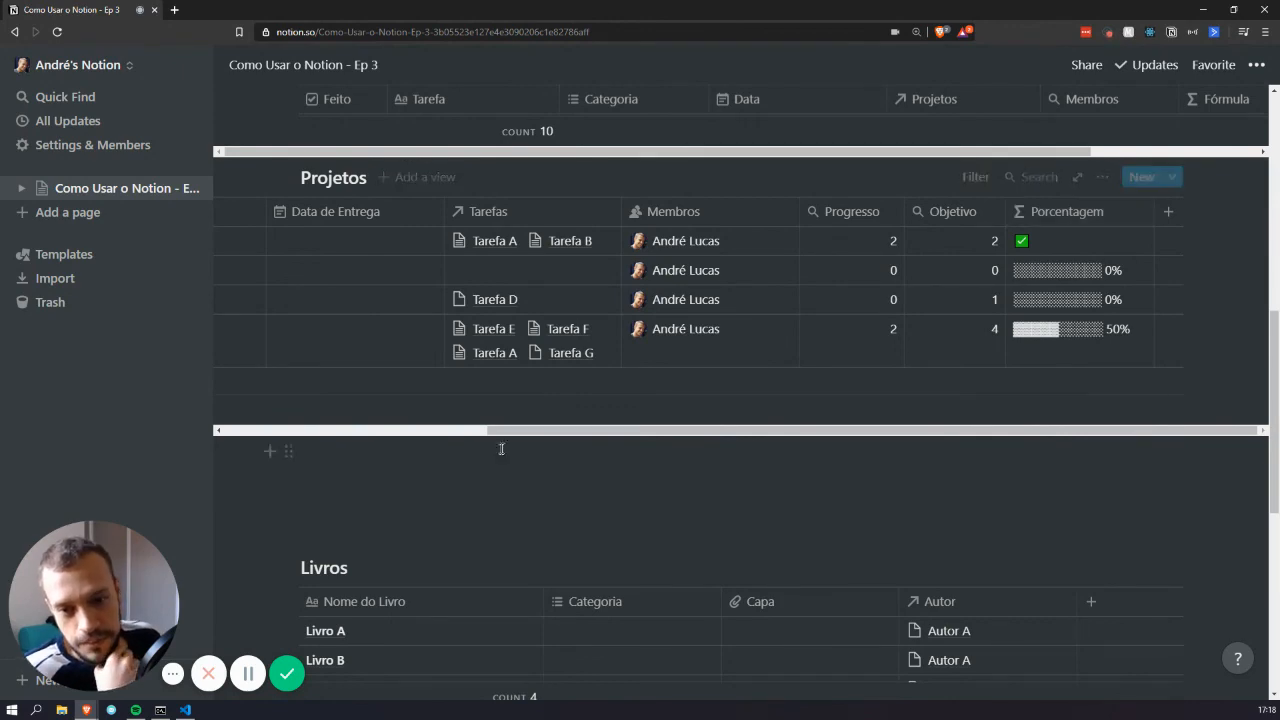
scroll(500, 449, up, 5)
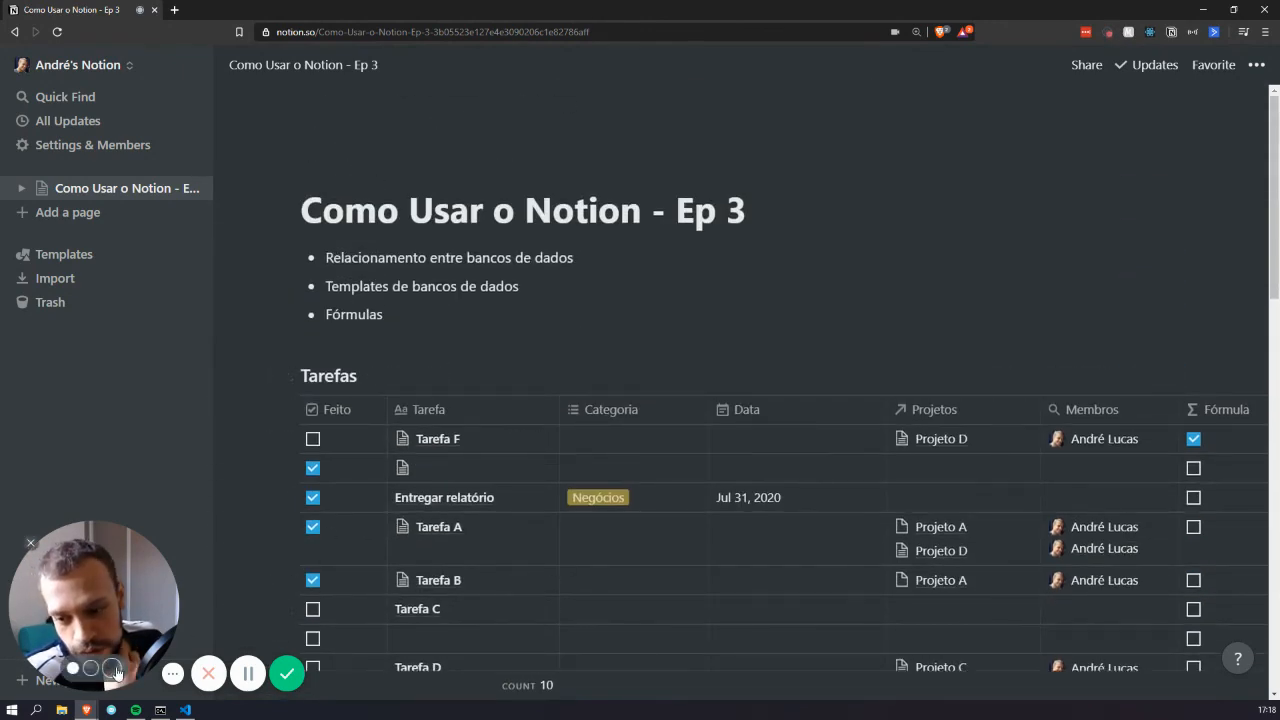
click(110, 668)
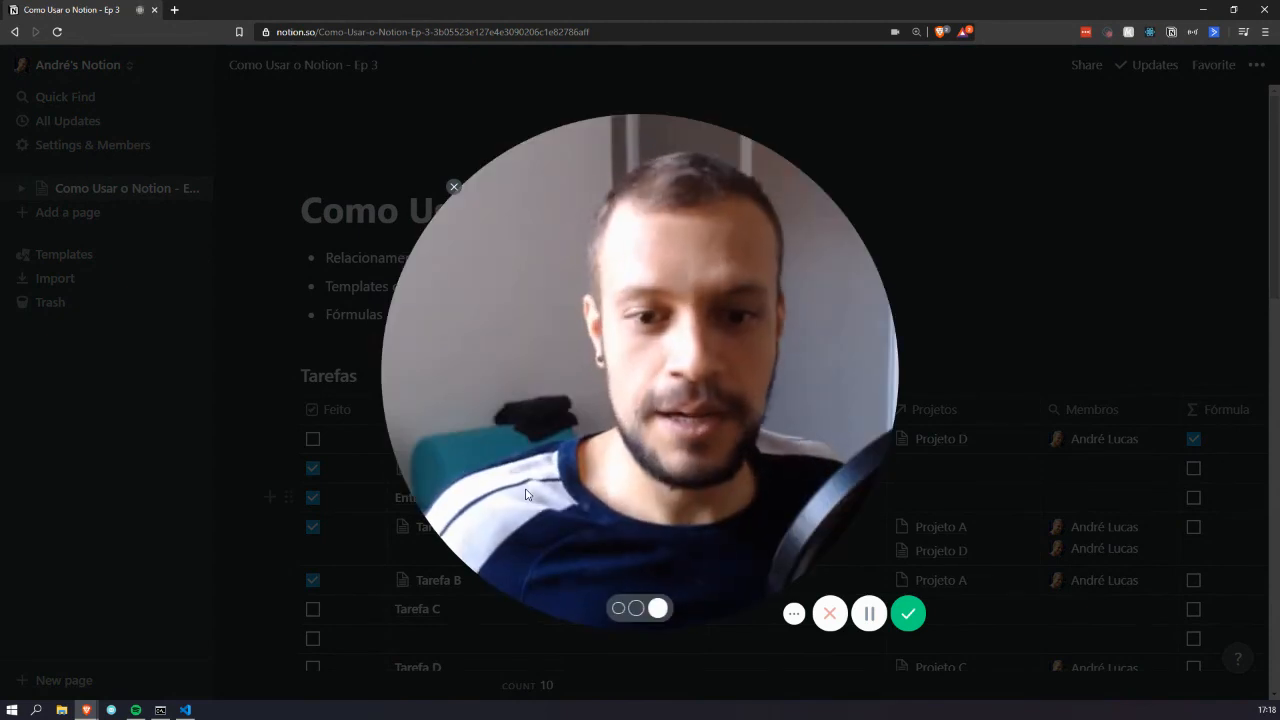